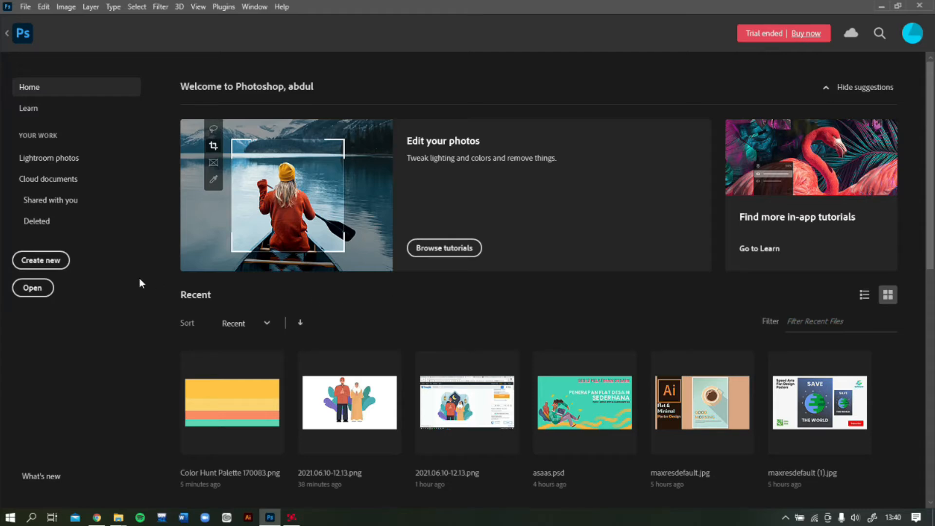
Step: Start creating a new document and move its settings window slightly aside
left_click(36, 271)
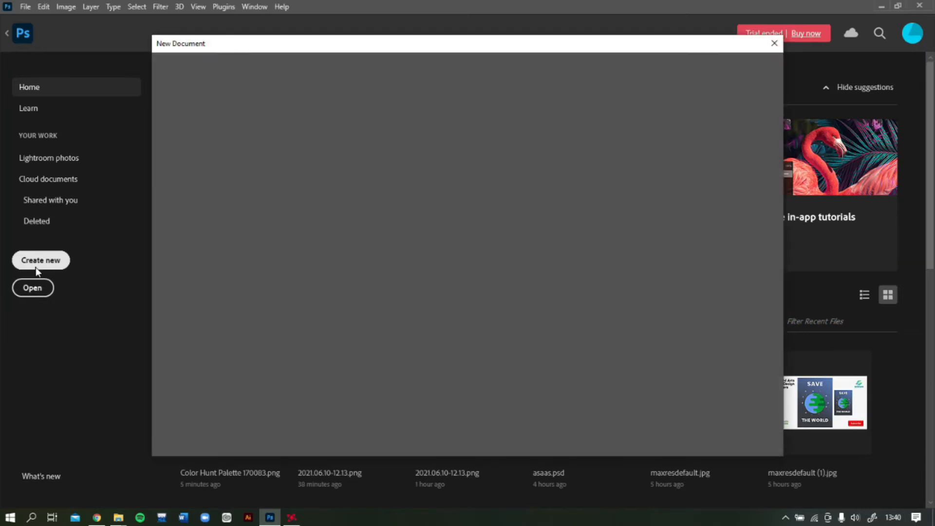
left_click_drag(336, 49, 362, 56)
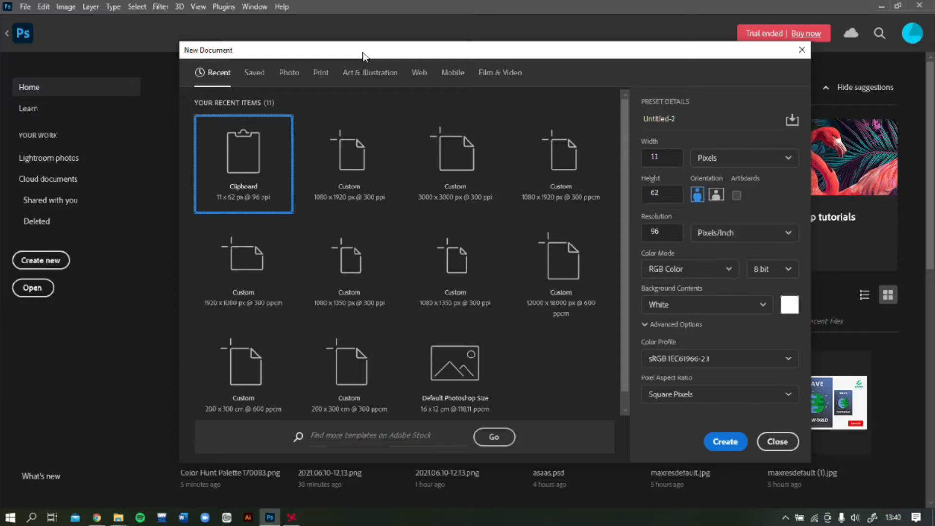
left_click(658, 156)
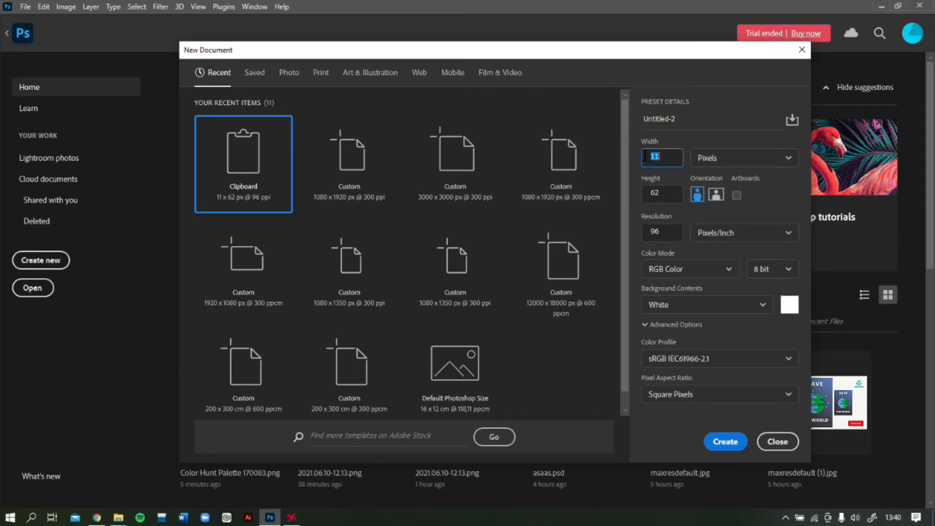
Step: Try centimeters as the new document's measurement unit and return it to pixels
left_click(718, 159)
left_click(724, 158)
left_click(726, 157)
left_click(733, 160)
left_click(740, 162)
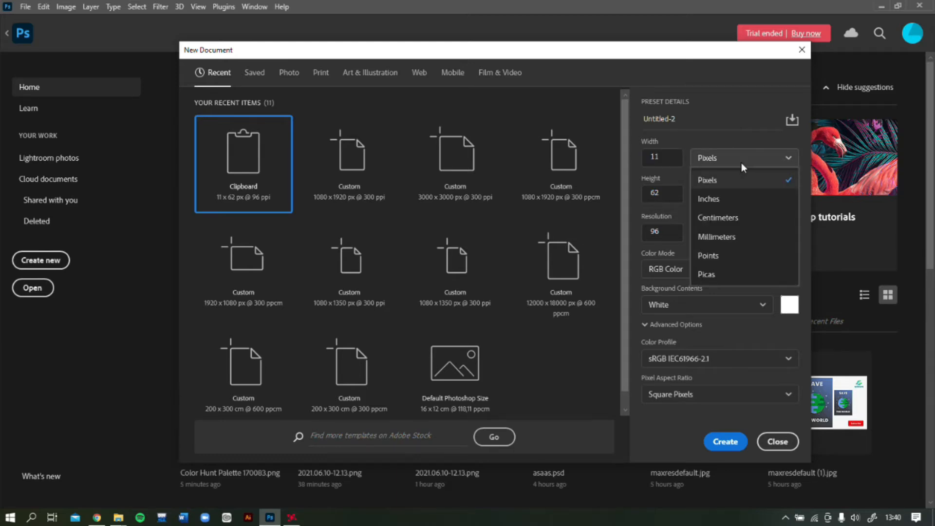
key("Escape")
key("Down")
key("Down")
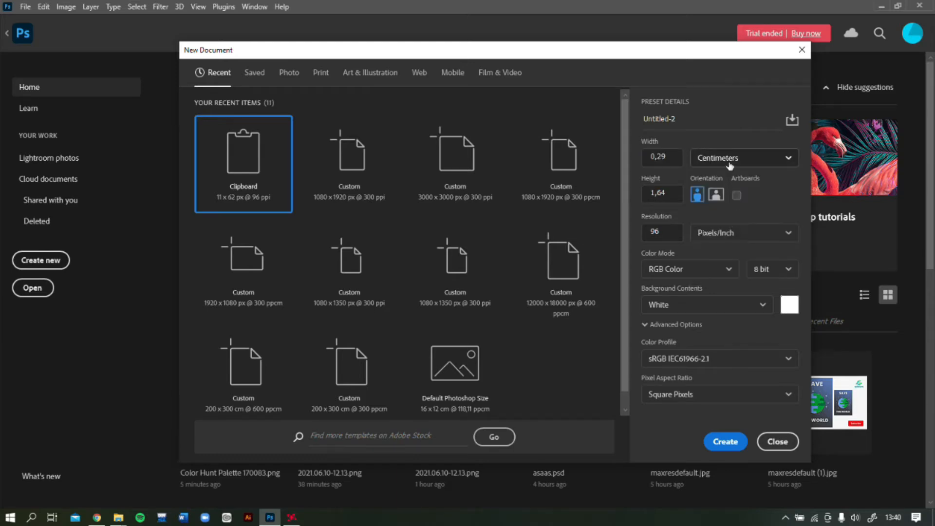
left_click(729, 161)
left_click(727, 179)
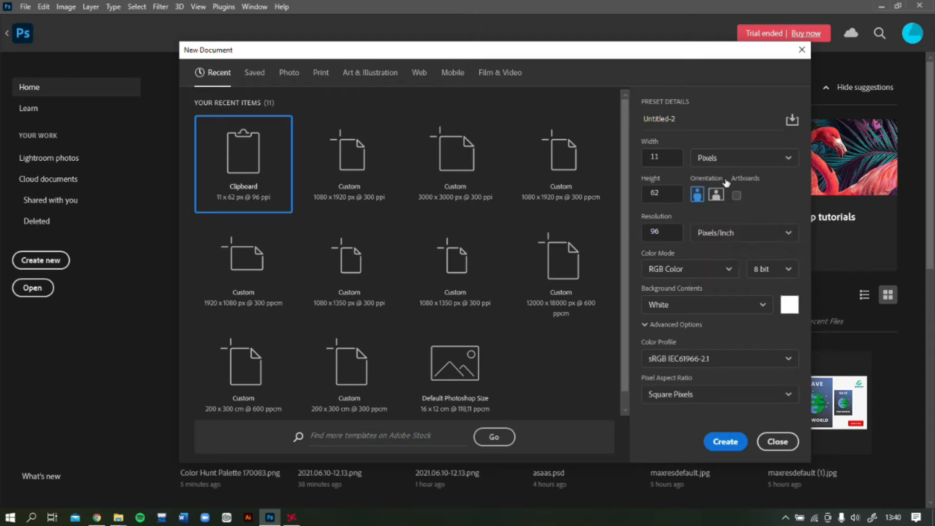
Step: Set the new document's width to 1080 pixels and its height to 1920 pixels
left_click(663, 157)
type("1080")
left_click(678, 197)
left_click(675, 195)
type("1")
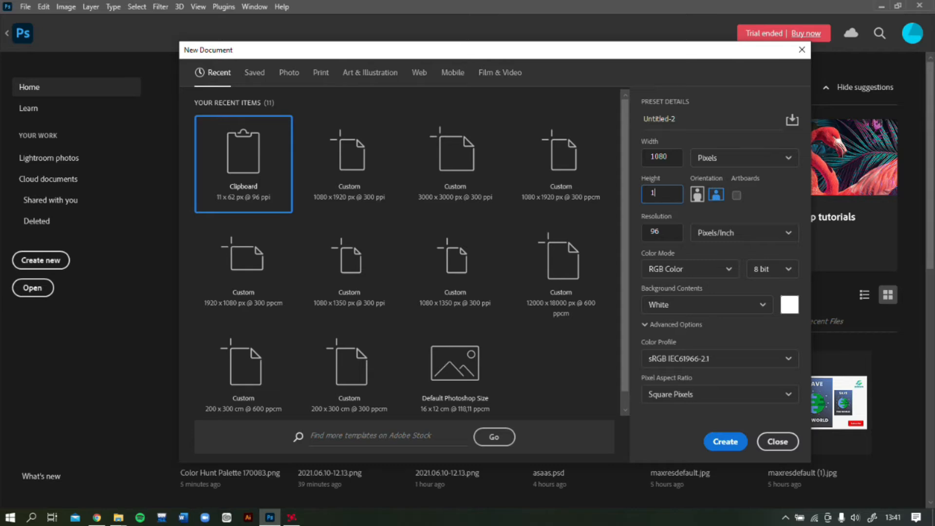
type("920")
Step: Set the new document's resolution to 300, keeping pixels per inch as the unit
left_click(653, 232)
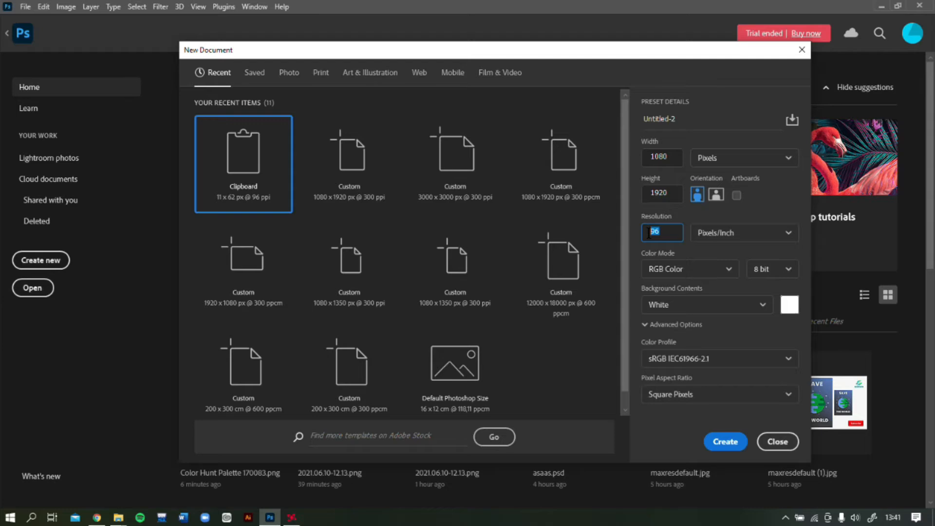
key("BackSpace")
type("3000")
left_click(747, 234)
left_click(748, 235)
Step: Name the new document "idul adha" and create it
double_click(649, 117)
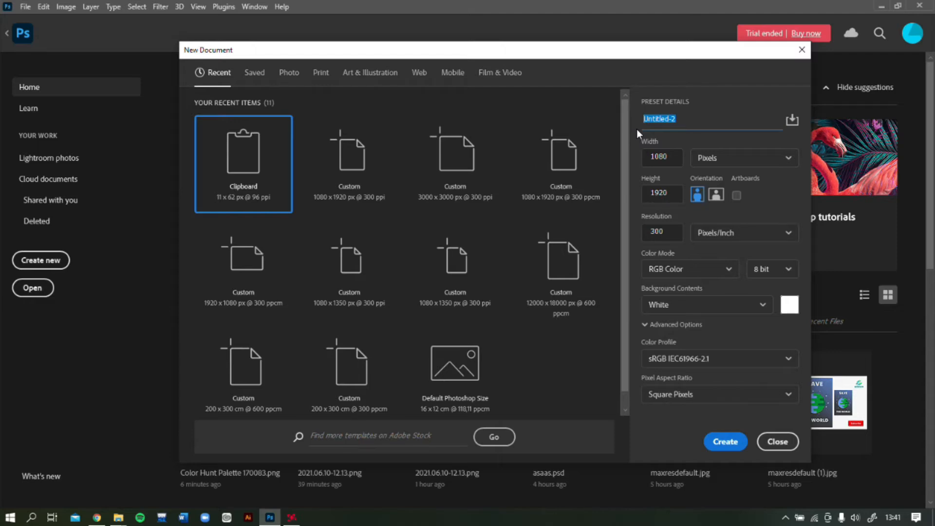
type("k")
type("dul adha")
key("Return")
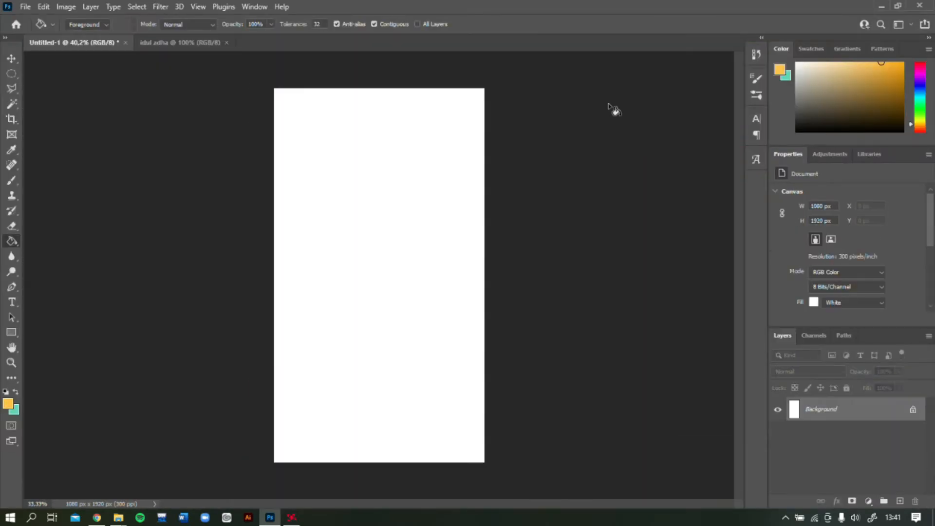
Step: View the finished poster in Untitled-1 and return to the blank idul adha document
left_click(63, 42)
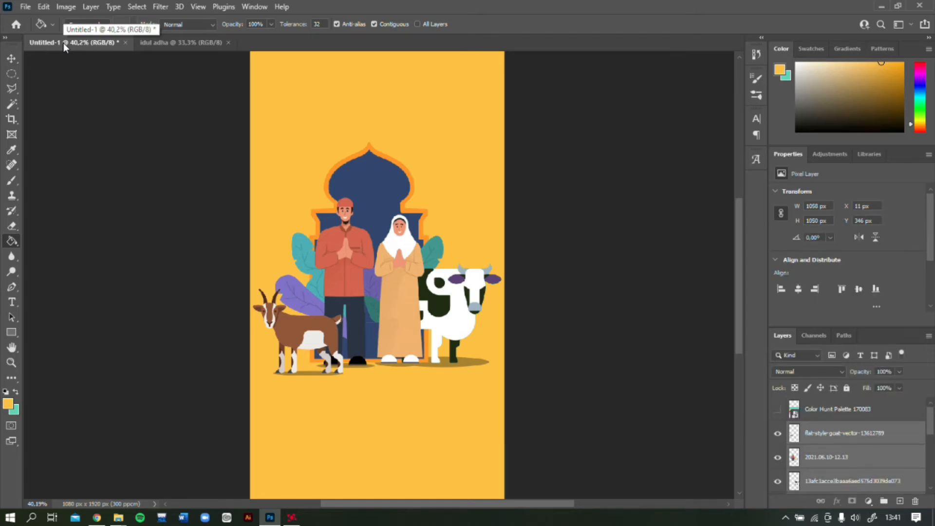
left_click(151, 42)
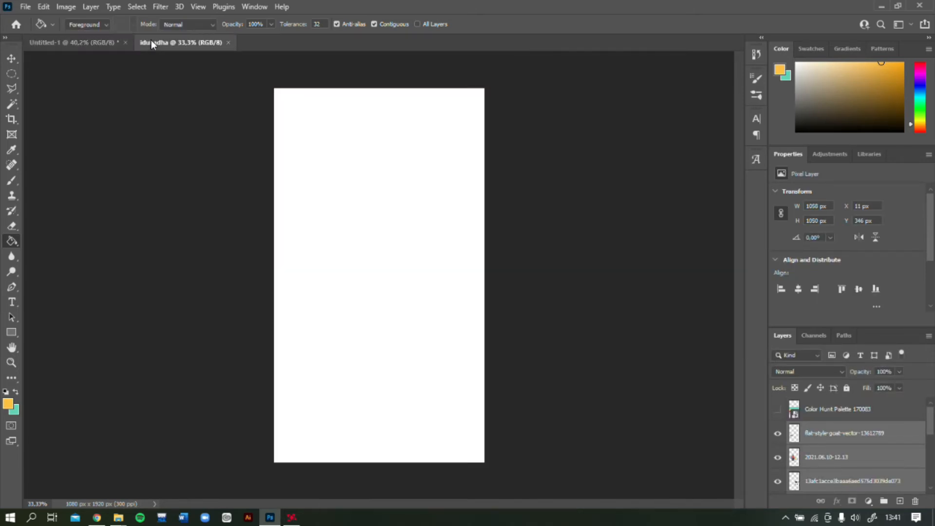
left_click(89, 43)
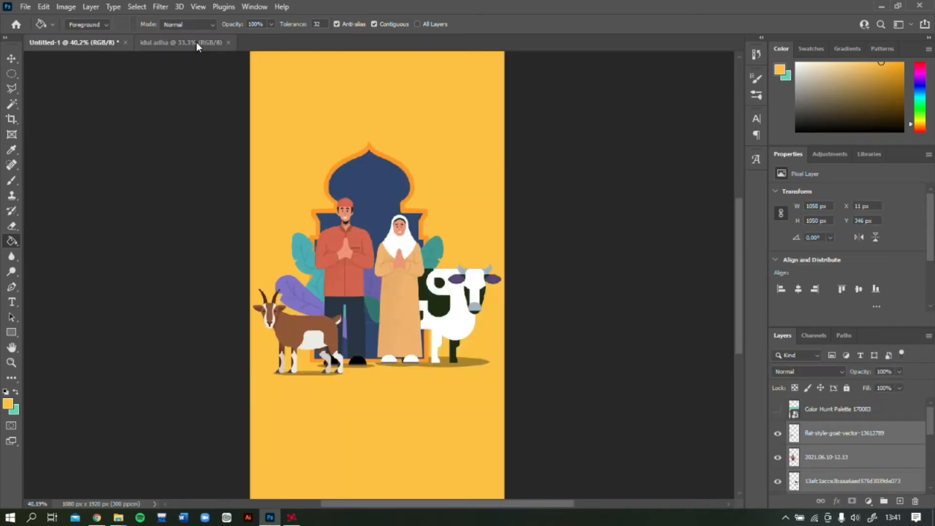
left_click(197, 42)
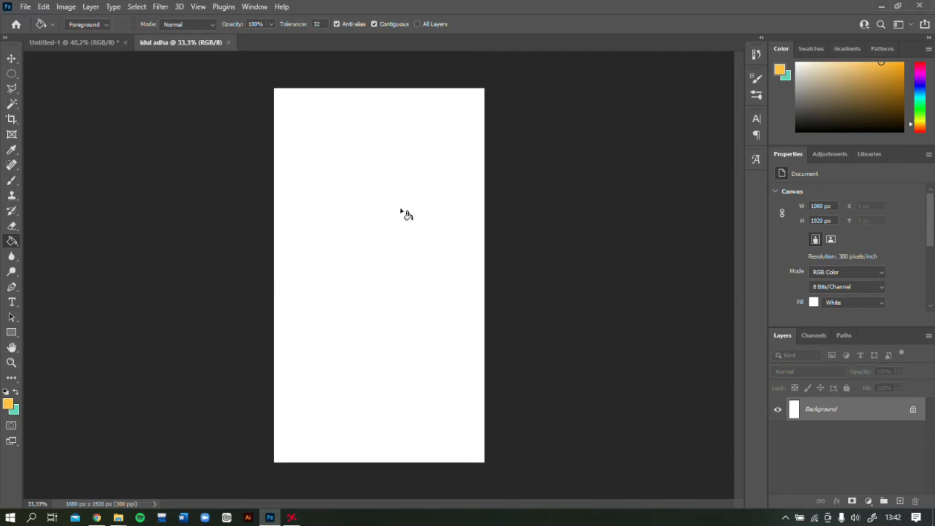
Step: Switch to Chrome and look through the newest color palettes on colorhunt.co
left_click(99, 520)
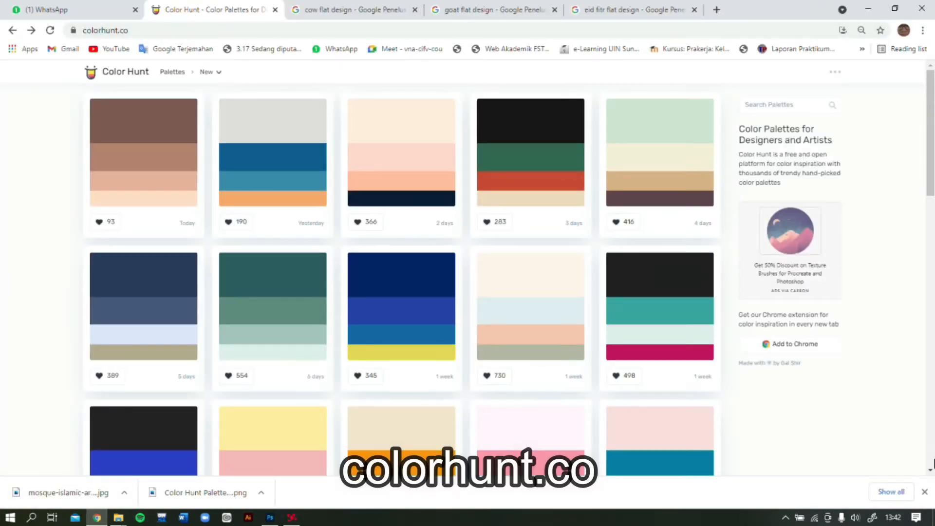
scroll(647, 376, "down", 8)
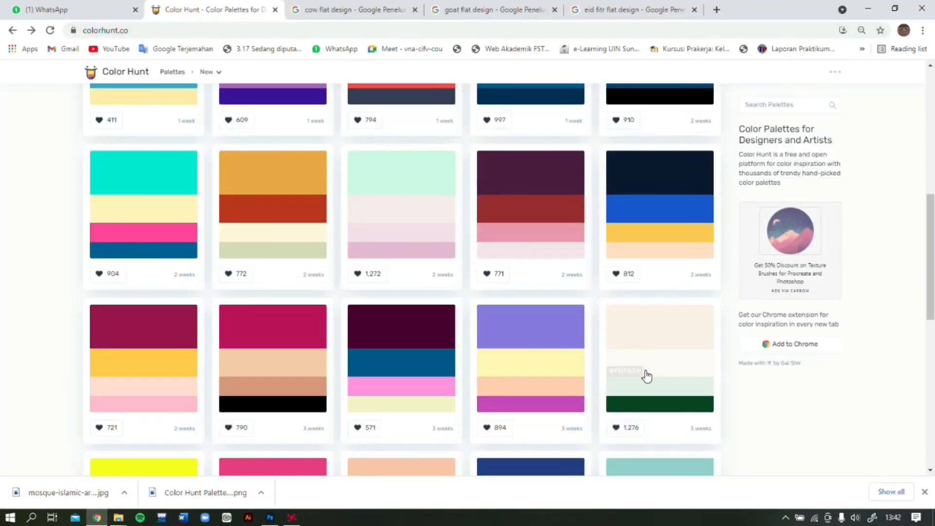
scroll(647, 376, "down", 5)
scroll(646, 375, "up", 5)
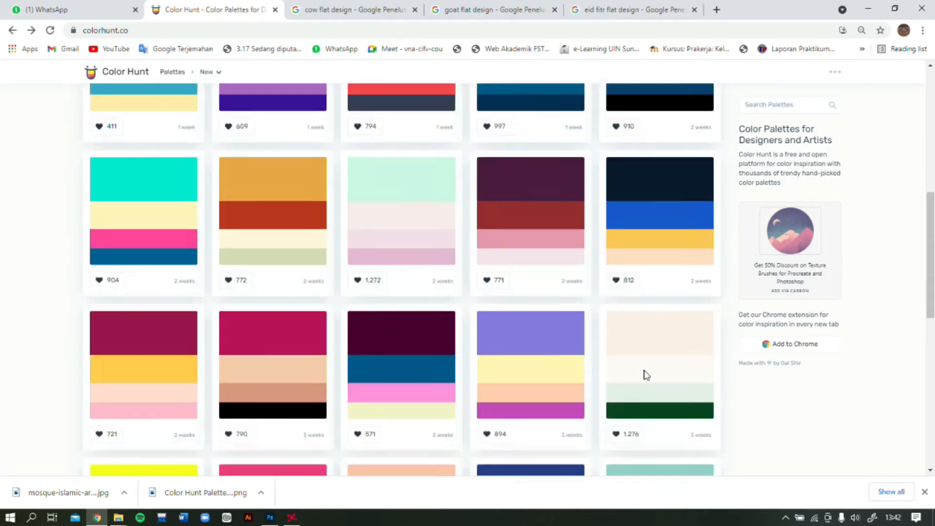
scroll(647, 375, "up", 10)
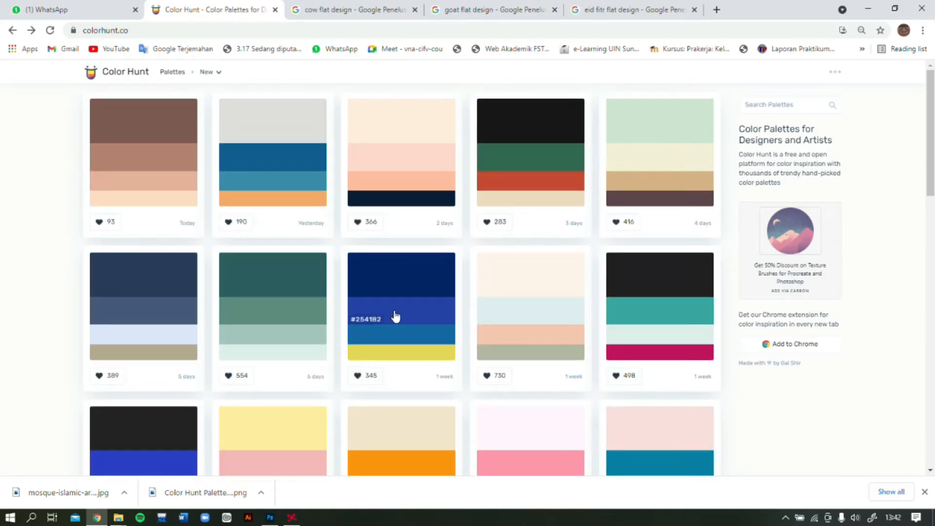
scroll(388, 317, "down", 5)
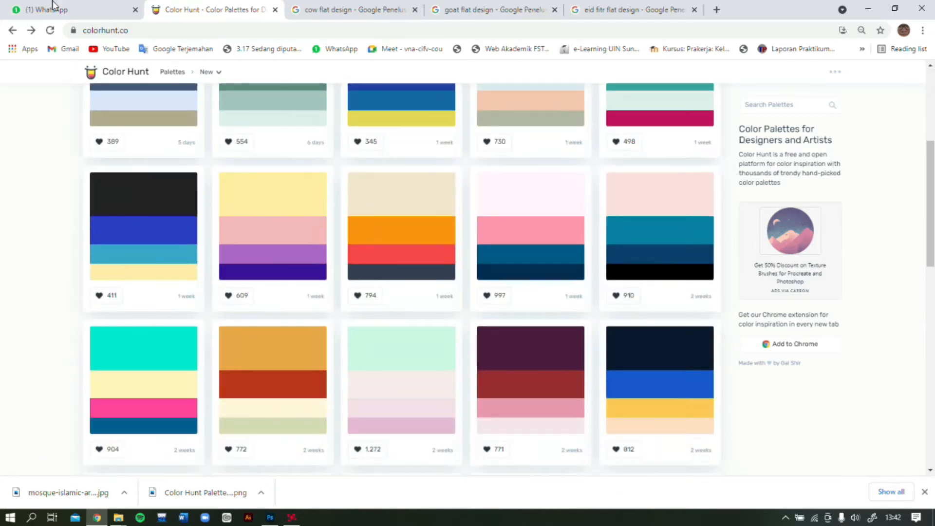
left_click(122, 30)
left_click(178, 20)
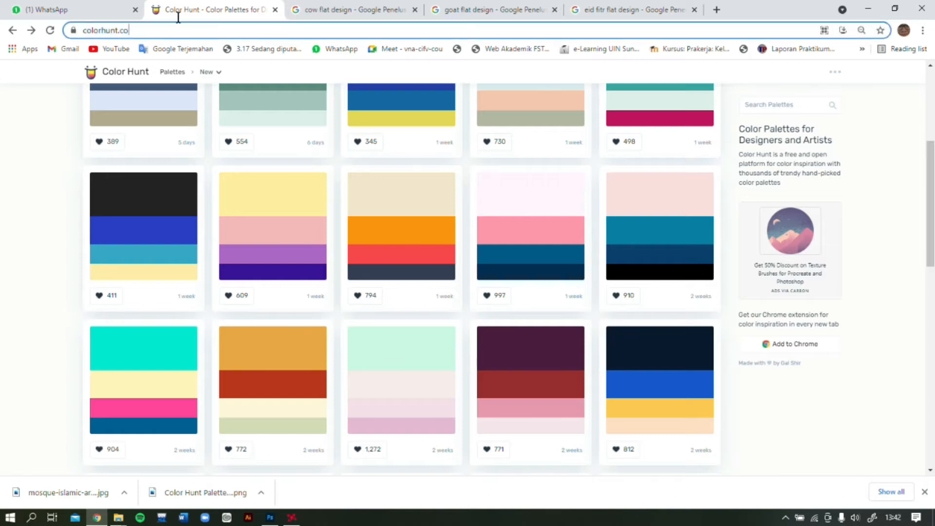
left_click(6, 226)
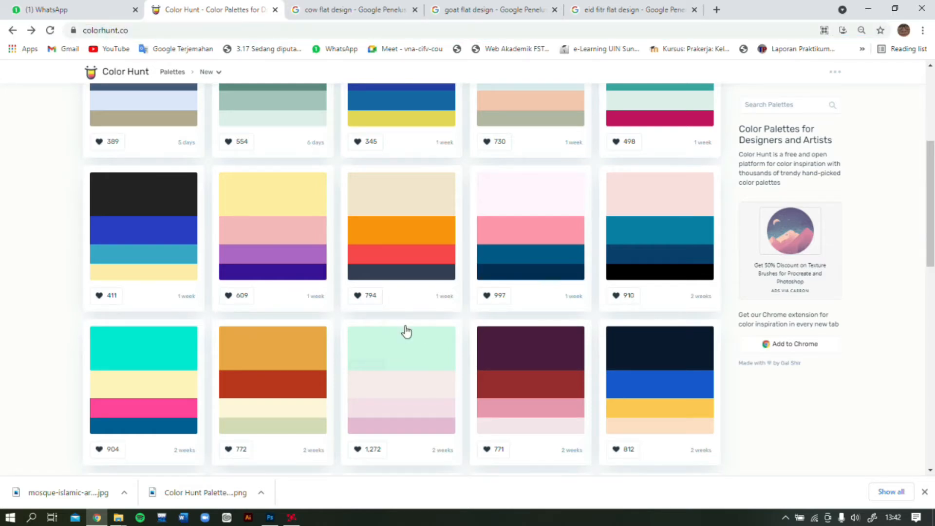
scroll(419, 333, "up", 5)
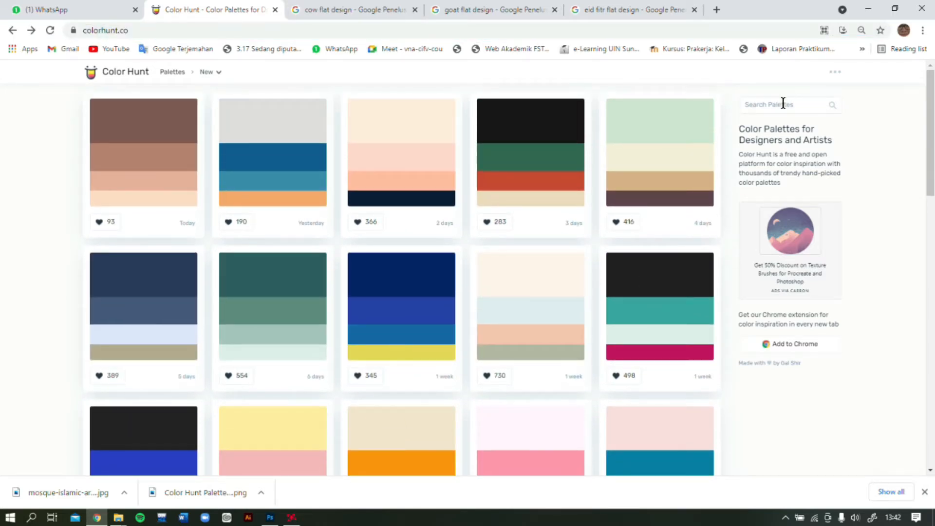
Step: Filter the Color Hunt palettes by the color Yellow
left_click(783, 103)
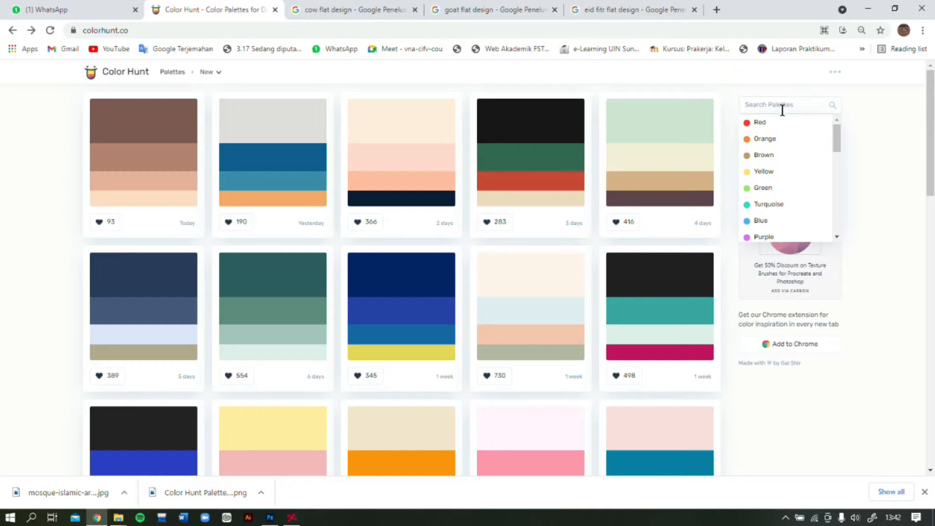
left_click(857, 125)
left_click(769, 103)
left_click(764, 172)
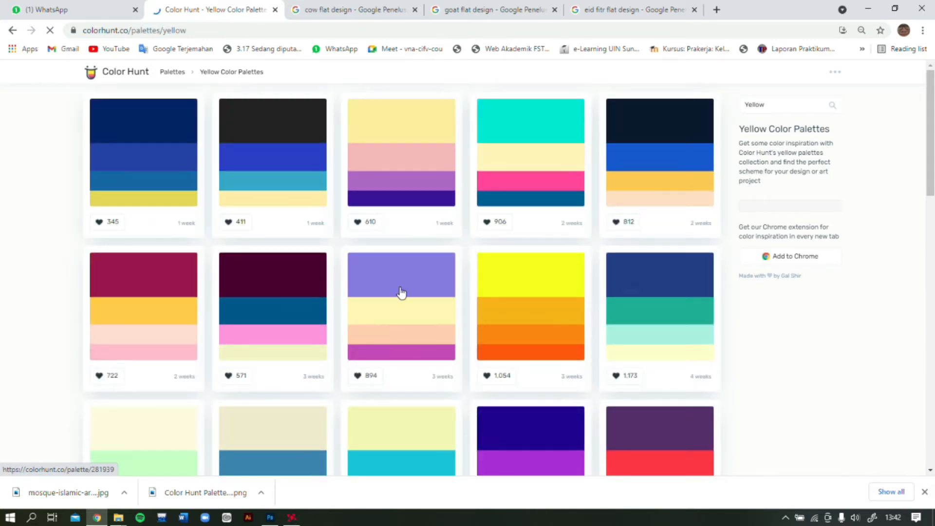
Step: Find the palette of yellow, pinkish red, dark purple and black among the yellow palettes and open its page
scroll(543, 278, "down", 3)
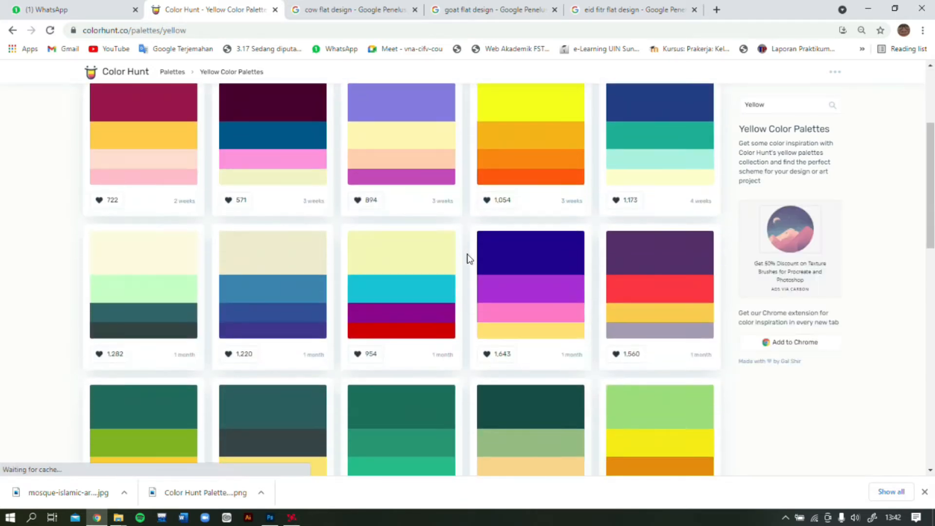
scroll(466, 258, "down", 10)
scroll(289, 244, "up", 5)
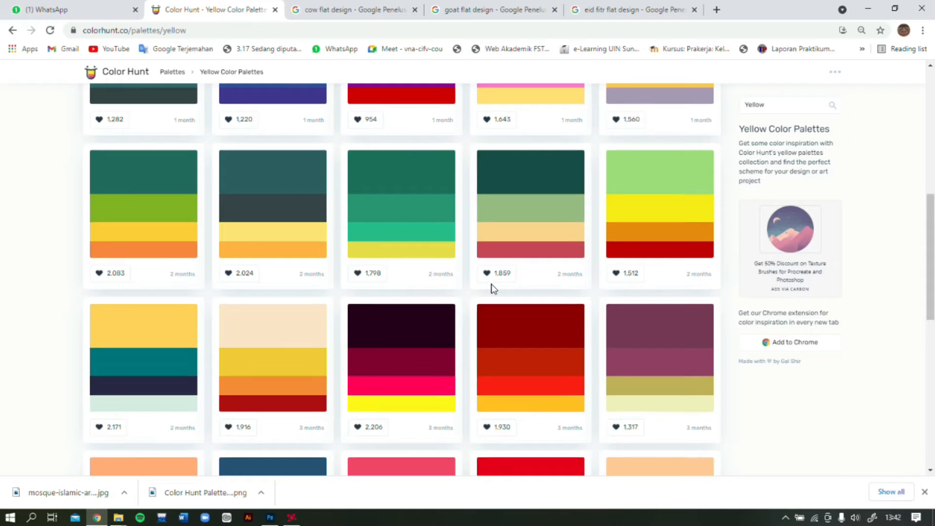
scroll(492, 287, "down", 7)
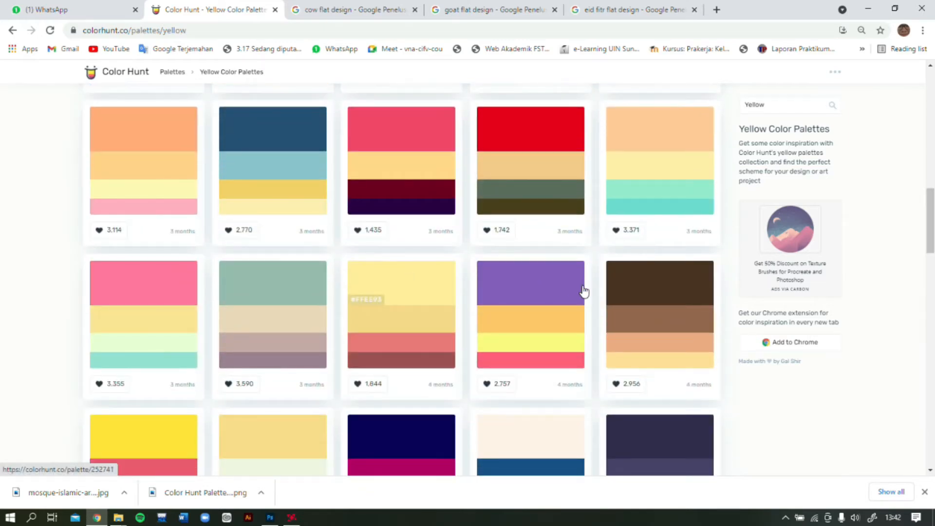
scroll(584, 291, "down", 2)
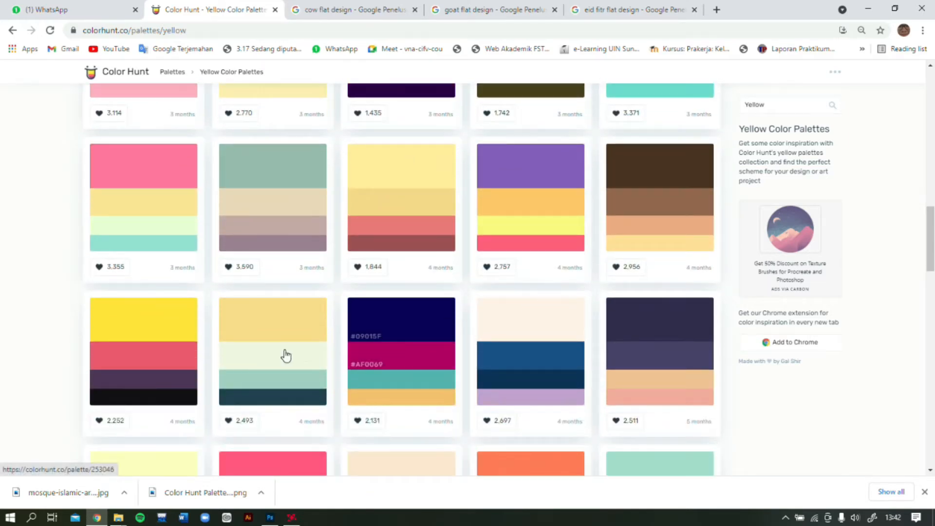
left_click(131, 355)
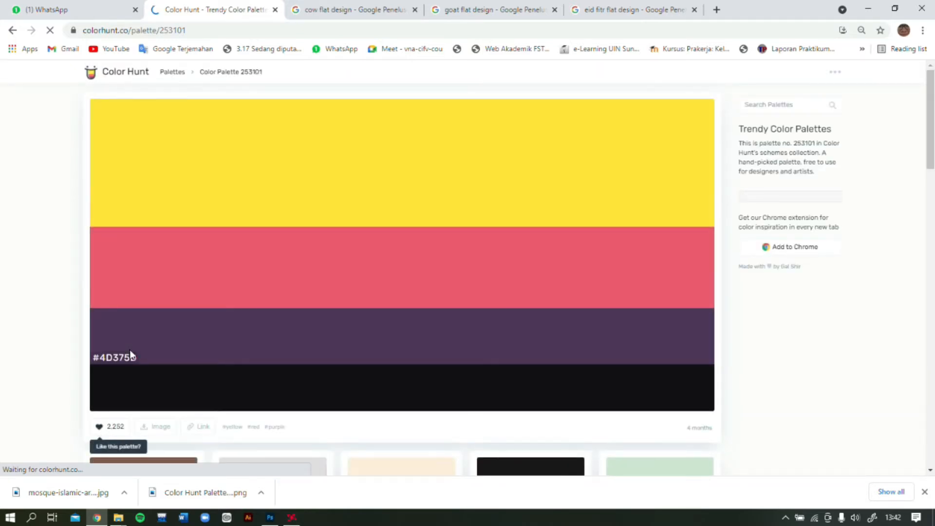
Step: Look over the opened palette 253101 and download it as an image
scroll(241, 264, "down", 2)
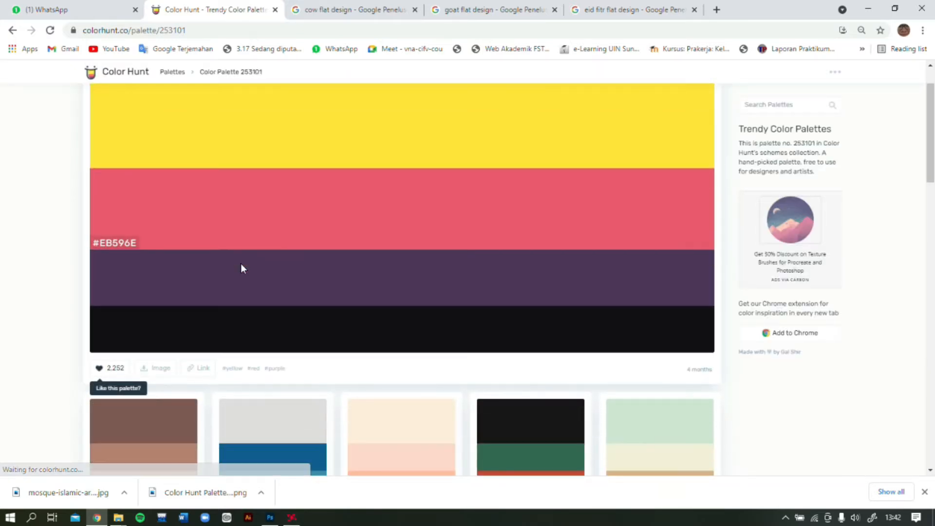
scroll(241, 263, "up", 2)
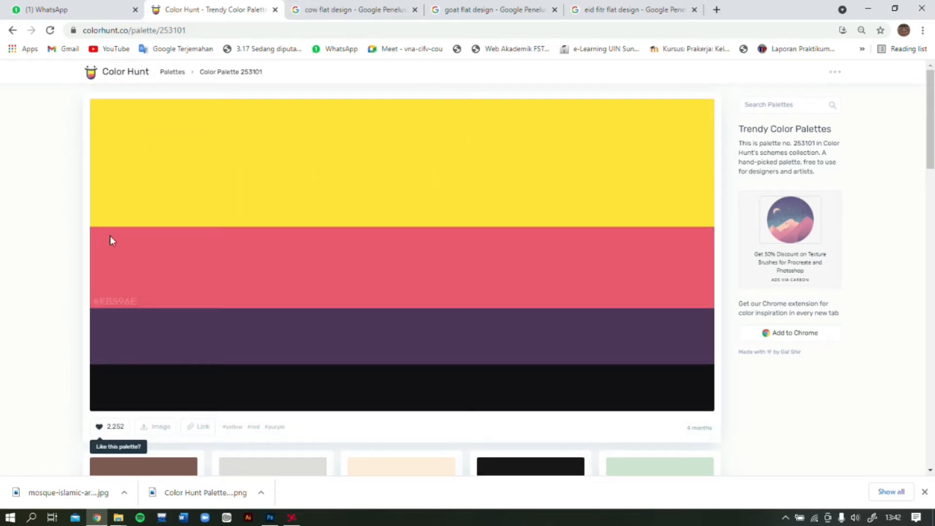
left_click(153, 431)
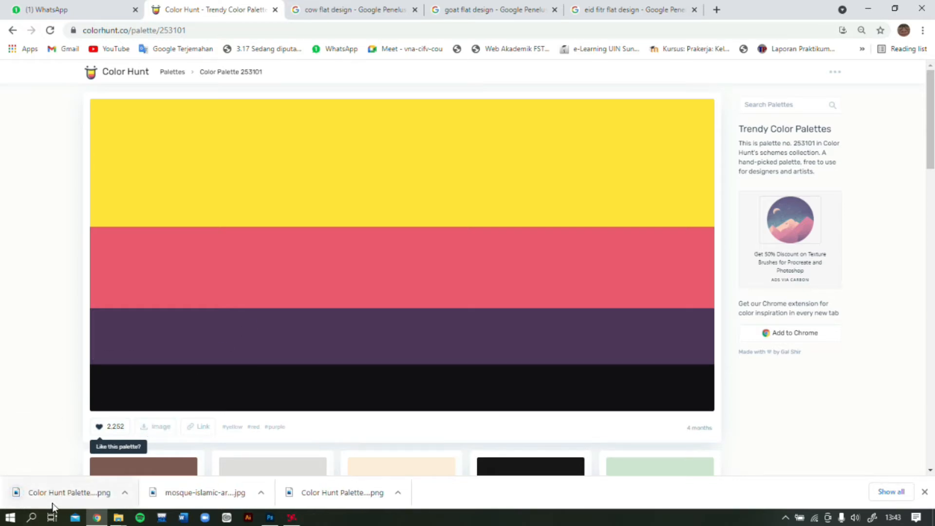
Step: Switch to Photoshop and bring up the File Explorer window of the eid adha folder over it
left_click(269, 518)
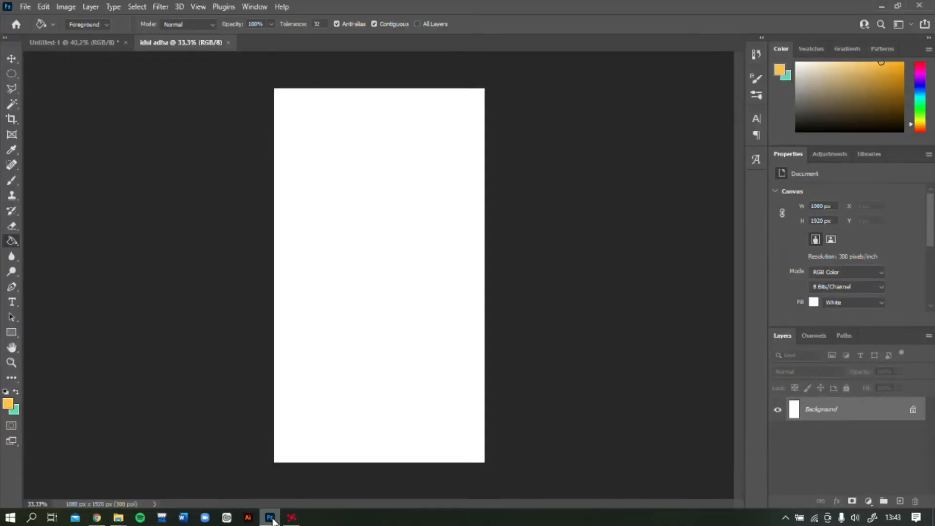
mouse_move(118, 517)
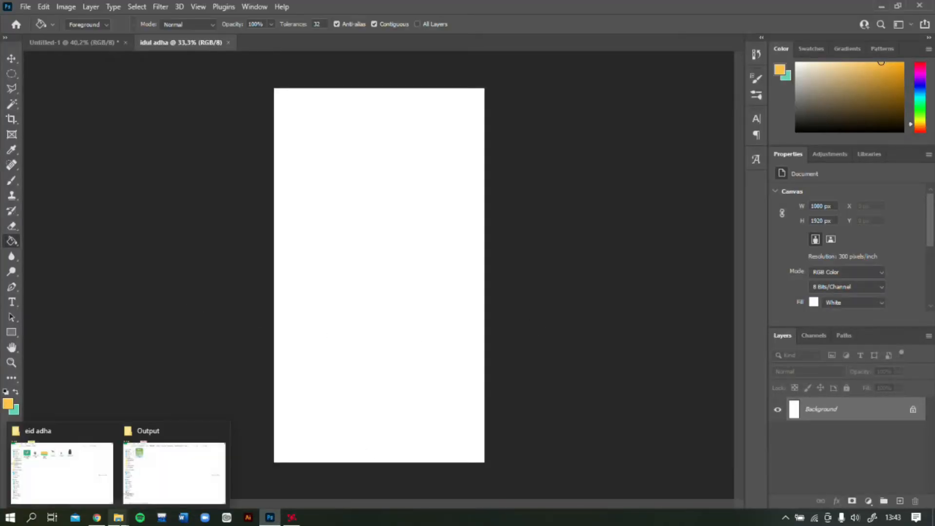
mouse_move(96, 501)
mouse_move(121, 521)
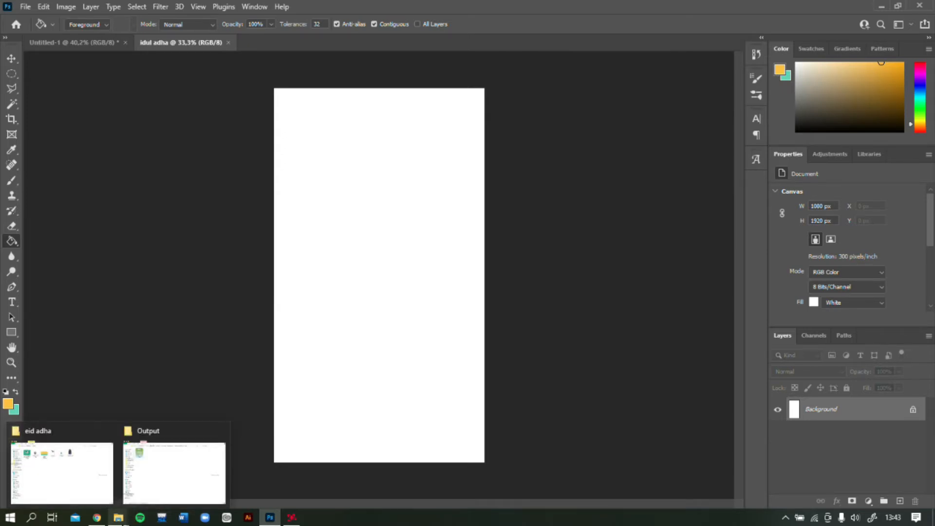
left_click(94, 489)
left_click_drag(214, 151, 677, 121)
left_click(195, 122)
left_click_drag(183, 169, 215, 146)
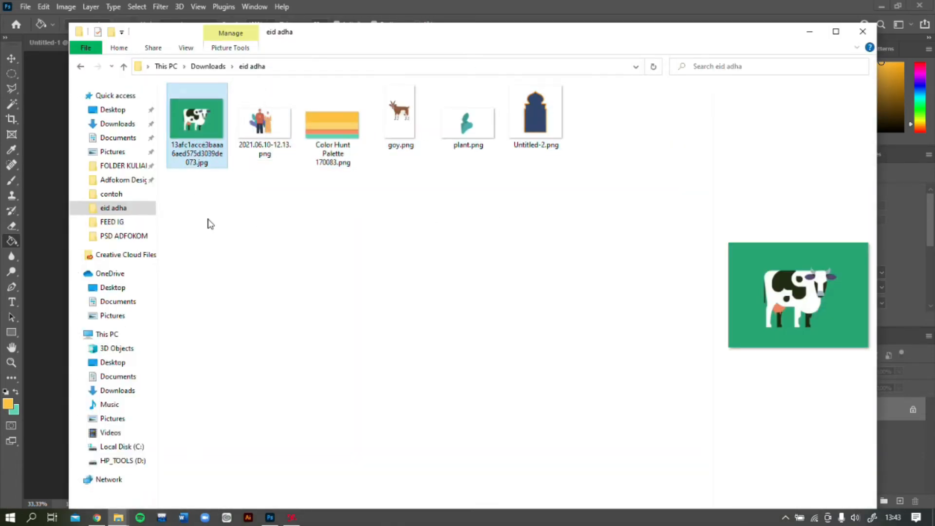
Step: Open the cow picture and look through the folder's images up to Untitled-2.png, and close the viewer
double_click(191, 135)
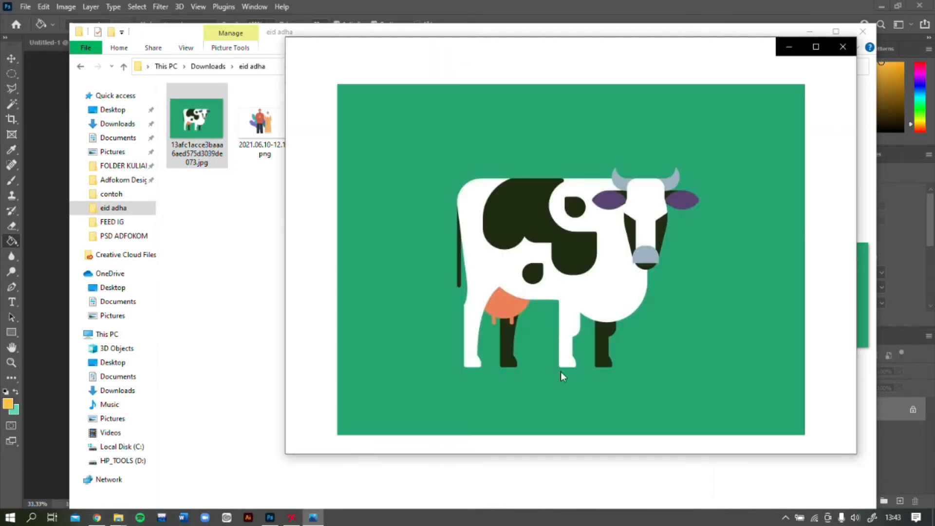
key("Right")
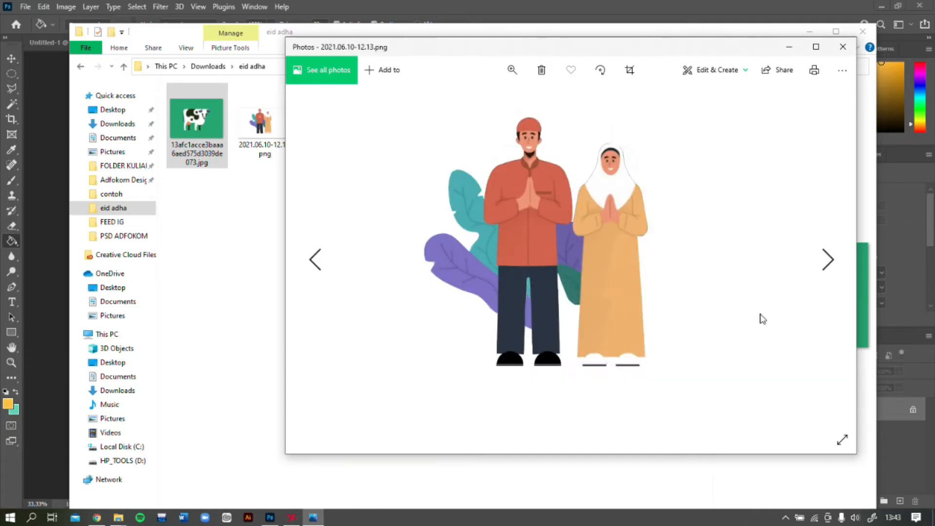
left_click(827, 275)
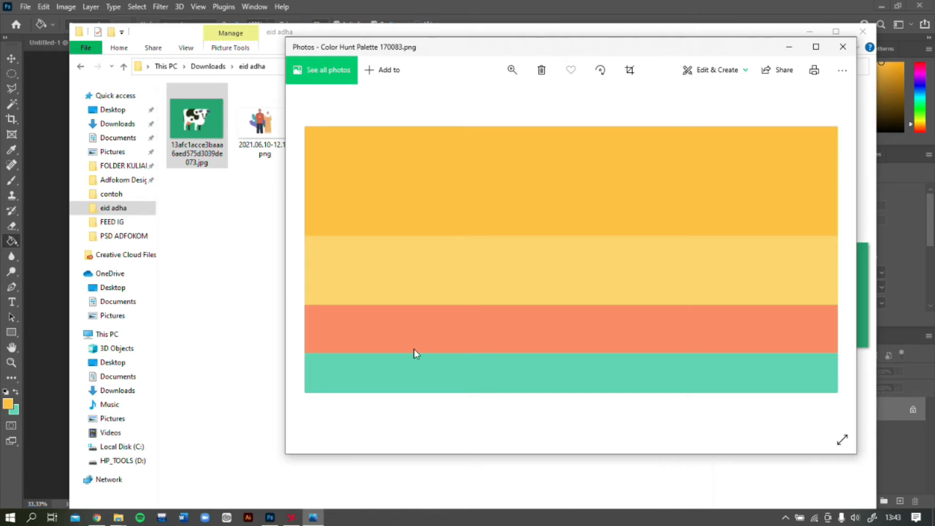
key("Right")
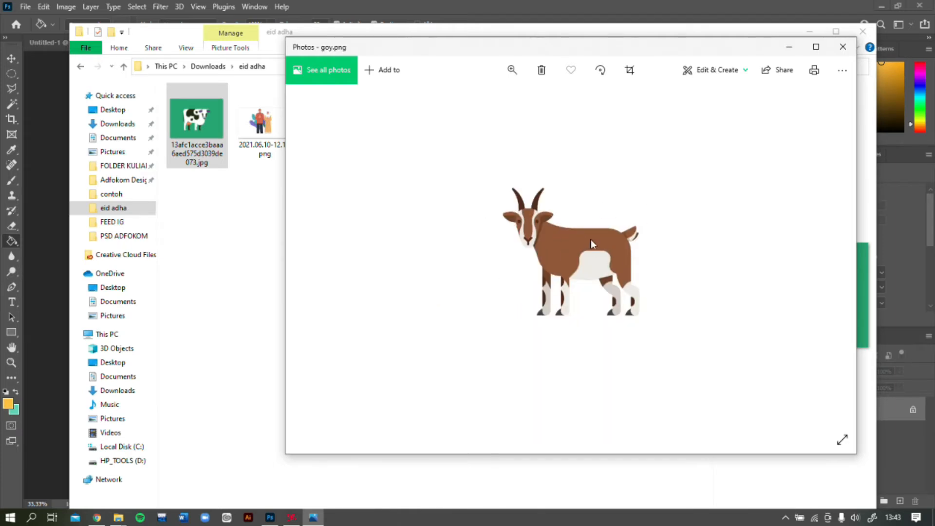
key("Right")
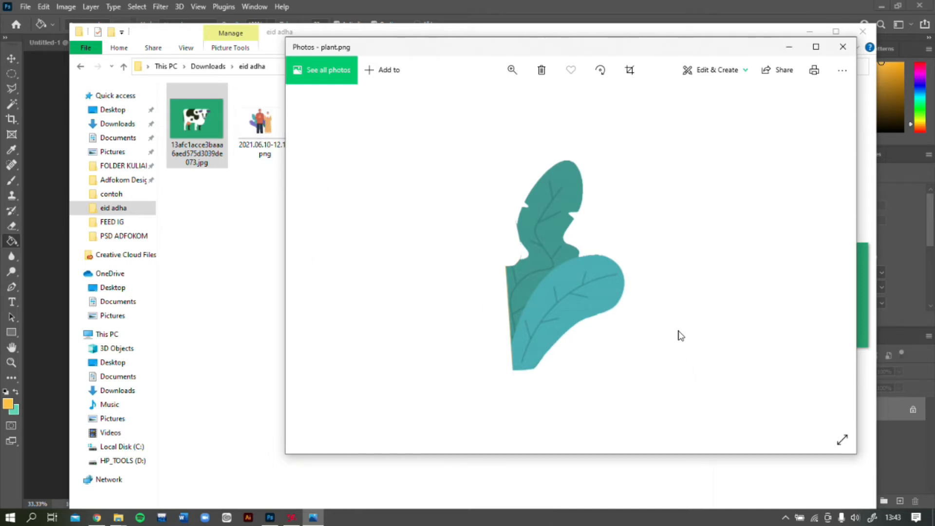
key("Right")
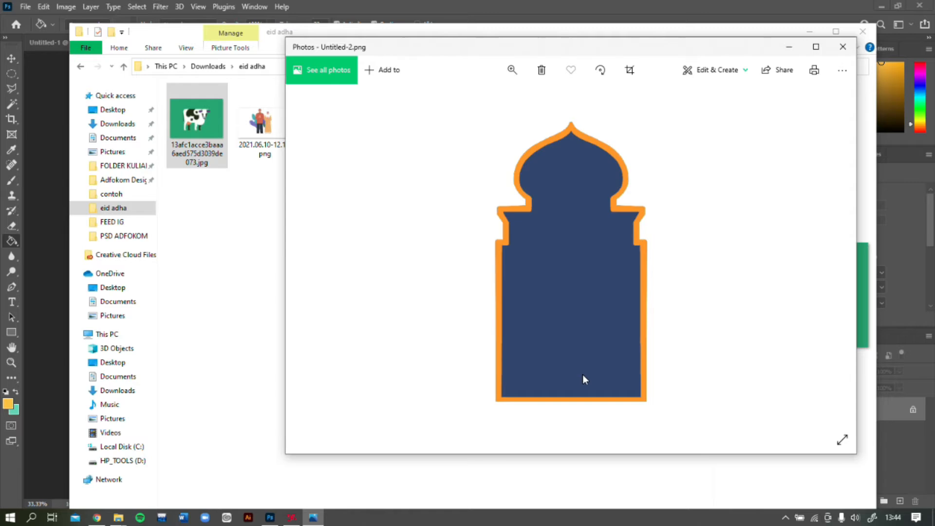
scroll(583, 375, "up", 1)
scroll(584, 373, "down", 1)
scroll(582, 368, "up", 1)
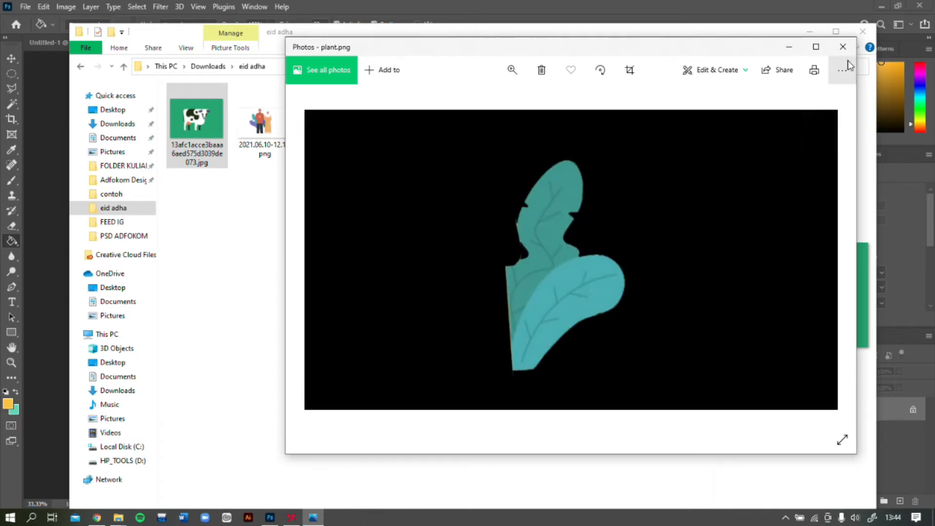
left_click(842, 46)
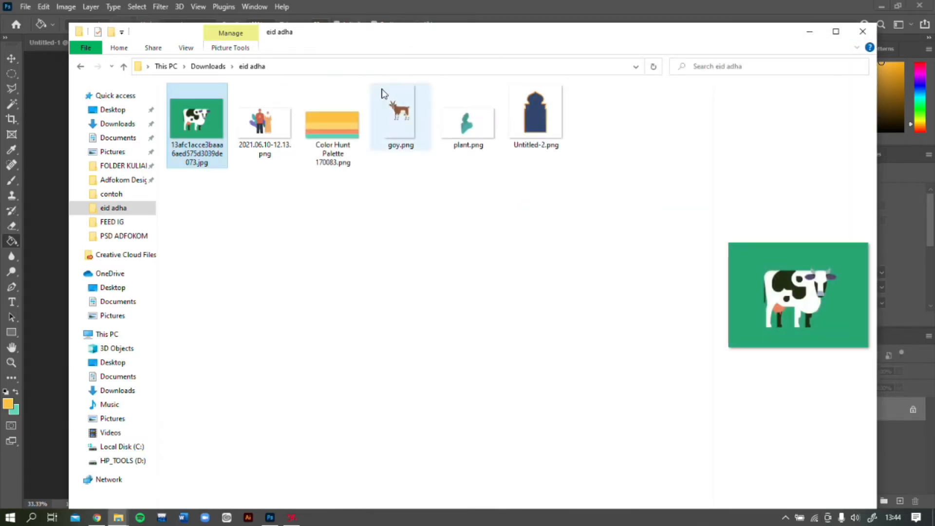
Step: Place Color Hunt Palette 170083.png from the eid adha folder into the idul adha document at its default size
left_click_drag(384, 42, 328, 266)
left_click(279, 351)
left_click_drag(279, 351, 324, 234)
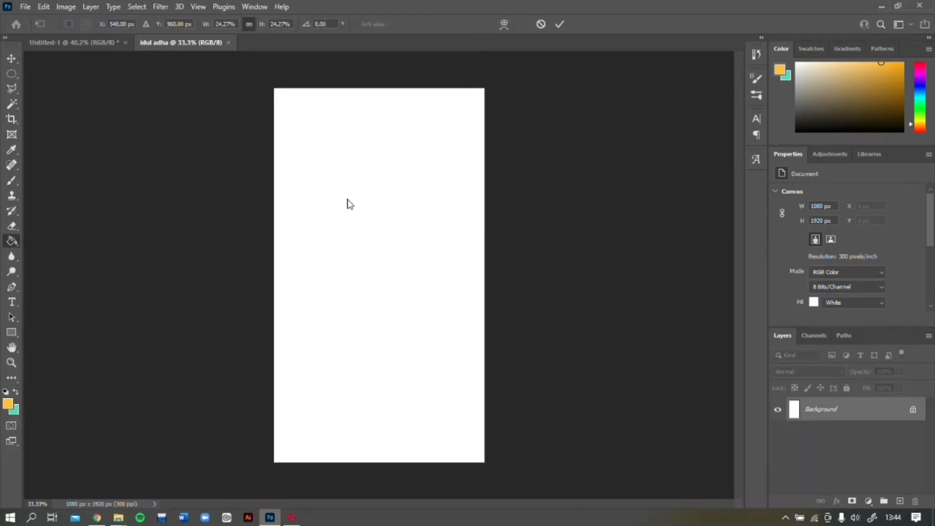
key("Return")
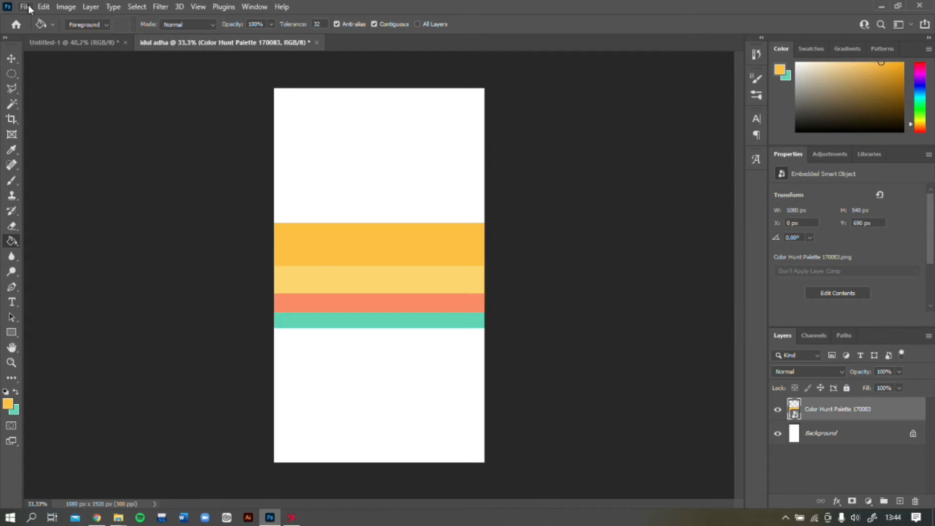
left_click(29, 5)
left_click(18, 7)
left_click(18, 7)
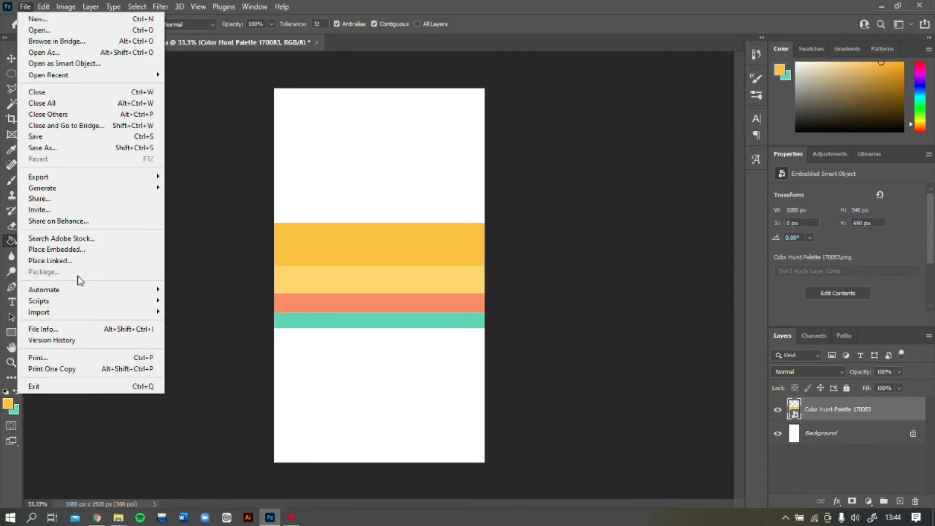
mouse_move(79, 313)
left_click(389, 217)
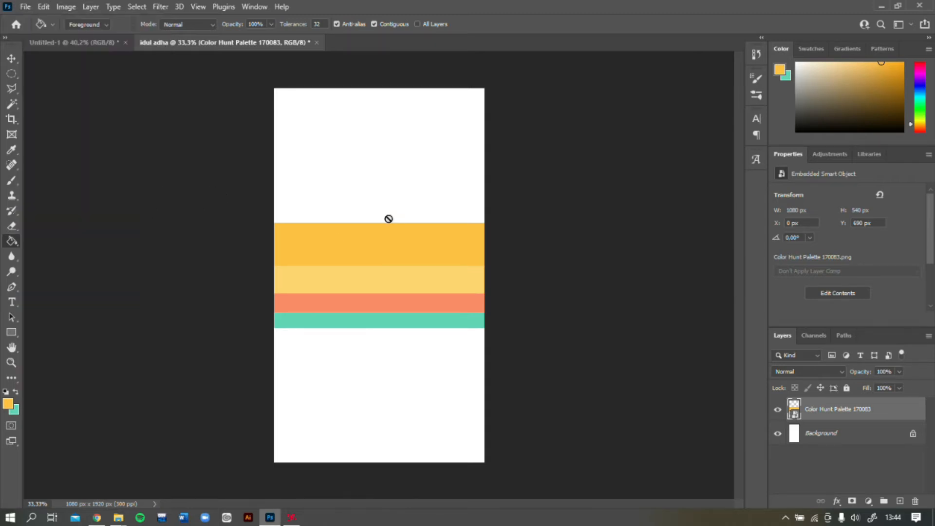
mouse_move(119, 517)
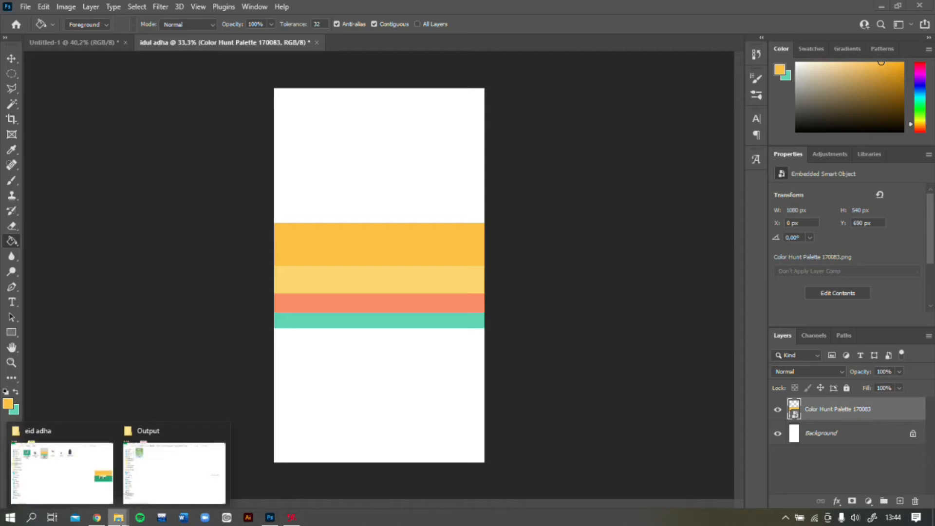
left_click(77, 482)
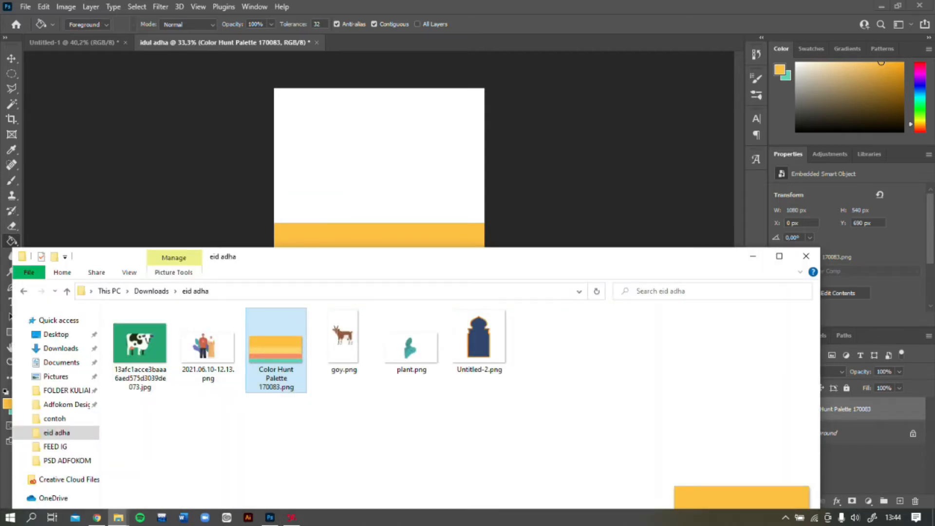
mouse_move(319, 259)
left_mouse_down()
mouse_move(323, 230)
mouse_move(330, 253)
left_mouse_up()
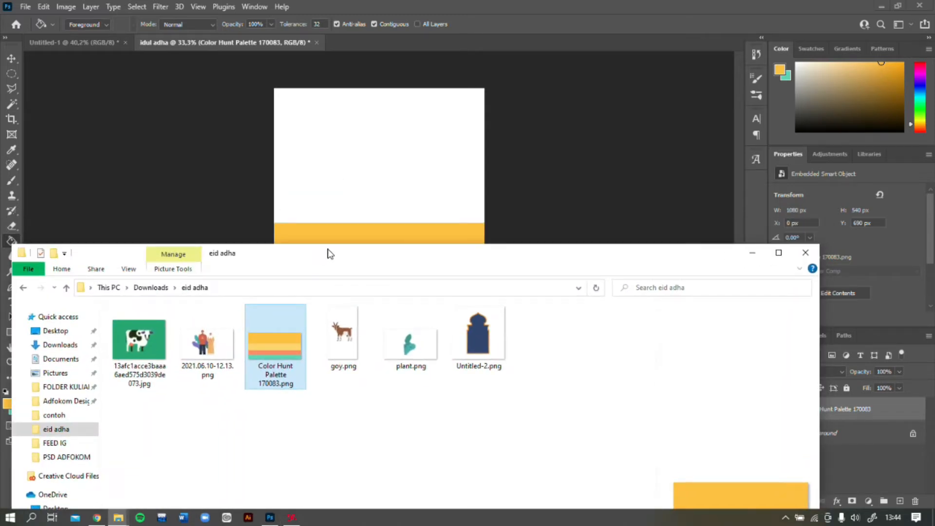
left_click(440, 204)
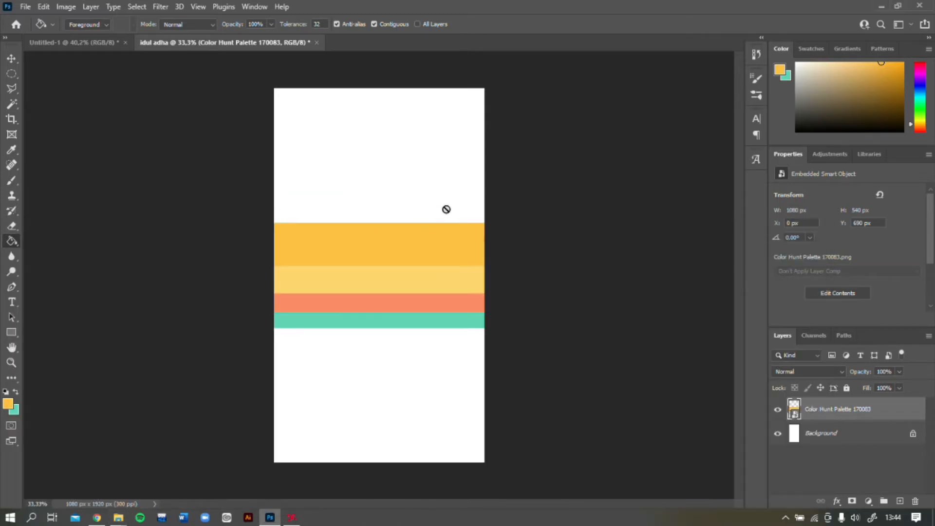
left_click(851, 436)
left_click(865, 412)
left_click(854, 433)
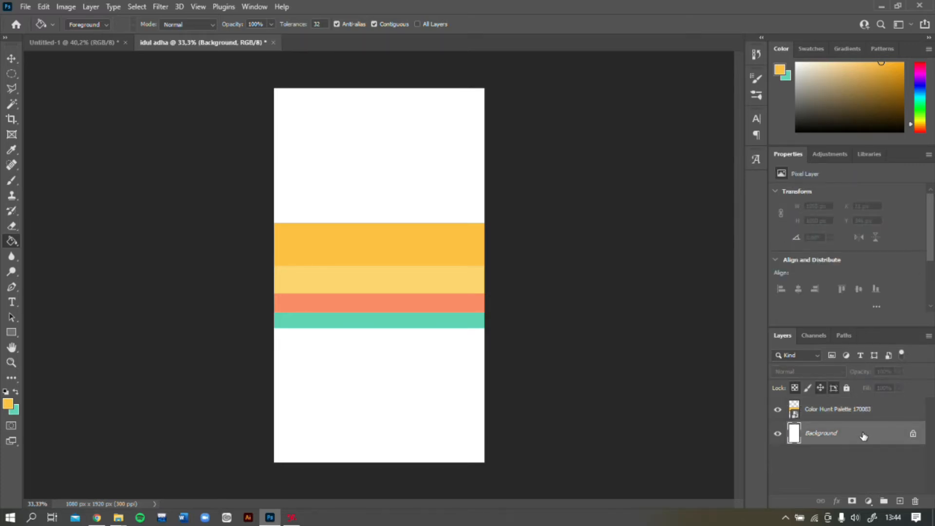
left_click(836, 418)
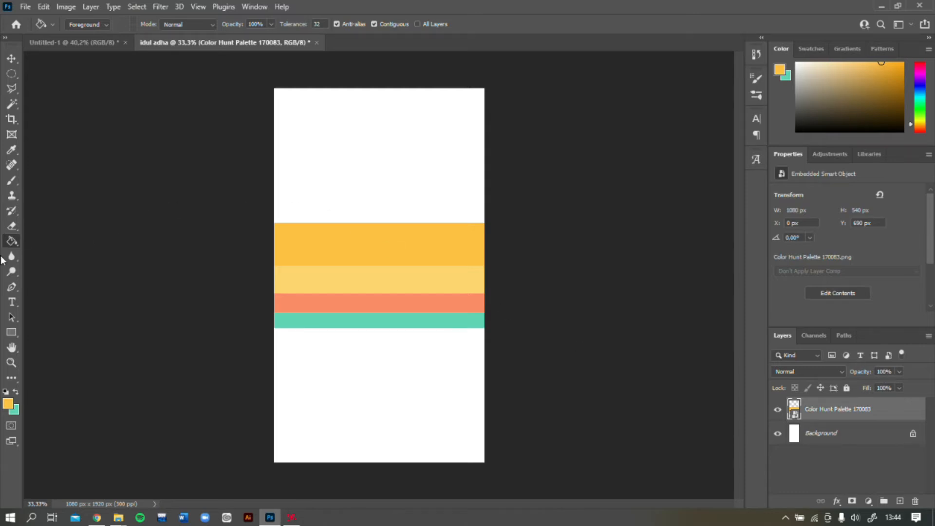
Step: Fill the Background layer with the orange-yellow foreground color using the Paint Bucket tool
left_click(11, 257)
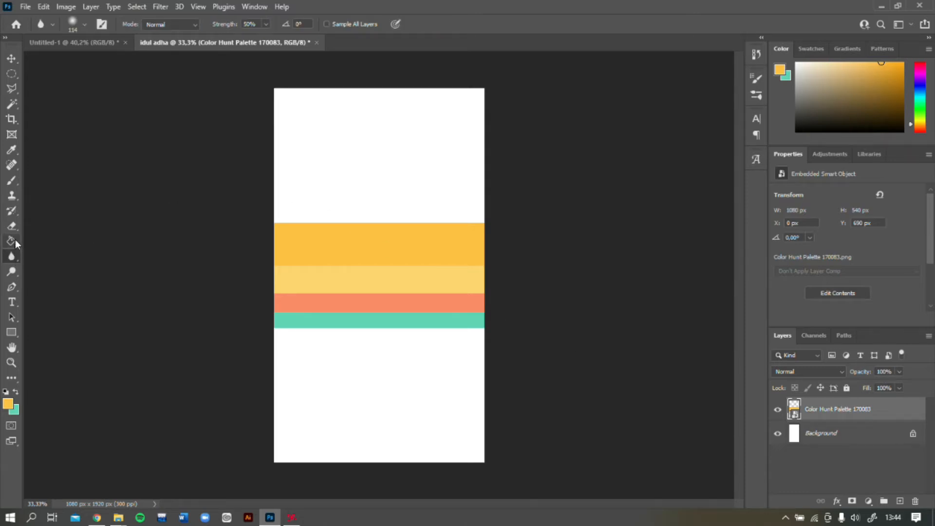
key("g")
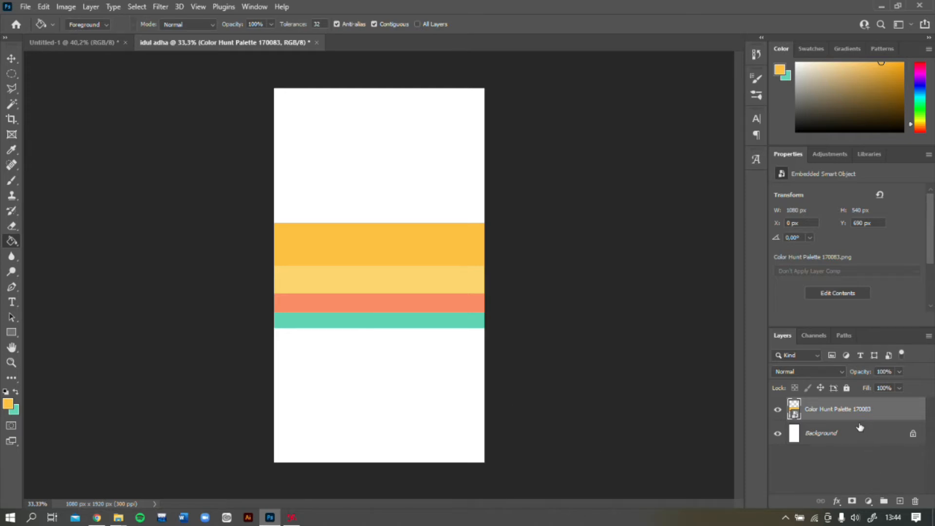
left_click(836, 443)
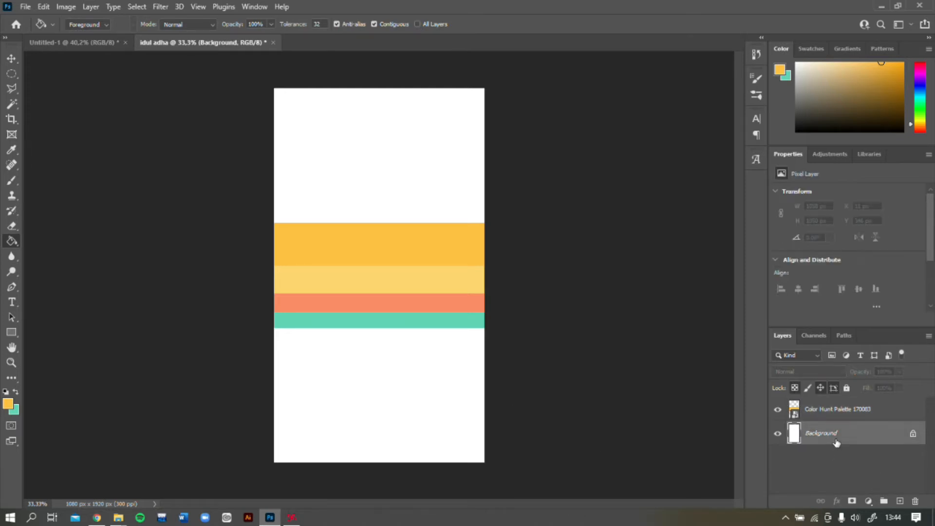
left_click(850, 418)
double_click(836, 435)
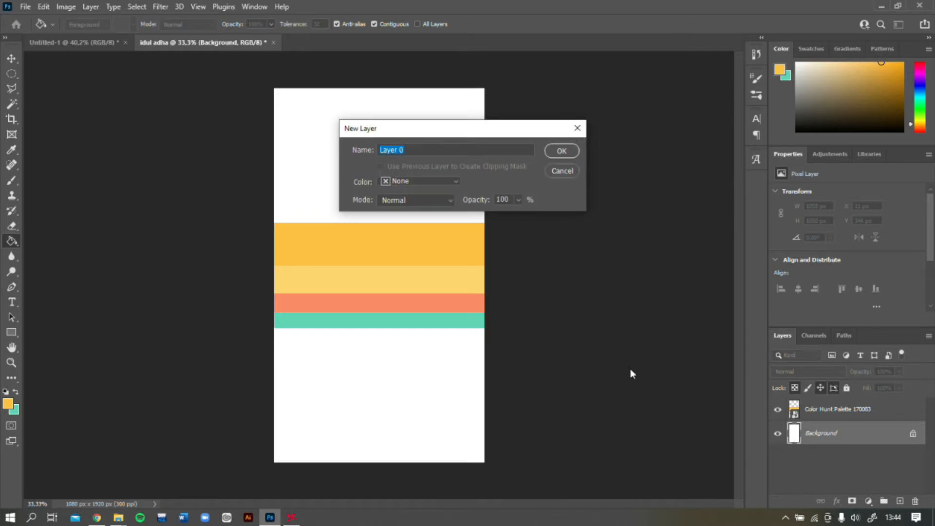
key("Escape")
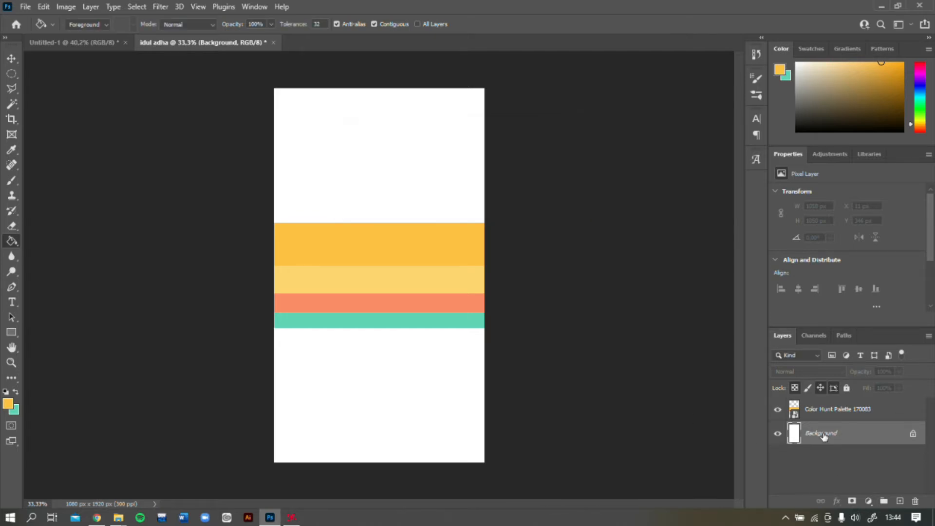
left_click(409, 394)
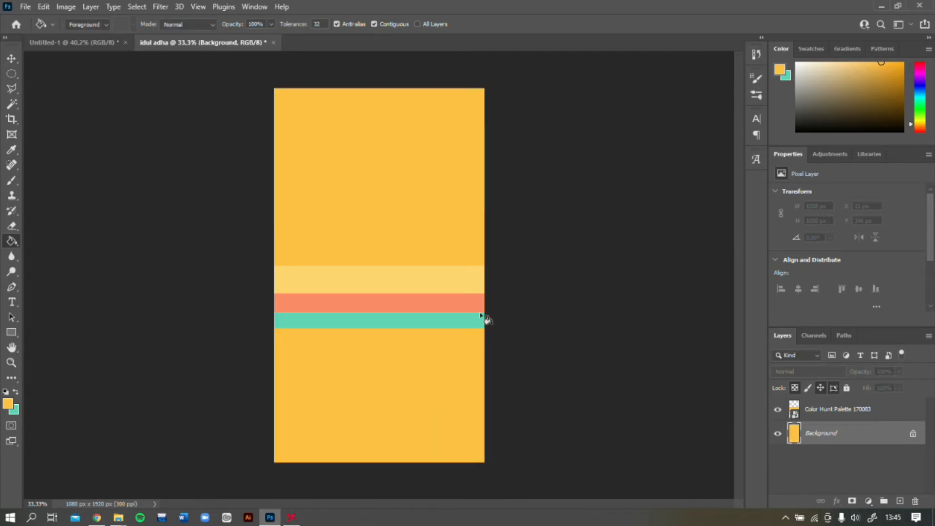
Step: Toggle the visibility of the Color Hunt Palette 170083 and Background layers to compare their contents
left_click(778, 411)
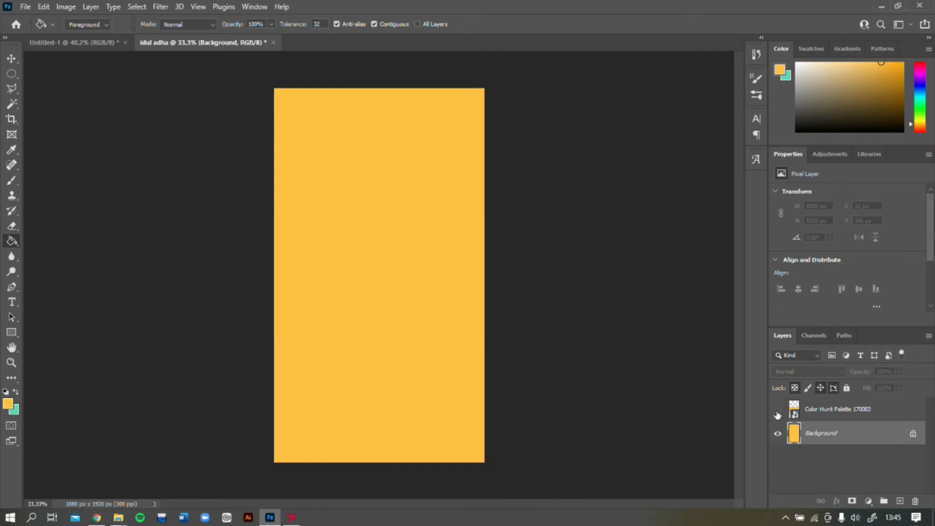
left_click(778, 413)
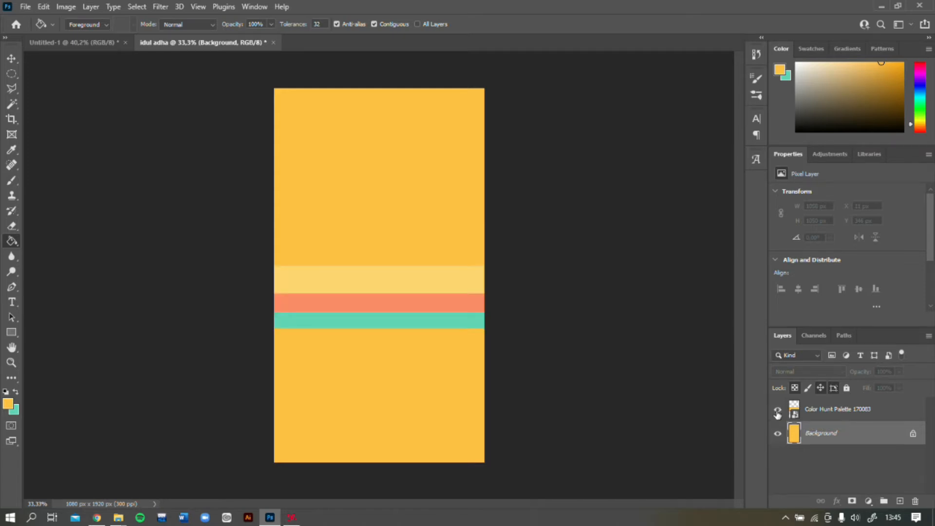
left_click(777, 436)
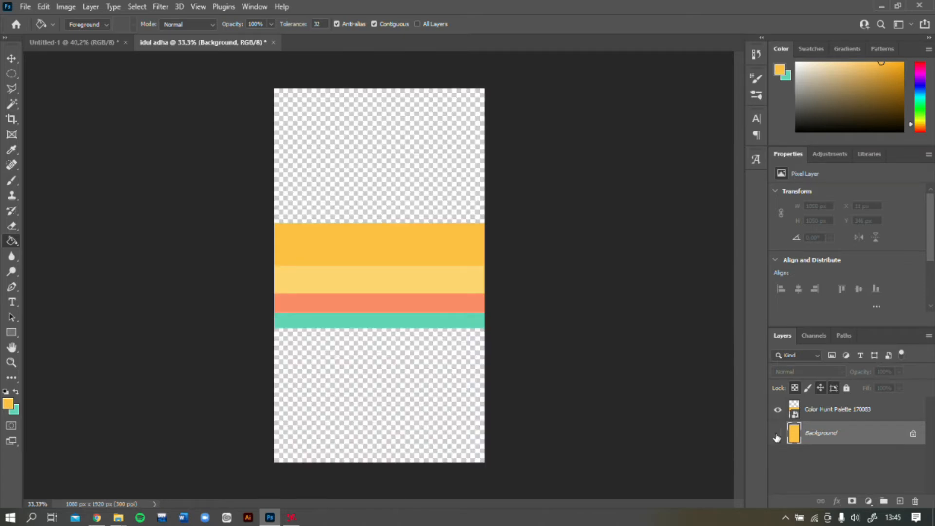
left_click(777, 435)
left_click(777, 436)
left_click(777, 437)
left_click(777, 437)
left_click(777, 435)
left_click(777, 435)
left_click(777, 434)
left_click(778, 410)
Step: Undo the orange-yellow fill on the Background layer
key("ctrl+z")
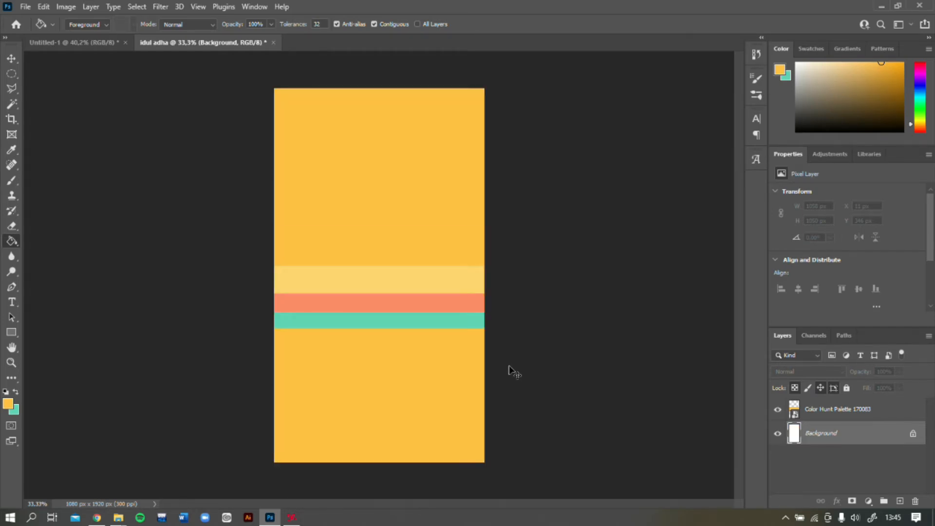
key("ctrl+z")
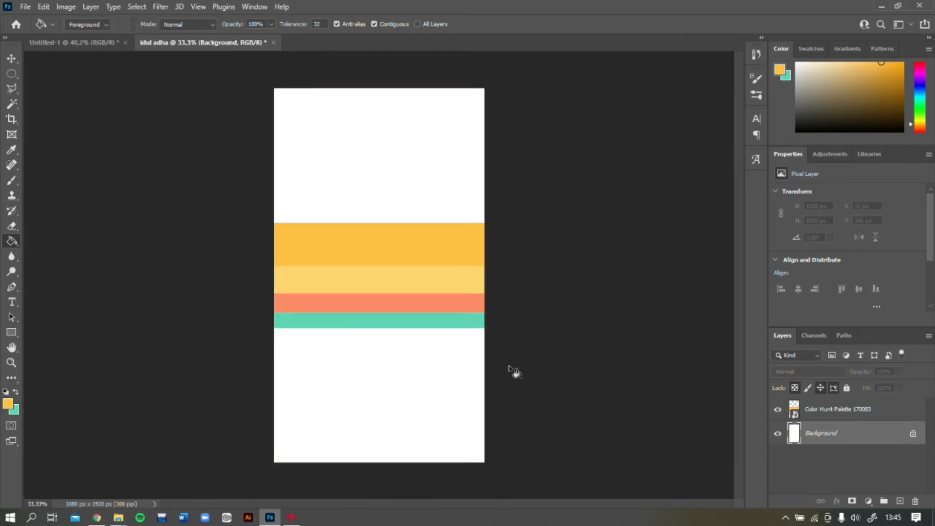
left_click(868, 501)
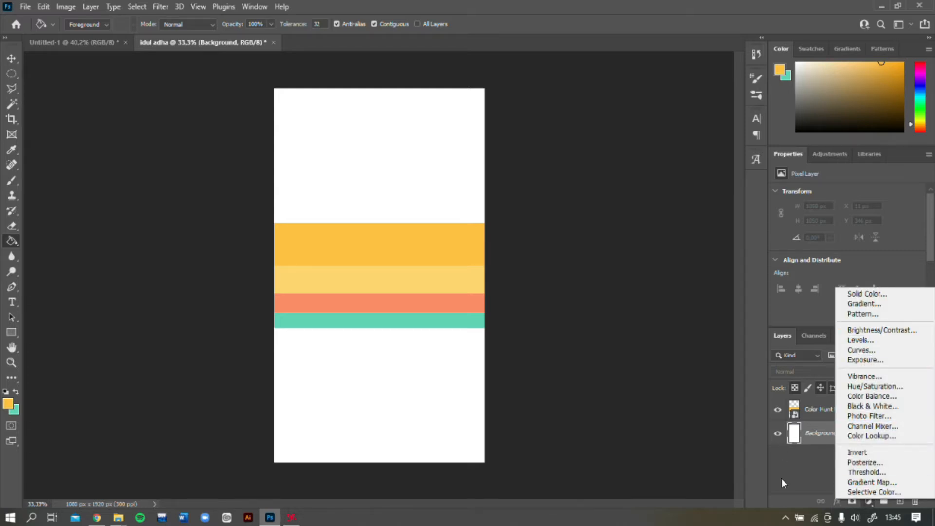
left_click(828, 481)
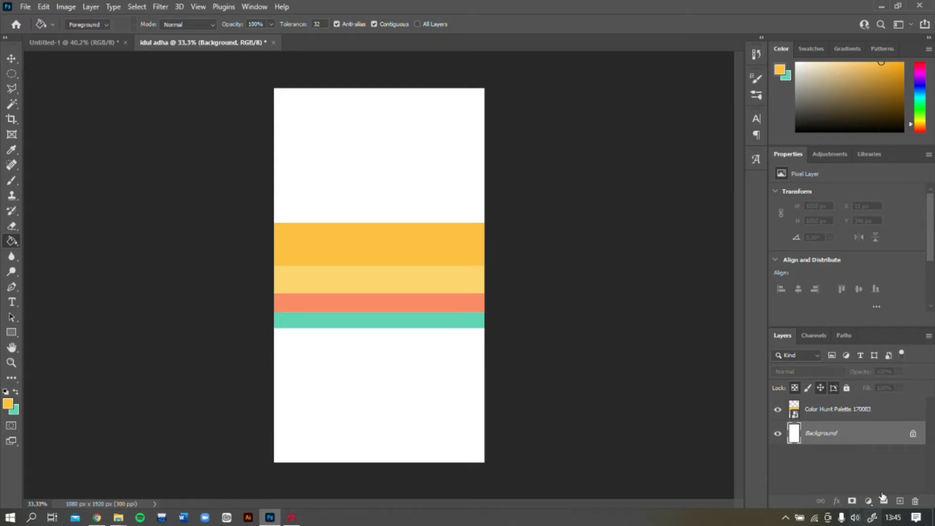
Step: Add a Solid Color fill layer above the Background layer
left_click(868, 500)
left_click(869, 498)
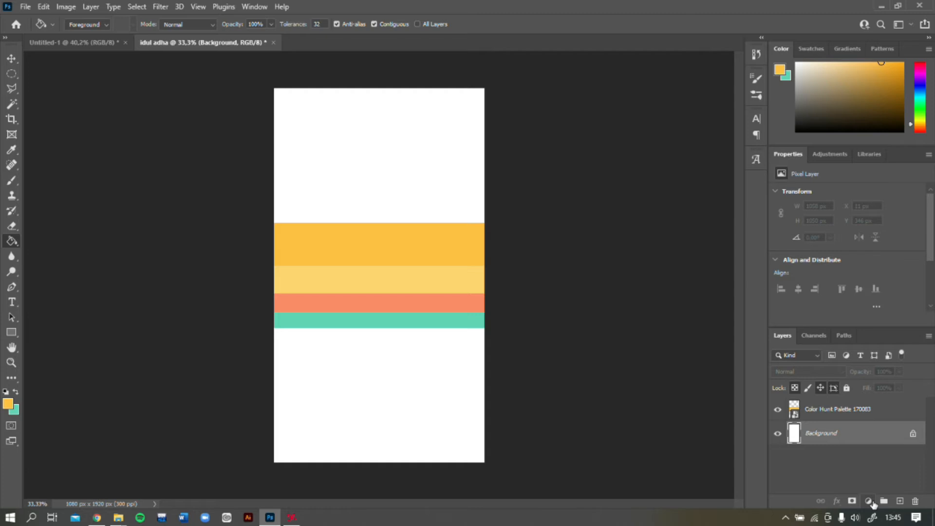
left_click(870, 500)
left_click(875, 296)
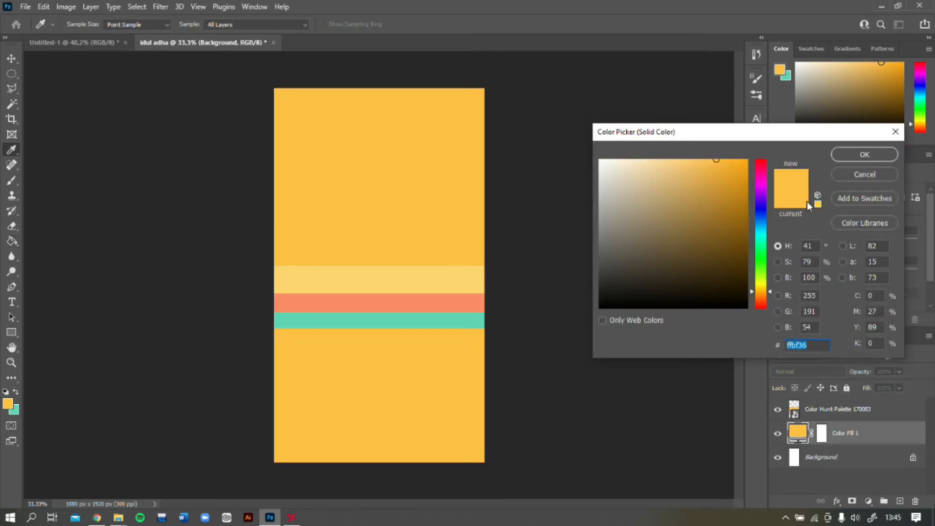
Step: Sample the palette's stripes to compare fill colors and set the fill layer to the orange-yellow ffbf36
left_click(434, 279)
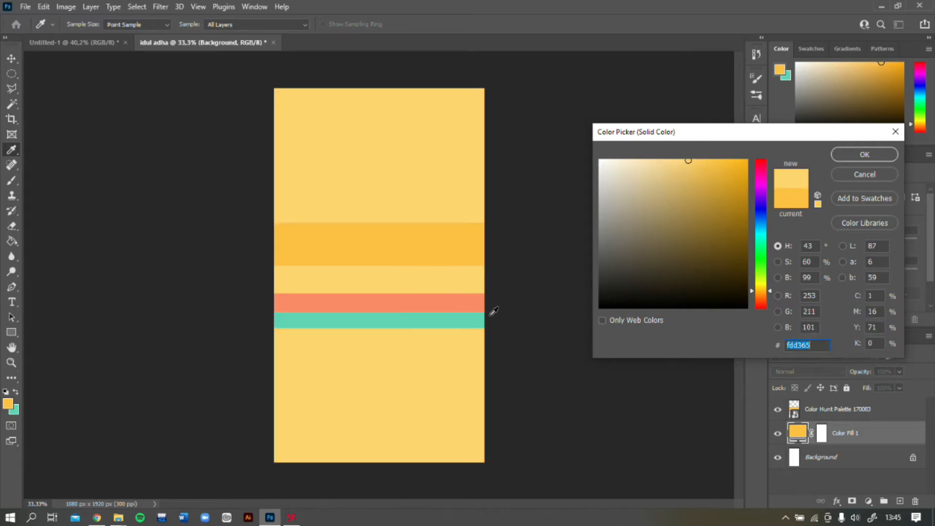
left_click_drag(442, 264, 455, 315)
left_click(454, 316)
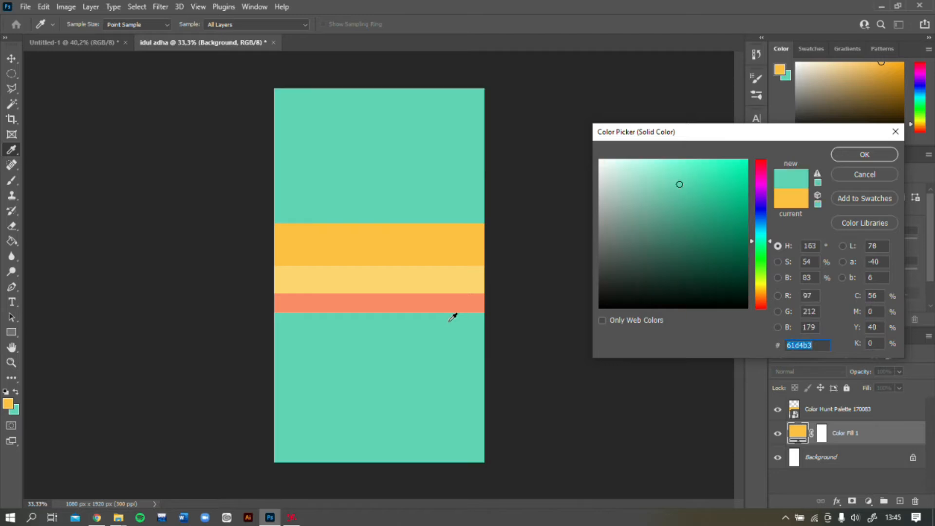
left_click(455, 296)
left_click(460, 270)
left_click(463, 244)
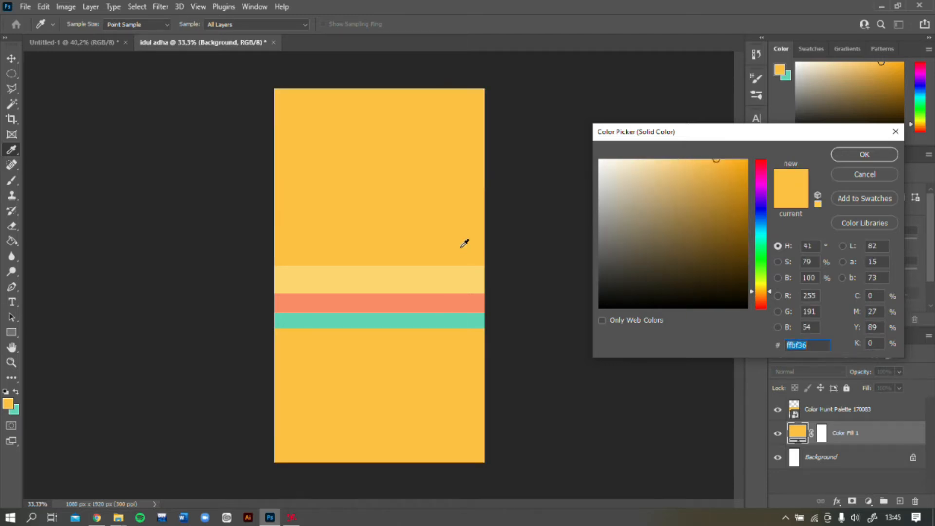
left_click(415, 324)
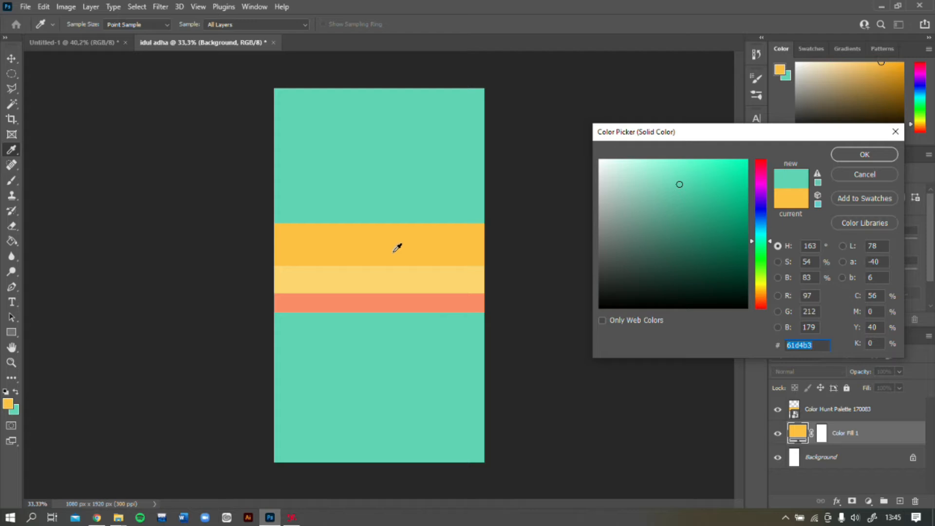
left_click(386, 234)
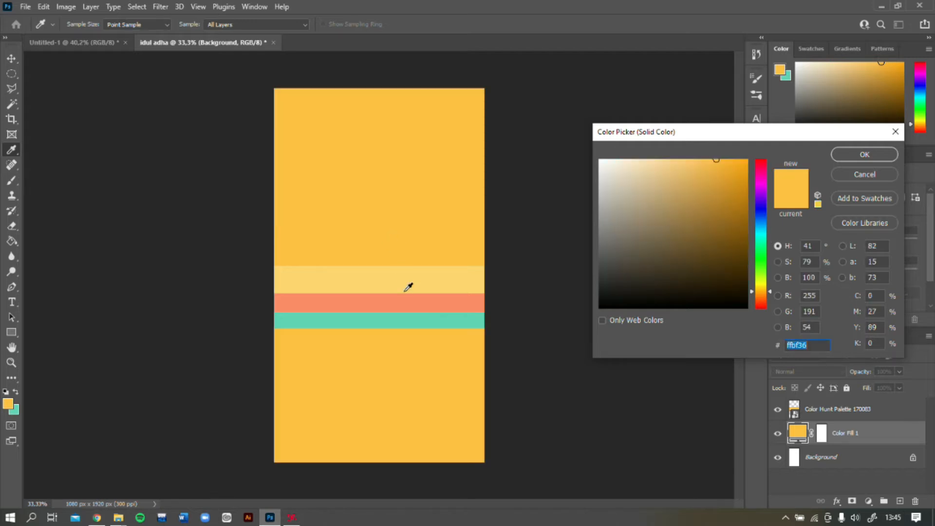
left_click(853, 156)
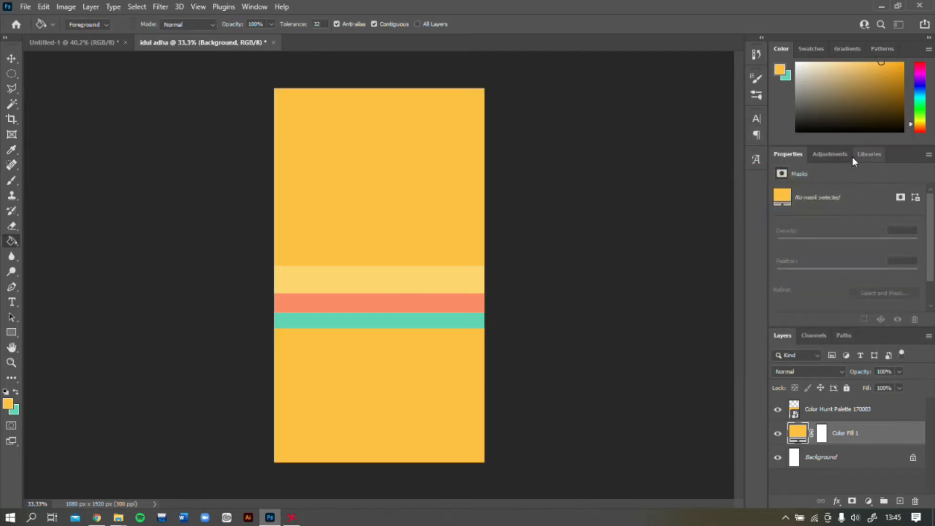
Step: Toggle the Color Hunt Palette 170083 layer's visibility to compare the canvas with and without the palette
left_click(796, 410)
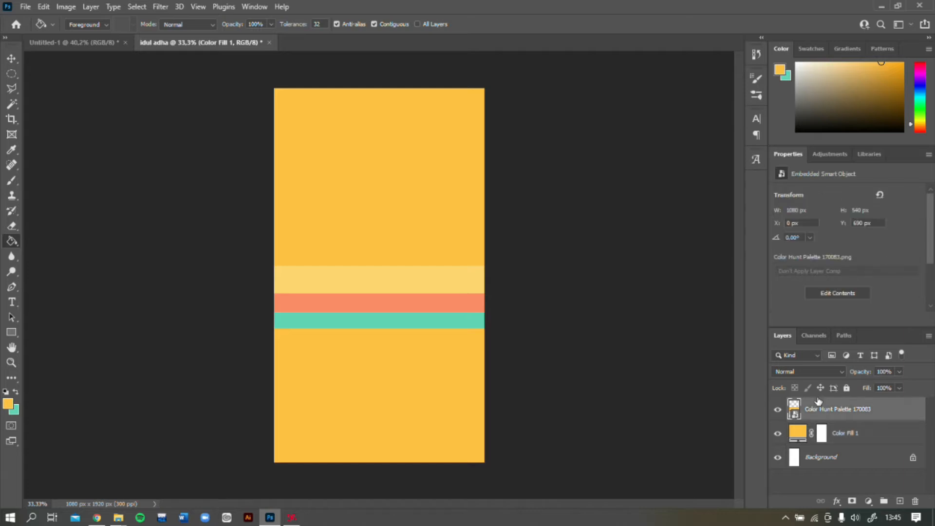
left_click(779, 413)
left_click(778, 413)
left_click(779, 413)
left_click(779, 413)
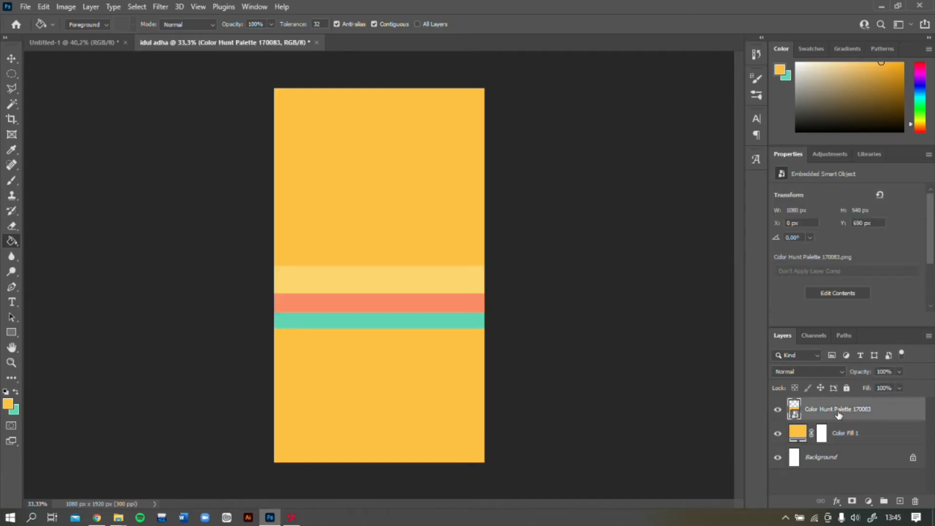
Step: Hide the Color Hunt Palette 170083 layer and delete it from the document
left_click(778, 410)
left_click(845, 433)
mouse_move(847, 415)
left_mouse_down()
mouse_move(843, 467)
mouse_move(858, 409)
left_mouse_up()
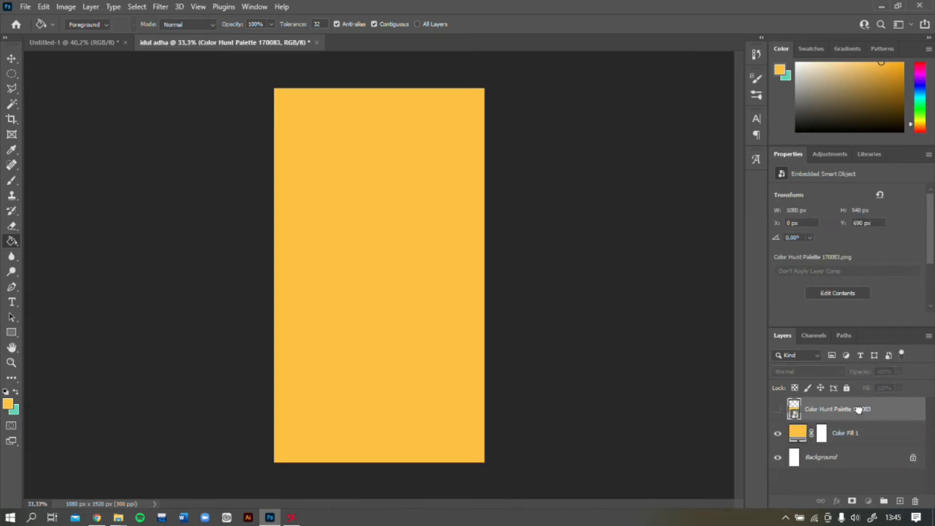
left_click(915, 500)
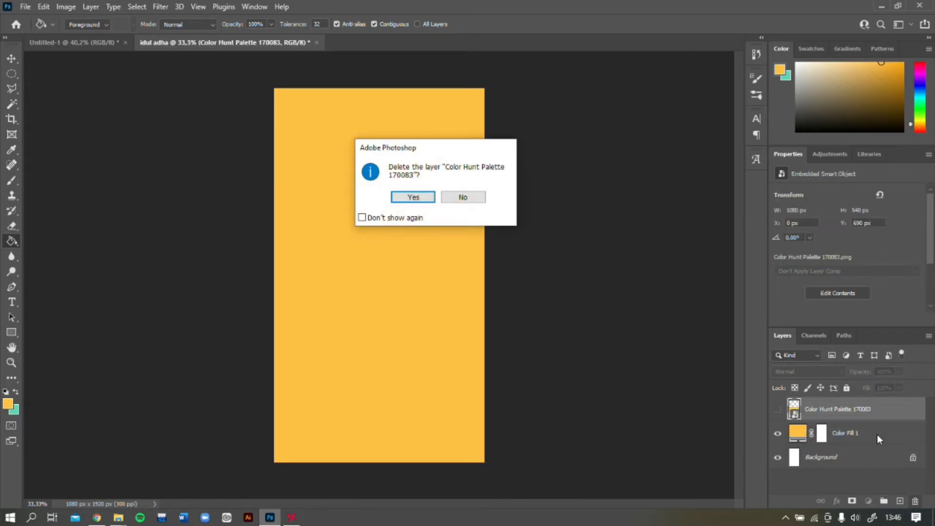
left_click(469, 199)
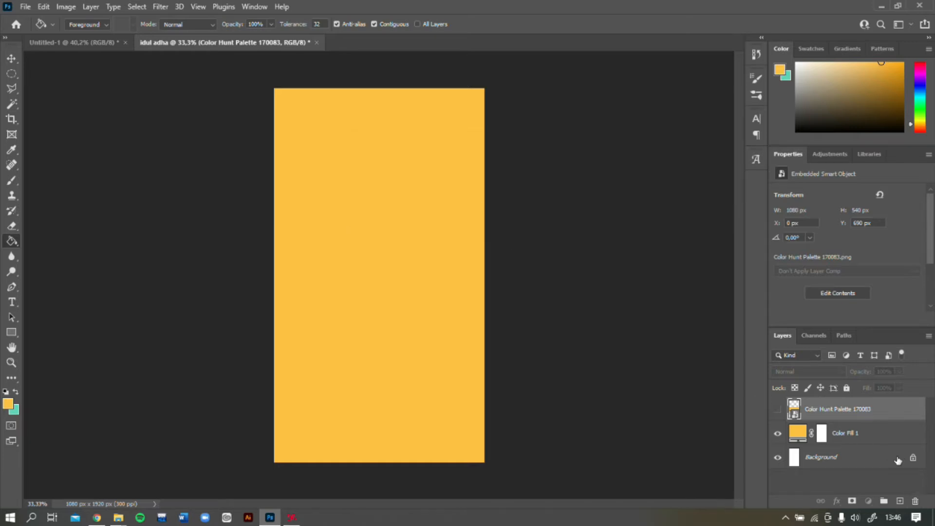
left_click(915, 501)
key("Return")
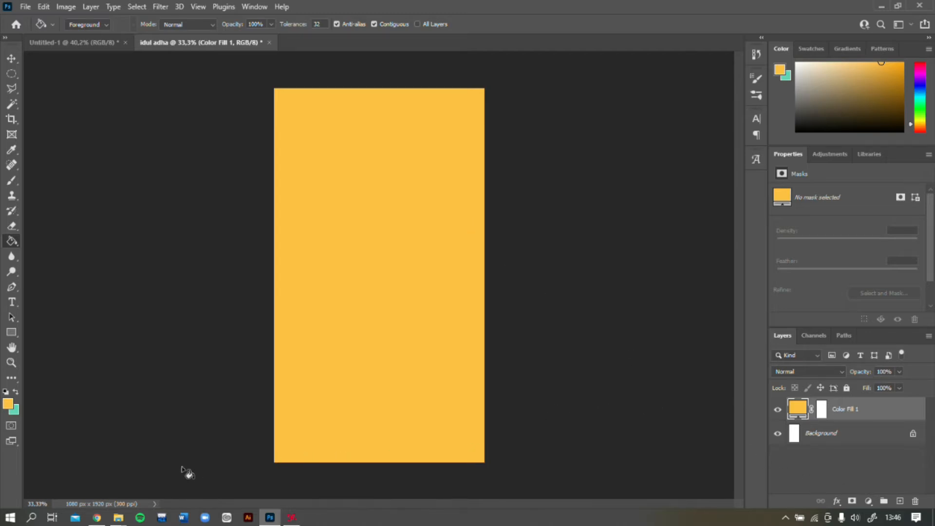
Step: Place Untitled-2.png from the eid adha folder into the idul adha document at its default size
mouse_move(125, 520)
mouse_move(118, 517)
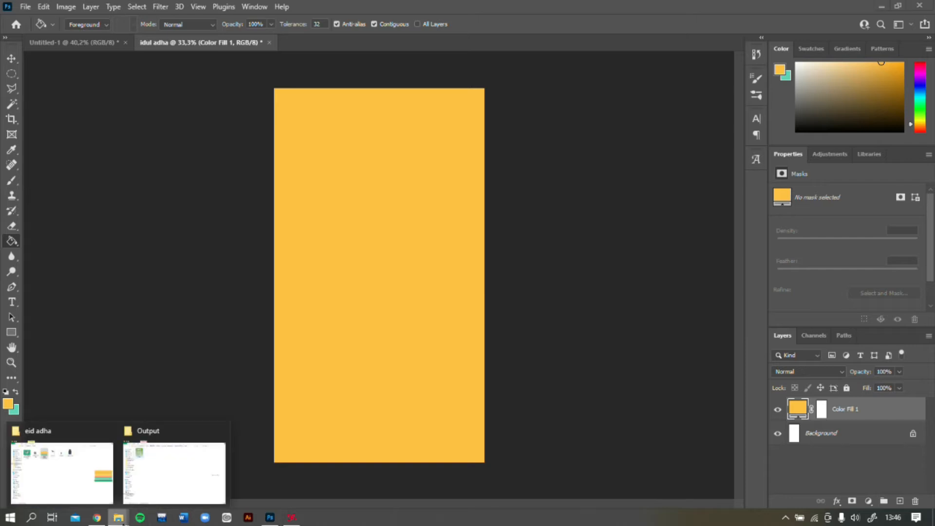
left_click(73, 468)
left_click_drag(302, 259, 363, 61)
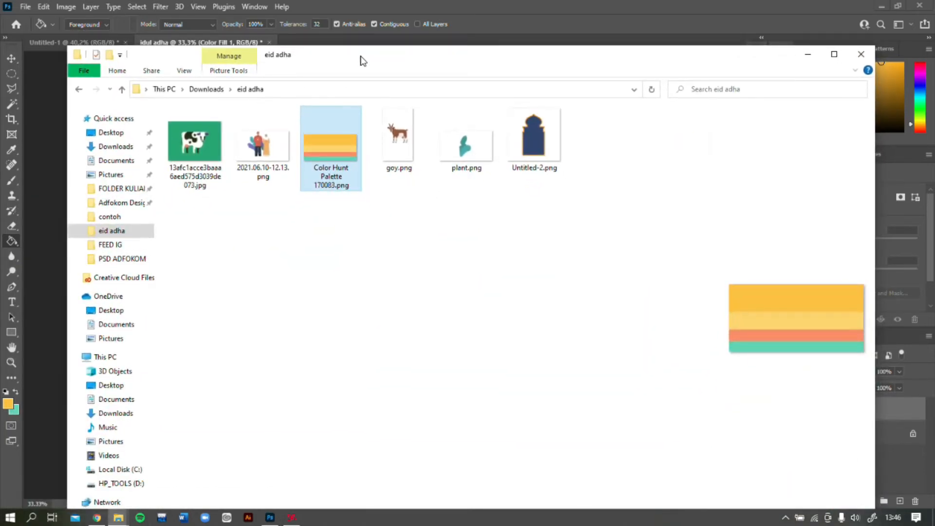
left_click_drag(382, 63, 404, 130)
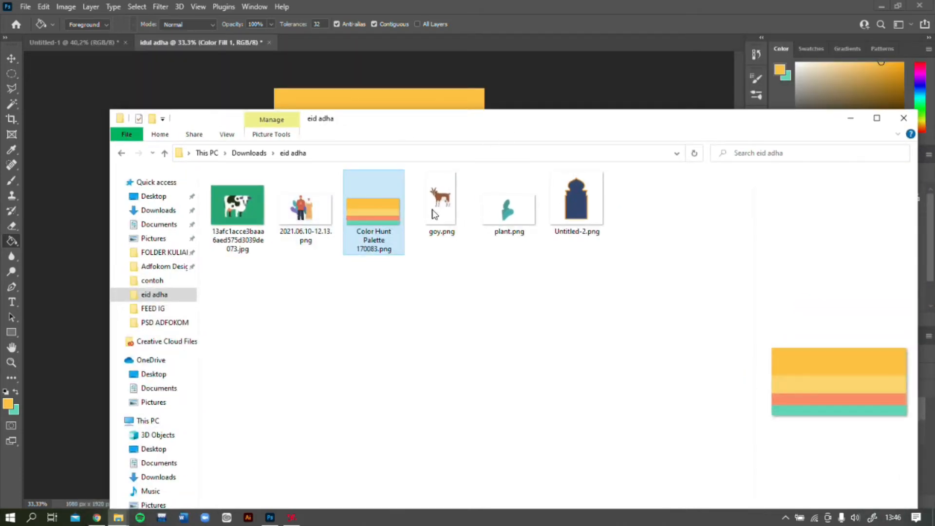
left_click_drag(507, 128, 405, 246)
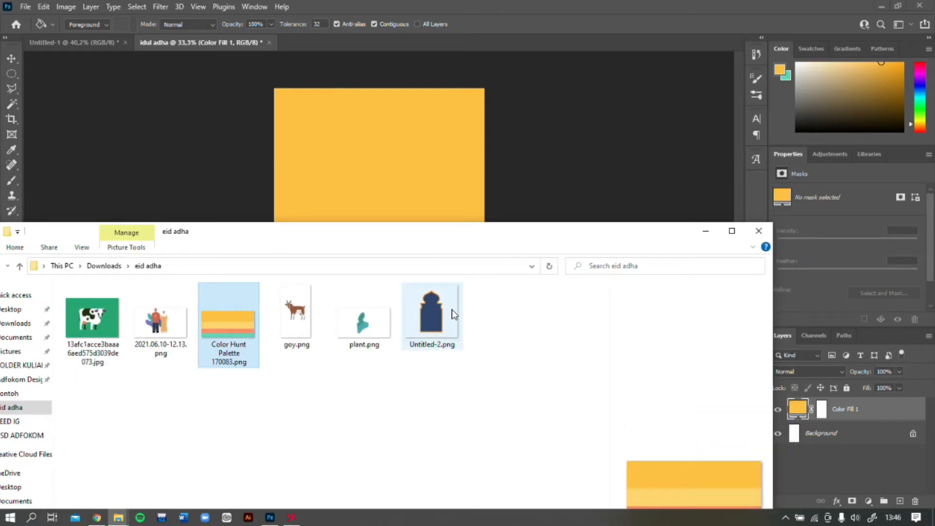
left_click(439, 337)
left_click(409, 199)
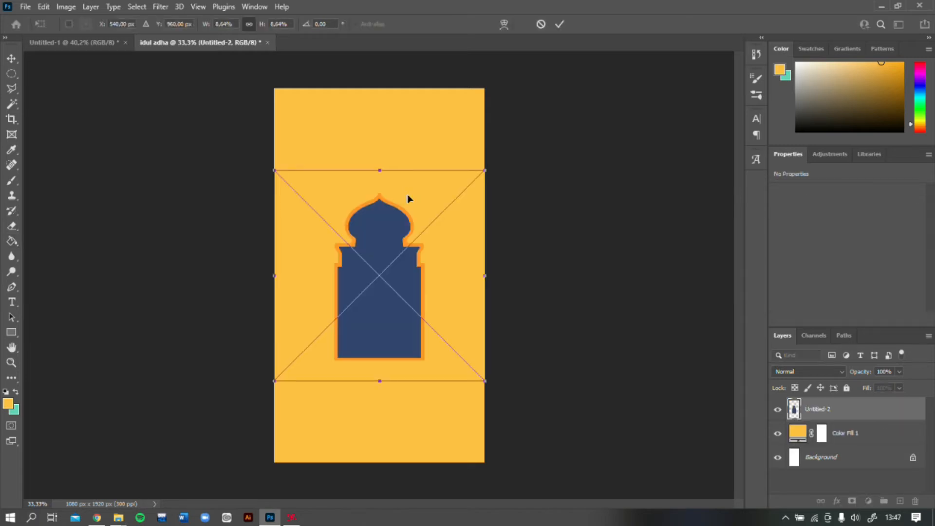
key("g")
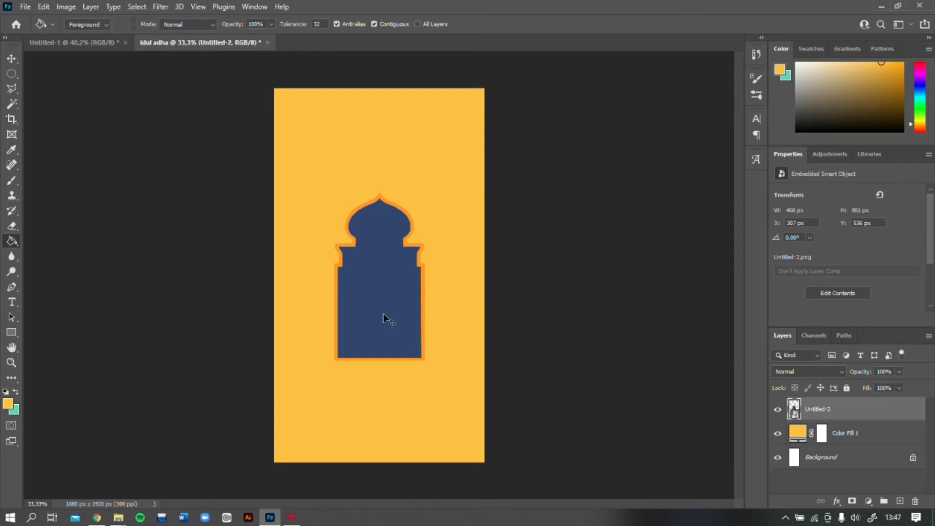
Step: Scale the blue arch illustration to about 9.26% and move it slightly upward, centered horizontally on the canvas
left_click_drag(386, 317, 385, 313)
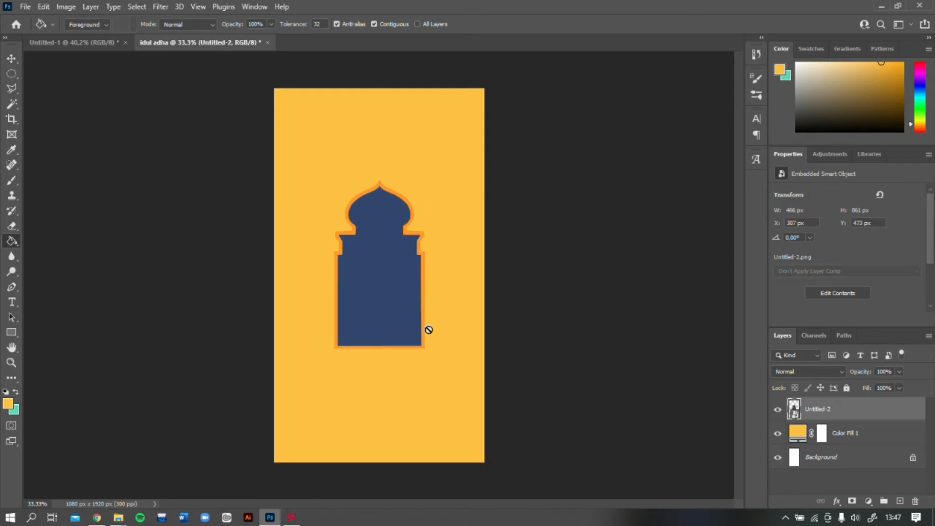
key("ctrl+t")
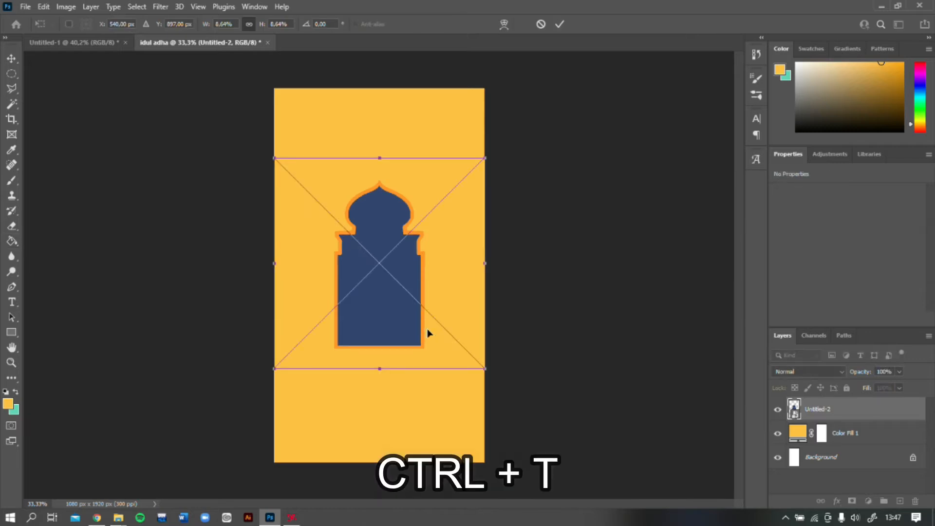
left_click_drag(401, 285, 402, 279)
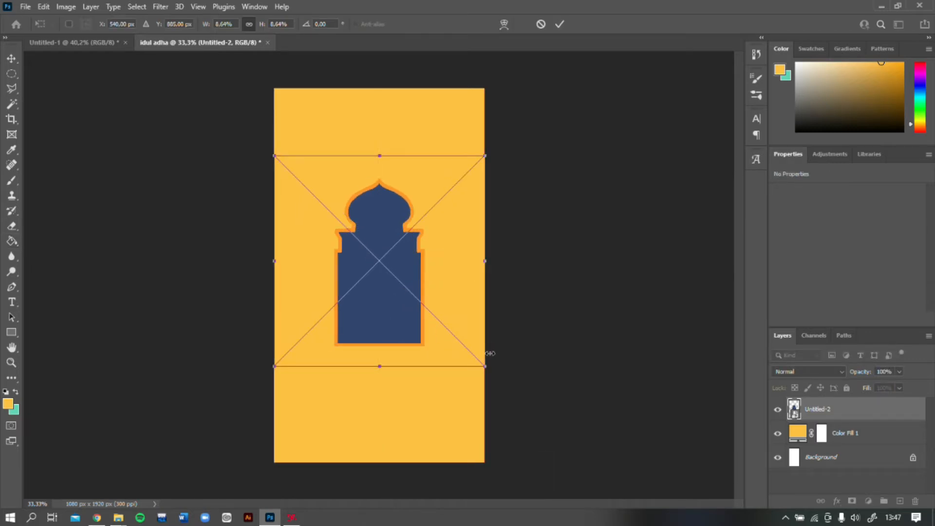
left_click_drag(483, 365, 523, 404)
left_click_drag(400, 290, 381, 279)
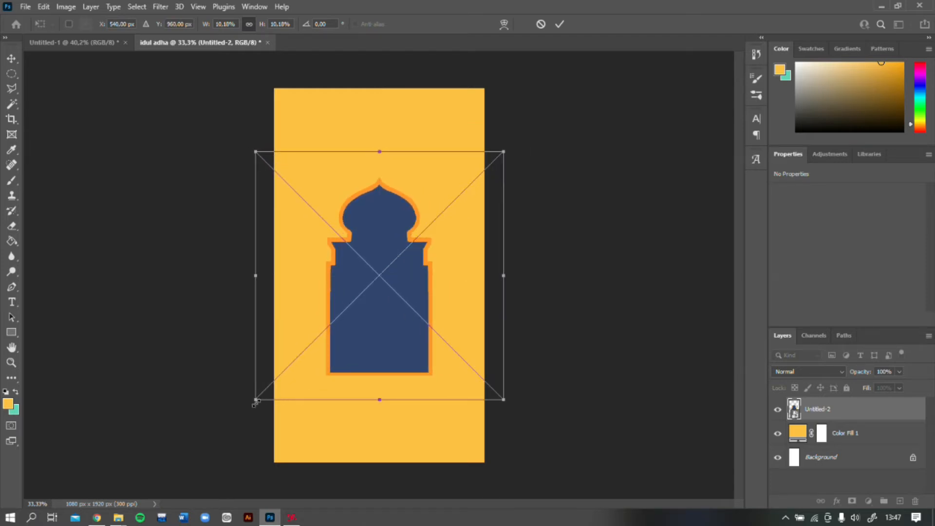
left_click_drag(253, 400, 277, 377)
left_click_drag(388, 271, 375, 270)
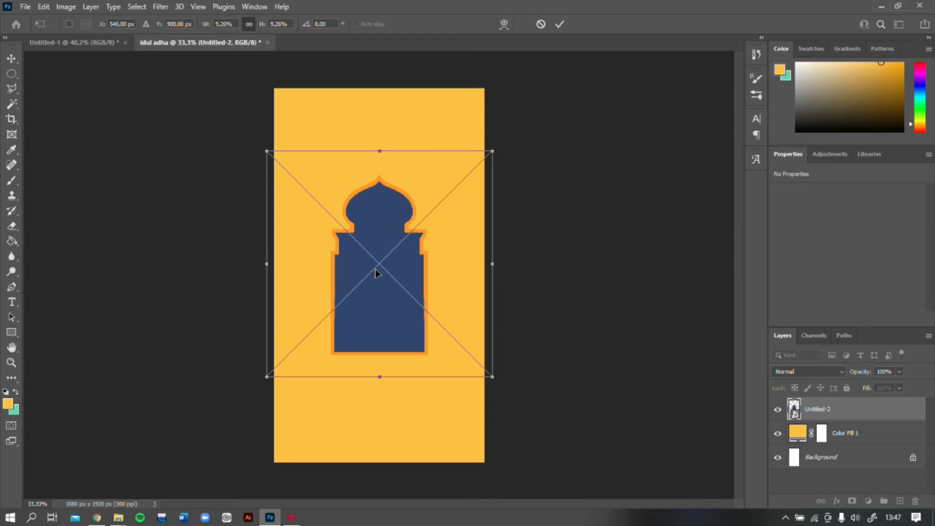
key("g")
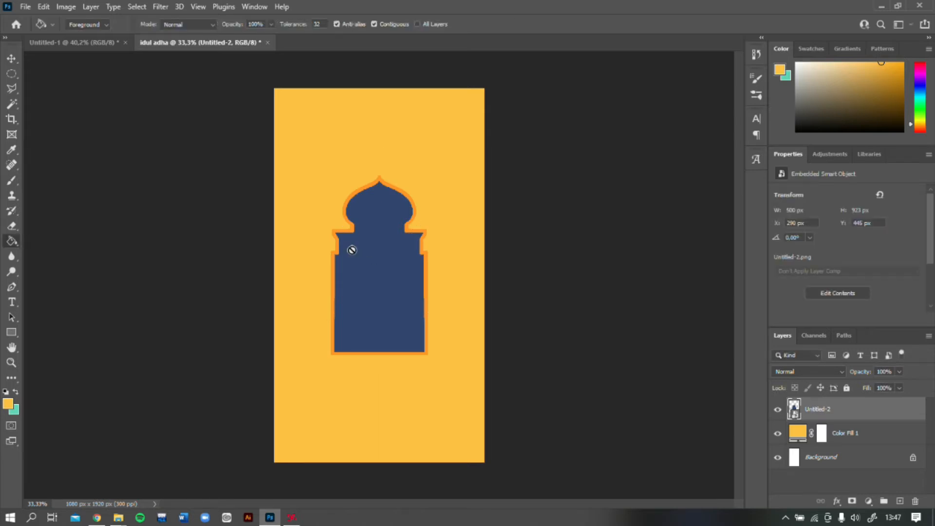
Step: Reposition the arch higher on the canvas, centered horizontally, at about X 290 px and Y 319 px
left_click_drag(389, 284, 339, 290)
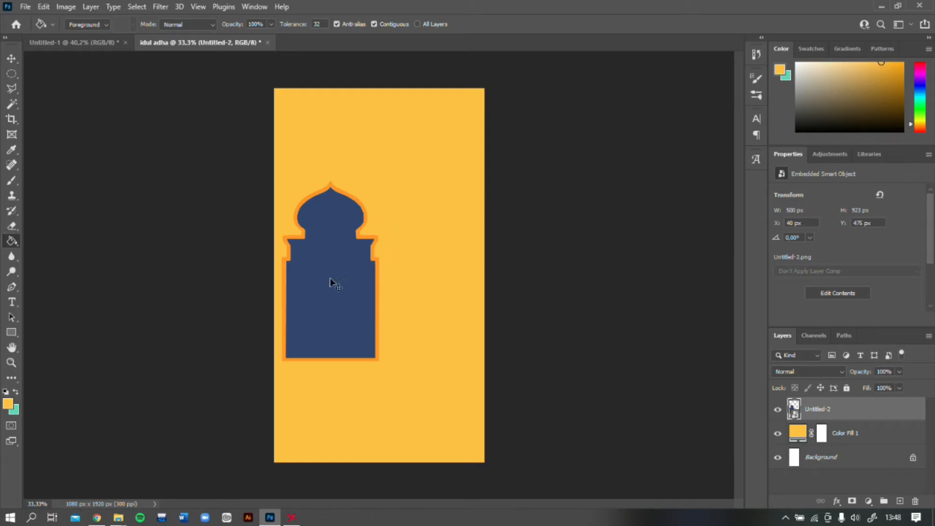
left_click_drag(330, 282, 381, 253)
key("ctrl+t")
key("Return")
key("g")
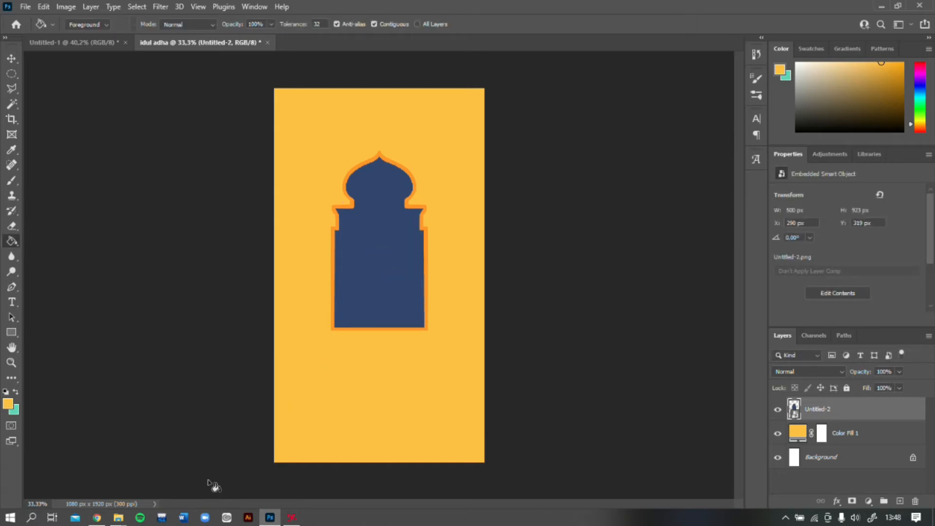
Step: Place the couple illustration 2021.06.10-12.13.png from the eid adha folder over the arch in the poster
left_click(118, 520)
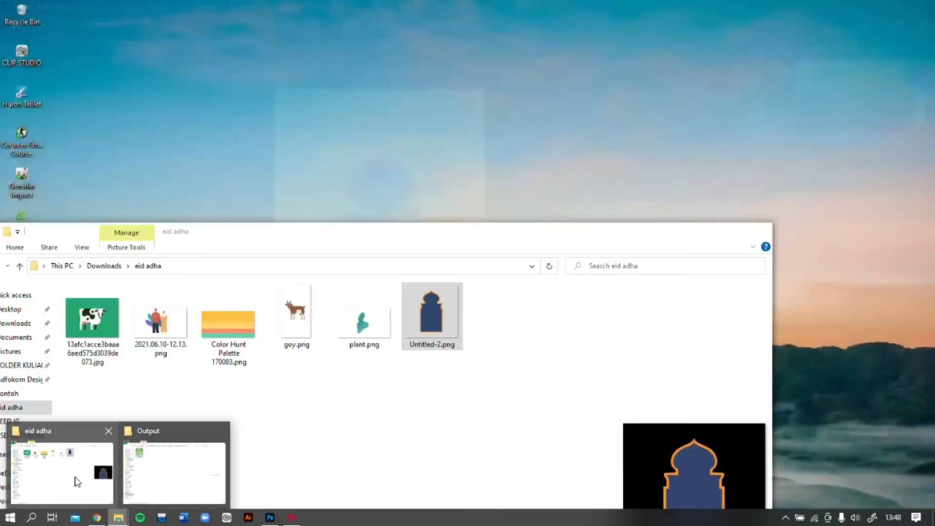
left_click(75, 480)
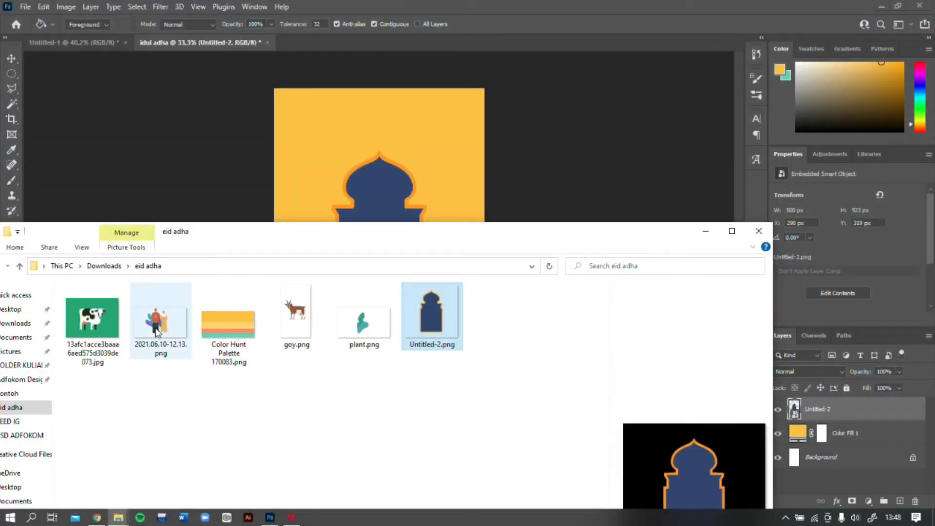
left_click_drag(157, 333, 379, 206)
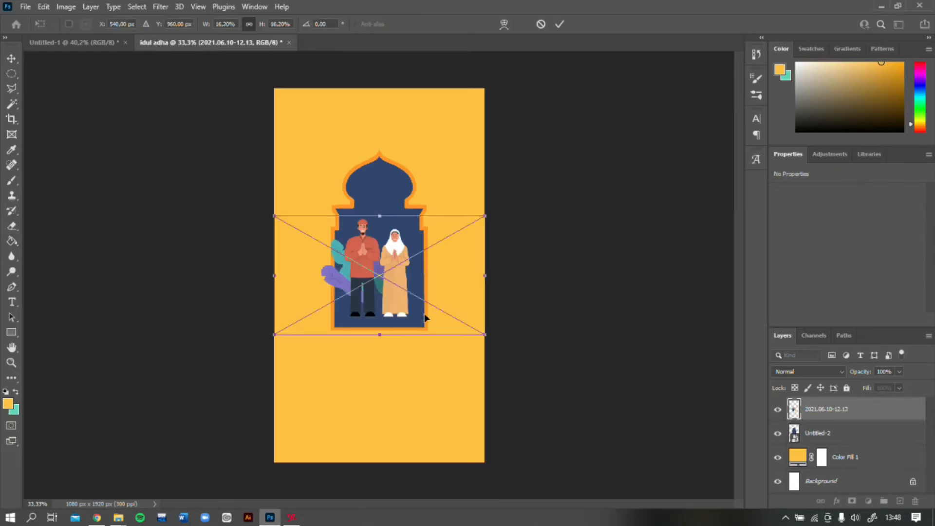
Step: Enlarge the couple illustration to about 24% and center it horizontally over the blue arch
left_click_drag(486, 334, 509, 356)
mouse_move(402, 294)
left_mouse_down()
mouse_move(394, 282)
mouse_move(392, 291)
left_mouse_up()
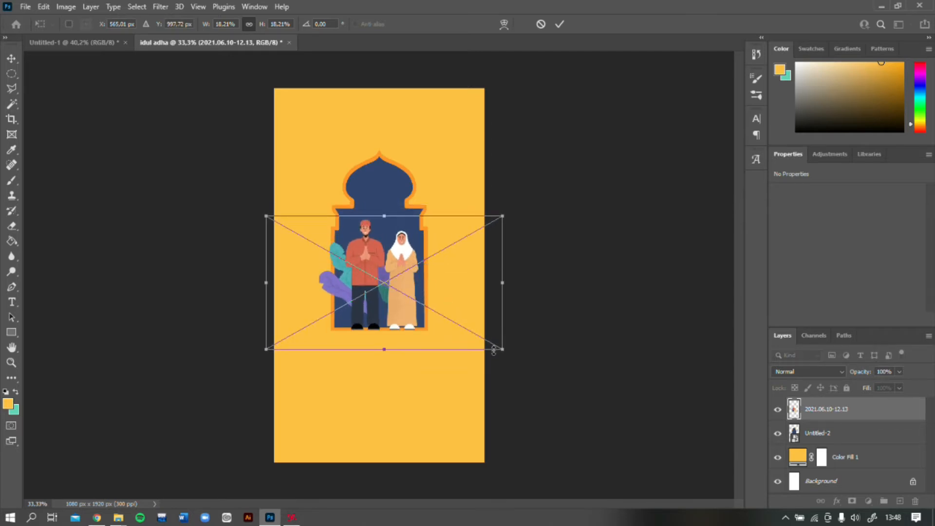
left_click_drag(502, 347, 579, 392)
left_click_drag(431, 325, 393, 291)
scroll(407, 300, "up", 2)
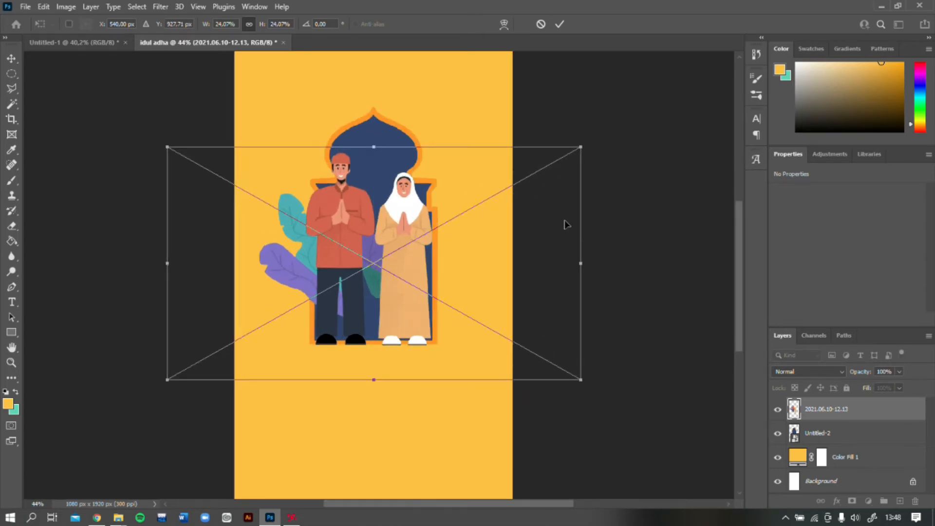
Step: Fine-tune the couple to about 23.75% scale, centered at X 540 px with the feet on the arch's base, and apply the placement
left_click_drag(580, 146, 576, 149)
left_click_drag(372, 264, 378, 262)
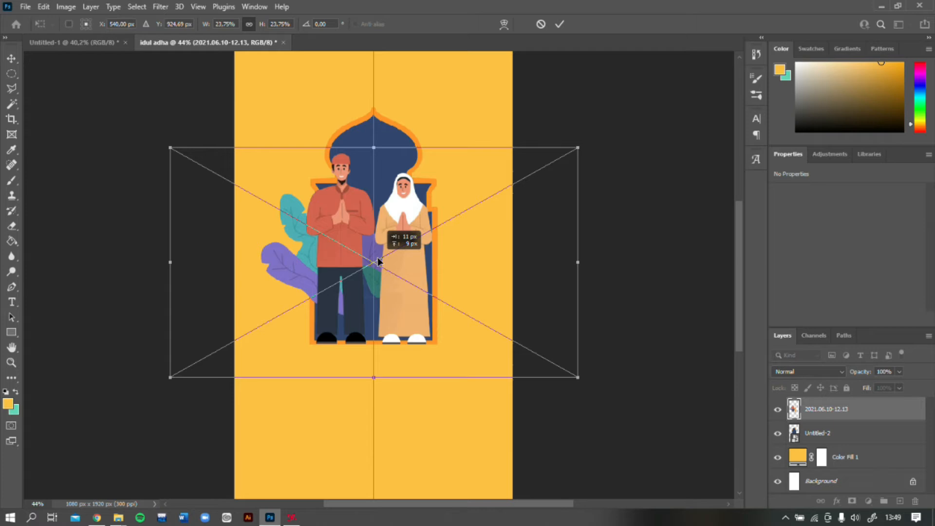
left_click_drag(378, 258, 378, 258)
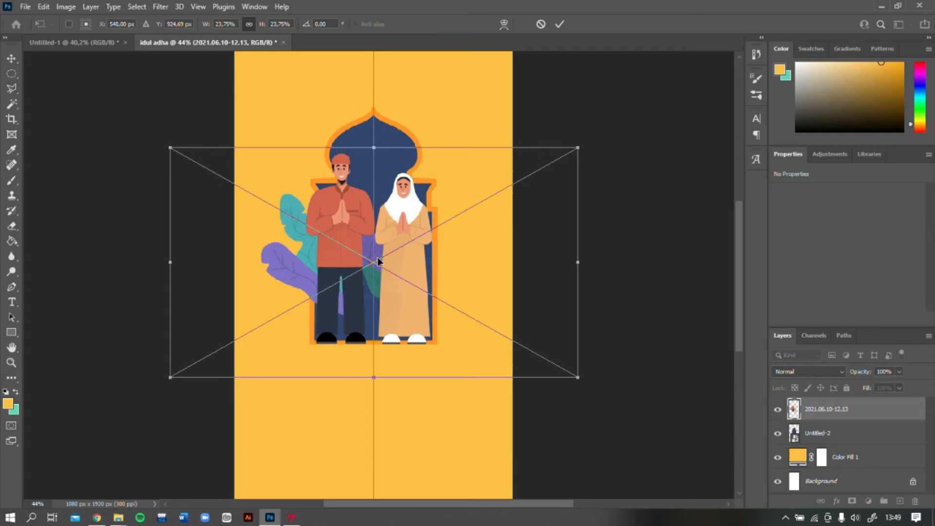
key("g")
scroll(378, 263, "down", 2)
scroll(394, 263, "up", 5)
scroll(388, 392, "up", 3)
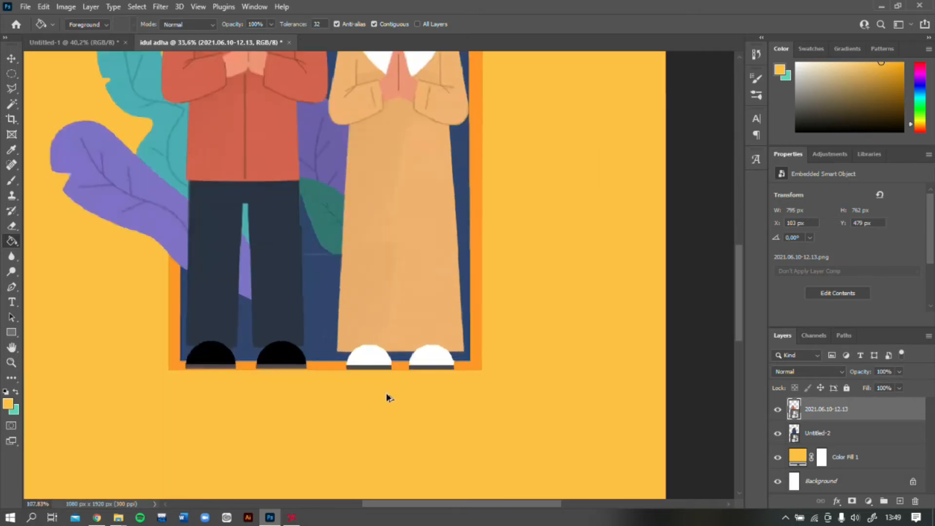
scroll(389, 393, "down", 2)
scroll(386, 393, "down", 1)
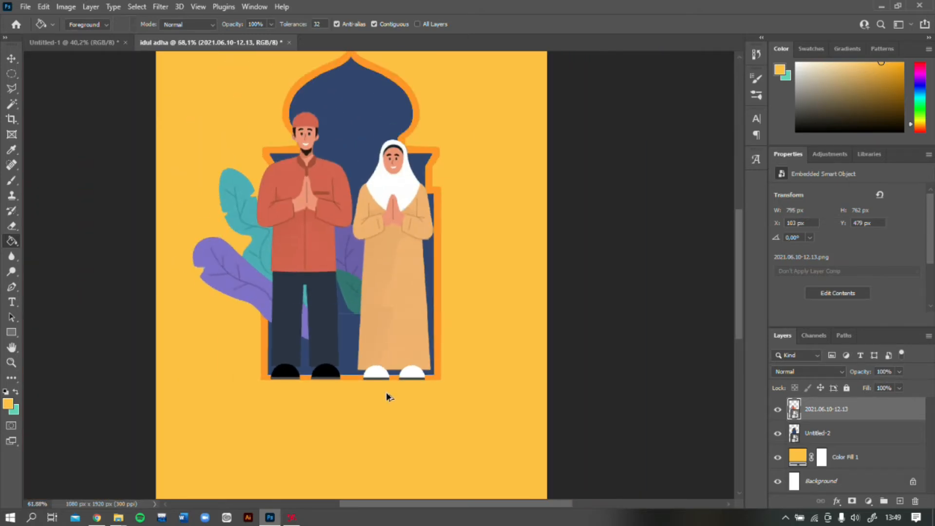
scroll(392, 382, "down", 1)
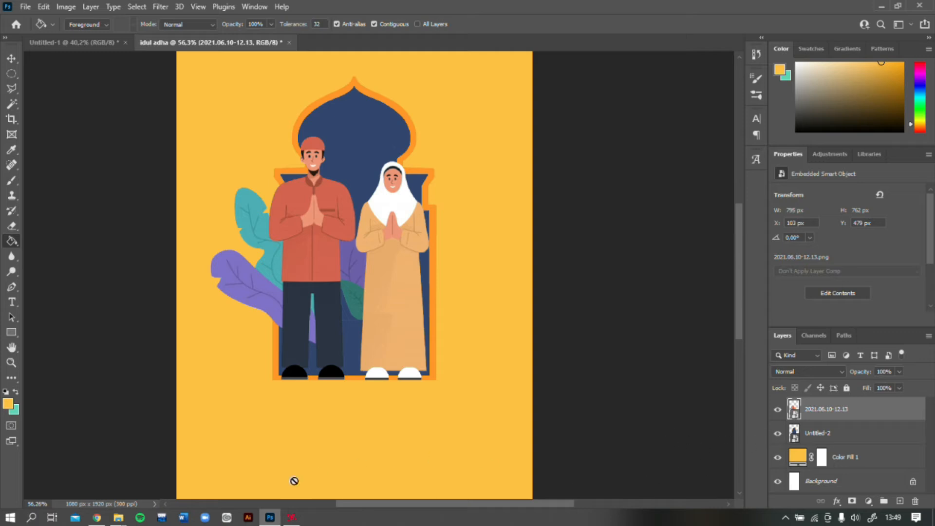
Step: Place goy.png, the goat illustration, from the eid adha folder into the poster
mouse_move(119, 519)
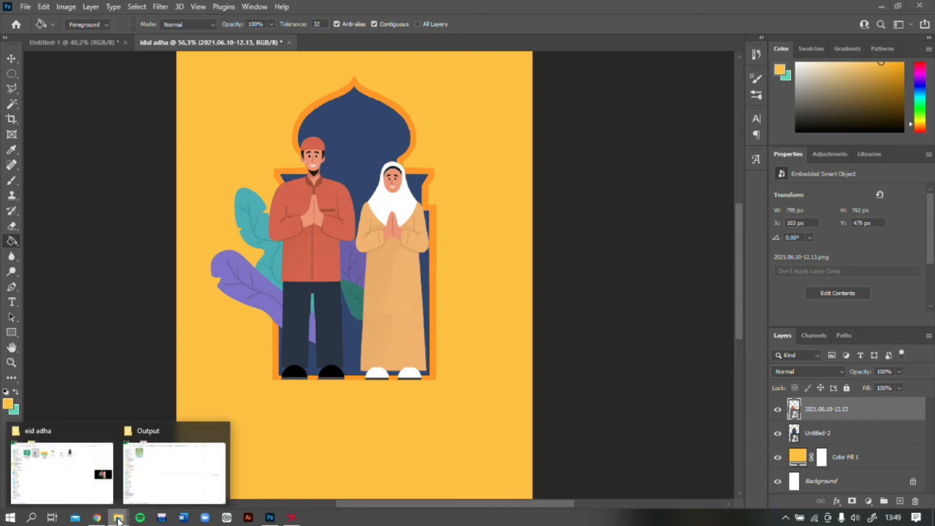
left_click(90, 496)
left_click_drag(298, 330, 303, 200)
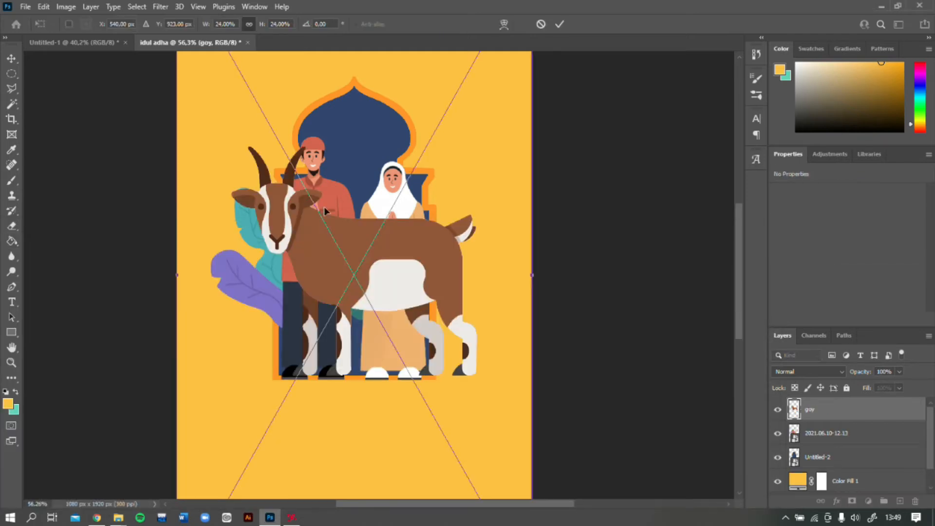
Step: Scale the goat down to about 14.65%, move it in front of the man's legs over the purple leaf, and apply the placement
key("ctrl+0")
left_click_drag(496, 64, 425, 224)
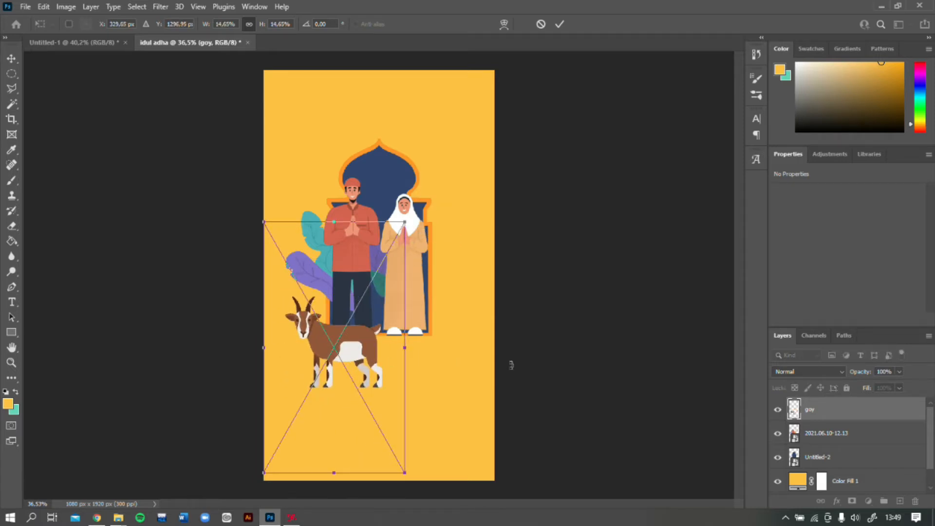
left_click_drag(354, 372, 337, 336)
scroll(379, 346, "up", 2)
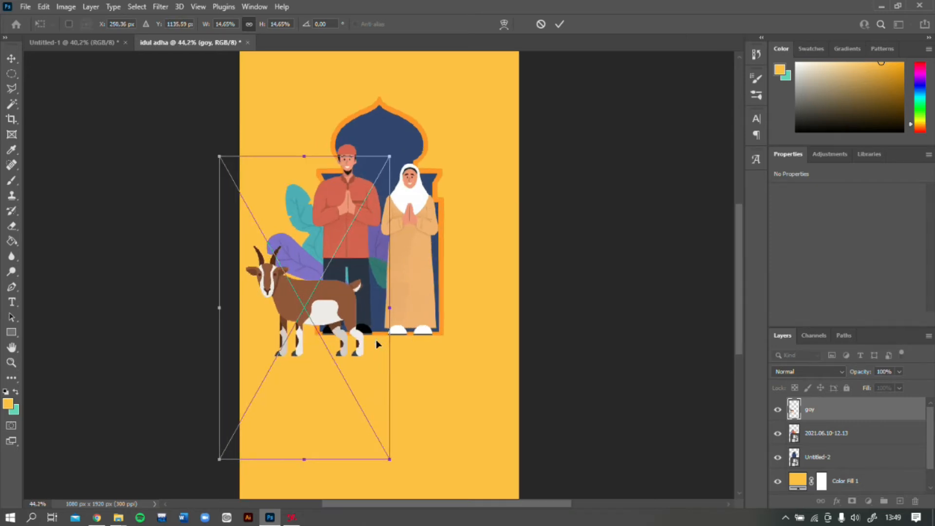
key("g")
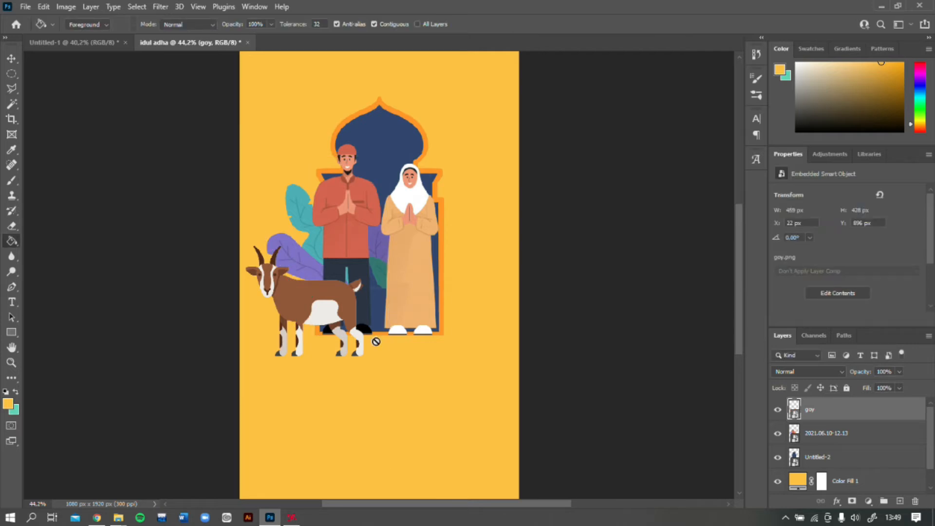
Step: Adjust the goat's position beside the couple to about X 22 px and Y 894 px
mouse_move(322, 302)
left_mouse_down()
mouse_move(321, 282)
mouse_move(335, 280)
mouse_move(321, 303)
left_mouse_up()
left_click_drag(321, 302, 323, 304)
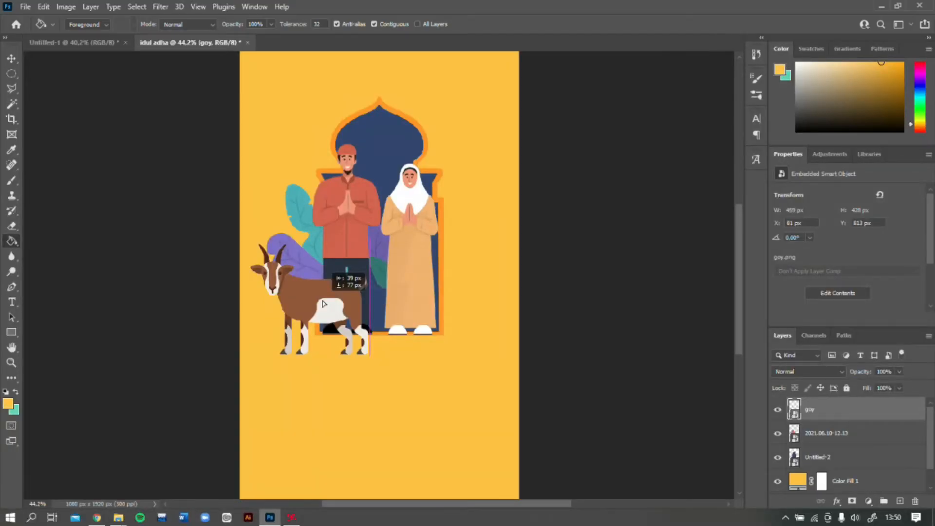
left_click_drag(324, 304, 322, 301)
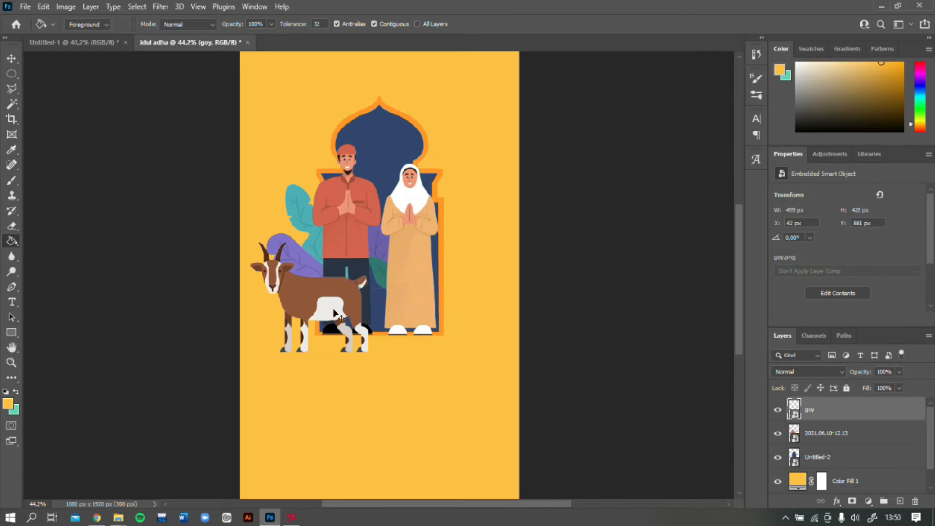
left_click_drag(332, 309, 323, 312)
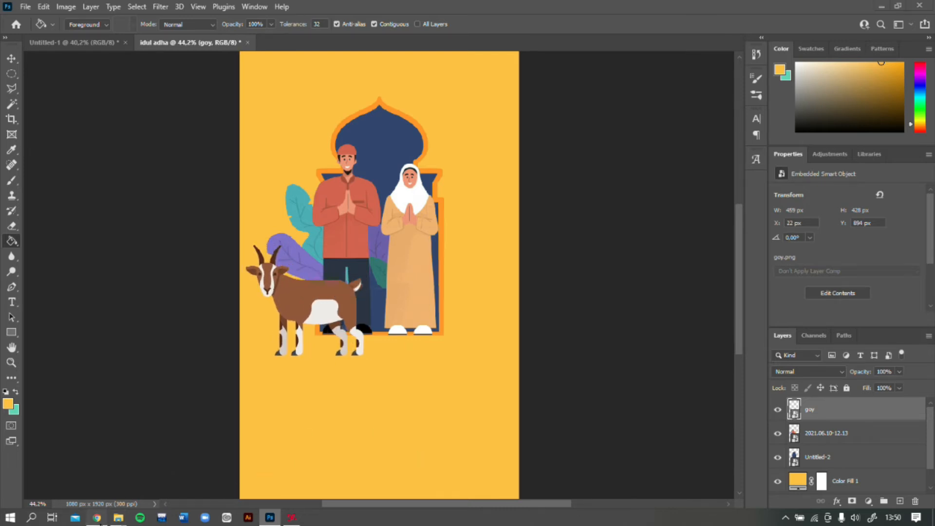
Step: Place the cow JPG with the green background from the eid adha folder into the poster at its default size
mouse_move(119, 517)
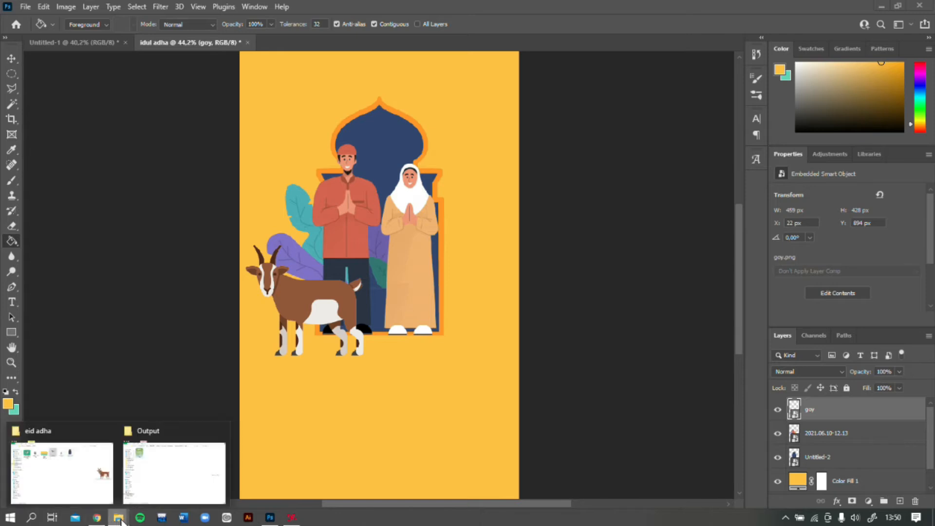
left_click(106, 477)
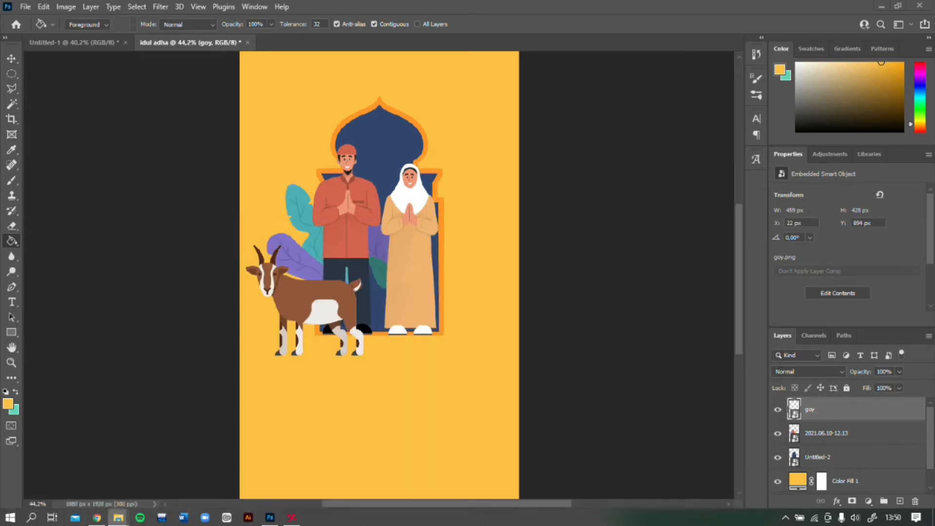
left_click_drag(270, 517, 409, 188)
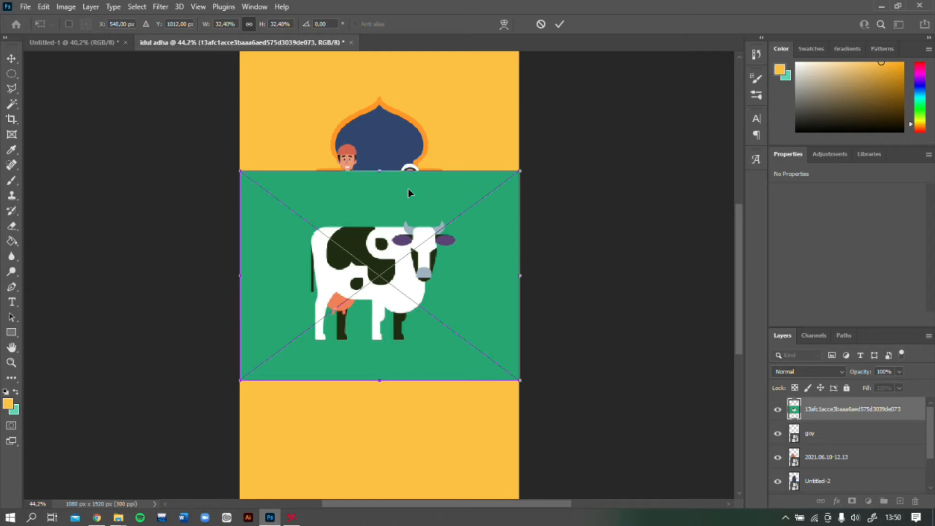
key("Return")
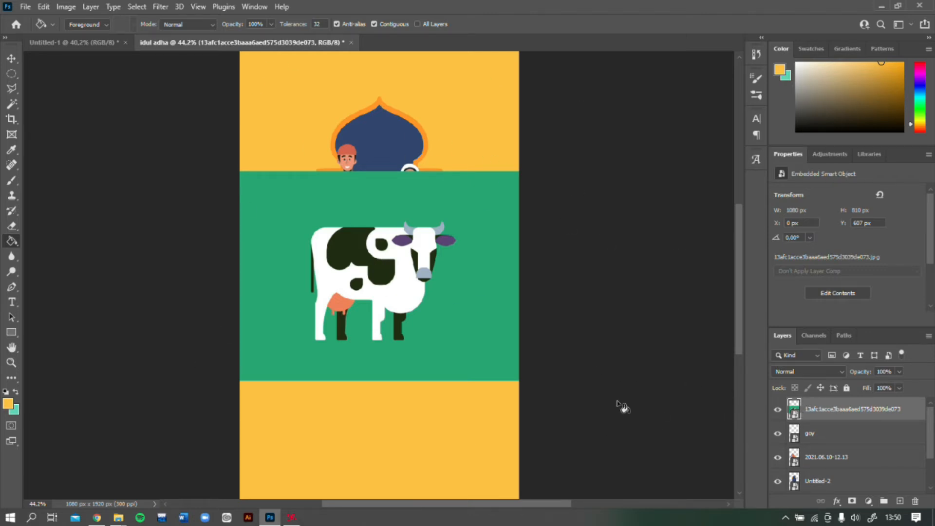
Step: Convert the cow smart object to layers, retaining the applied transforms
left_click(832, 437)
left_click(817, 412)
right_click(822, 411)
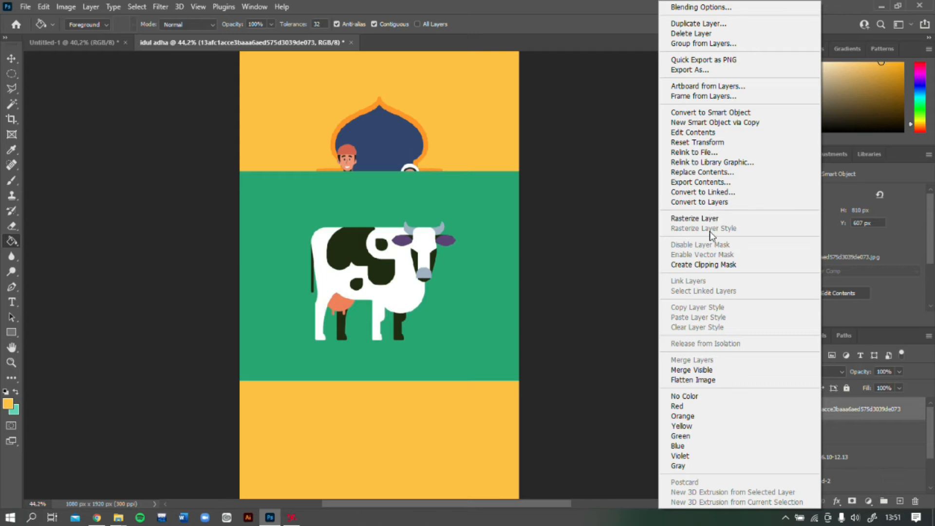
left_click(725, 204)
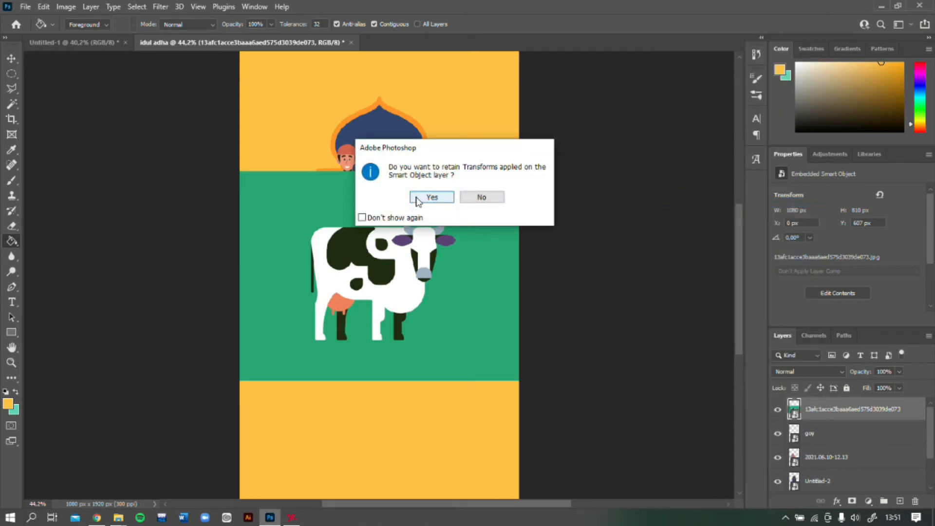
left_click(416, 197)
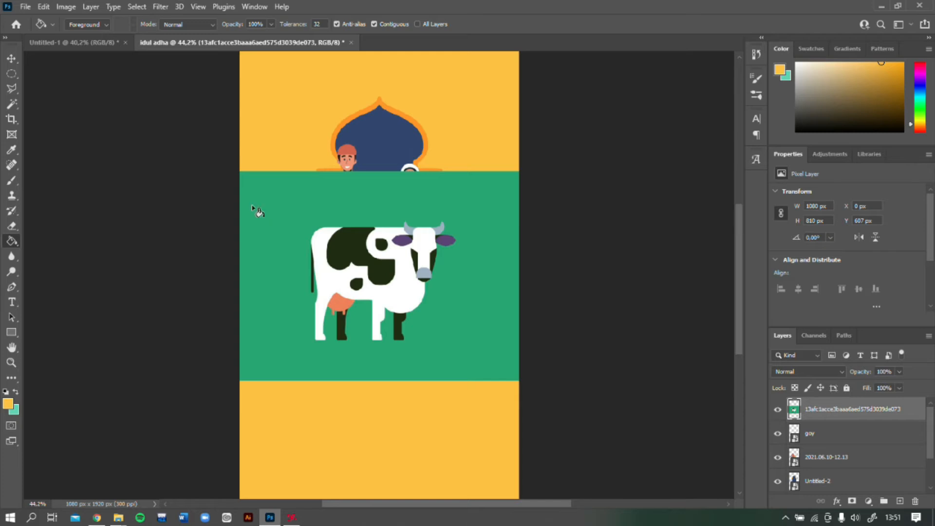
Step: Try selecting the green background around the cow with the Magic Wand, and drop the selection
left_click(12, 107)
right_click(13, 108)
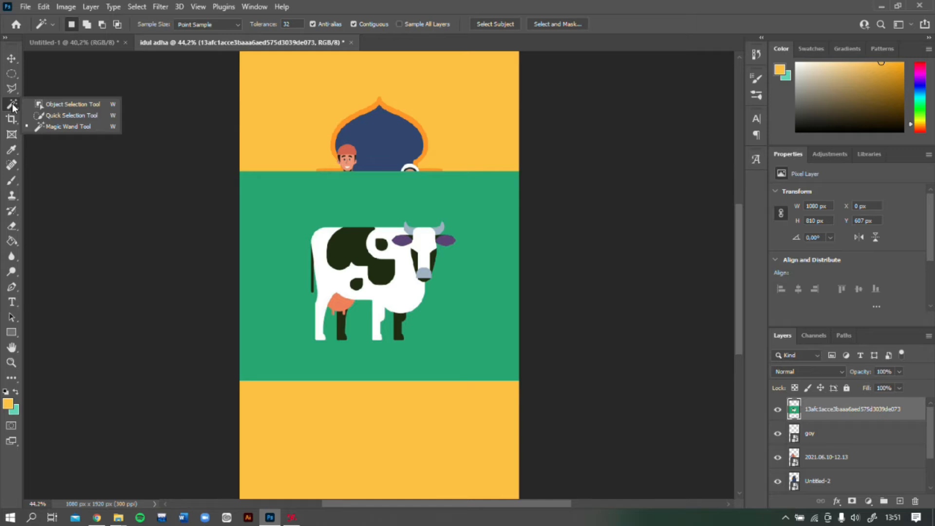
left_click(6, 106)
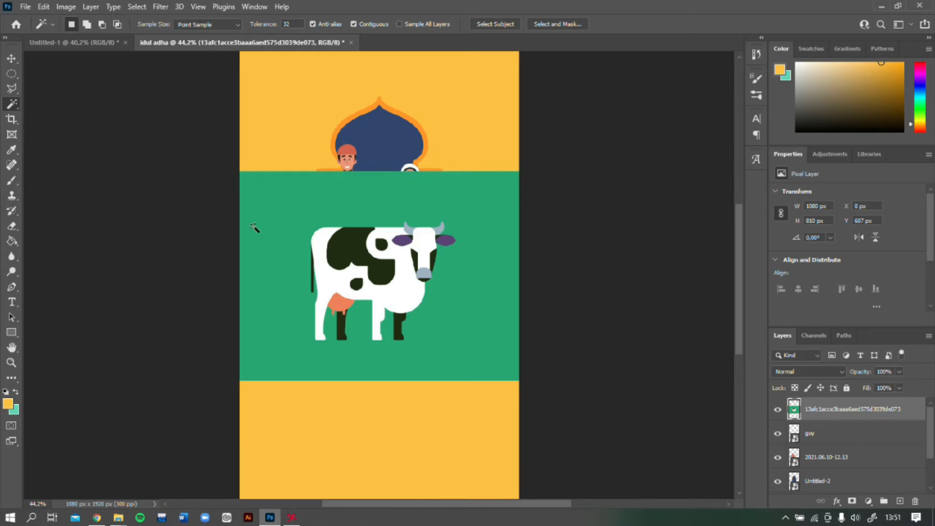
left_click(270, 217)
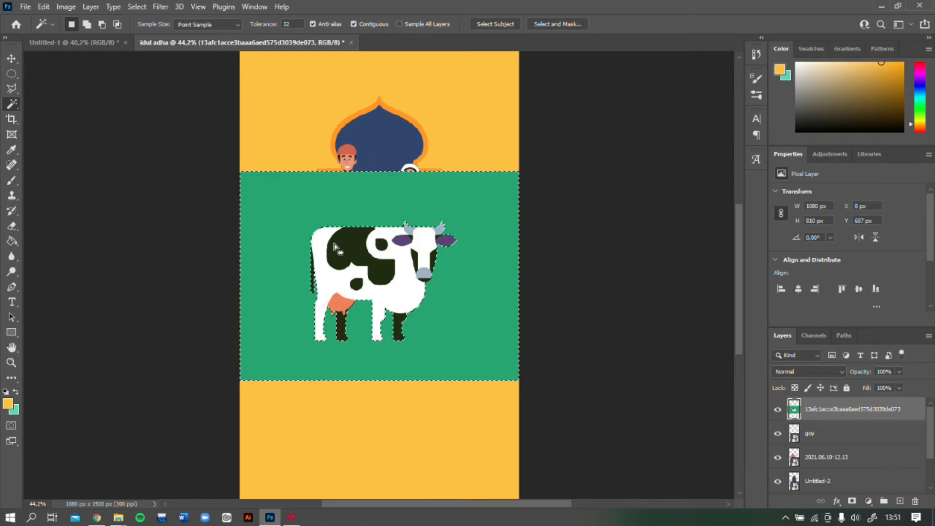
scroll(403, 324, "up", 3)
scroll(404, 324, "up", 1)
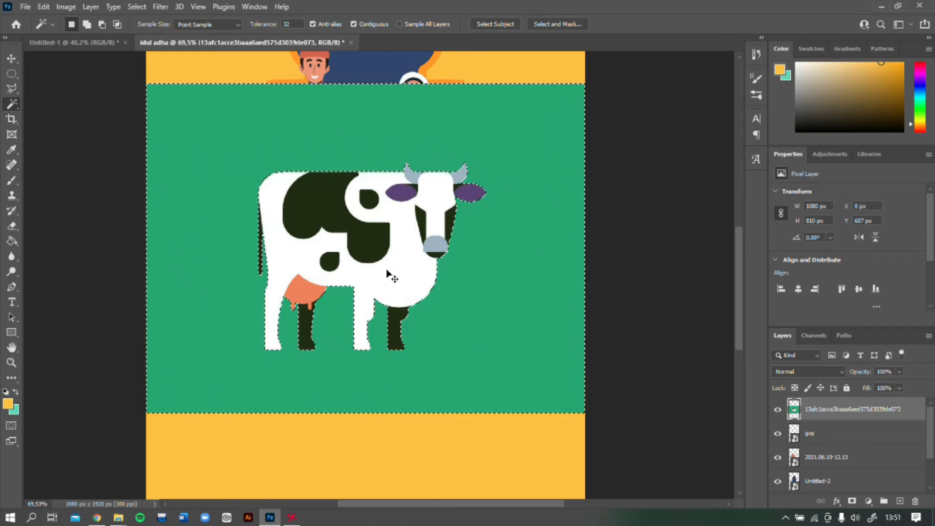
left_click(124, 176)
right_click(10, 110)
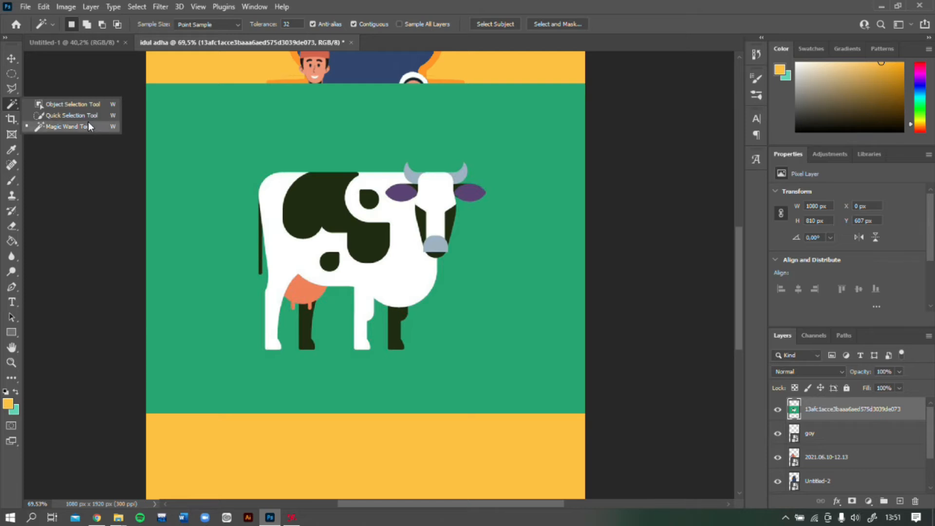
left_click(16, 91)
right_click(16, 91)
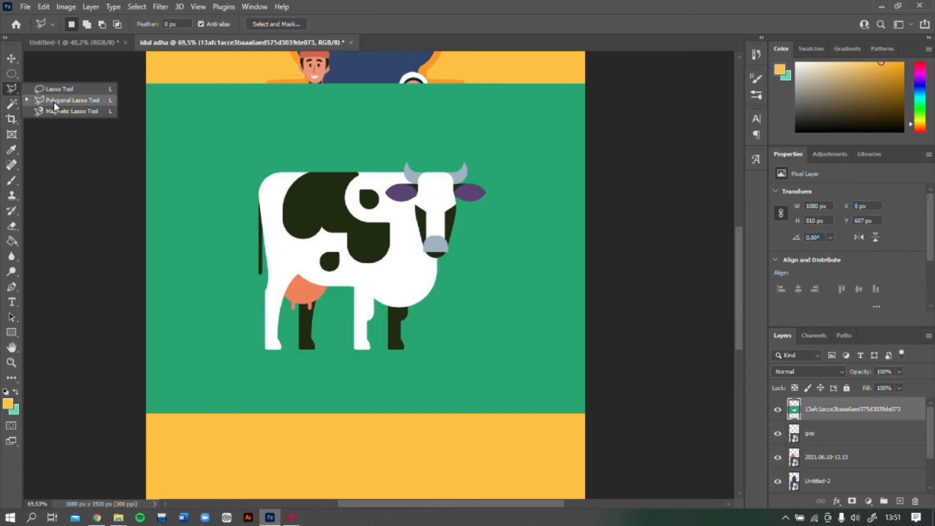
left_click(15, 106)
Step: Outline the green area beside and below the cow's hind leg with the Polygonal Lasso and cut it from the cow layer
left_click(13, 93)
right_click(13, 94)
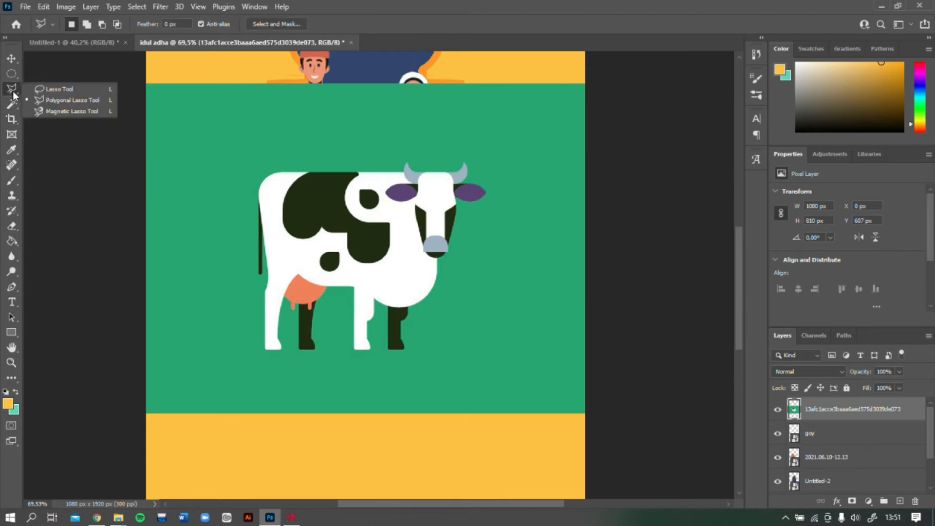
left_click(98, 101)
scroll(286, 319, "up", 5)
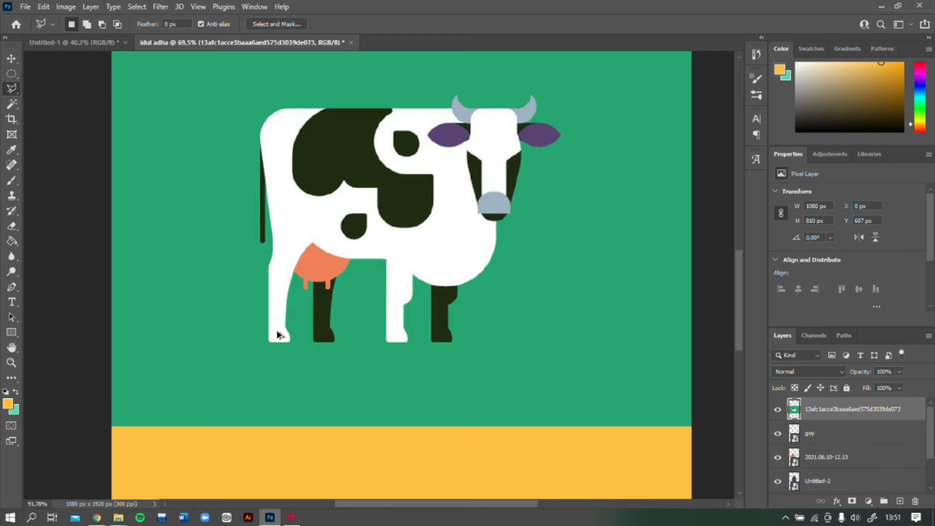
scroll(286, 327, "left", 2)
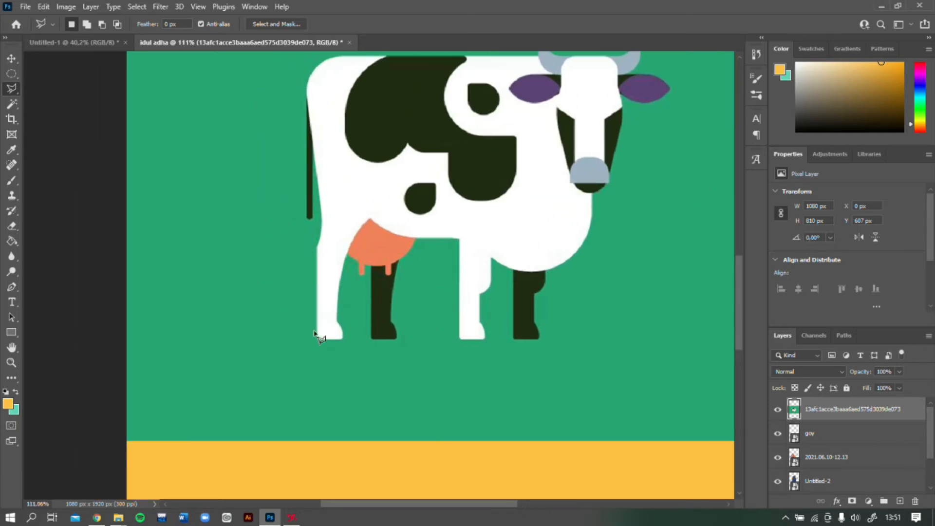
left_click(316, 340)
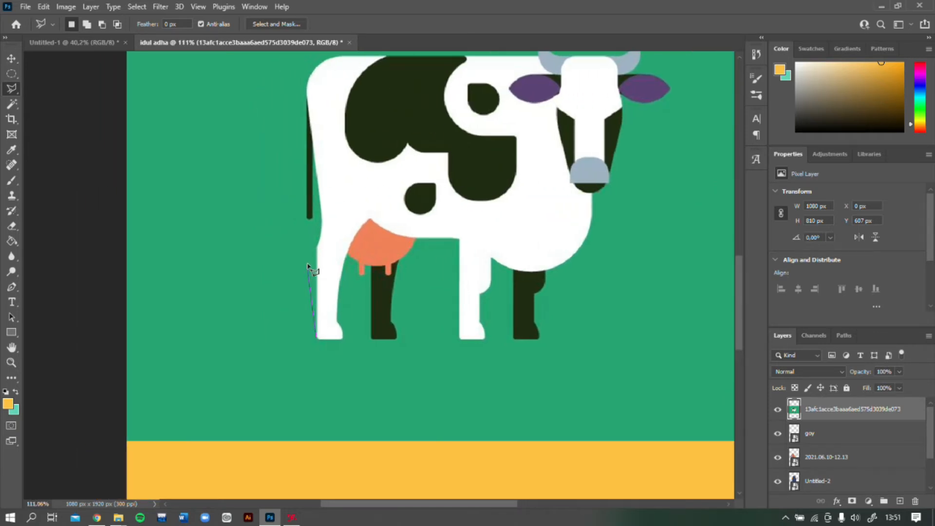
left_click(320, 238)
left_click(111, 247)
left_click(98, 449)
left_click(330, 459)
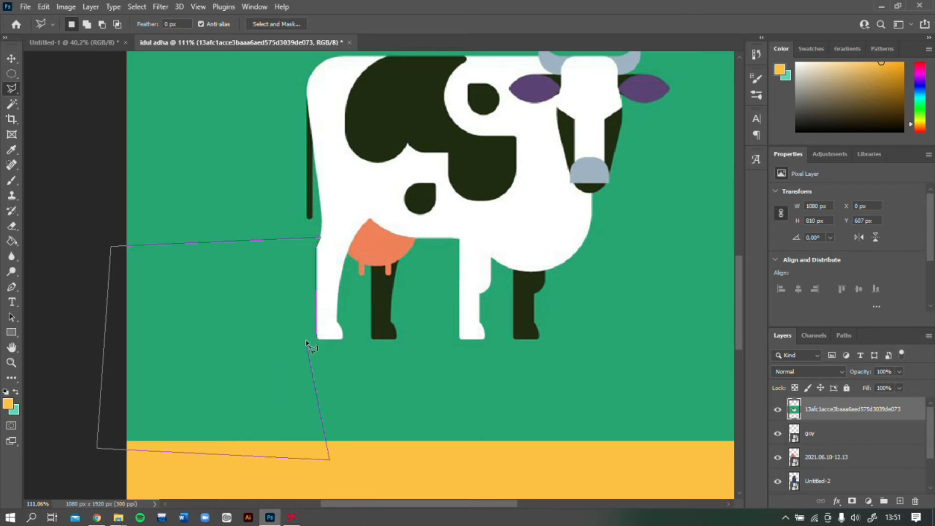
left_click(316, 337)
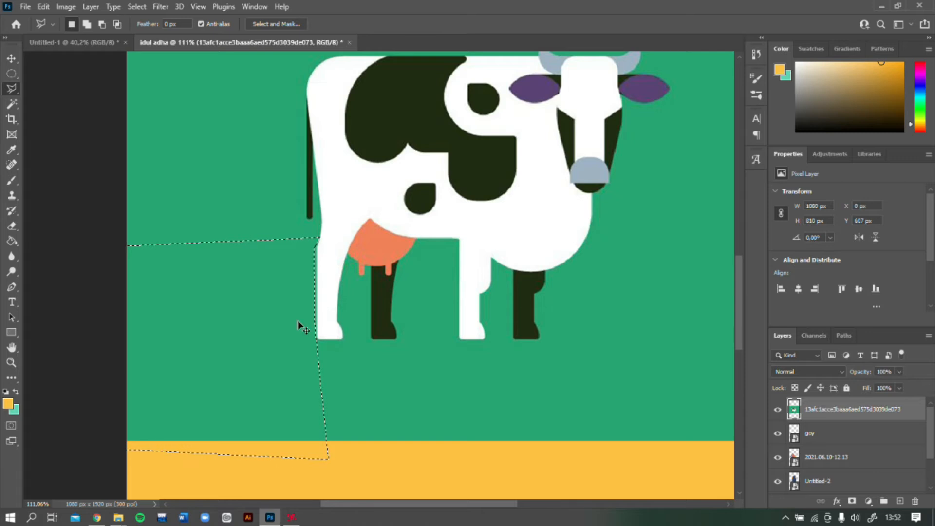
key("ctrl+x")
scroll(334, 308, "down", 1)
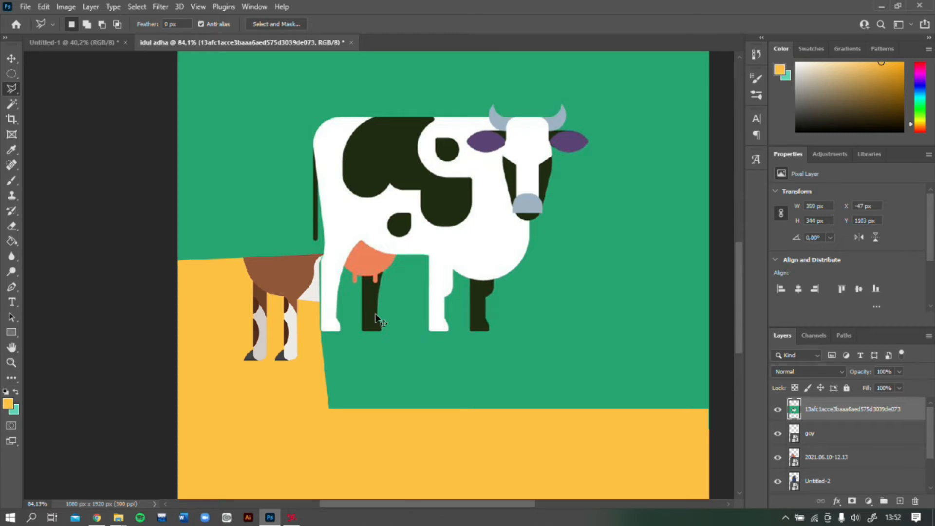
Step: Undo the lasso cut on the cow layer and cut out the whole green background around the cow with the Magic Wand
key("ctrl+z")
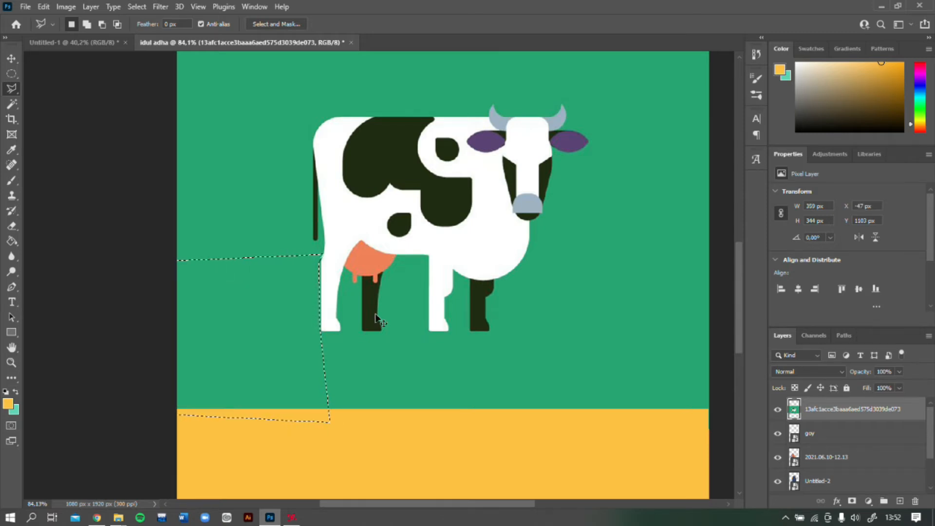
key("ctrl+d")
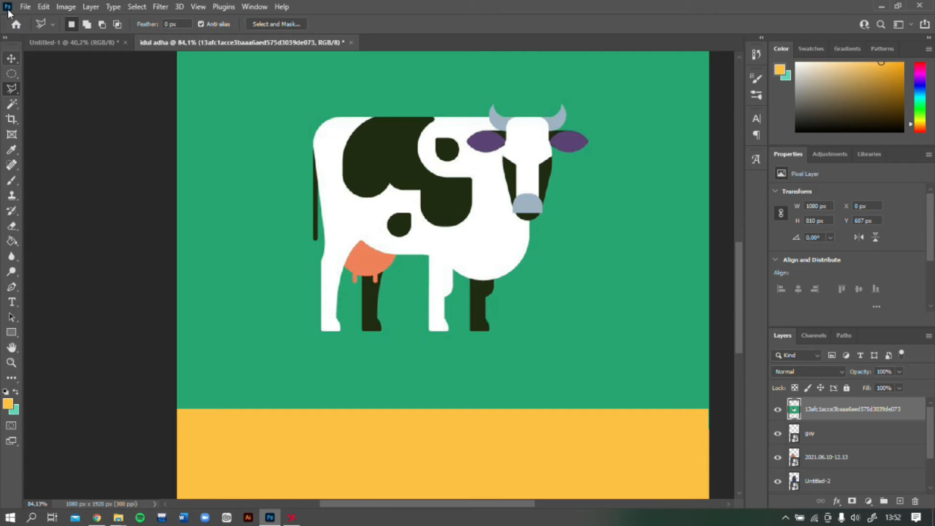
left_click(12, 104)
scroll(423, 217, "down", 3)
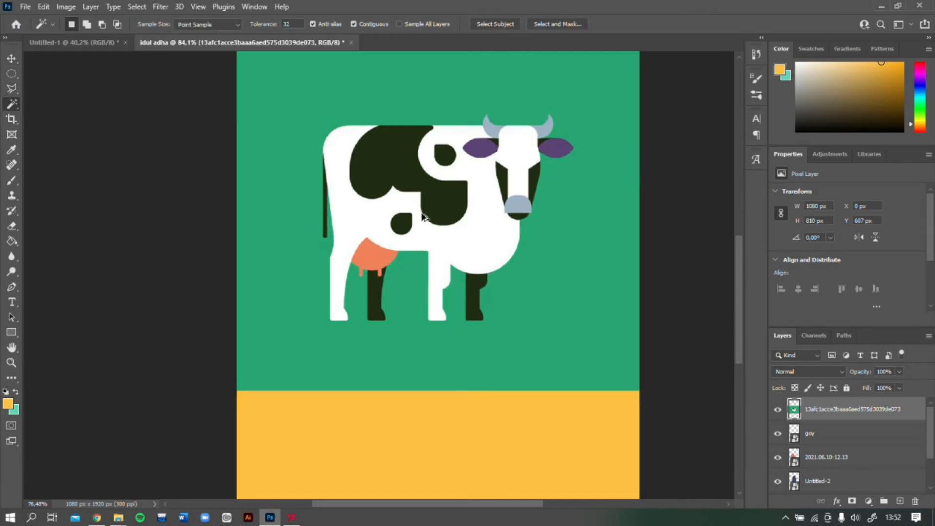
scroll(438, 234, "up", 2)
scroll(453, 244, "down", 1)
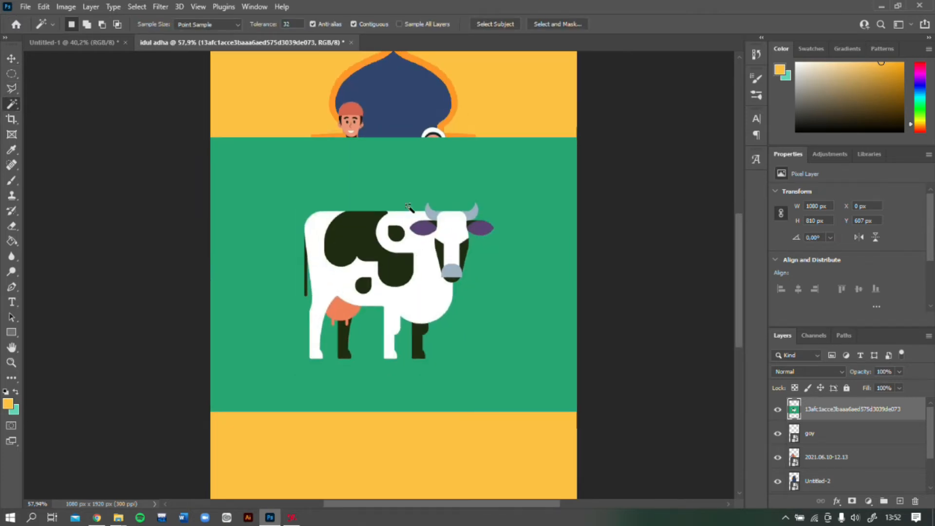
left_click(285, 185)
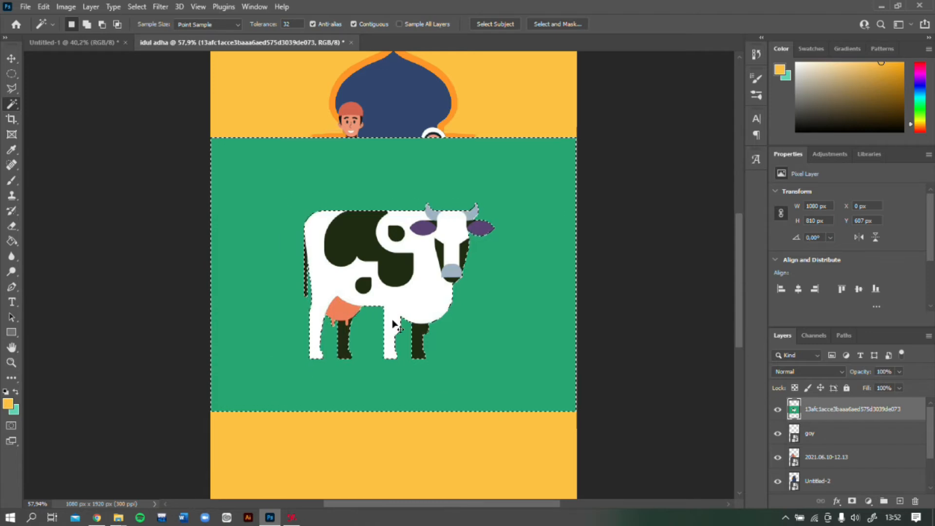
key("ctrl+x")
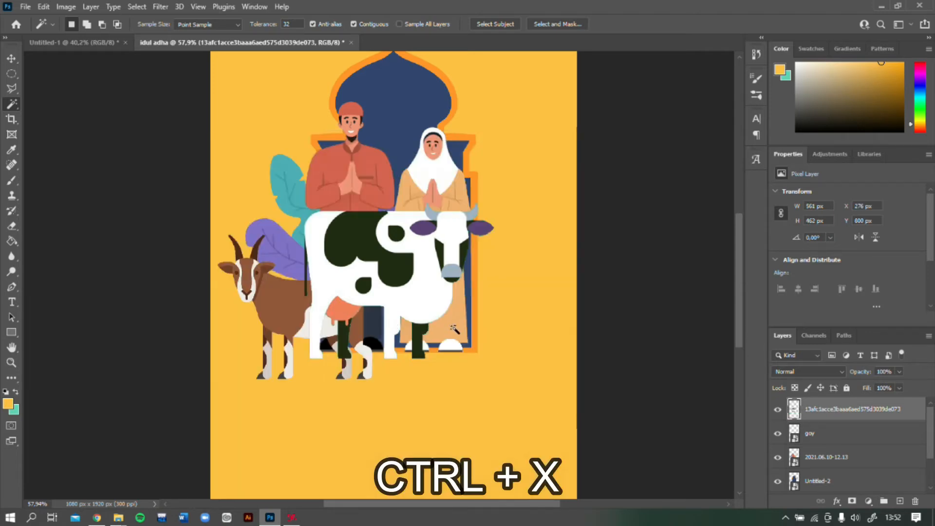
Step: Move the cow to the right of the goat with their hooves level, at about X 540 px, Y 860 px
left_click_drag(388, 274, 468, 299)
scroll(462, 326, "down", 3)
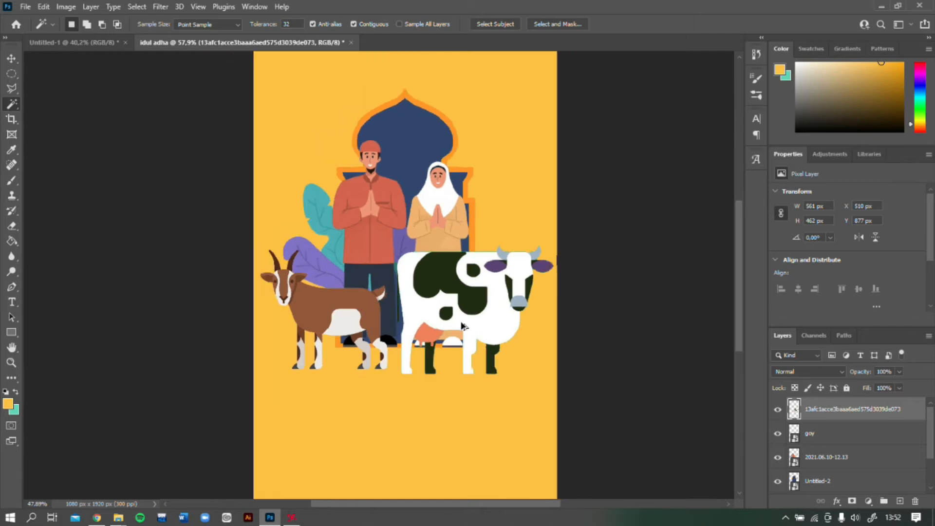
left_click_drag(461, 304, 430, 292)
scroll(510, 360, "up", 4)
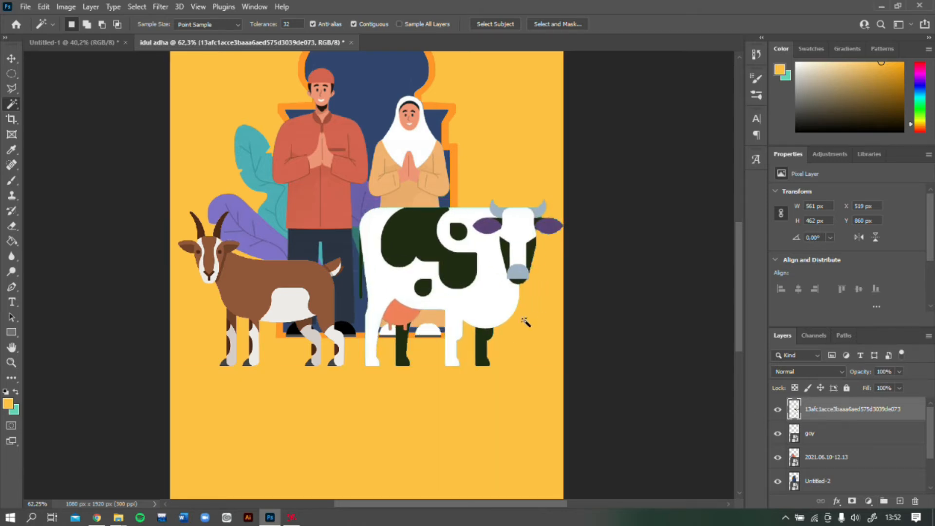
mouse_move(410, 286)
left_mouse_down()
mouse_move(419, 241)
mouse_move(416, 291)
mouse_move(420, 284)
left_mouse_up()
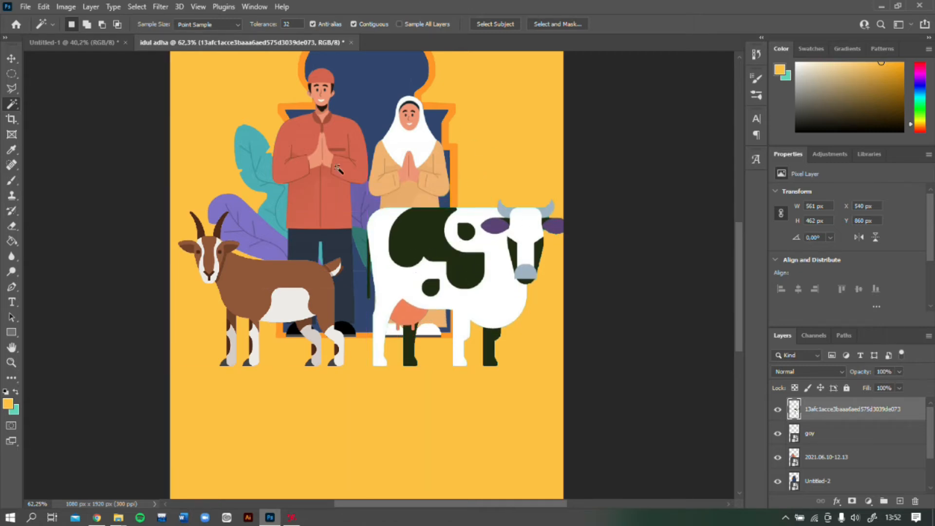
Step: Identify the couple's layer by toggling its visibility and reorder the cow layer directly beneath it
left_click(854, 469)
left_click(779, 460)
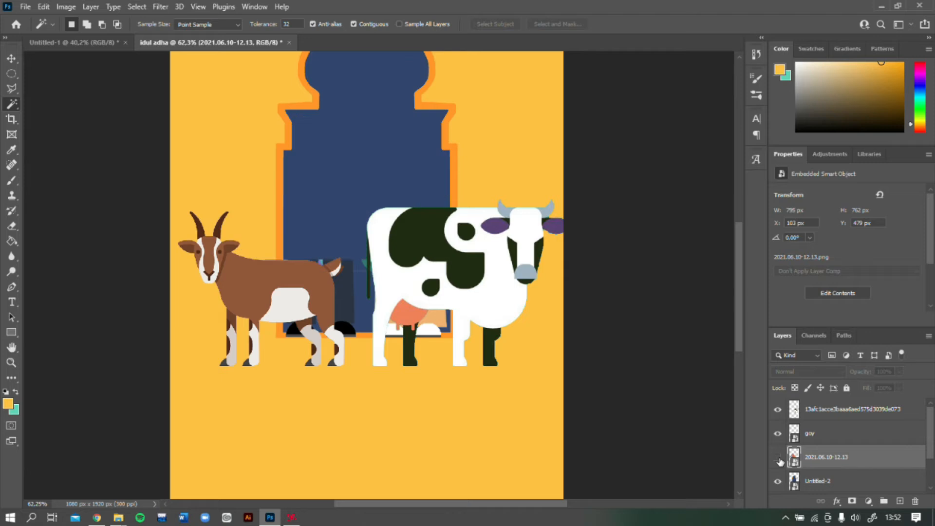
left_click(779, 459)
left_click_drag(828, 413, 863, 466)
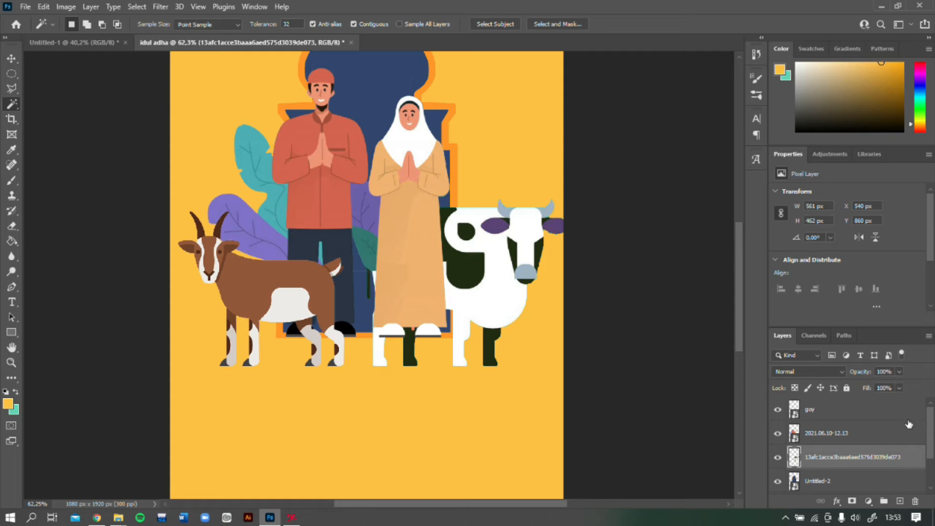
scroll(823, 458, "down", 2)
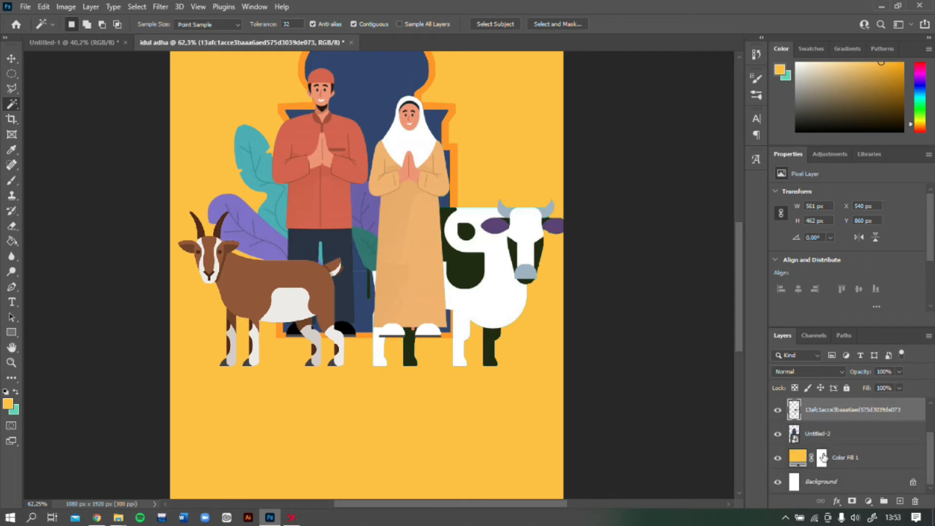
scroll(824, 458, "up", 2)
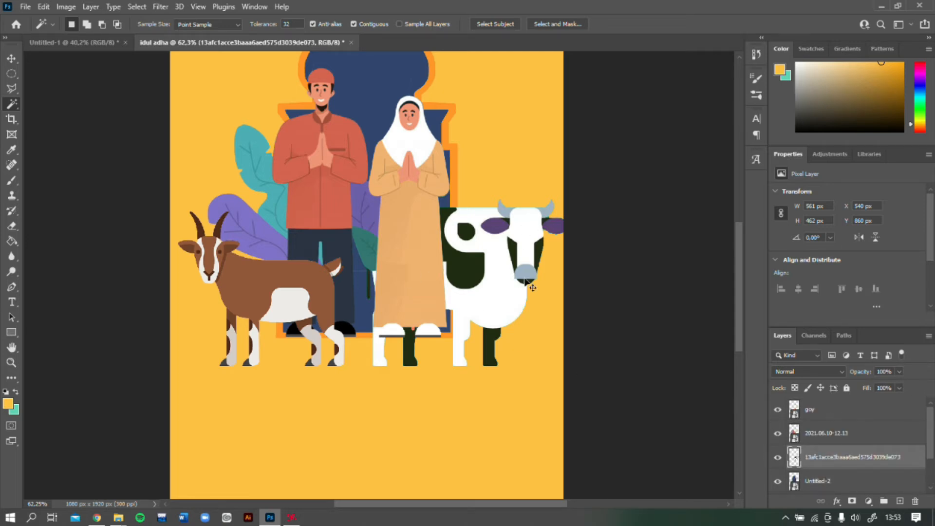
Step: Reposition the cow behind the woman against the canvas's right edge, at about X 586 px, Y 781 px
left_click_drag(495, 299, 469, 275)
scroll(490, 279, "down", 1)
scroll(490, 282, "down", 2)
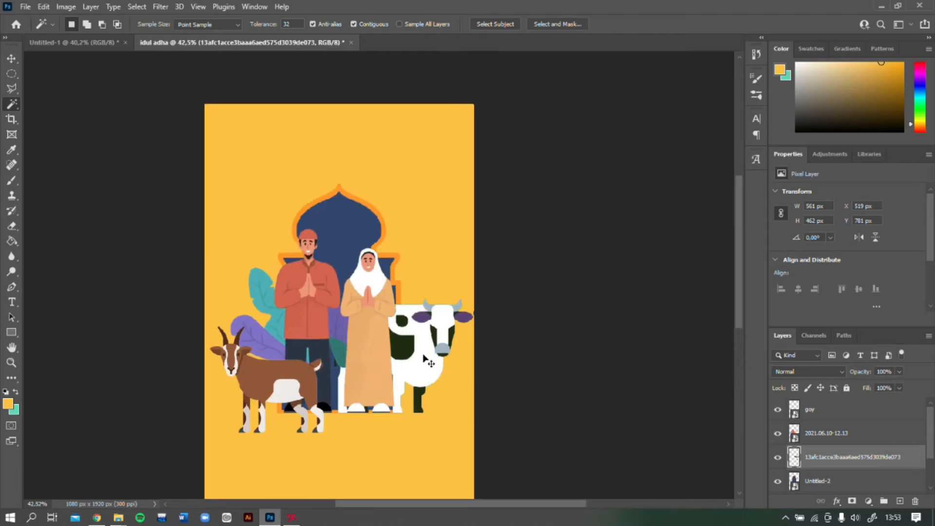
left_click_drag(422, 360, 435, 359)
scroll(387, 341, "down", 2)
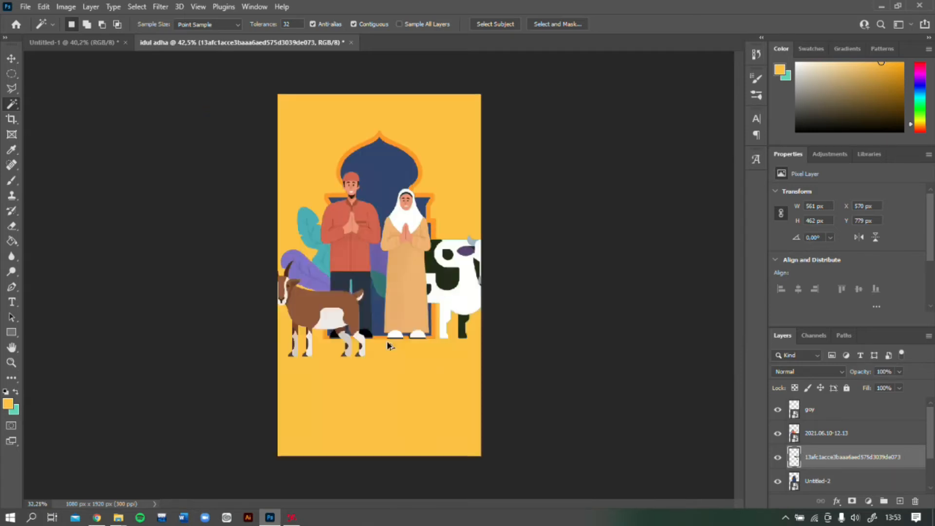
scroll(462, 288, "up", 3)
scroll(462, 288, "up", 1)
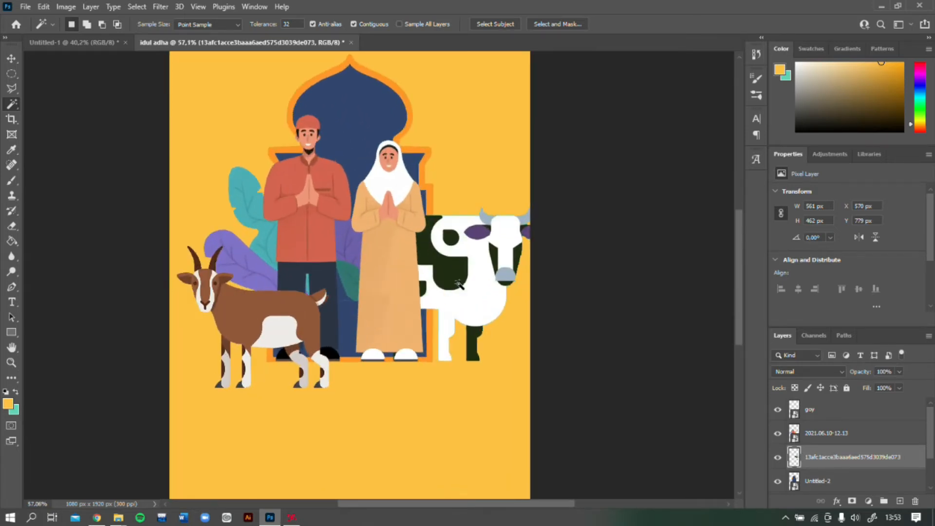
left_click(457, 290)
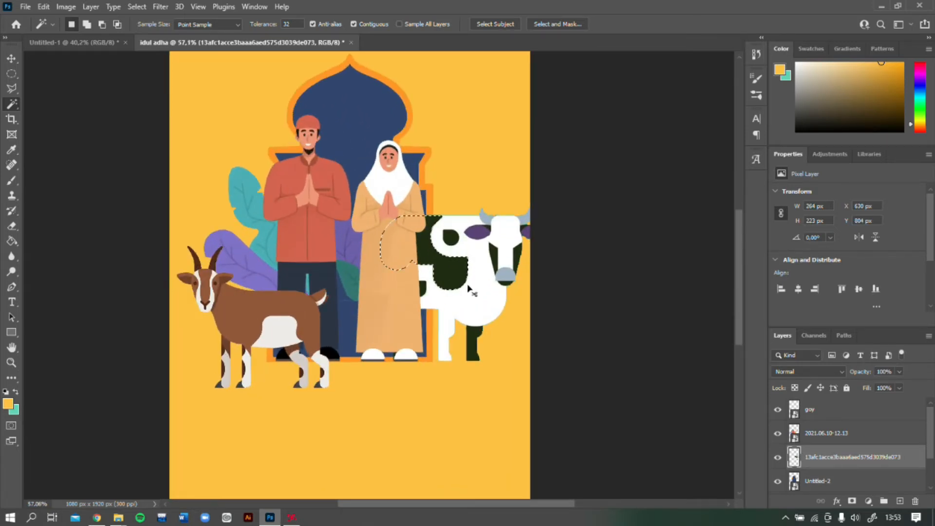
left_click_drag(484, 289, 477, 271)
scroll(477, 271, "down", 1)
scroll(478, 271, "down", 3)
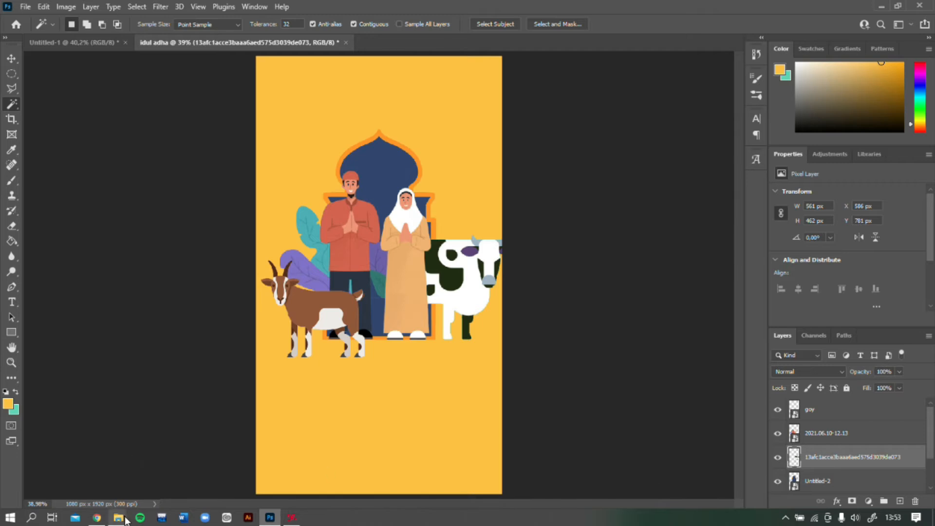
Step: Place plant.png from the eid adha folder at its default size behind the woman's right side, at about X 717 px, Y 658 px
mouse_move(118, 517)
left_click(93, 482)
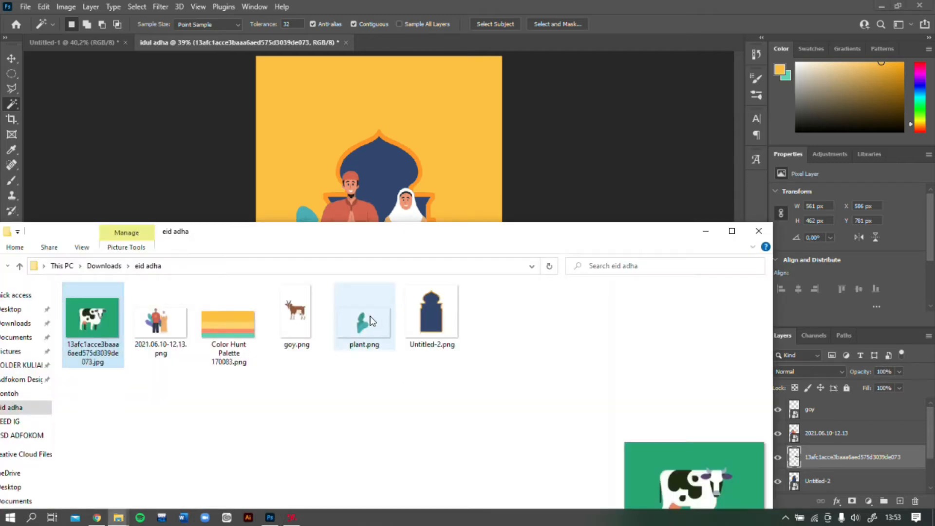
left_click(364, 312)
left_click(489, 197)
left_click_drag(489, 196, 511, 313)
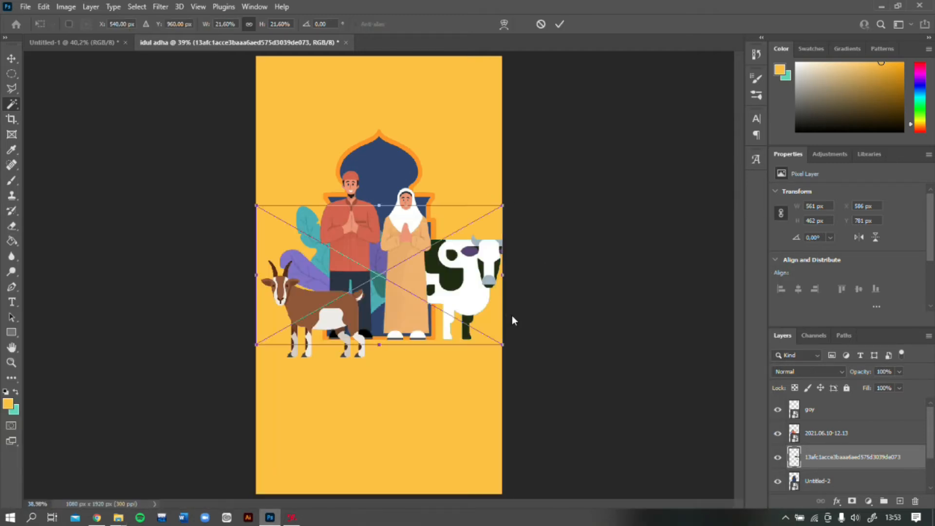
scroll(509, 331, "up", 3)
left_click_drag(351, 288, 440, 266)
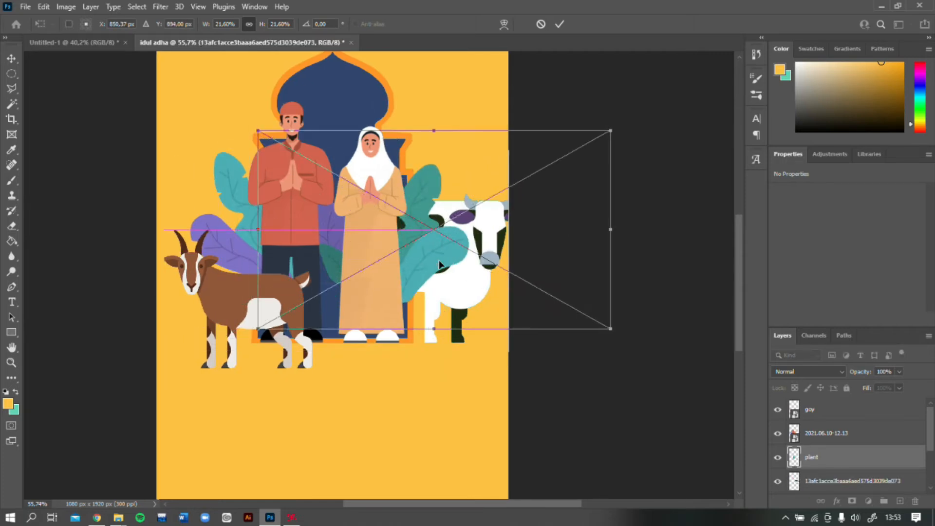
key("Return")
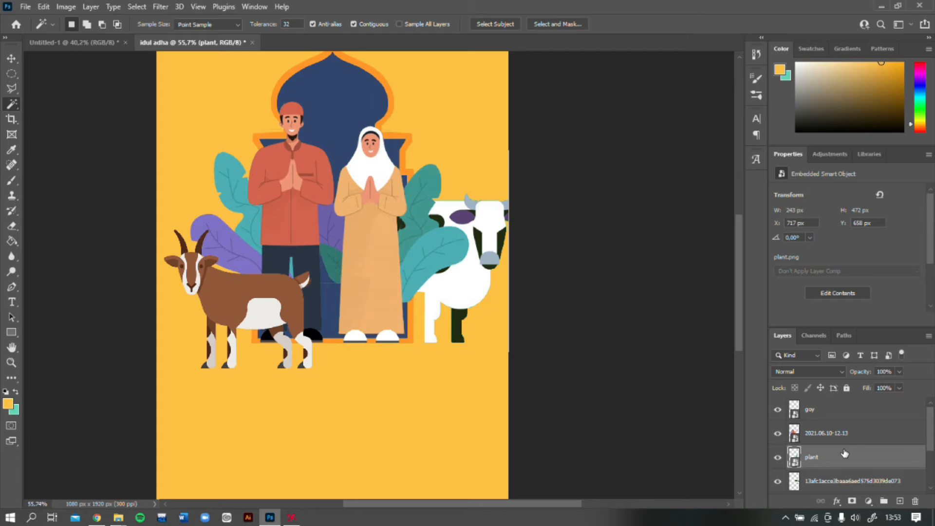
Step: Reorder the plant layer beneath the cow layer and raise the plant to about Y 624 px so it peeks out above the cow
scroll(845, 453, "down", 1)
left_click_drag(826, 440, 826, 466)
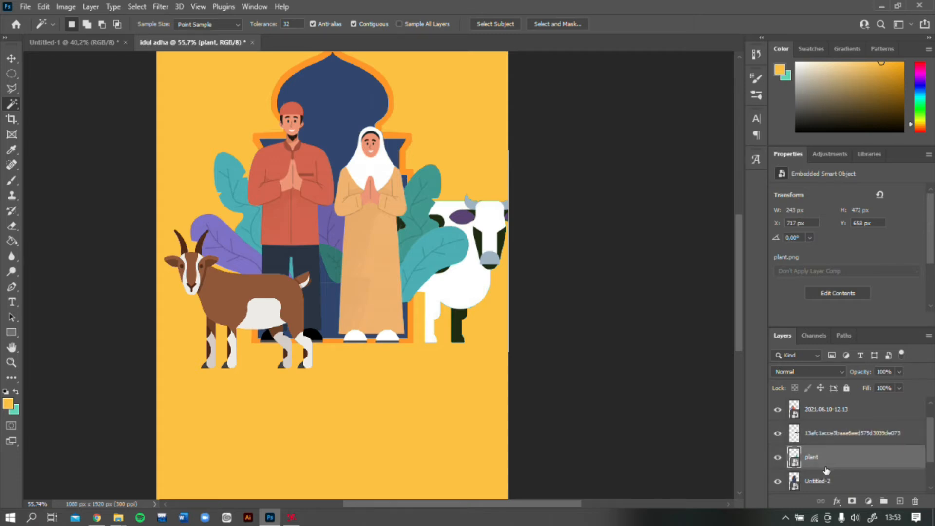
left_click_drag(430, 174, 432, 169)
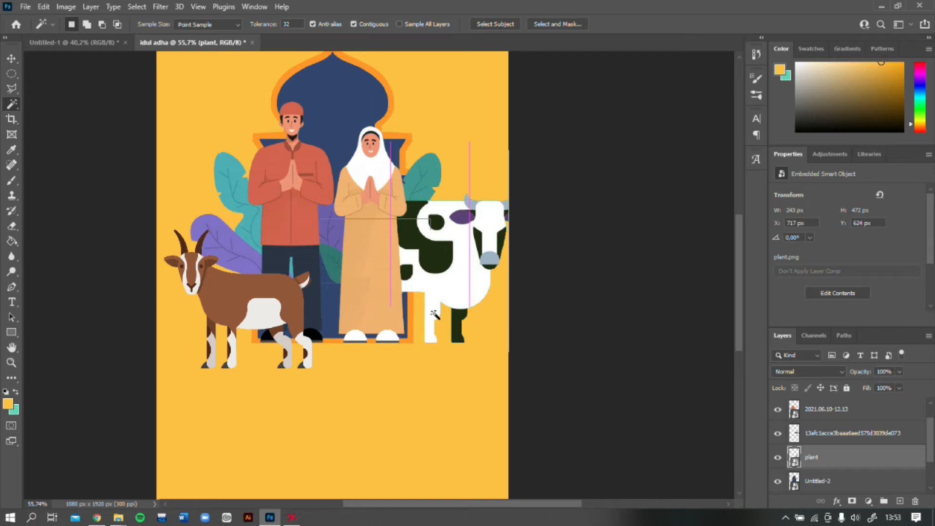
scroll(432, 355, "down", 3)
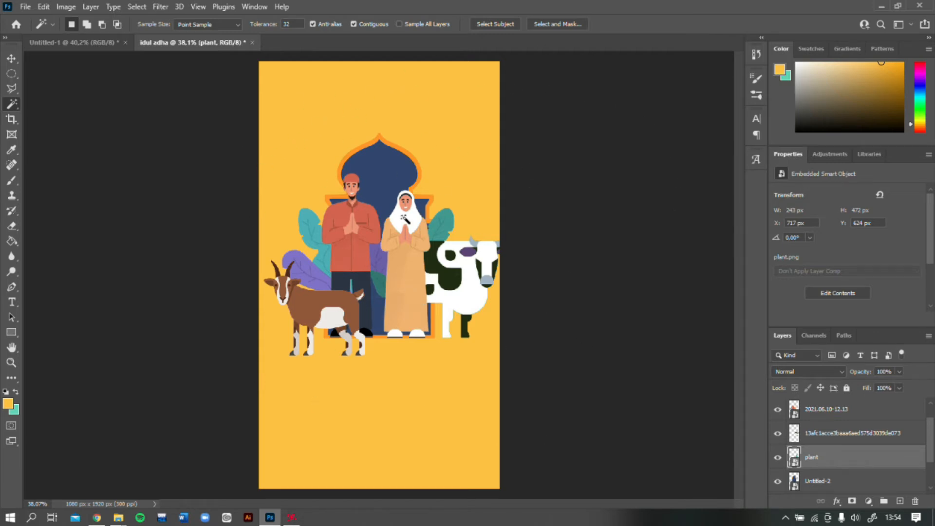
scroll(854, 473, "up", 1)
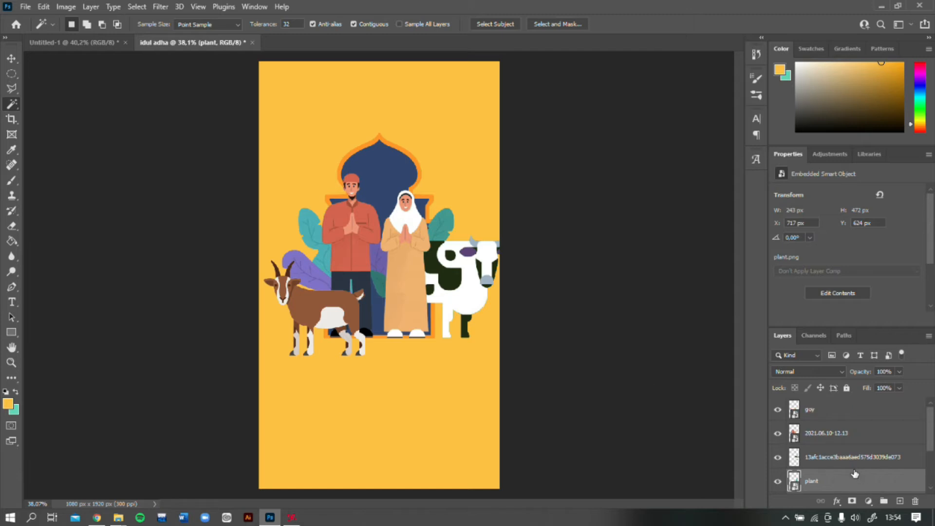
left_click(865, 418)
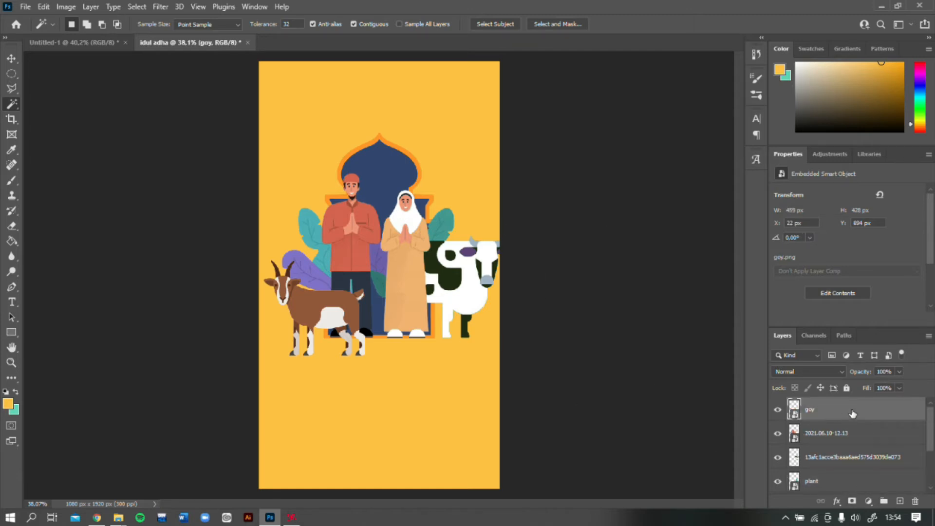
scroll(843, 421, "down", 3)
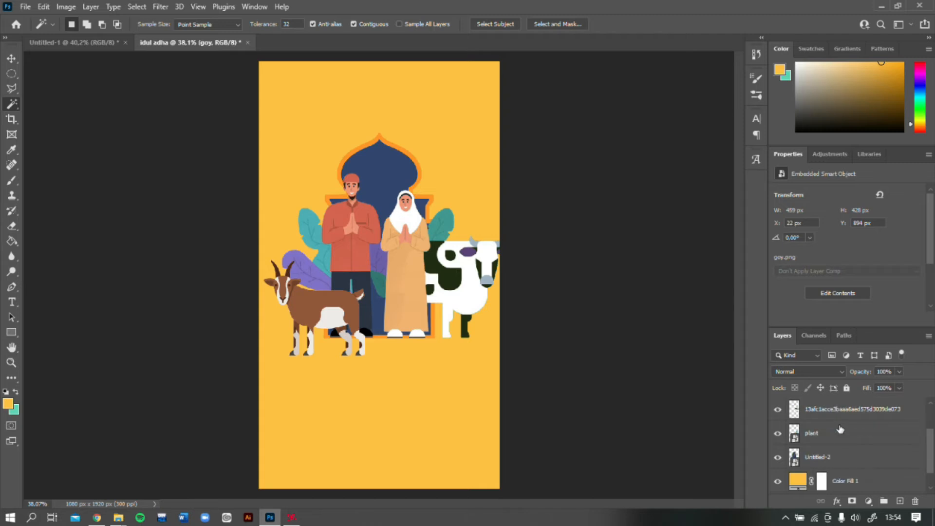
scroll(843, 454, "up", 1)
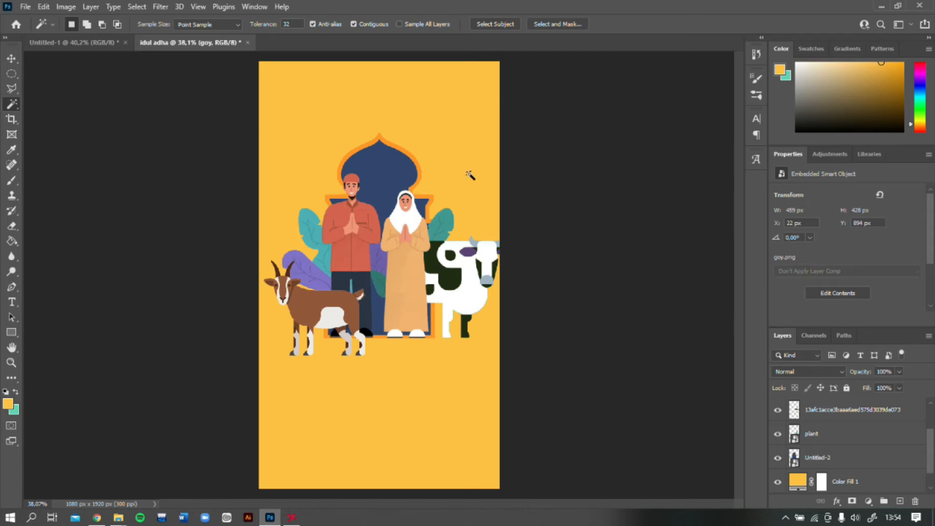
left_click(823, 462, "shift")
scroll(850, 460, "up", 2)
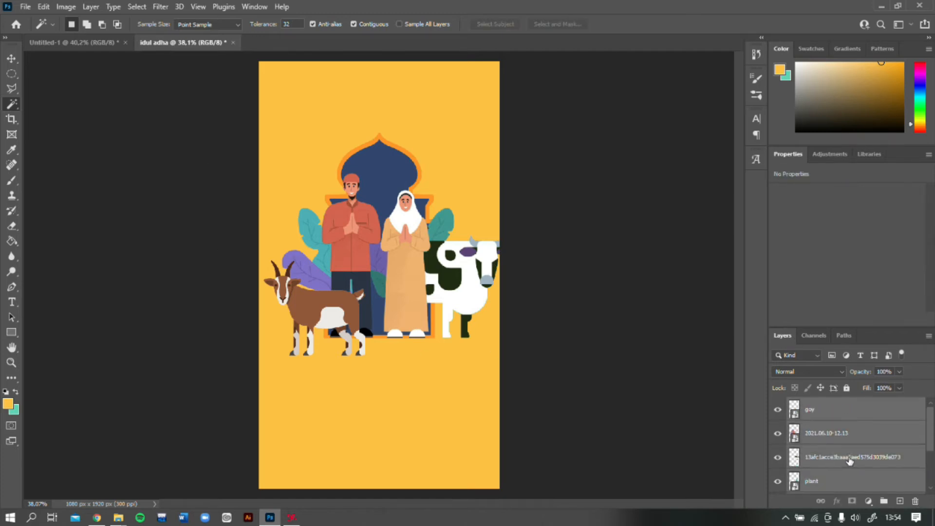
left_click(847, 417)
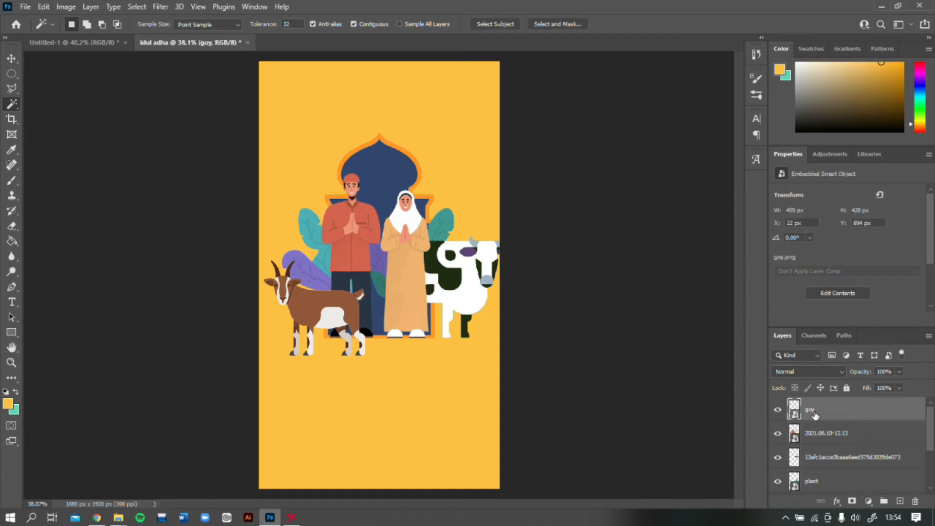
left_click(839, 435)
Step: Select all illustration layers from goy down to the arch and scale them together to 93.6%, centred at about X 540 px, Y 876 px
left_click(846, 412)
scroll(865, 434, "down", 3)
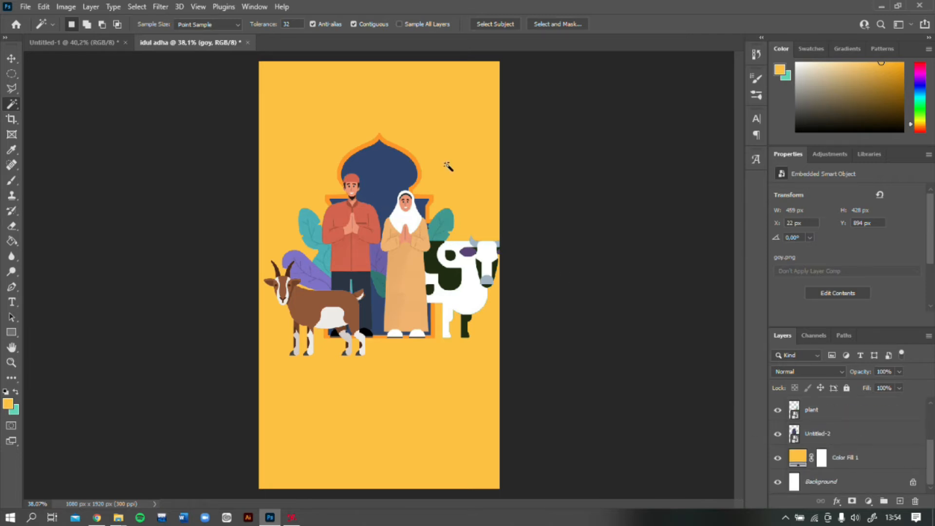
left_click(829, 435, "shift")
scroll(829, 435, "up", 2)
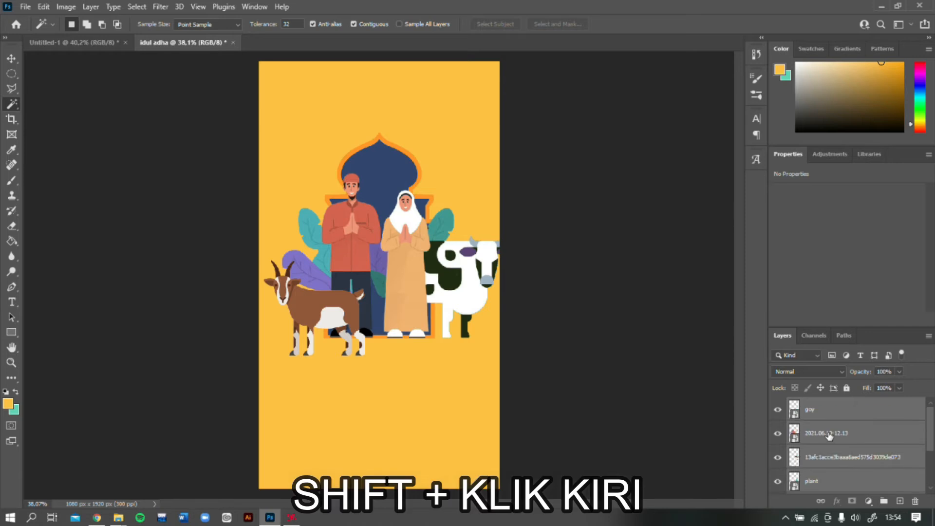
scroll(830, 435, "down", 2)
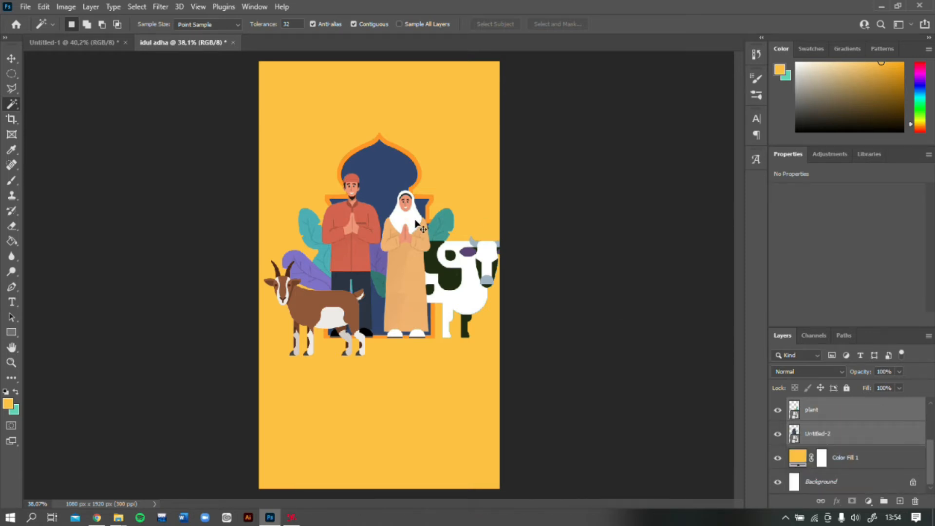
key("ctrl+t")
mouse_move(405, 290)
left_mouse_down()
mouse_move(387, 287)
mouse_move(403, 246)
mouse_move(392, 290)
mouse_move(410, 294)
left_mouse_up()
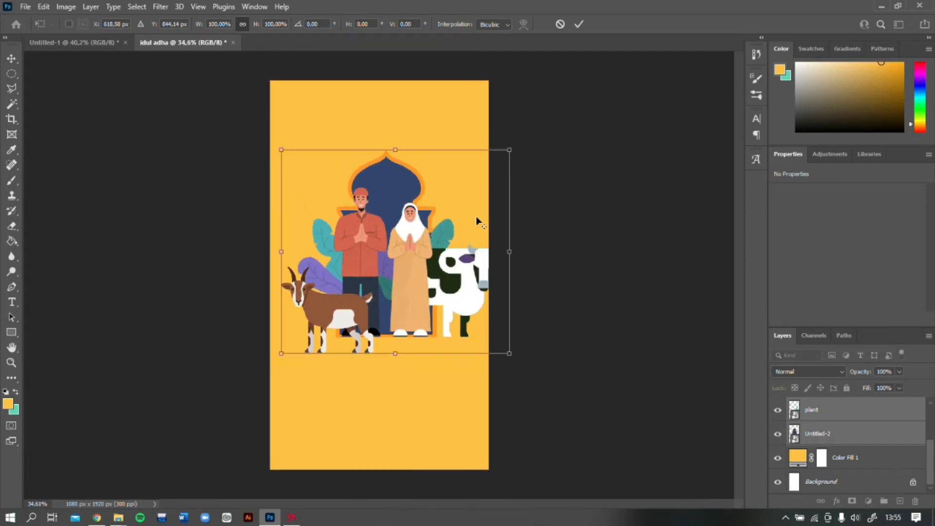
left_click_drag(404, 273, 397, 275)
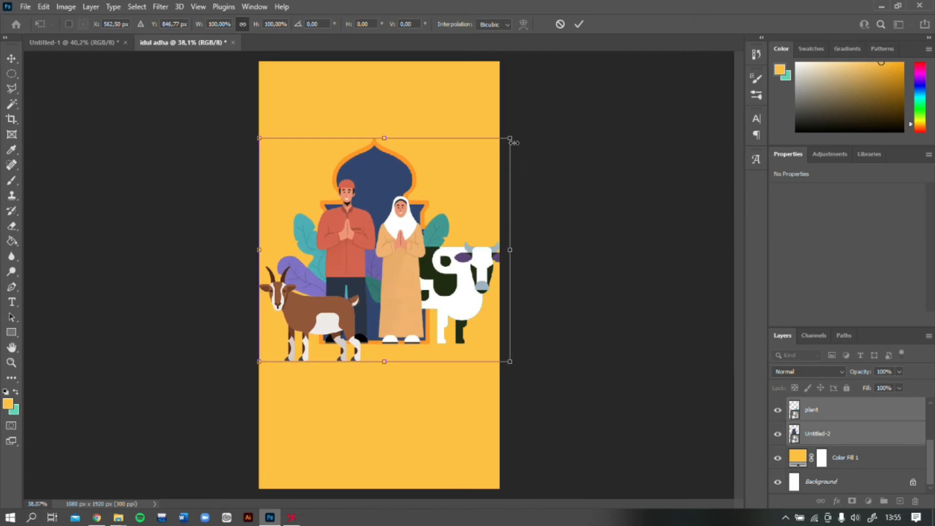
left_click_drag(511, 140, 495, 154)
left_click_drag(372, 277, 376, 276)
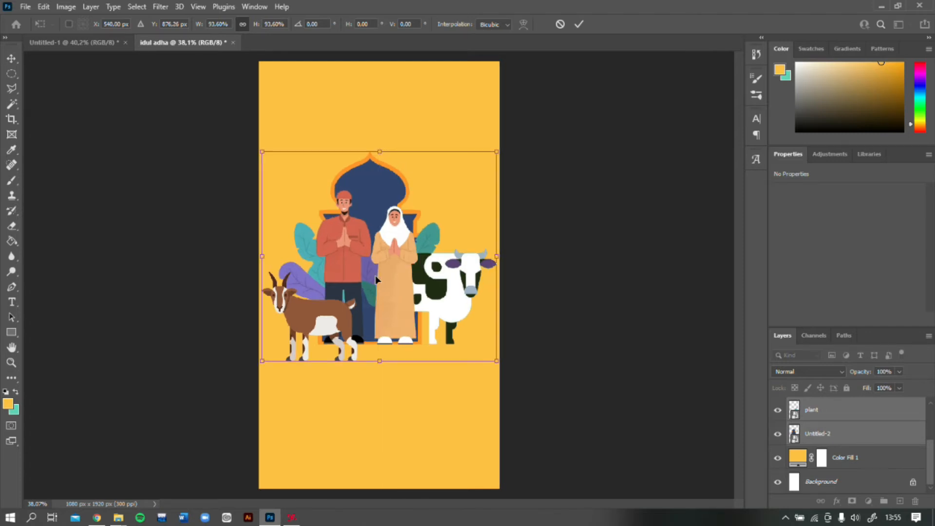
Step: Shrink the selected illustration group to about 88.8%, position it at about X 580 px, Y 845 px, and apply the transform
scroll(375, 276, "down", 2)
scroll(394, 256, "up", 2)
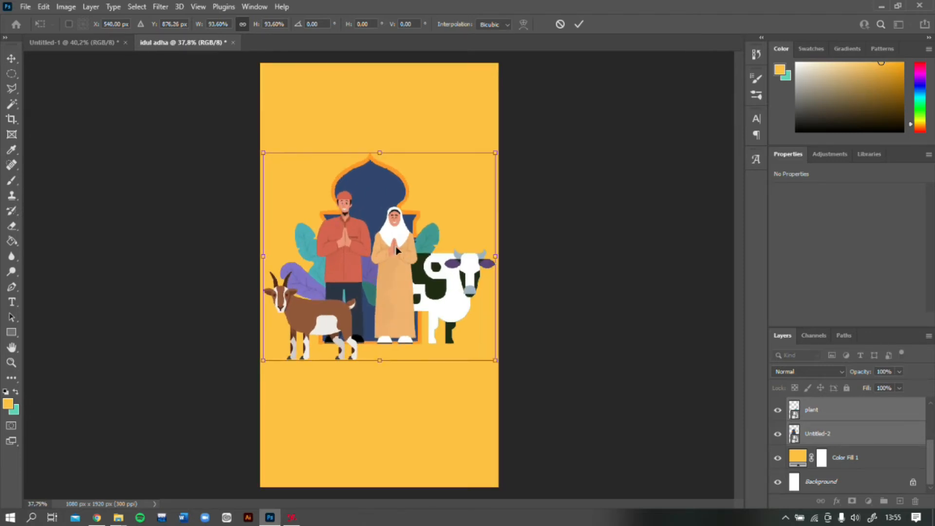
left_click_drag(373, 229, 382, 231)
left_click_drag(505, 153, 501, 161)
mouse_move(390, 254)
left_mouse_down()
mouse_move(399, 250)
mouse_move(393, 216)
mouse_move(390, 246)
left_mouse_up()
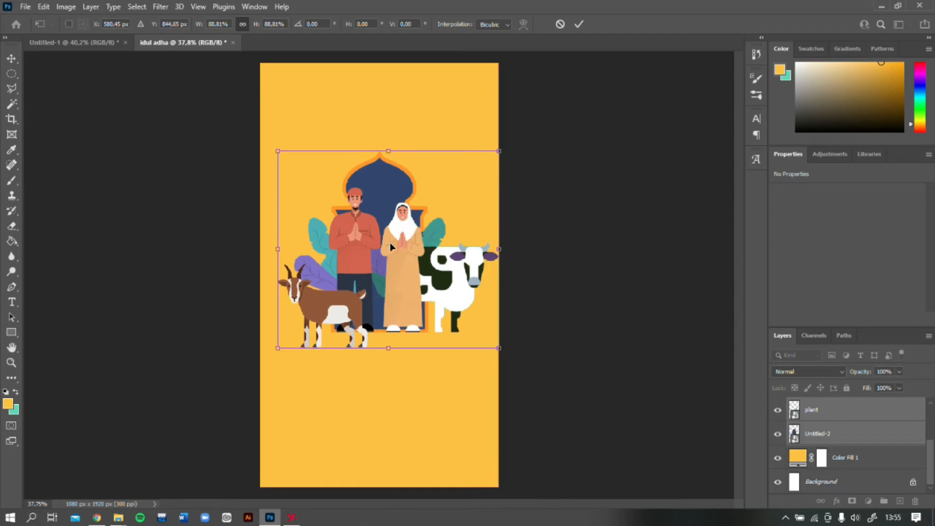
key("Return")
key("w")
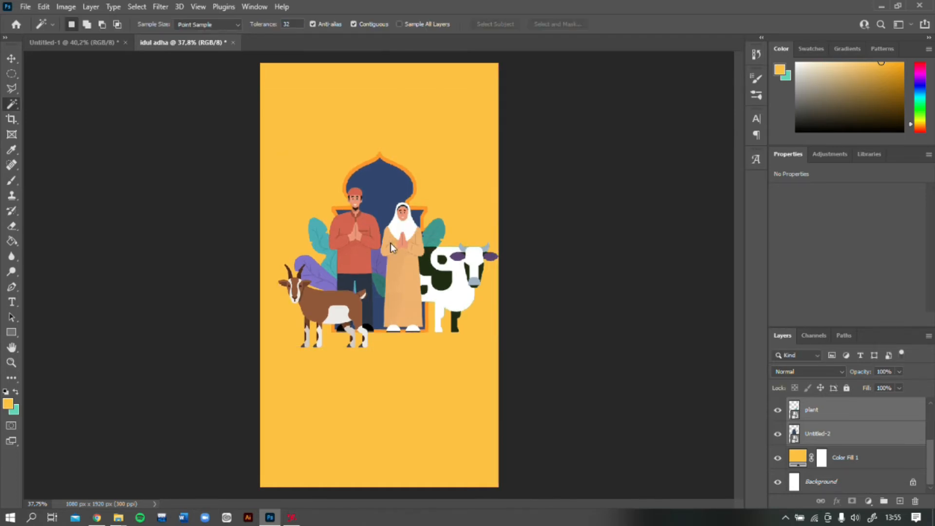
scroll(392, 248, "down", 2)
scroll(406, 286, "up", 5)
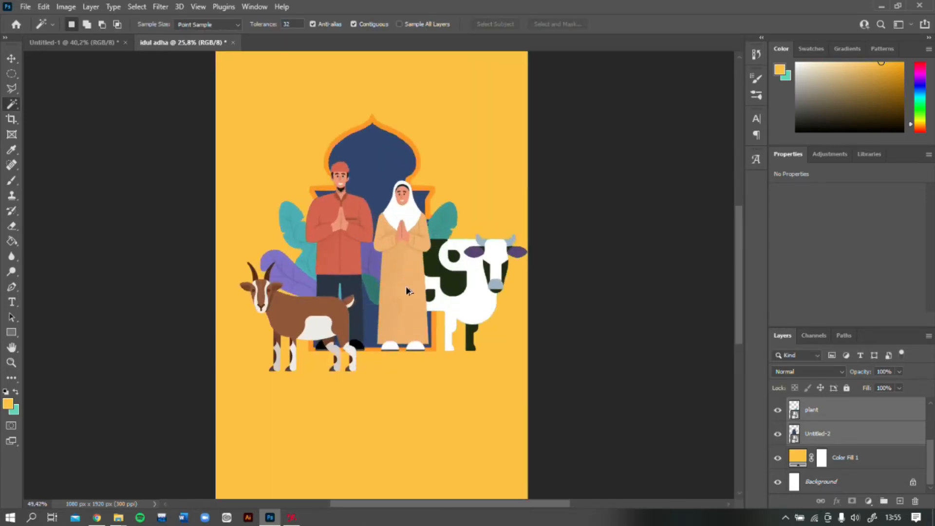
scroll(405, 304, "up", 1)
scroll(404, 301, "down", 3)
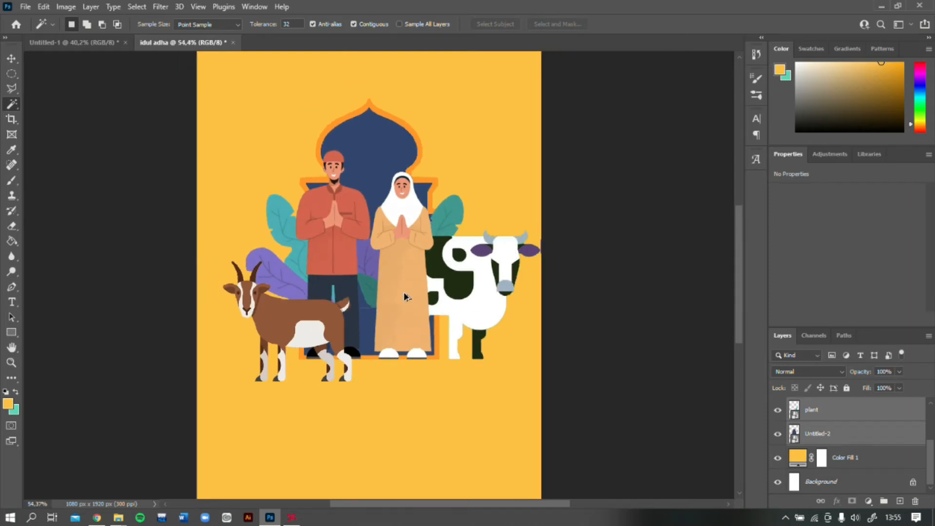
left_click(872, 442)
scroll(309, 235, "down", 2)
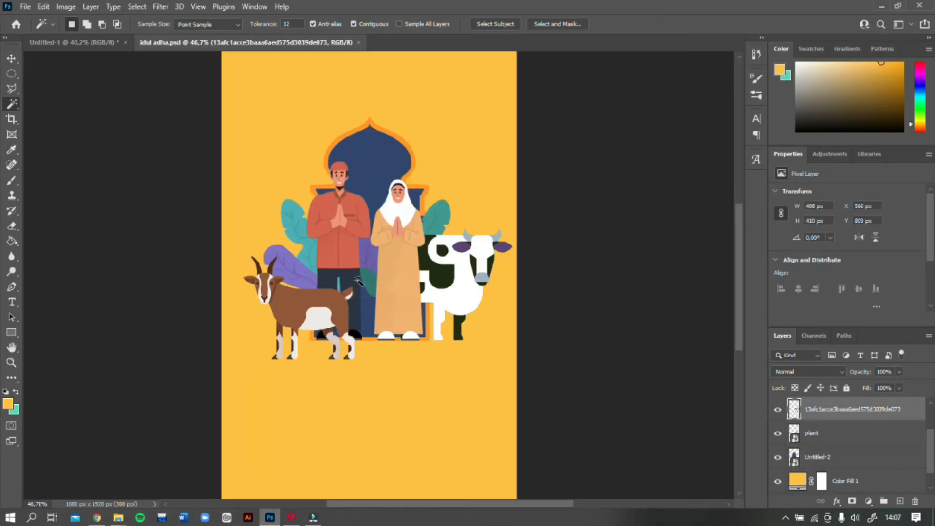
scroll(326, 370, "up", 3)
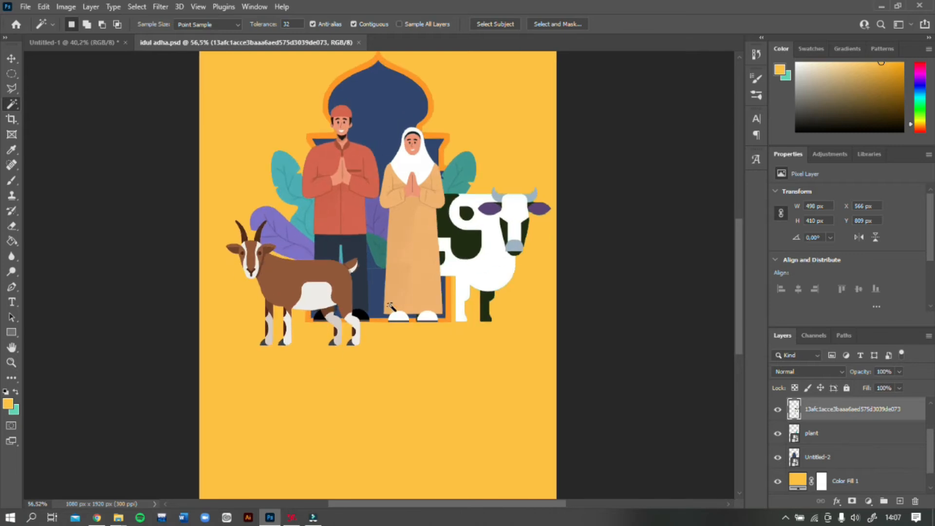
scroll(361, 324, "up", 3)
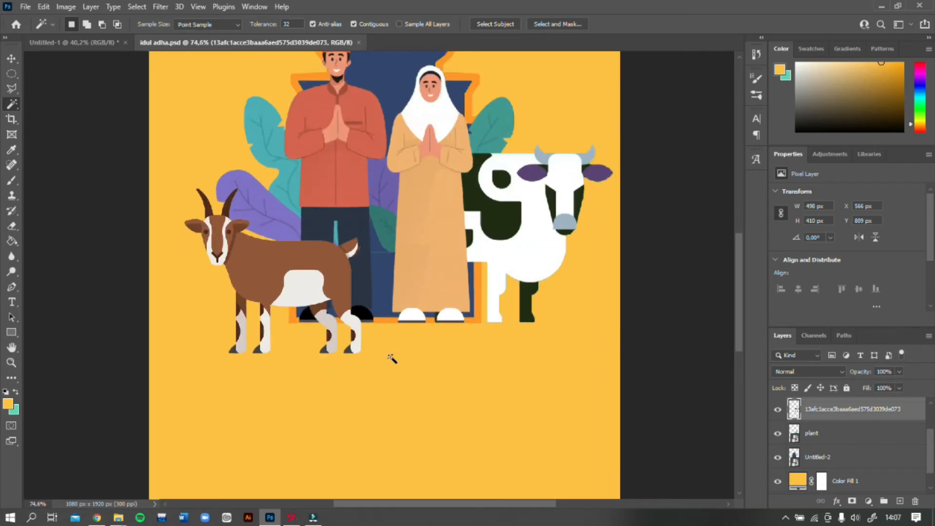
Step: Activate the Elliptical Marquee tool
key("m")
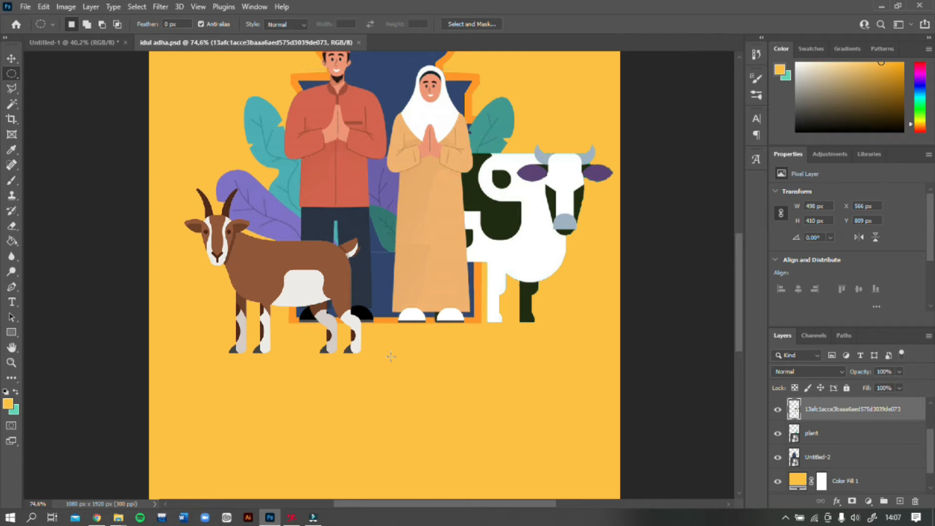
scroll(361, 350, "up", 2)
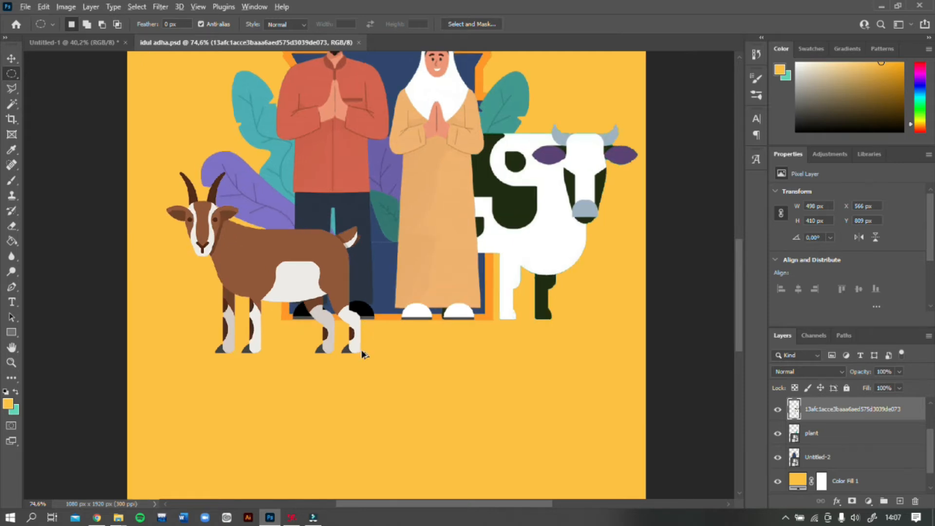
scroll(409, 336, "down", 2)
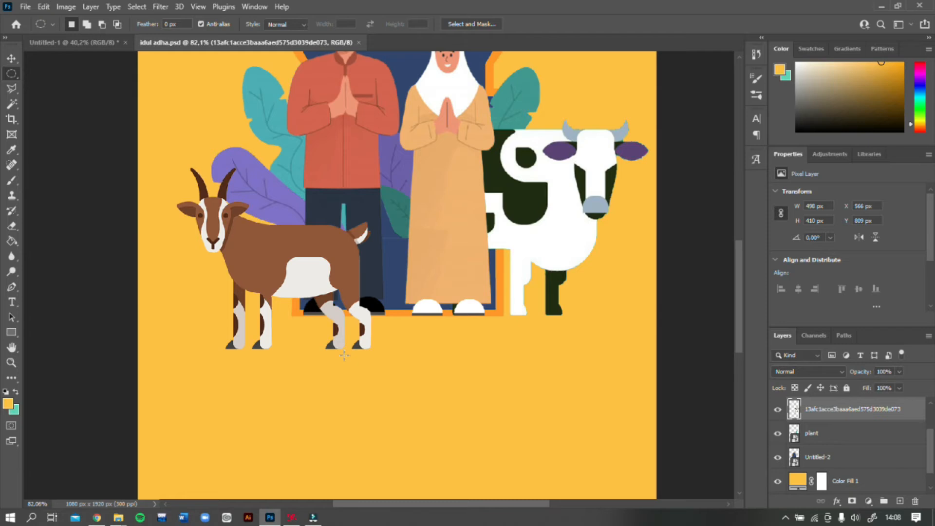
left_click(10, 90)
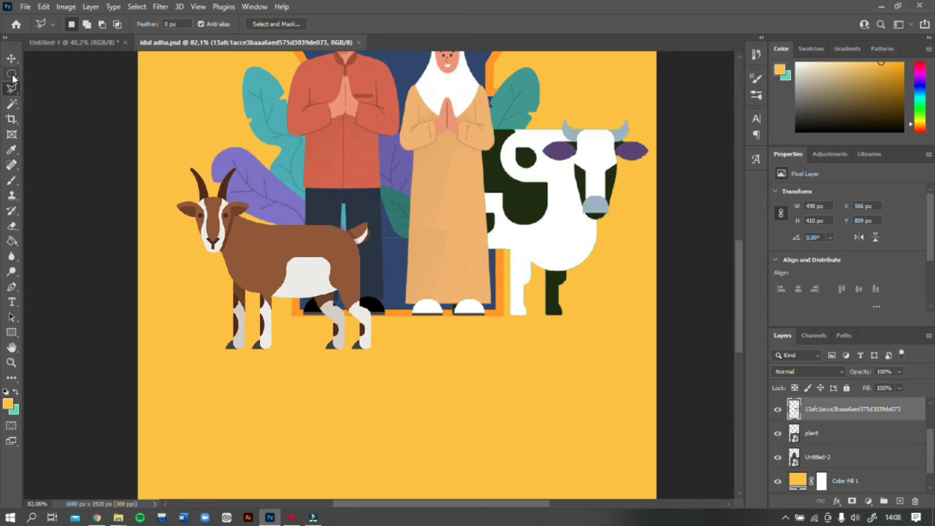
left_click(13, 74)
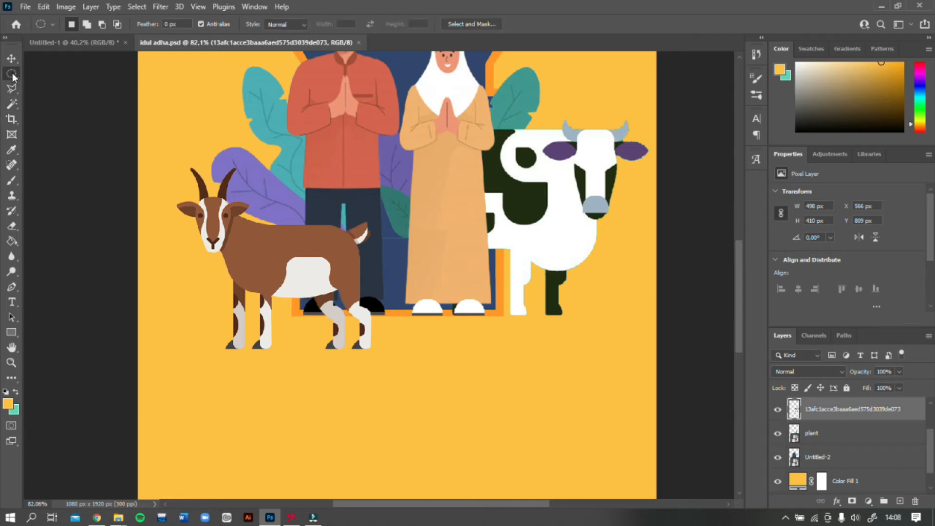
left_click(12, 74)
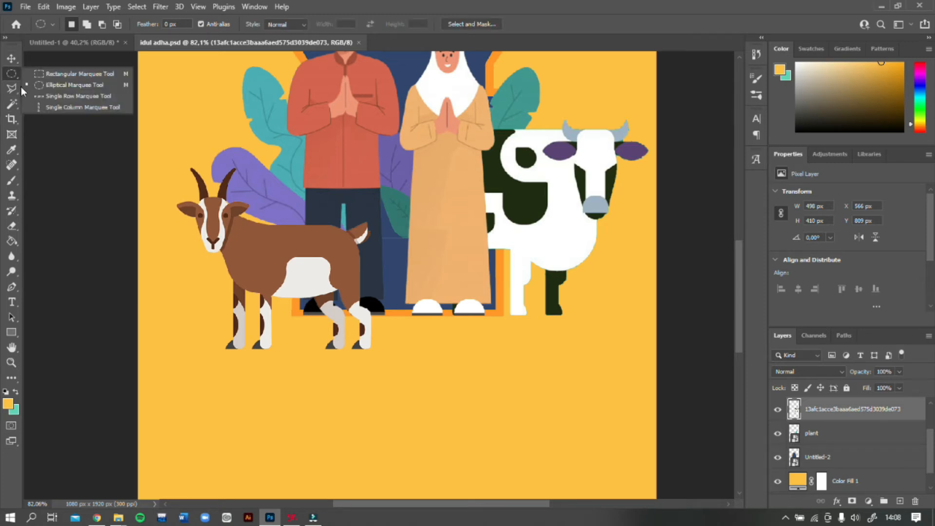
left_click(26, 104)
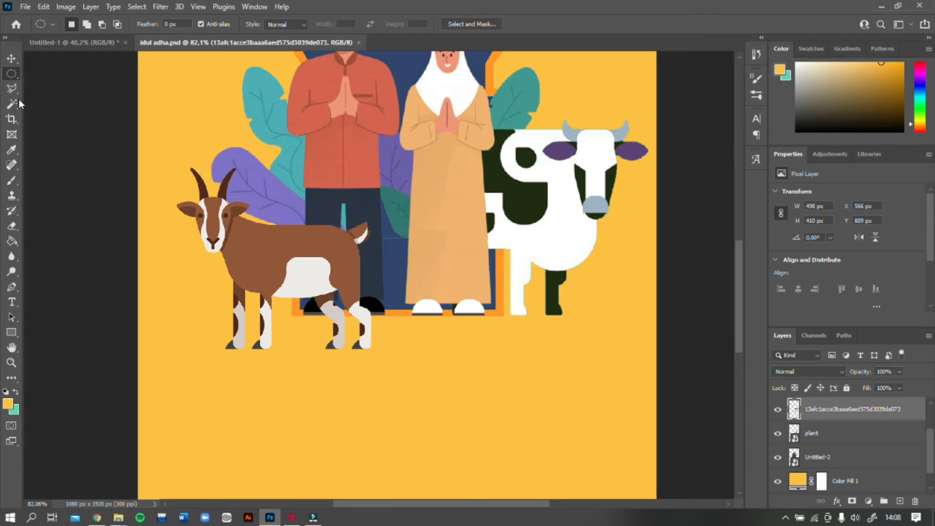
left_click(13, 73)
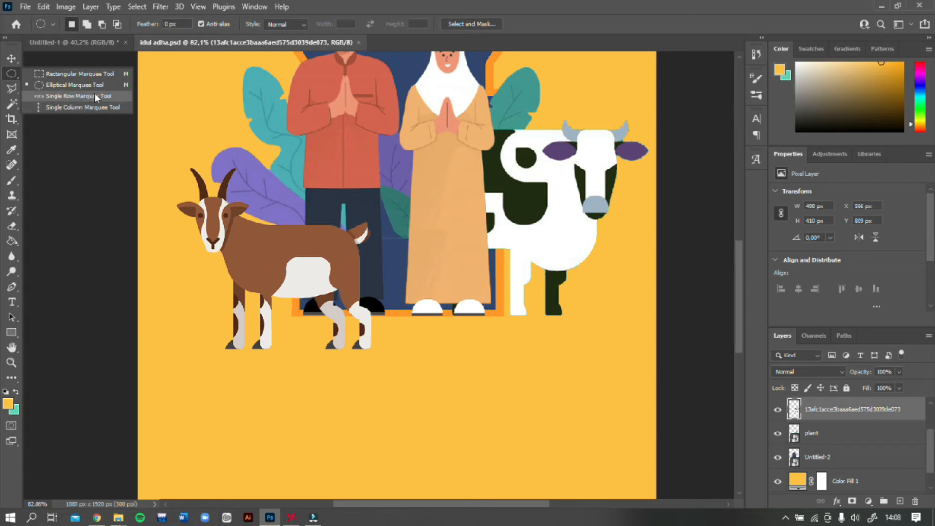
left_click(11, 75)
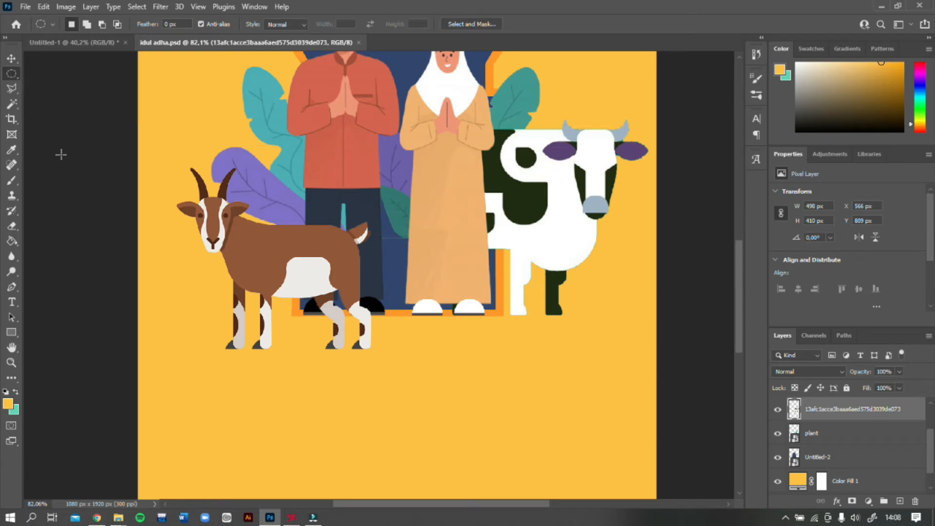
right_click(13, 74)
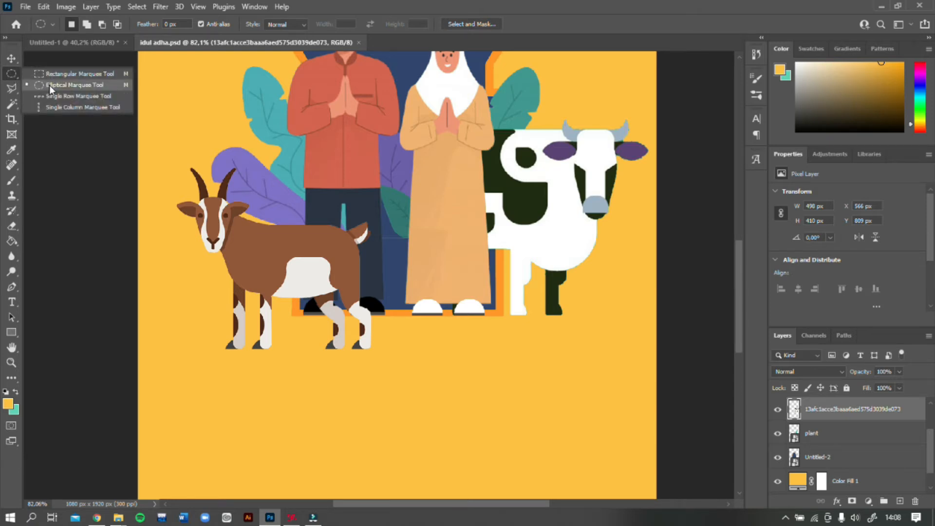
left_click(76, 85)
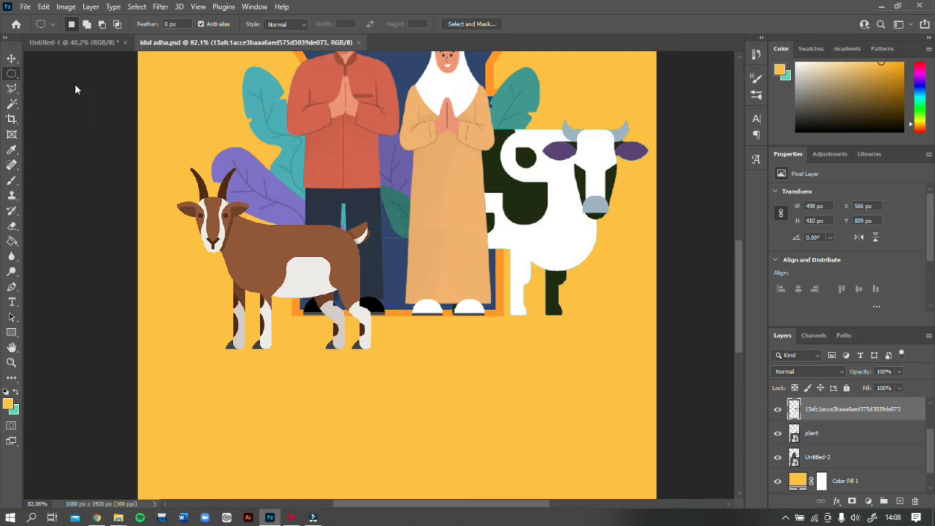
Step: Add a new empty layer directly above the Color Fill 1 layer, beneath all the illustrations
scroll(872, 451, "down", 1)
scroll(852, 435, "up", 1)
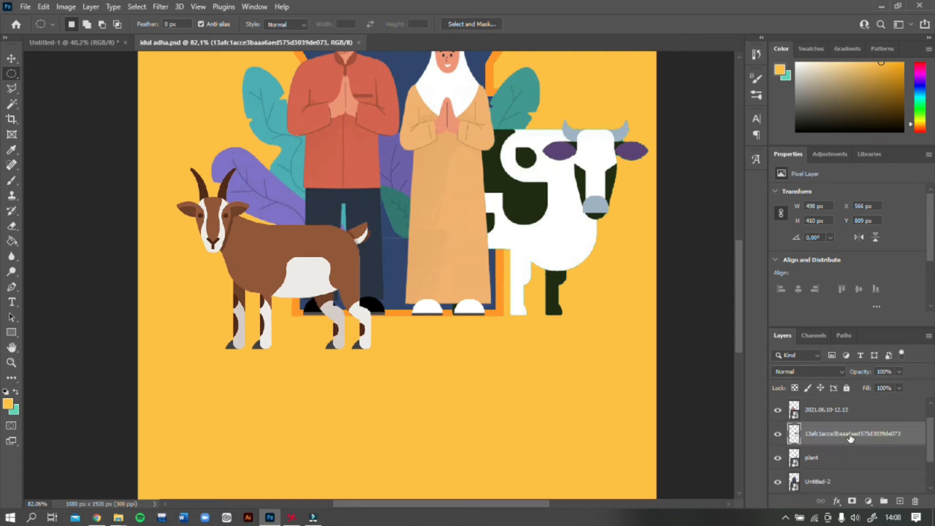
left_click(845, 461)
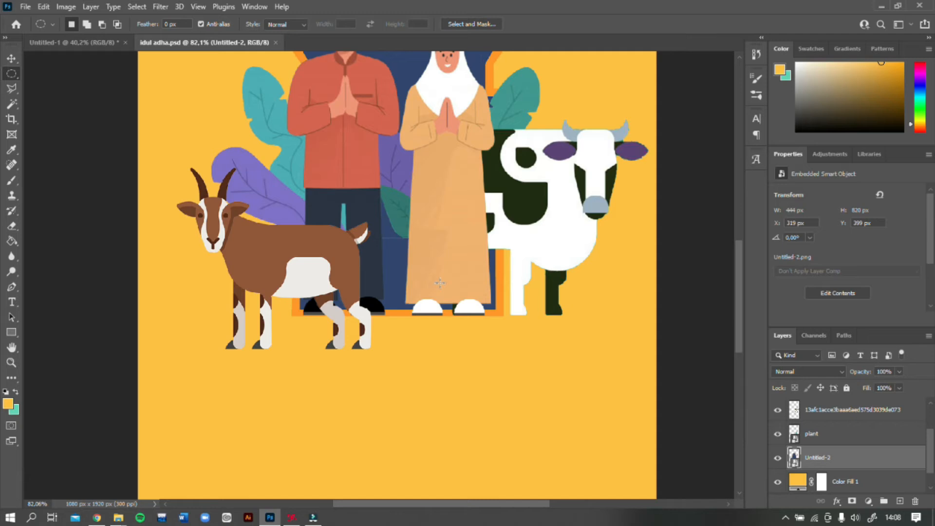
scroll(393, 81, "up", 2)
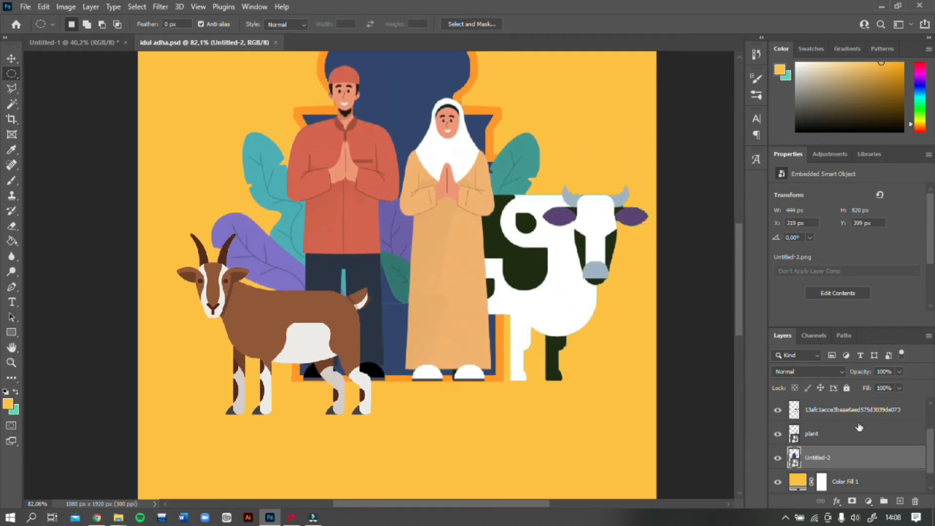
left_click(875, 483)
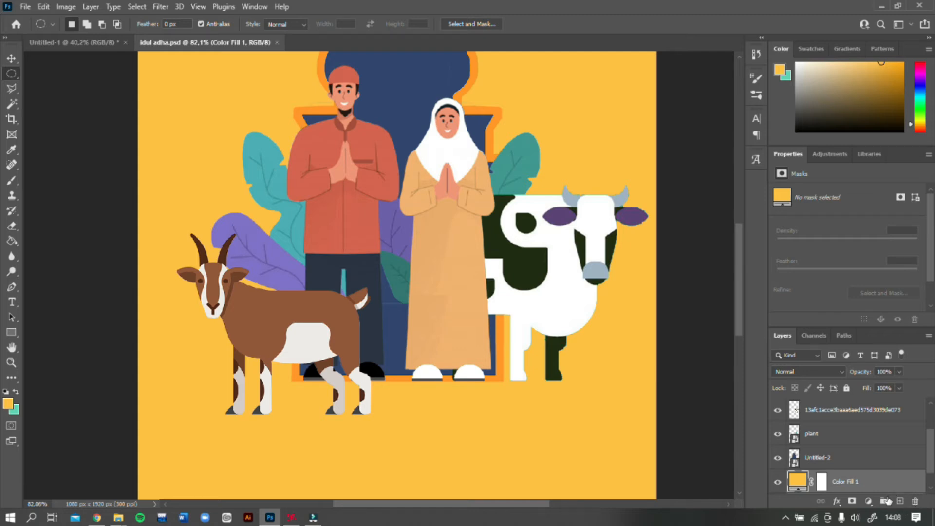
left_click(900, 501)
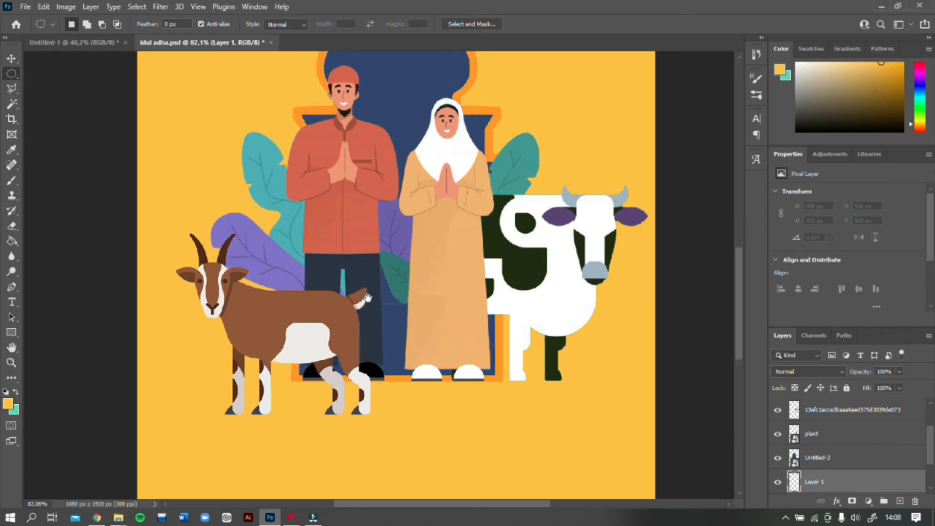
Step: Draw a flat elliptical selection about 331 x 33 px under the goat's hooves, at about X 169 px, Y 1273 px
scroll(373, 394, "down", 2)
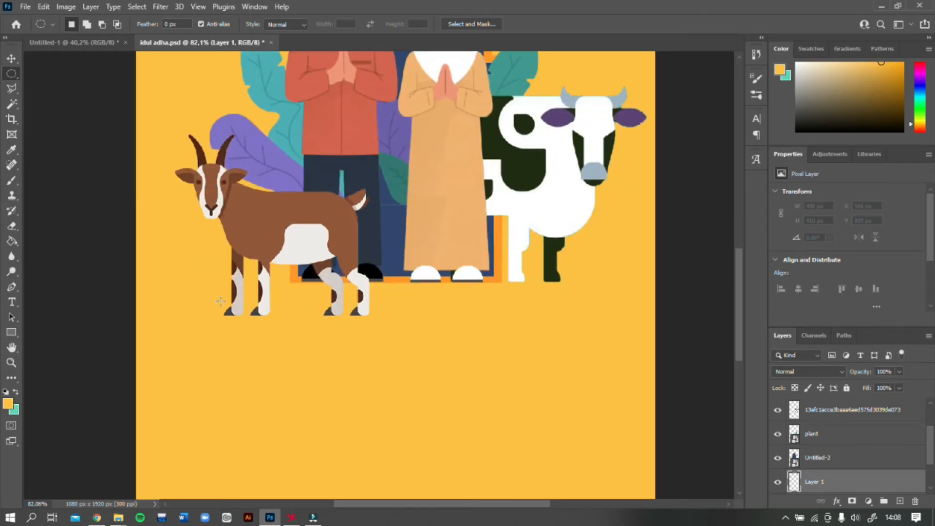
left_click_drag(216, 301, 374, 316)
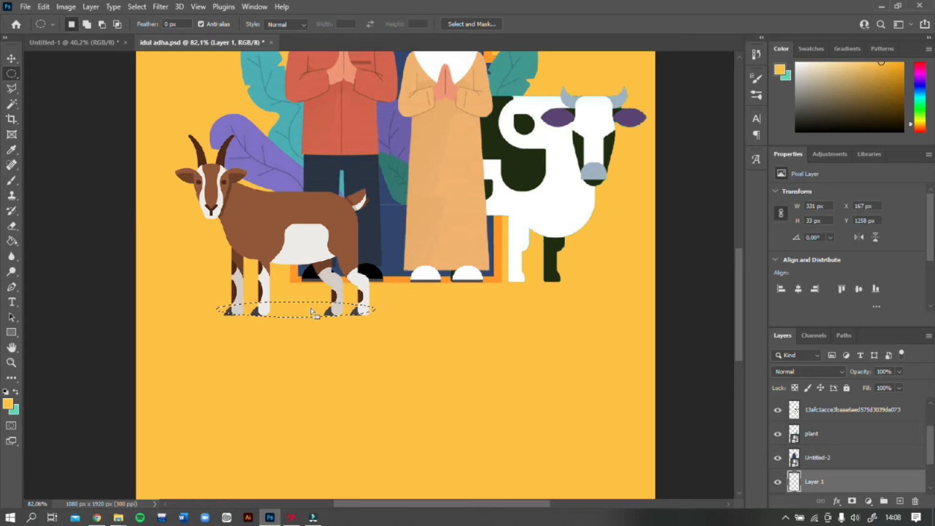
left_click_drag(311, 312, 315, 315)
Step: Fill the elliptical selection under the goat's hooves with dark brown #4f4226 using the Paint Bucket, and deselect
left_click(12, 242)
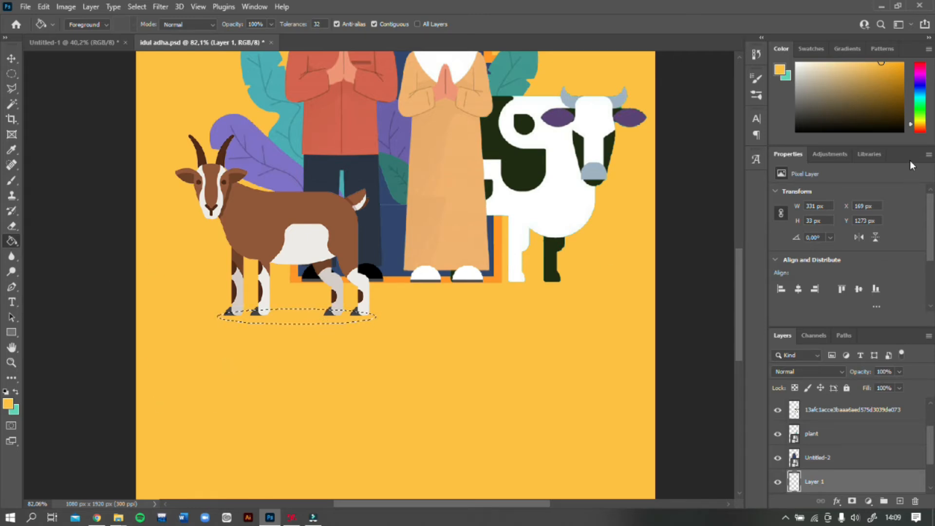
left_click_drag(879, 70, 846, 96)
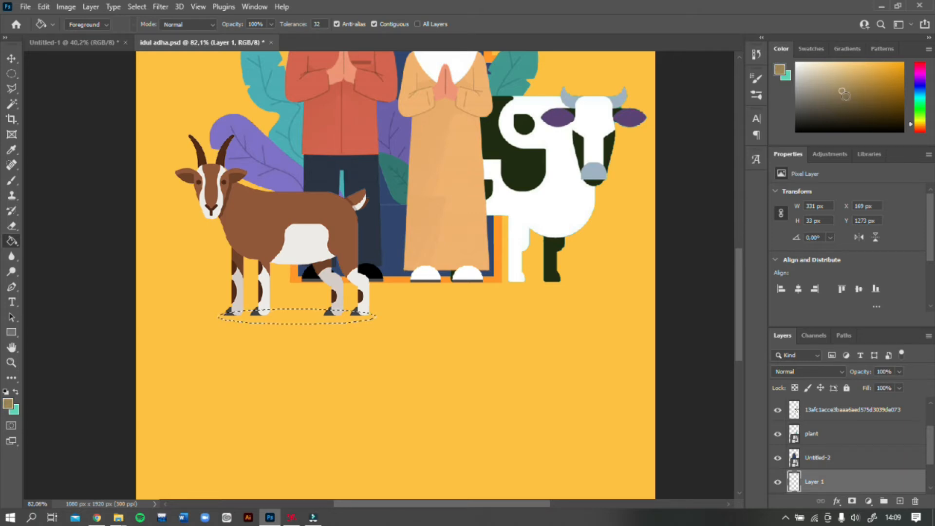
left_click(8, 407)
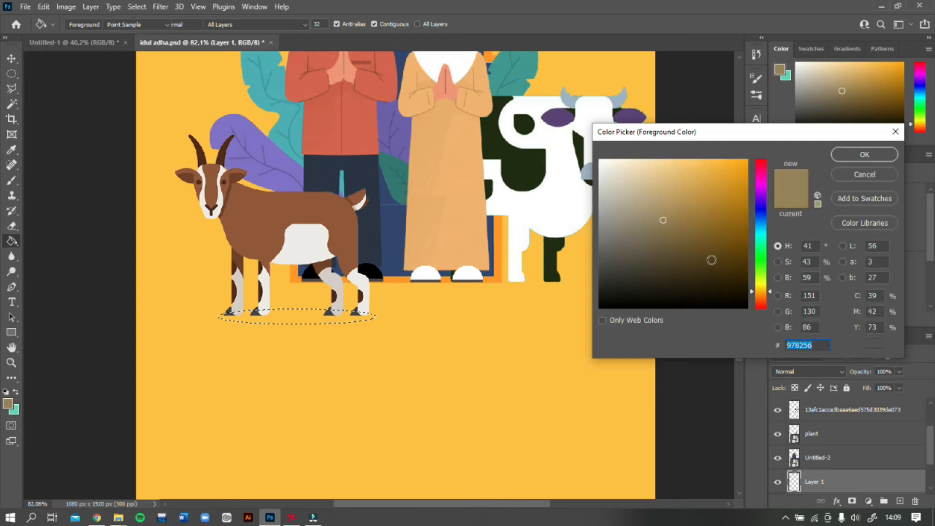
left_click_drag(680, 256, 675, 262)
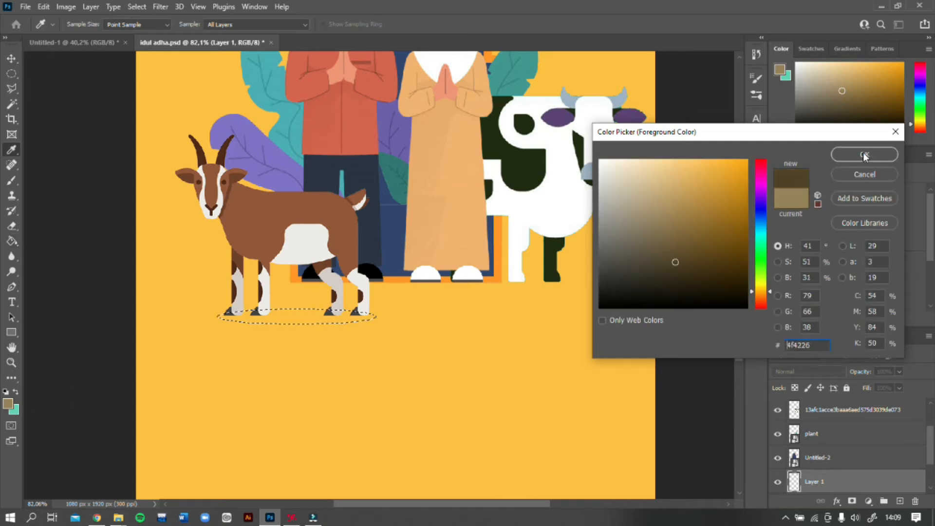
left_click(864, 155)
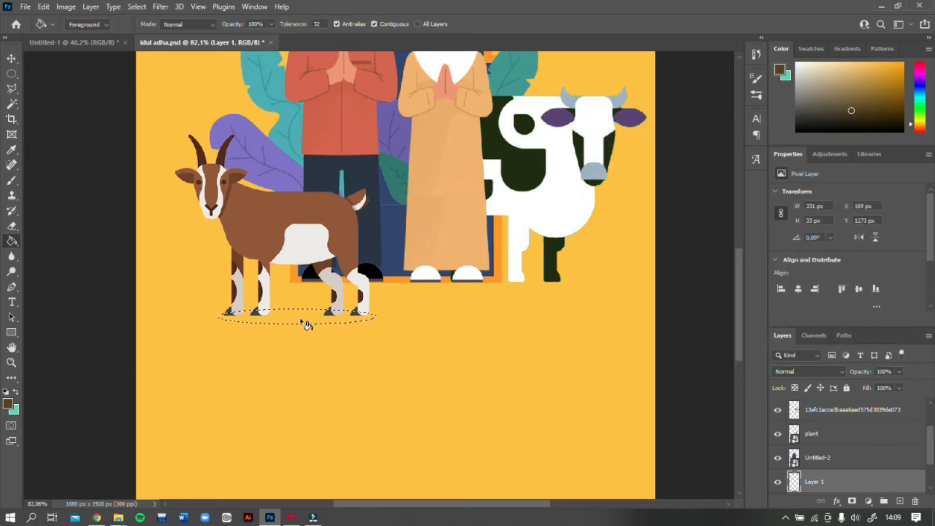
left_click(302, 322)
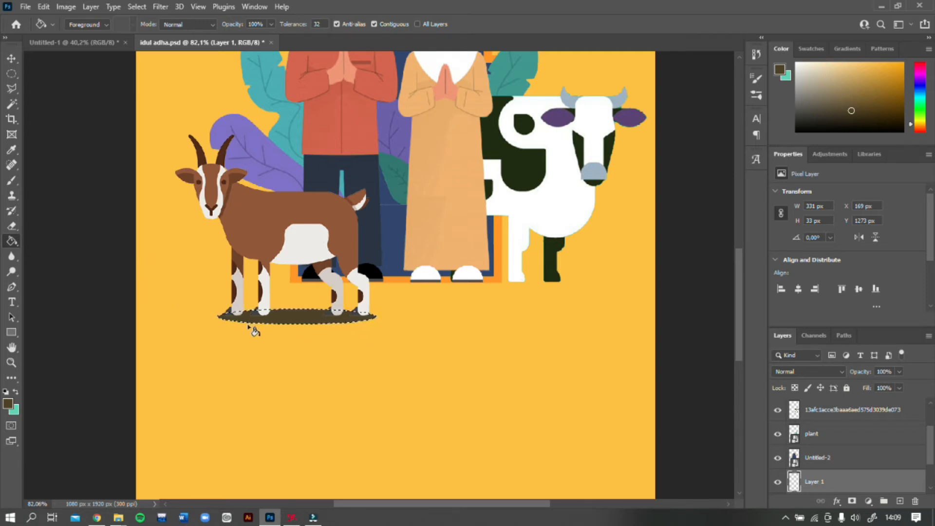
key("ctrl+d")
Step: Examine the goat's ground shadow up close and against the whole poster composition
scroll(435, 284, "down", 3)
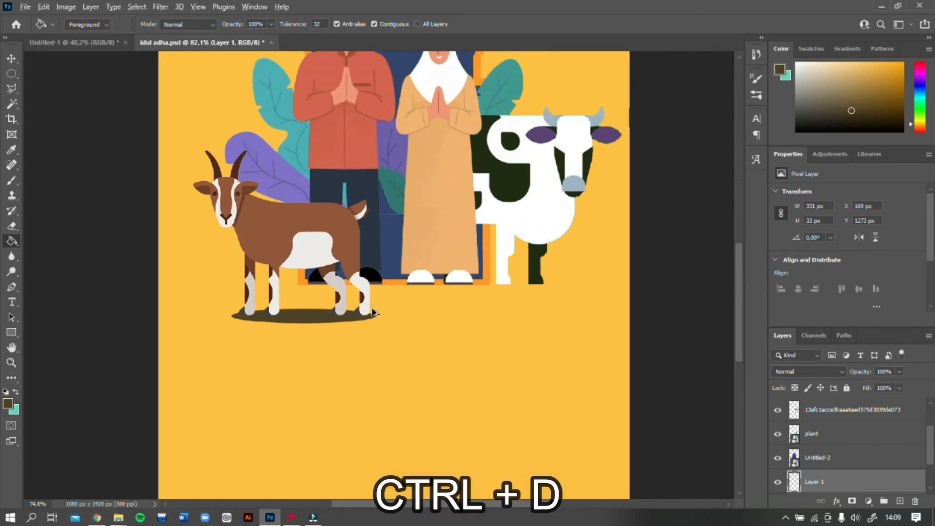
scroll(434, 317, "down", 2)
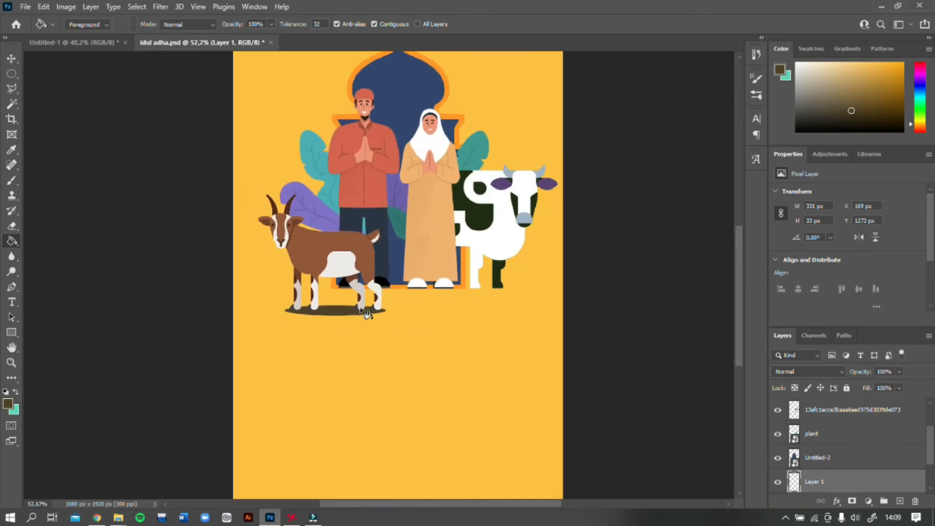
scroll(367, 314, "up", 2)
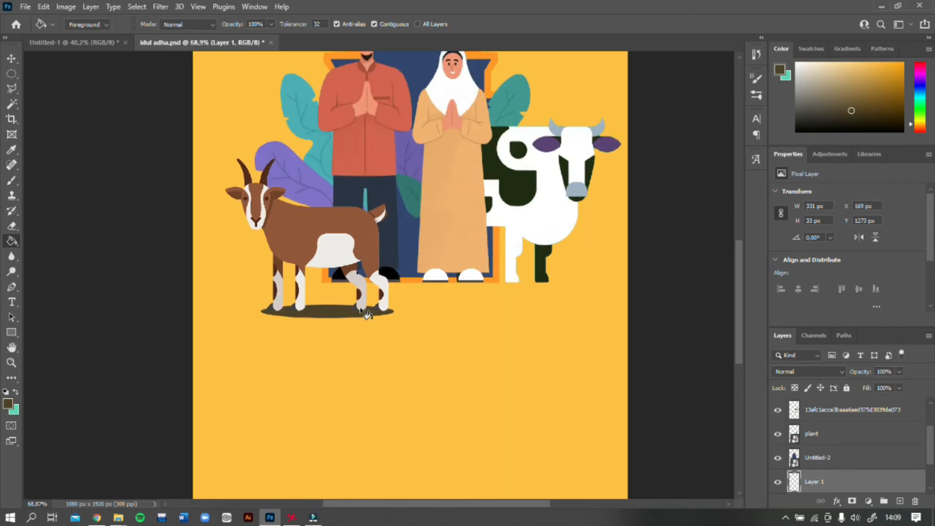
scroll(468, 244, "up", 2)
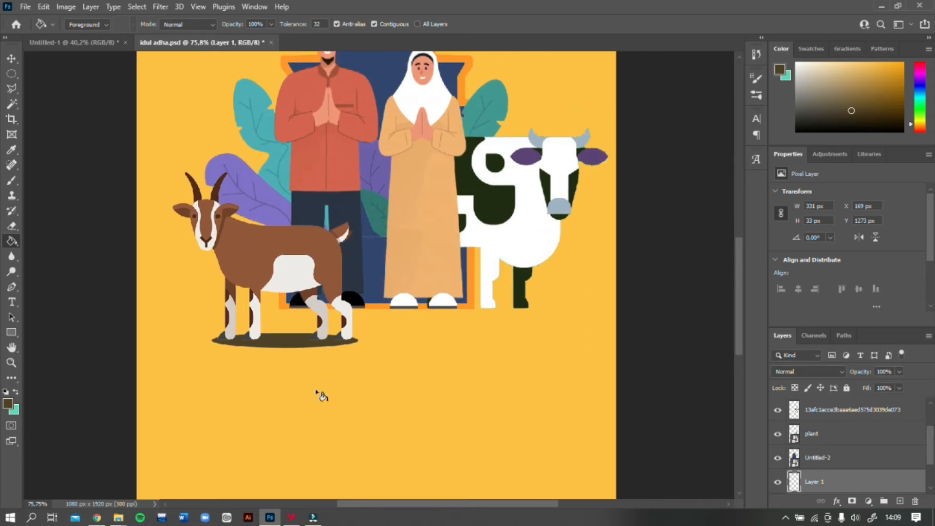
scroll(302, 397, "up", 1)
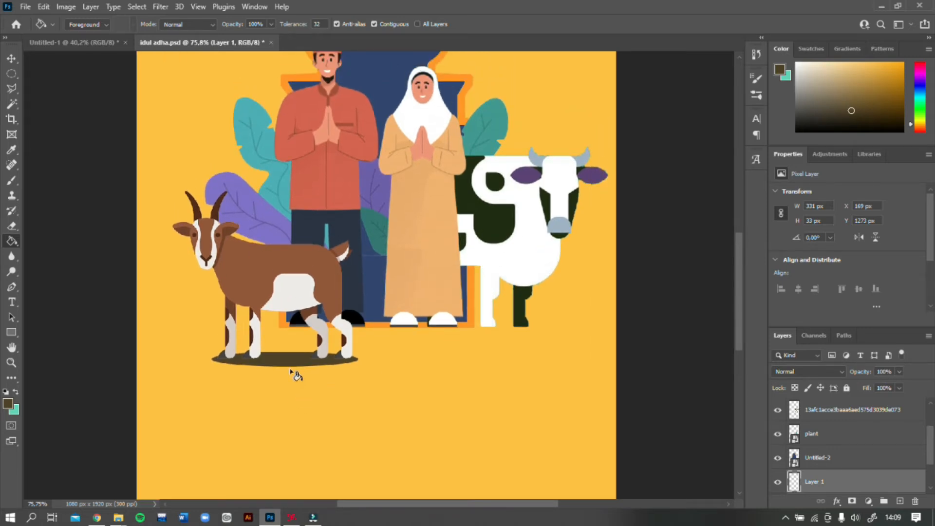
scroll(296, 375, "up", 1)
scroll(295, 375, "down", 1)
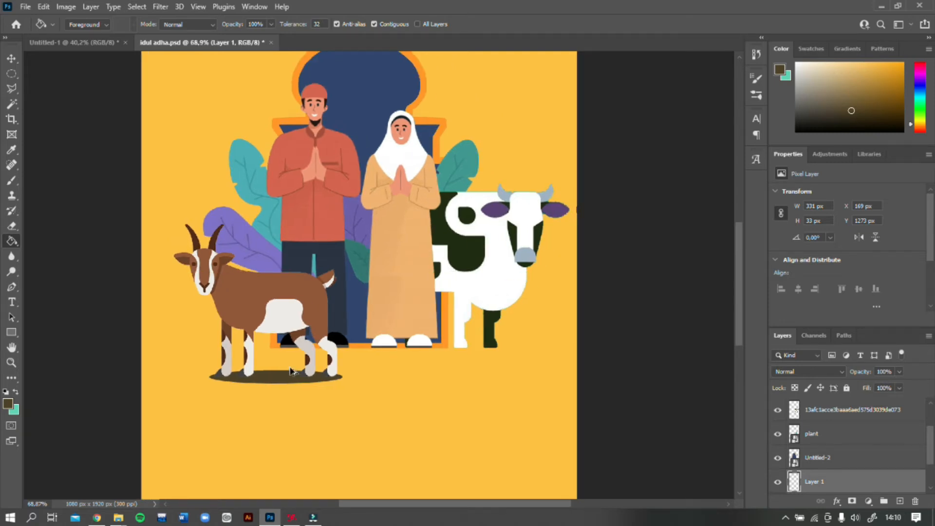
scroll(291, 372, "down", 1)
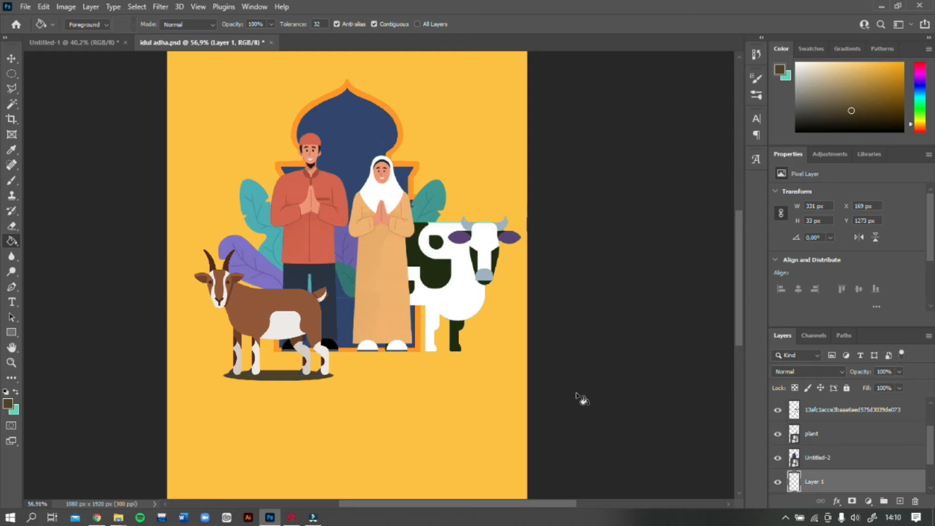
Step: Add a dark brown elliptical shadow about 315 x 30 px under the cow's hooves, at about X 668 px, Y 1205 px, and deselect
scroll(403, 375, "up", 2)
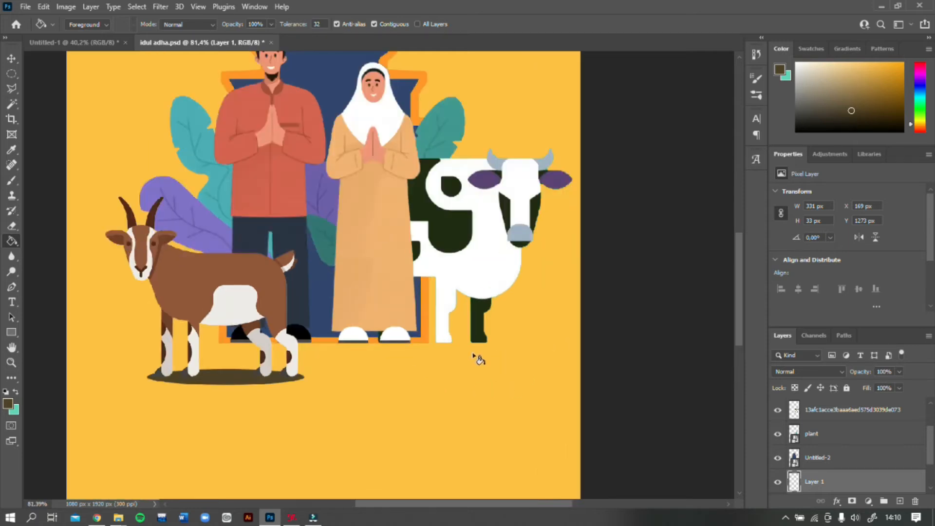
scroll(475, 357, "up", 2)
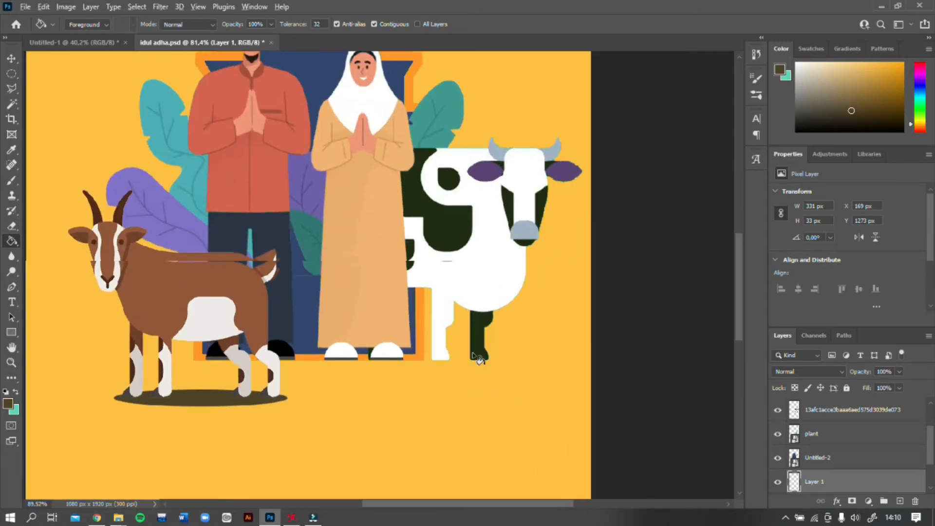
scroll(475, 358, "up", 4)
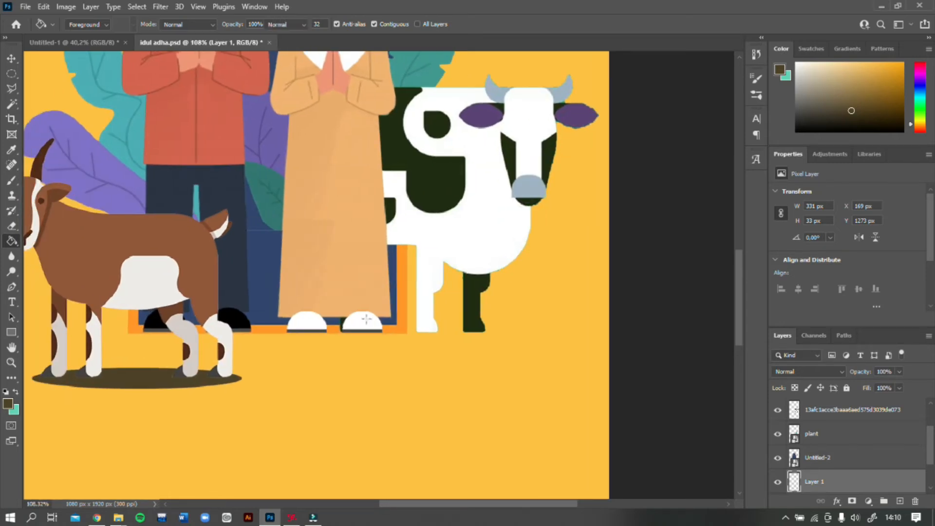
key("m")
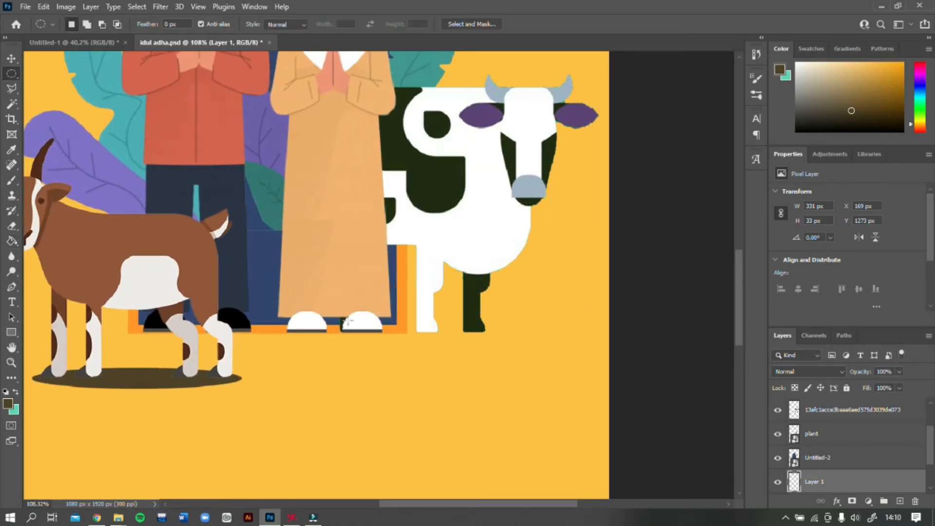
left_click_drag(384, 324, 546, 342)
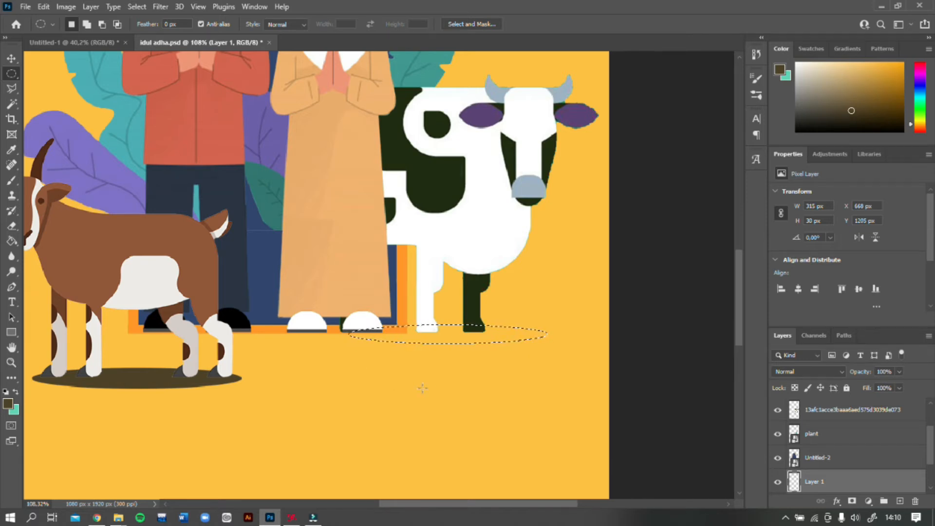
key("g")
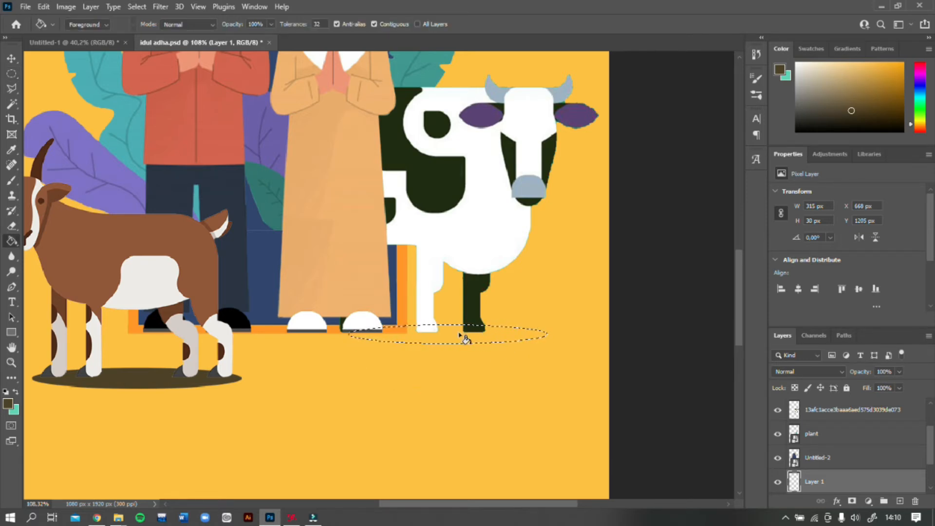
left_click(452, 341)
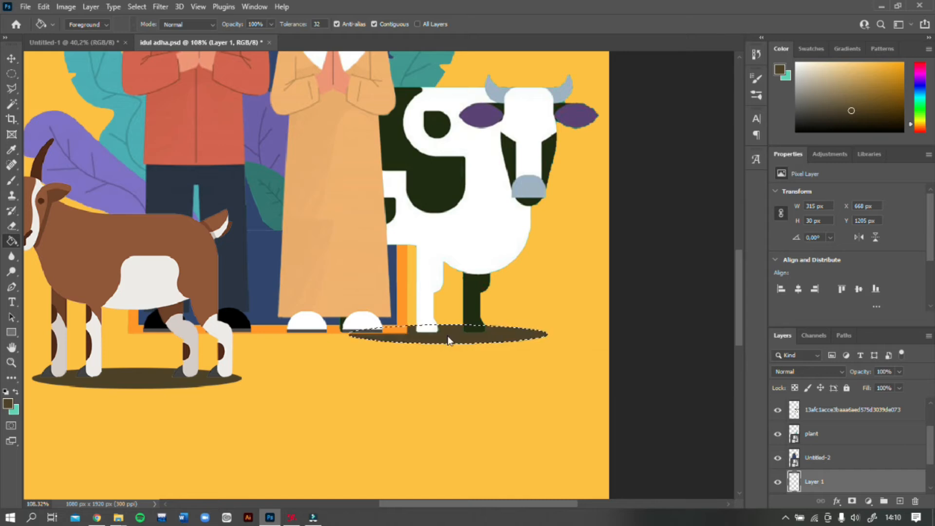
key("ctrl+d")
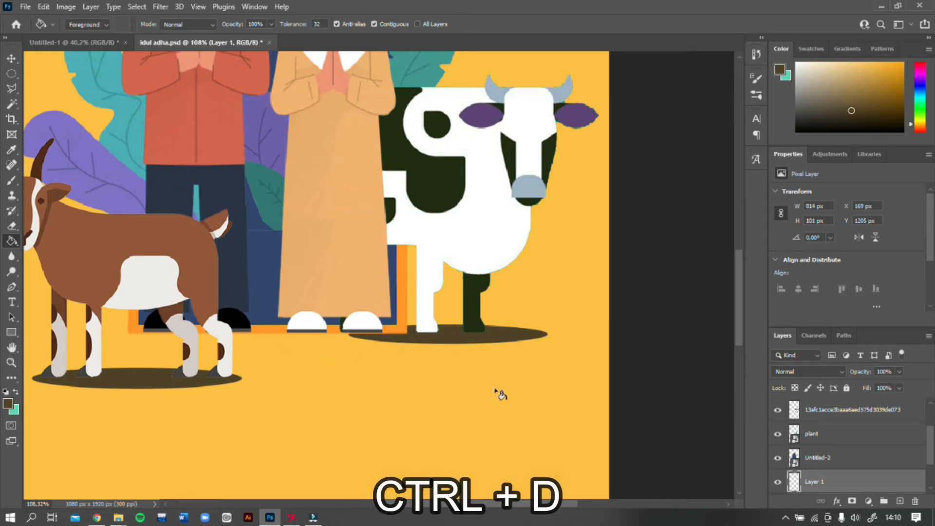
Step: Add a dark brown elliptical shadow about 198 x 34 px under the man's shoes, at about X 330 px, Y 1204 px, and deselect
scroll(507, 348, "down", 3)
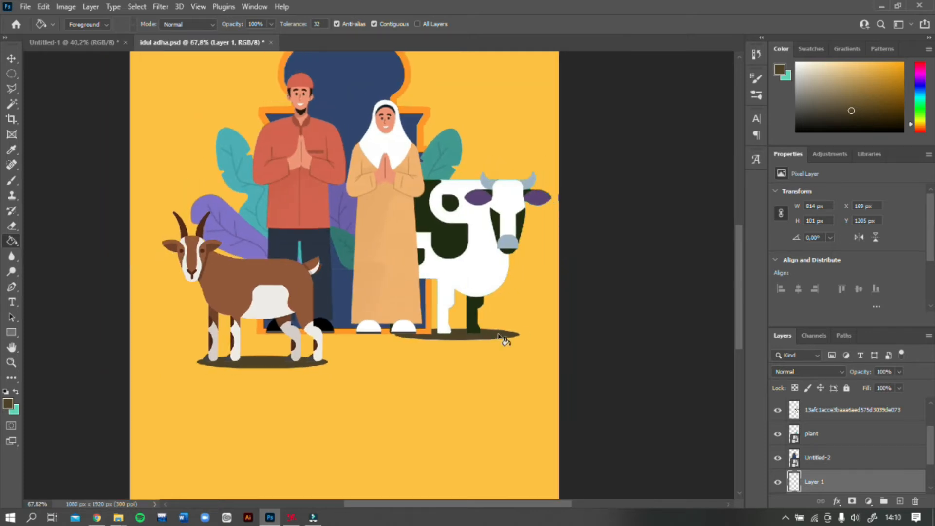
scroll(477, 351, "down", 2)
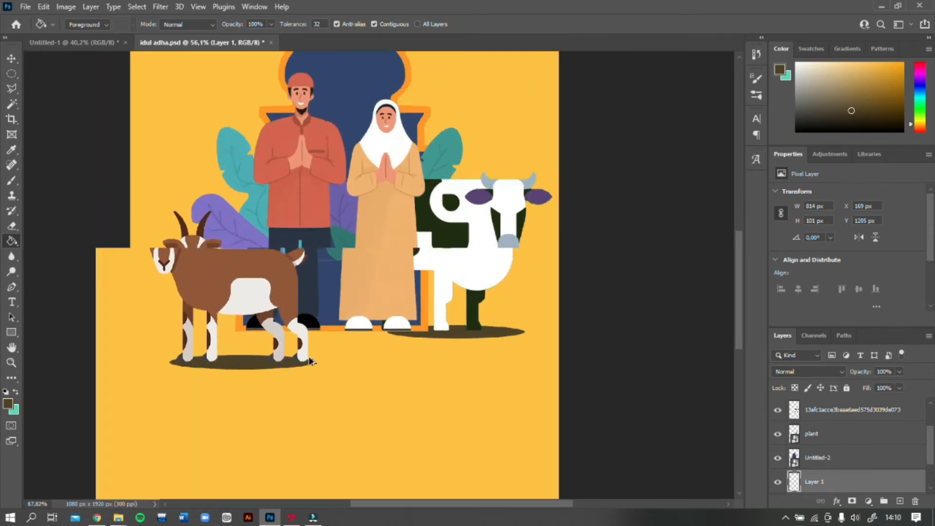
scroll(311, 361, "up", 4)
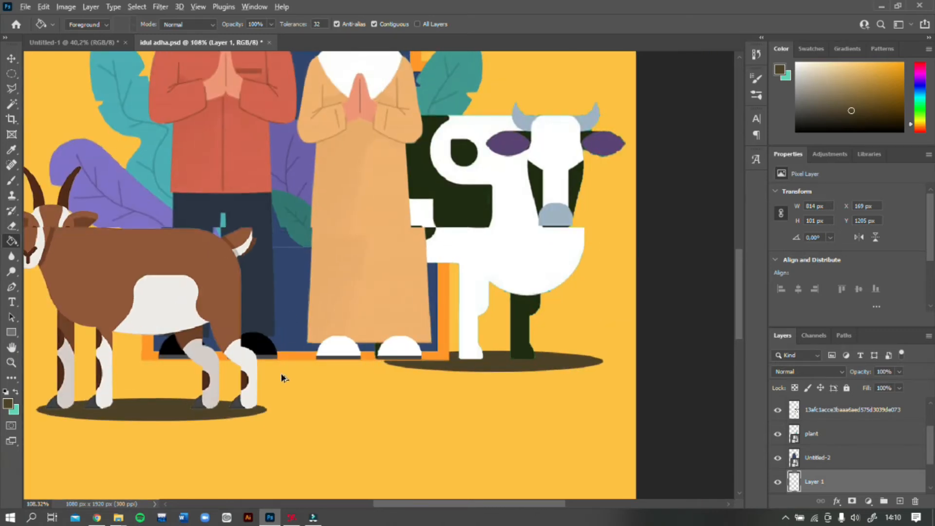
scroll(281, 373, "up", 1)
key("m")
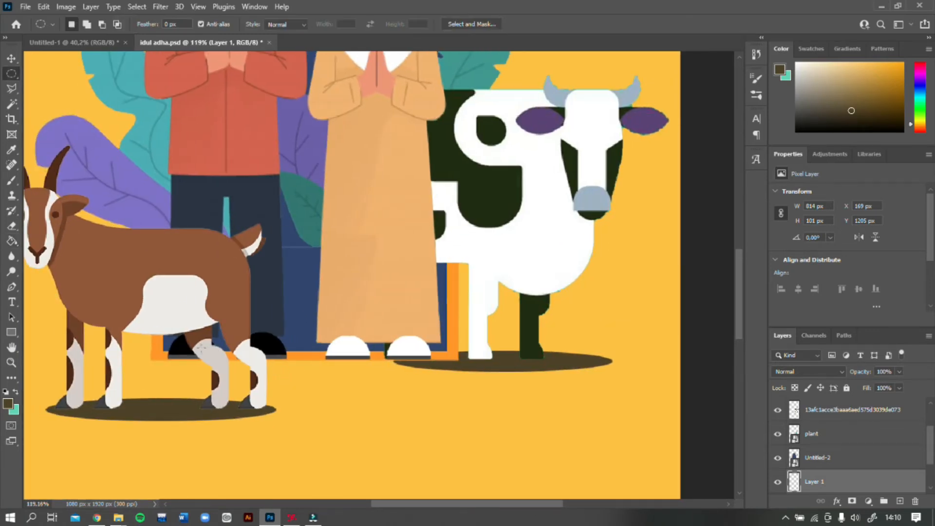
left_click_drag(166, 349, 295, 372)
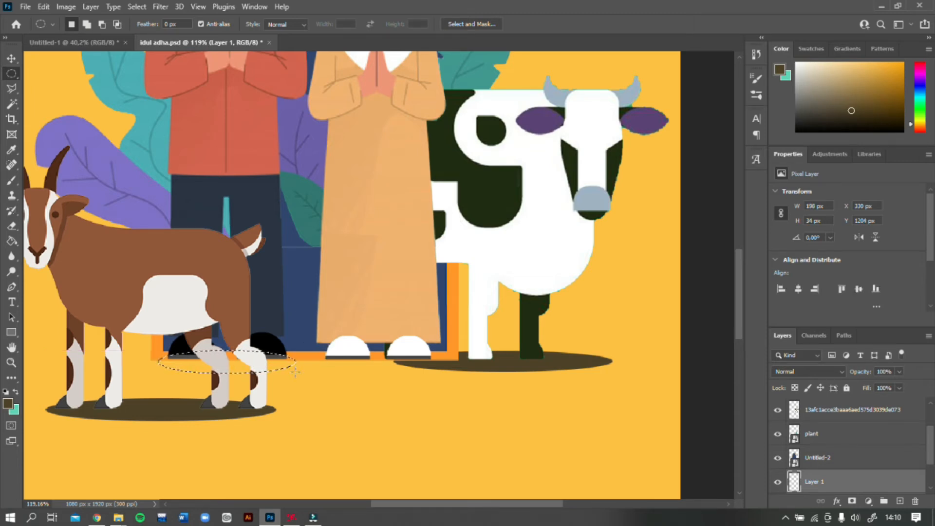
key("g")
left_click(234, 374)
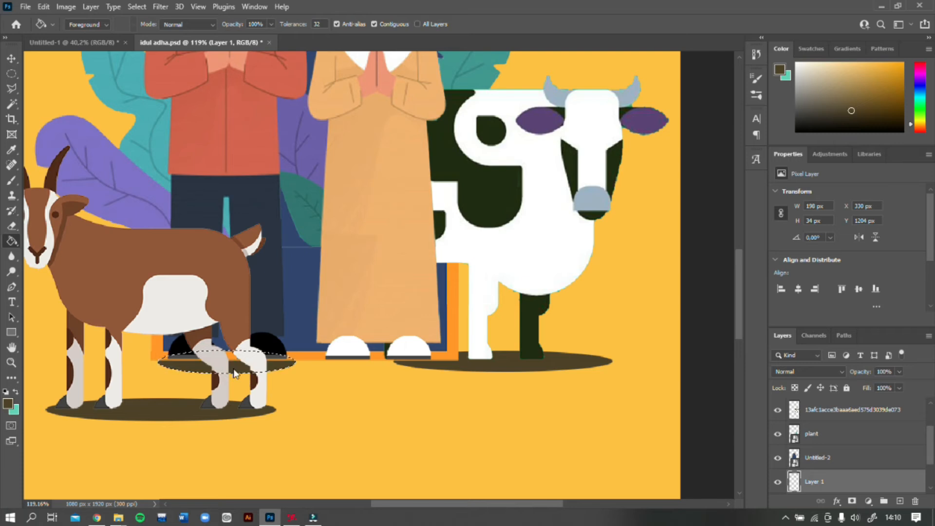
left_click_drag(234, 373, 235, 373)
key("ctrl+d")
Step: Select the couple illustration's layer 2021.06.10-12.13 and move it straight down 2 px to Y 543 px
scroll(605, 361, "right", 1)
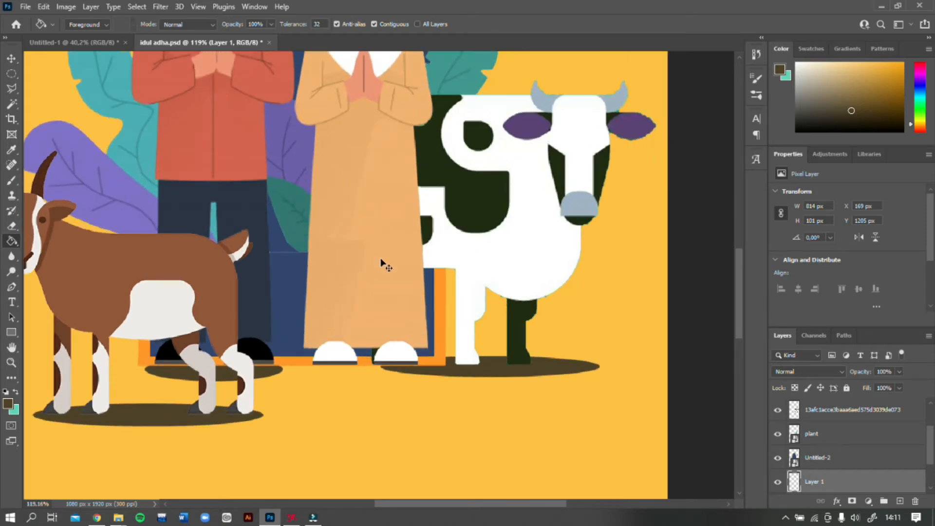
left_click_drag(385, 263, 382, 264)
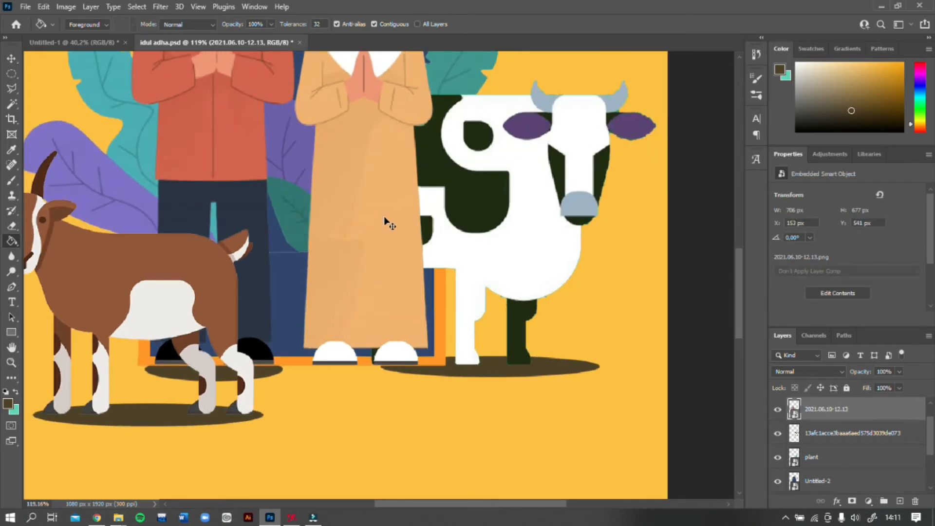
left_click_drag(385, 220, 385, 217)
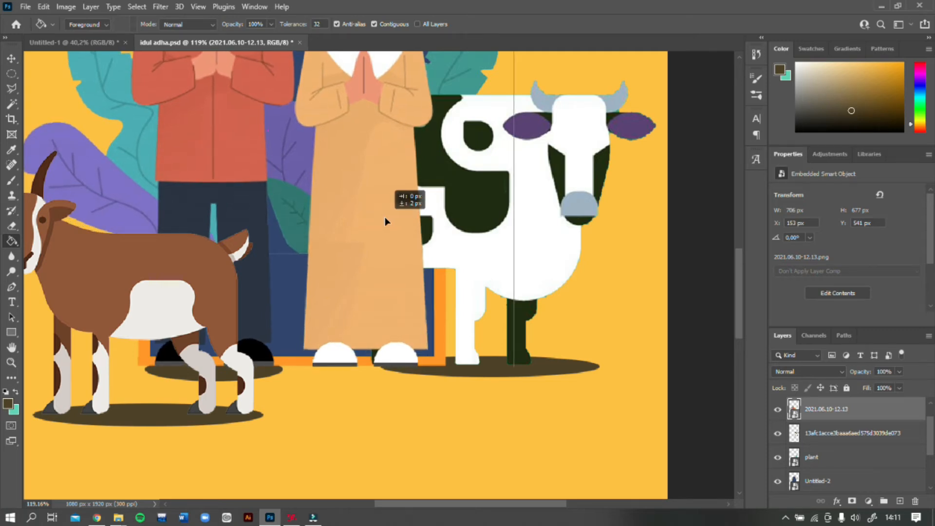
left_click_drag(385, 217, 385, 218)
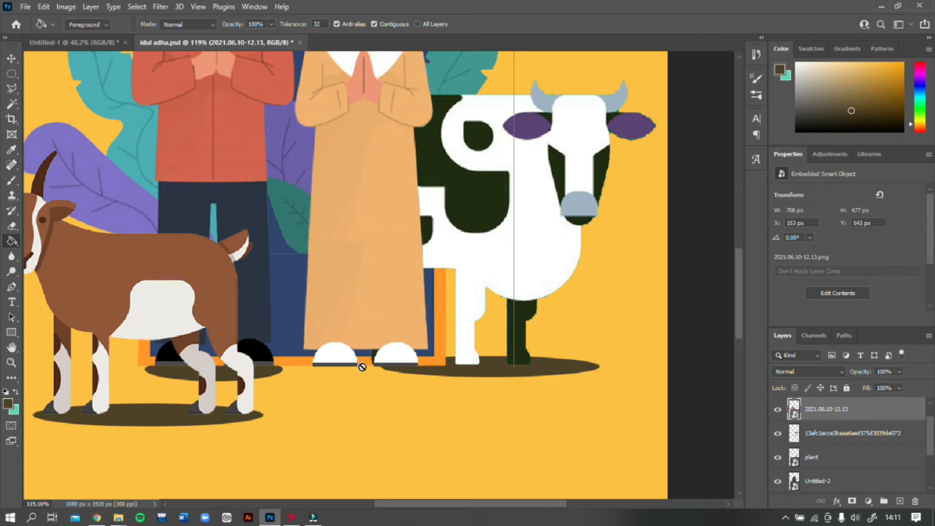
Step: Select the ground-shadow layer Layer 1 below Untitled-2, and briefly hide and show it to verify its contents
scroll(364, 393, "up", 2)
key("m")
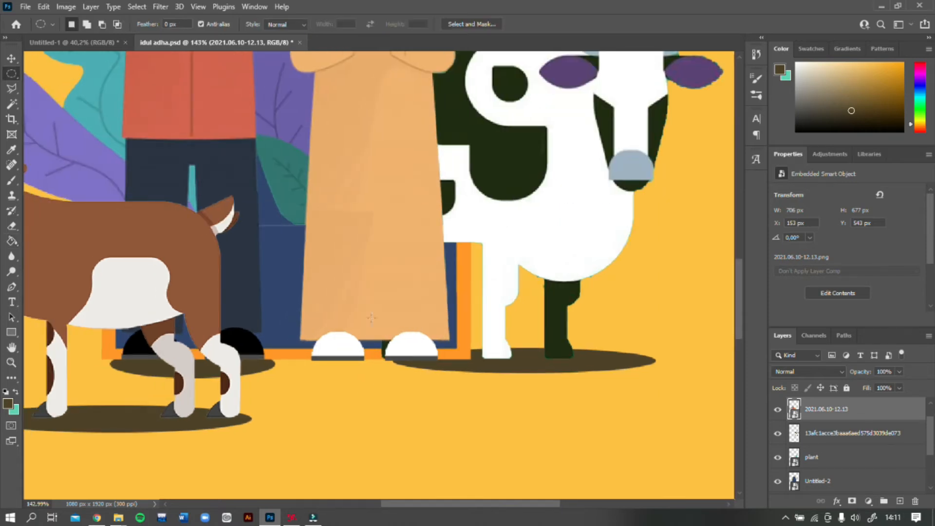
left_click_drag(305, 355, 422, 364)
left_click(428, 364)
scroll(869, 460, "down", 3)
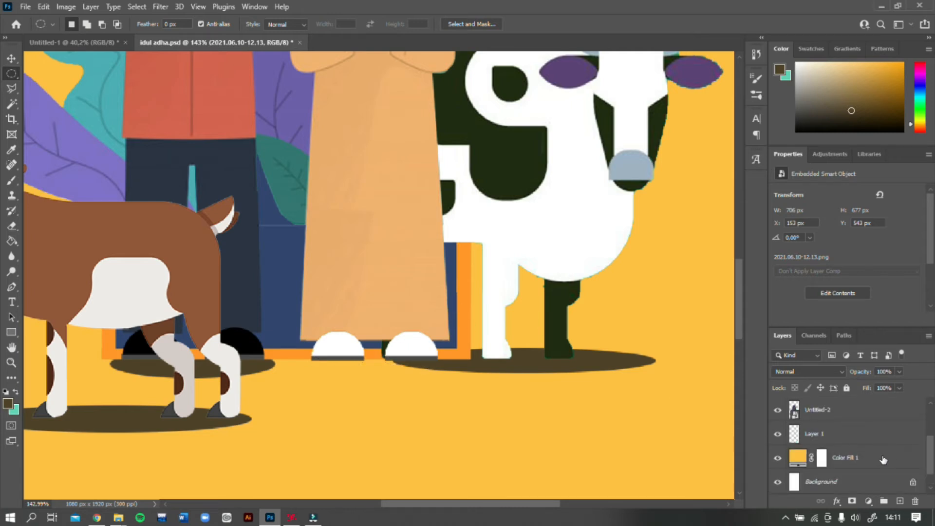
left_click(834, 435)
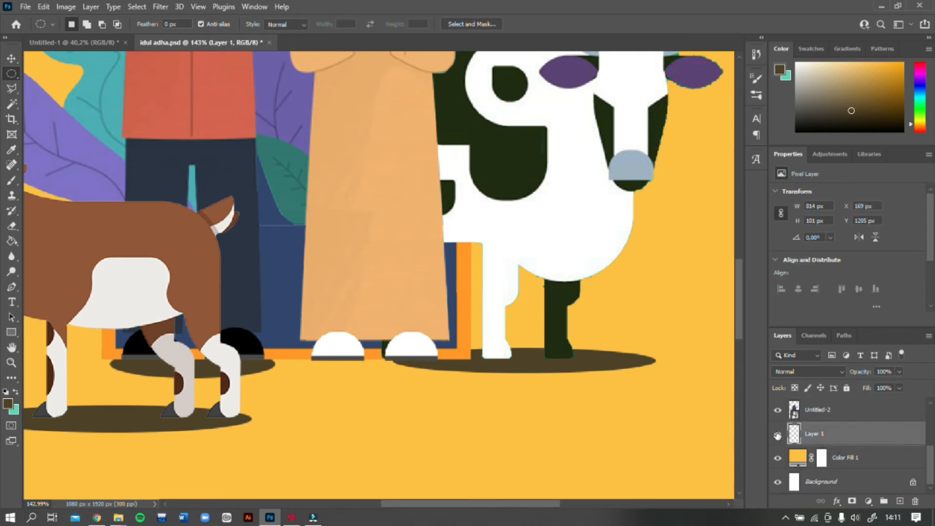
left_click(778, 435)
left_click(778, 435)
Step: Add a dark brown elliptical shadow about 201 x 26 px under the woman's shoes, at about X 550 px, Y 1212 px, and deselect
left_click_drag(303, 357, 469, 374)
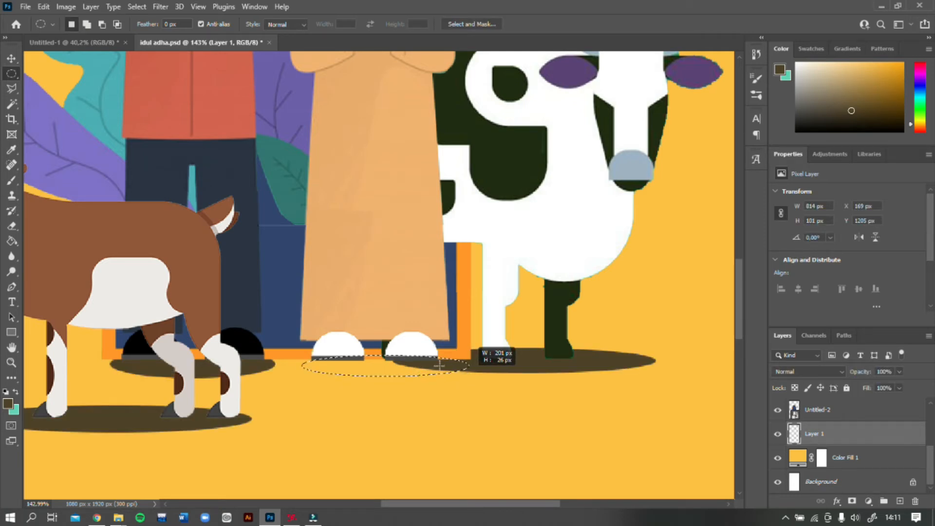
left_click_drag(407, 367, 401, 368)
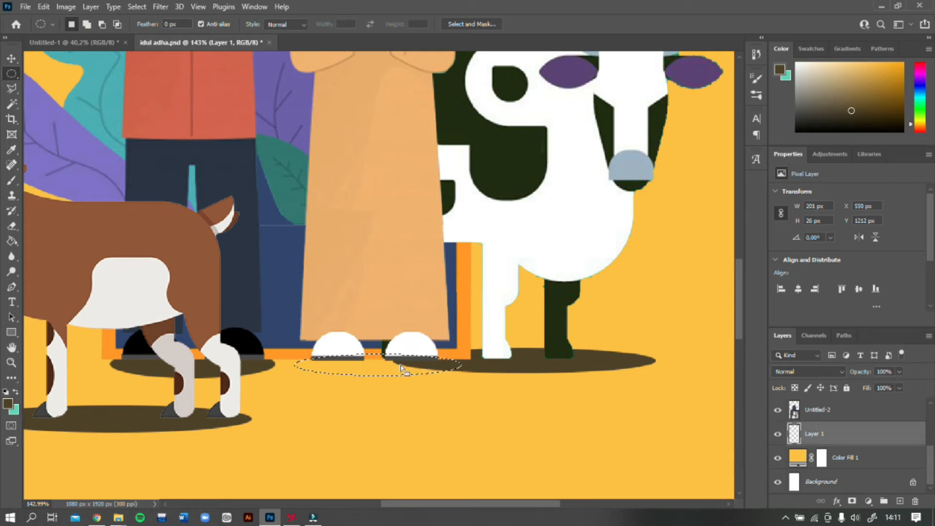
key("g")
left_click(391, 374)
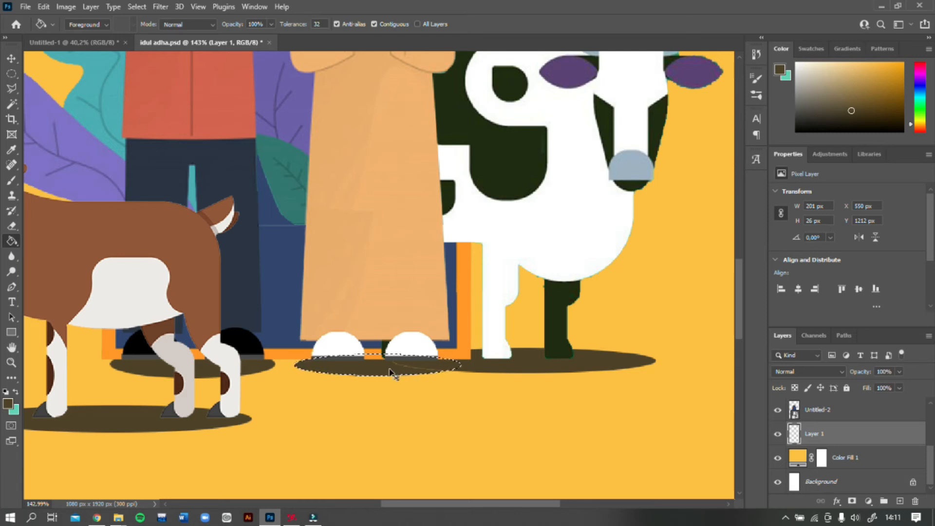
key("ctrl+d")
Step: Examine all ground shadows against the whole poster, comparing the composition with Layer 1 hidden and shown
scroll(469, 370, "down", 1)
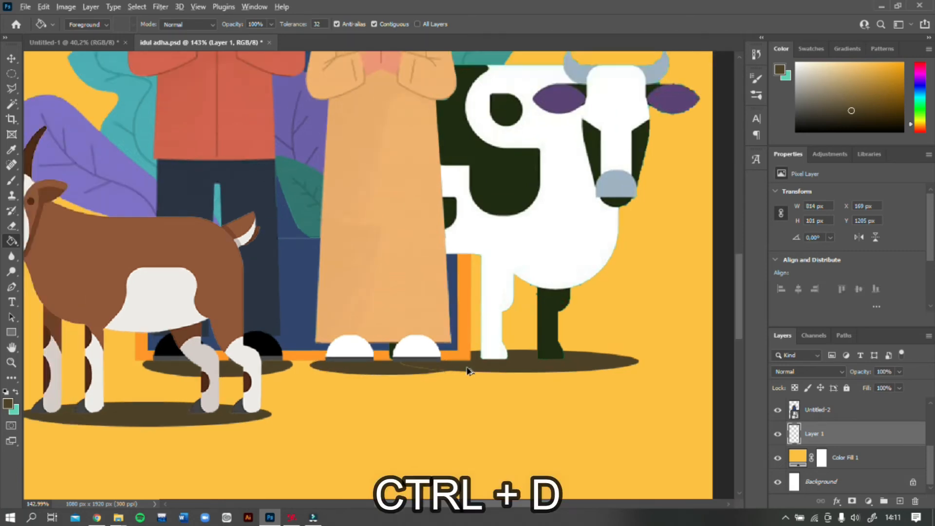
scroll(467, 372, "down", 4)
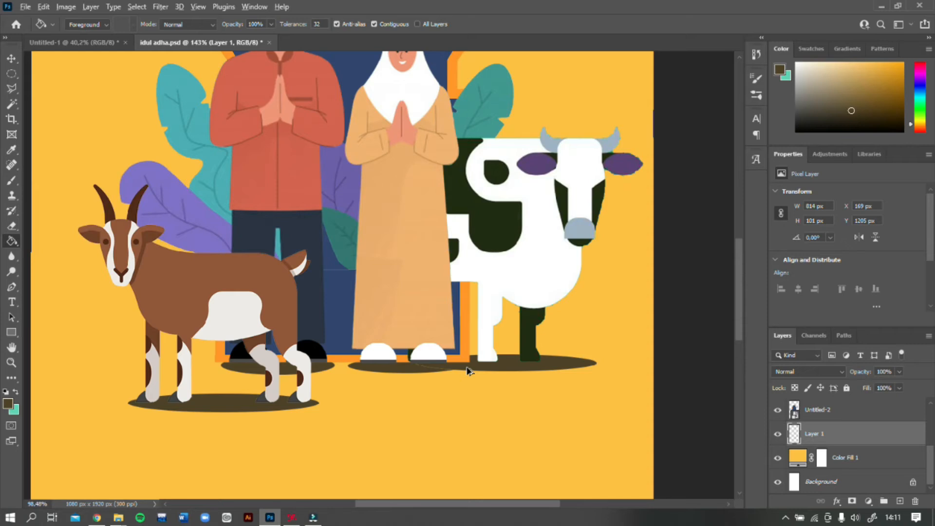
scroll(467, 371, "down", 3)
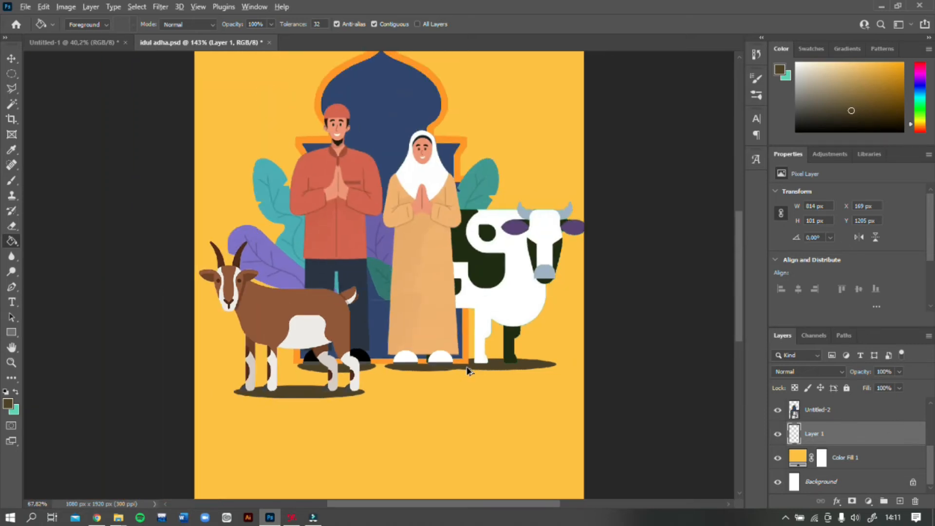
left_click_drag(549, 336, 480, 364)
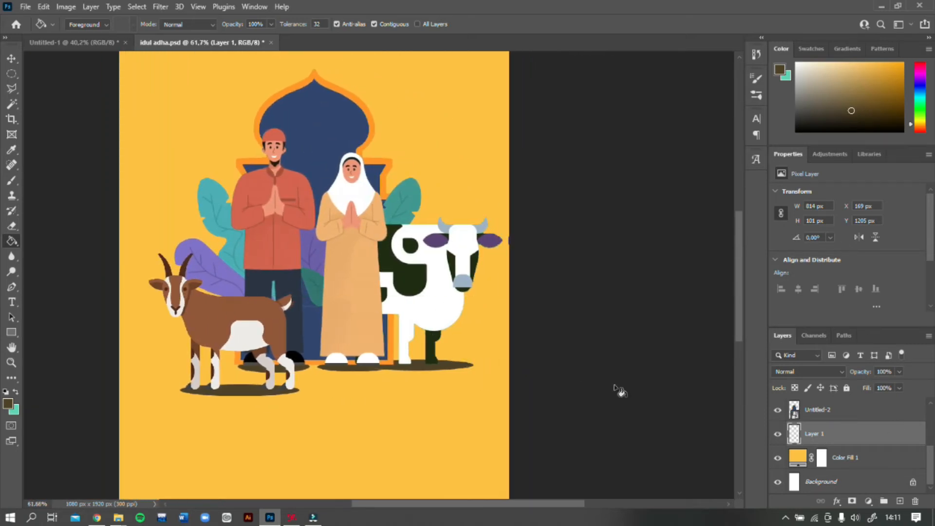
left_click(777, 434)
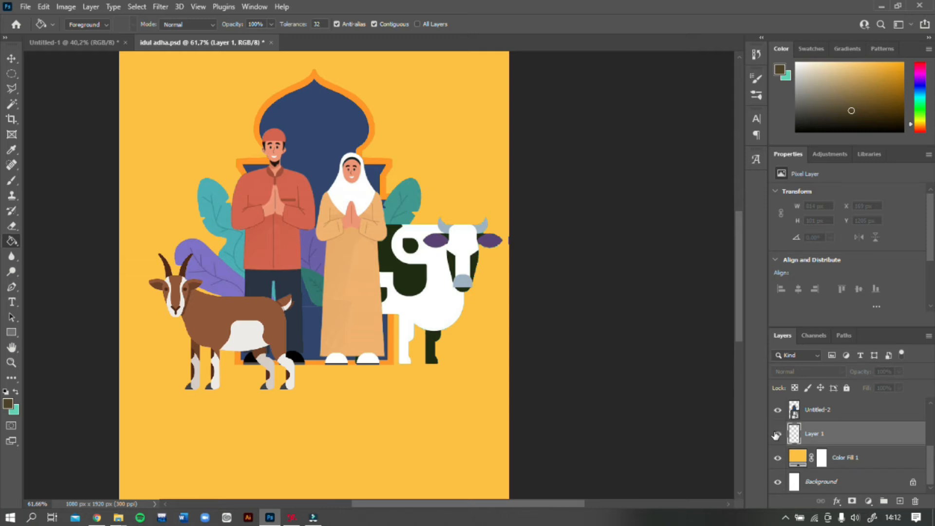
left_click(777, 434)
scroll(287, 322, "down", 2)
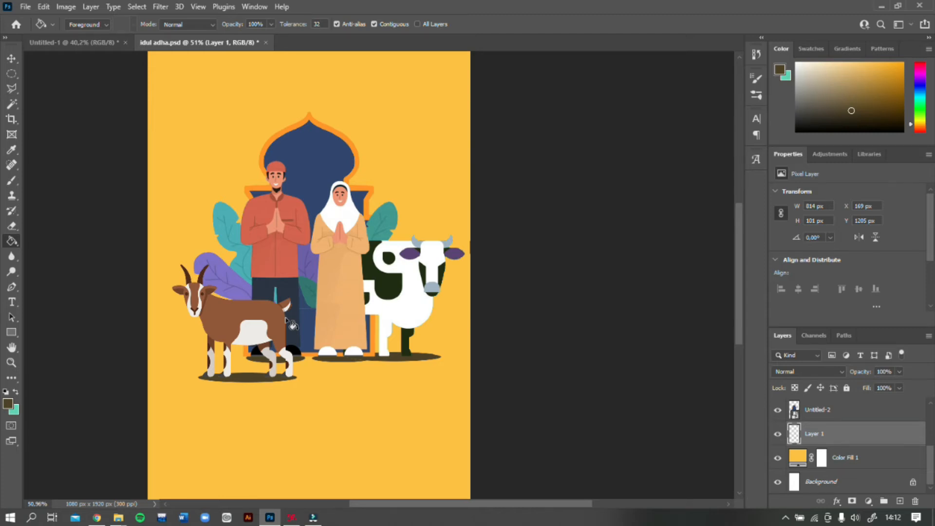
scroll(275, 292, "down", 1)
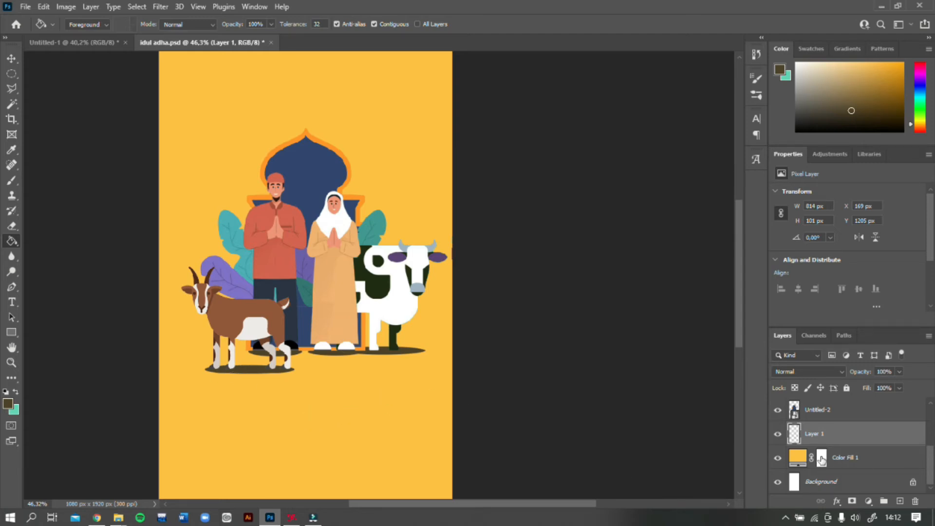
left_click(778, 434)
left_click(778, 435)
Step: Lower the opacity of the ground-shadow layer Layer 1 to 49%
left_click(900, 372)
left_click(898, 372)
left_click(900, 373)
left_click_drag(889, 390, 887, 390)
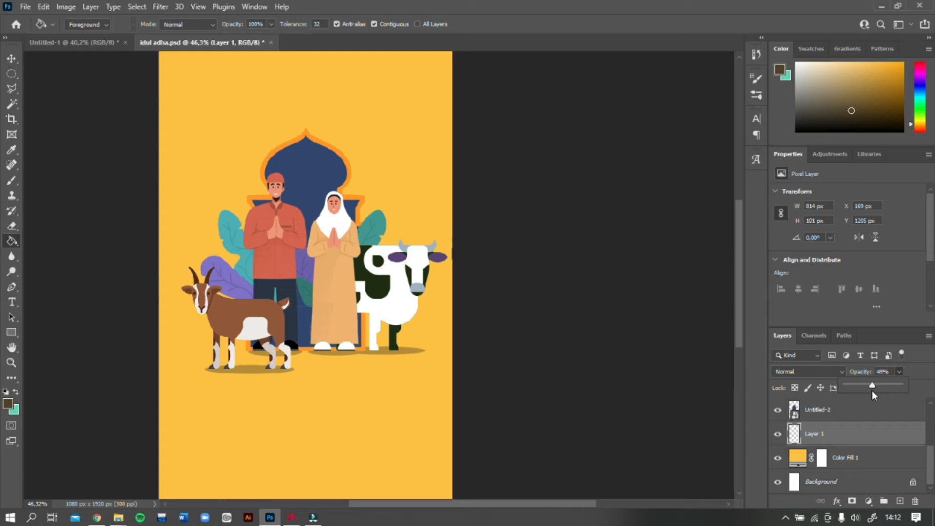
left_click(892, 457)
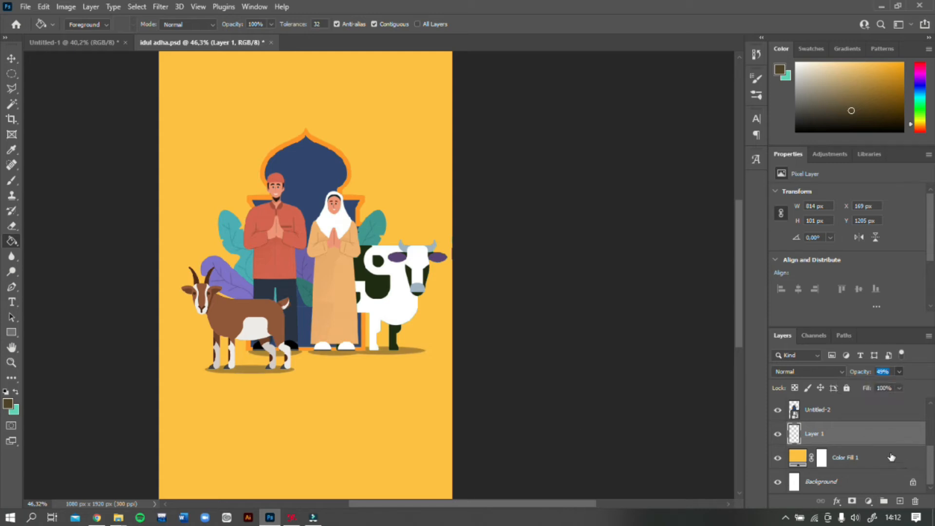
Step: Review the arch, couple, animals and softened ground shadows up close and in the full poster layout
scroll(396, 326, "down", 2)
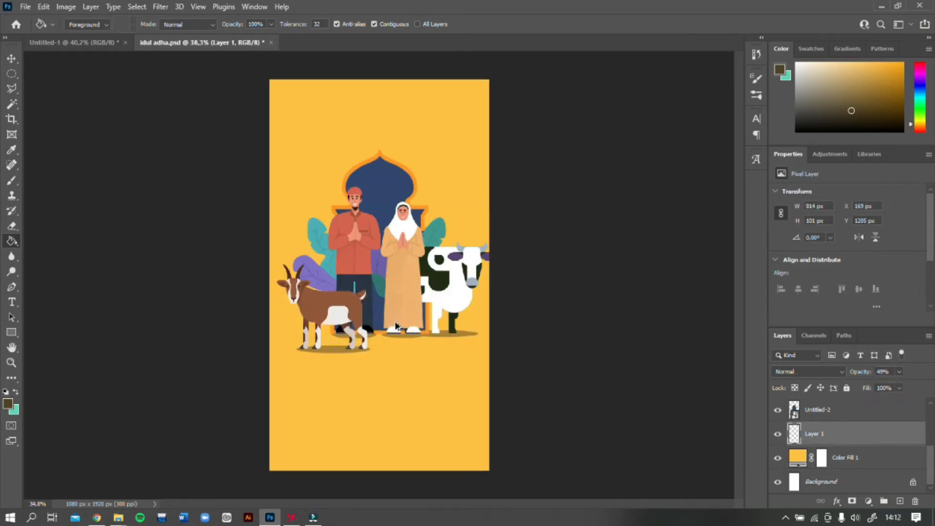
scroll(396, 325, "down", 2)
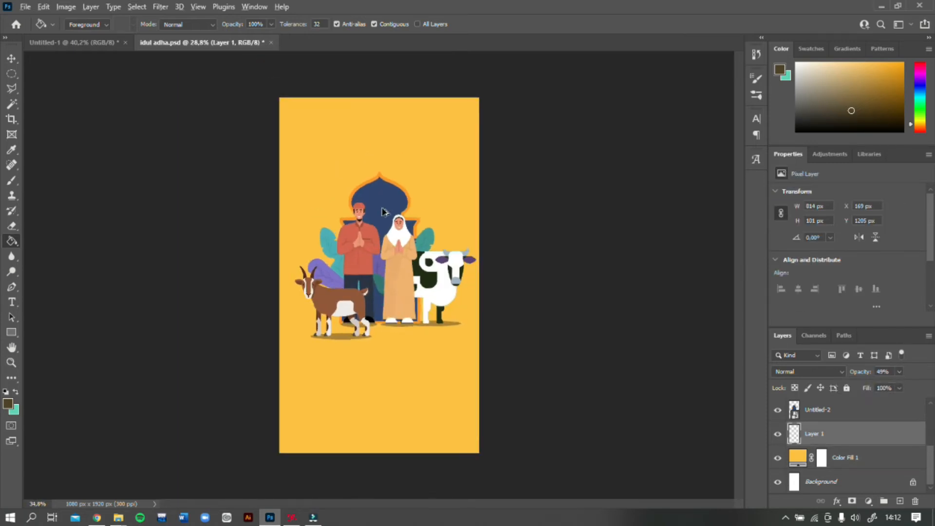
scroll(383, 209, "up", 1)
scroll(389, 204, "down", 2)
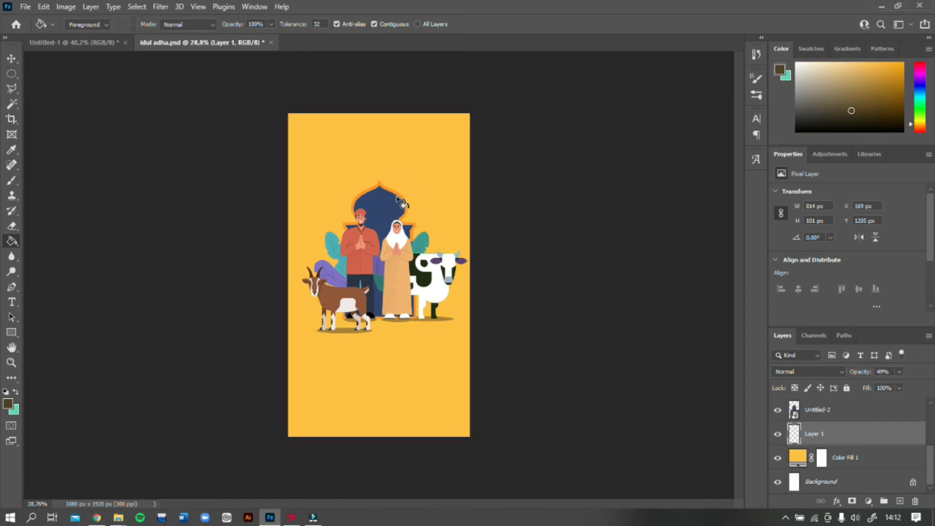
scroll(400, 199, "up", 2)
scroll(433, 182, "up", 2)
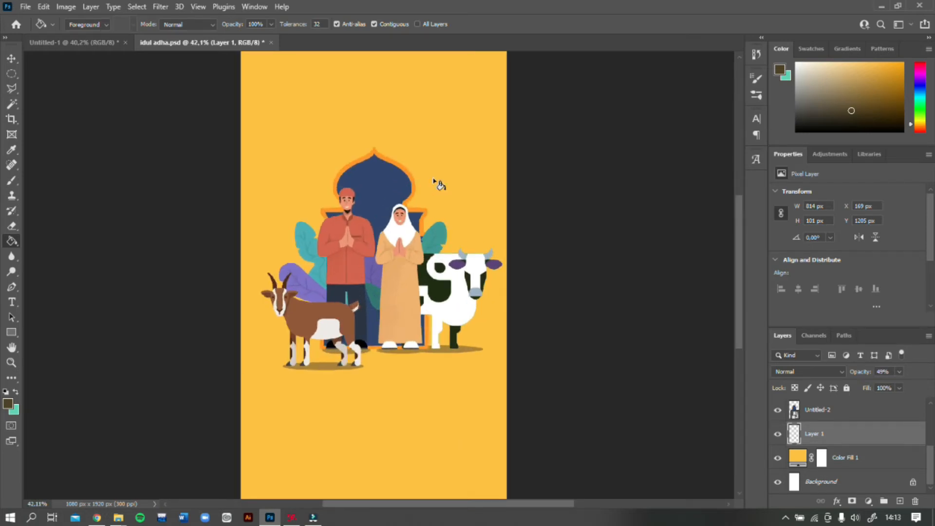
scroll(423, 206, "up", 2)
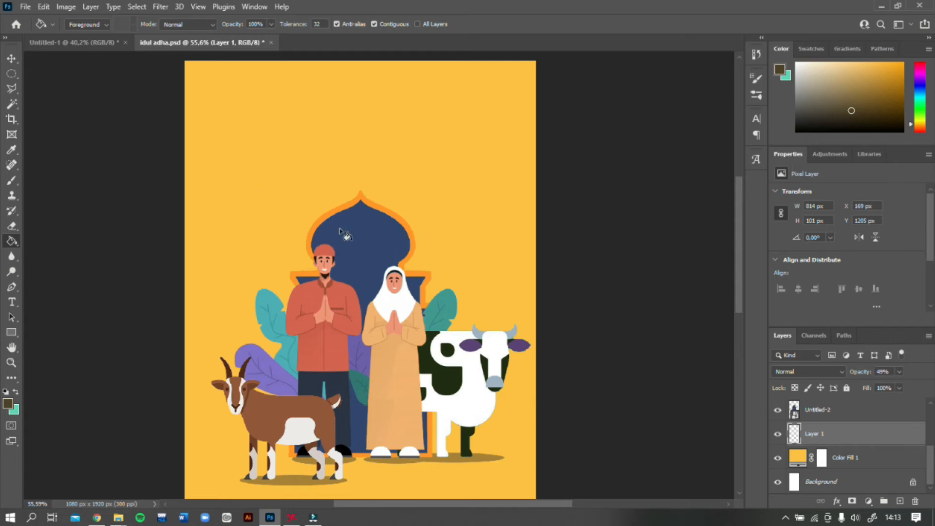
scroll(341, 236, "down", 2)
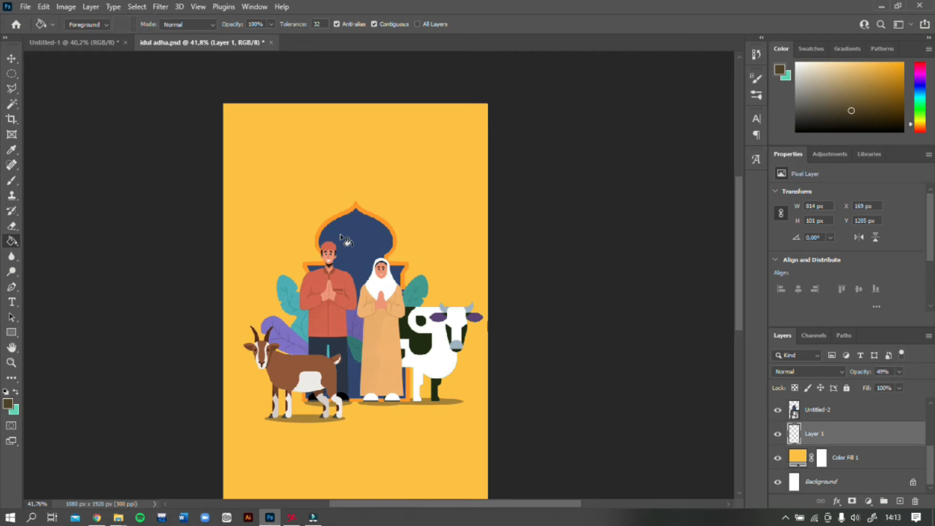
scroll(385, 214, "up", 5)
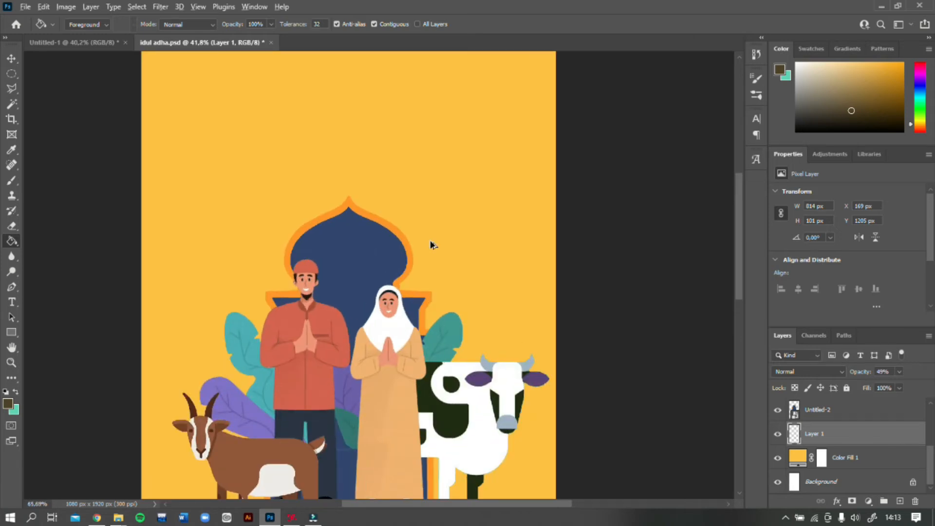
scroll(427, 311, "up", 2)
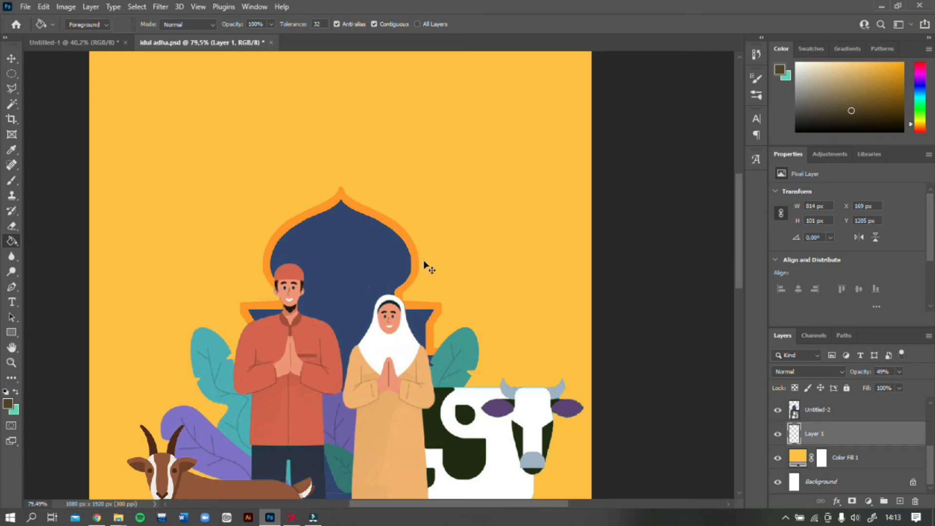
scroll(393, 242, "down", 2)
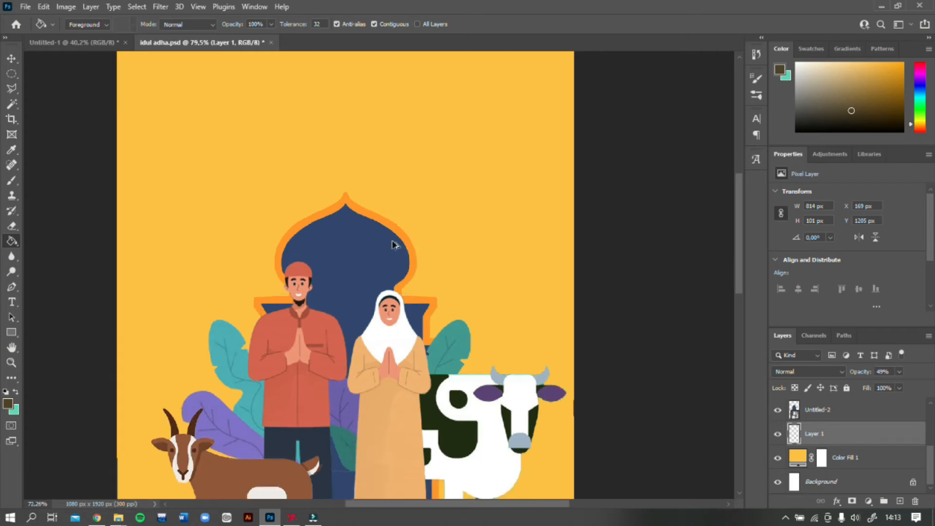
scroll(393, 242, "down", 3)
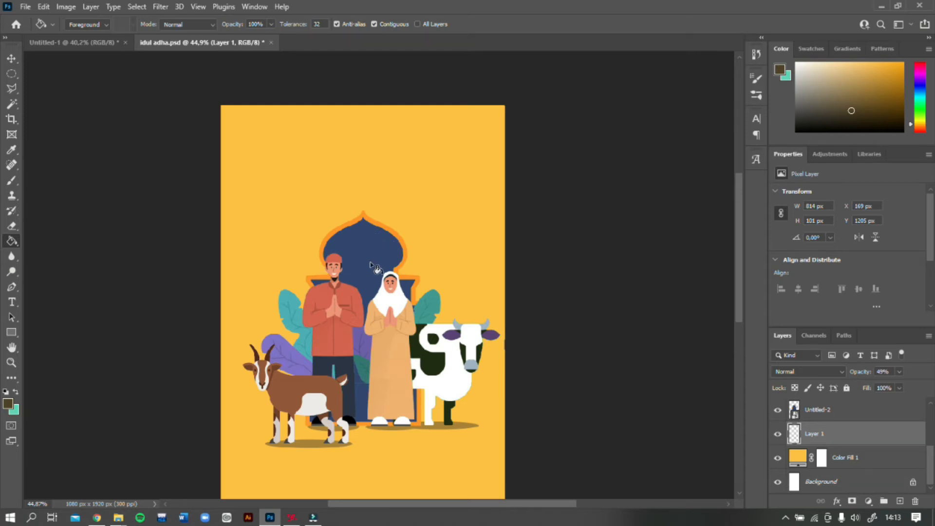
scroll(431, 276, "down", 1)
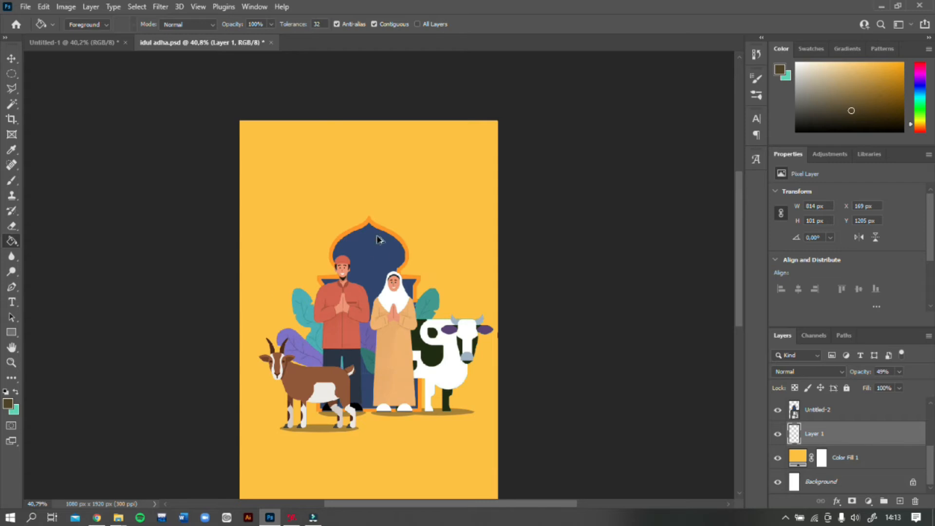
scroll(378, 239, "down", 1)
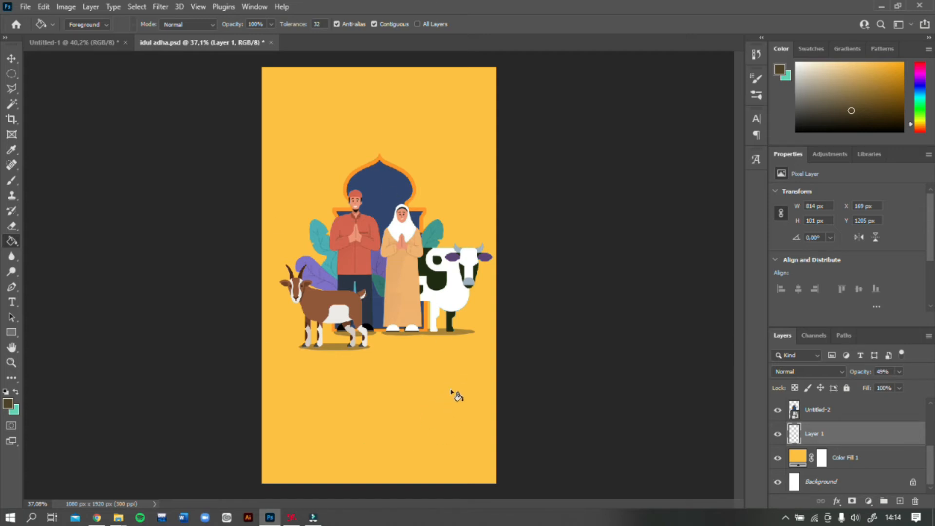
scroll(407, 244, "up", 3)
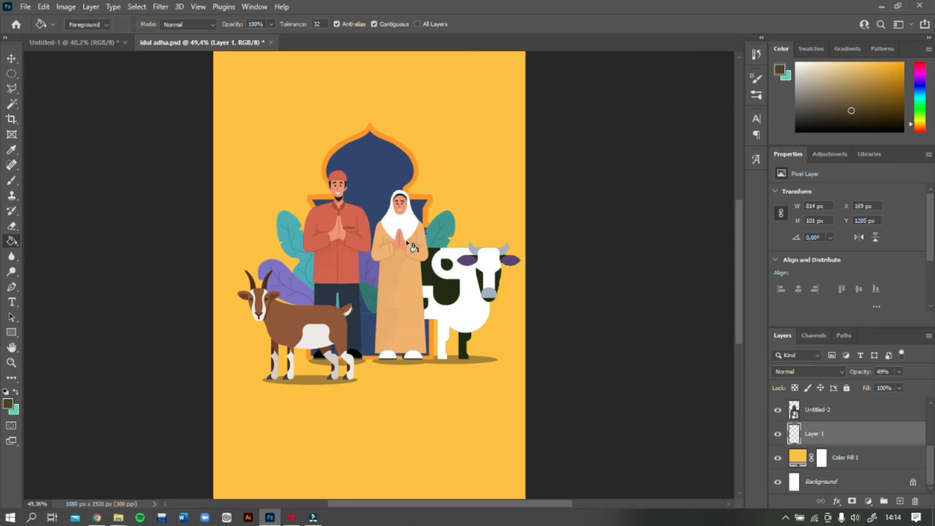
scroll(407, 243, "down", 3)
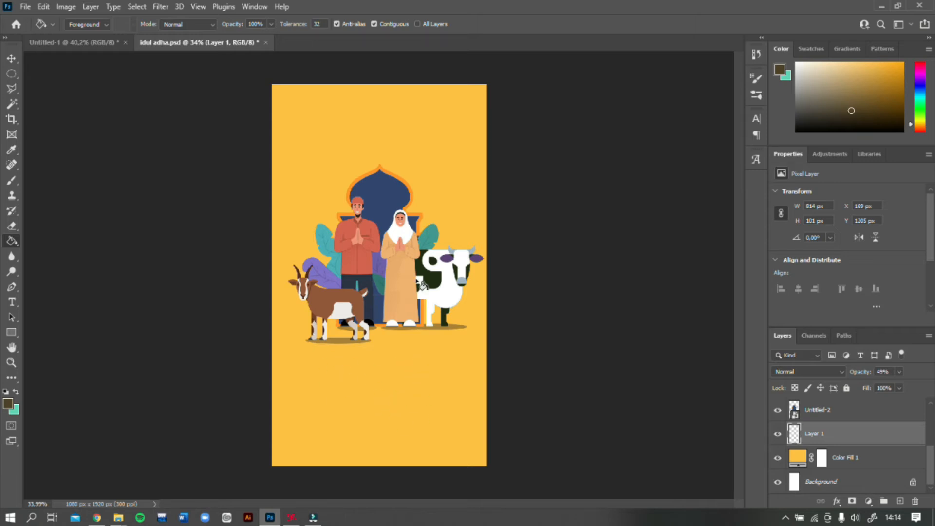
scroll(413, 212, "up", 1)
scroll(413, 212, "up", 1)
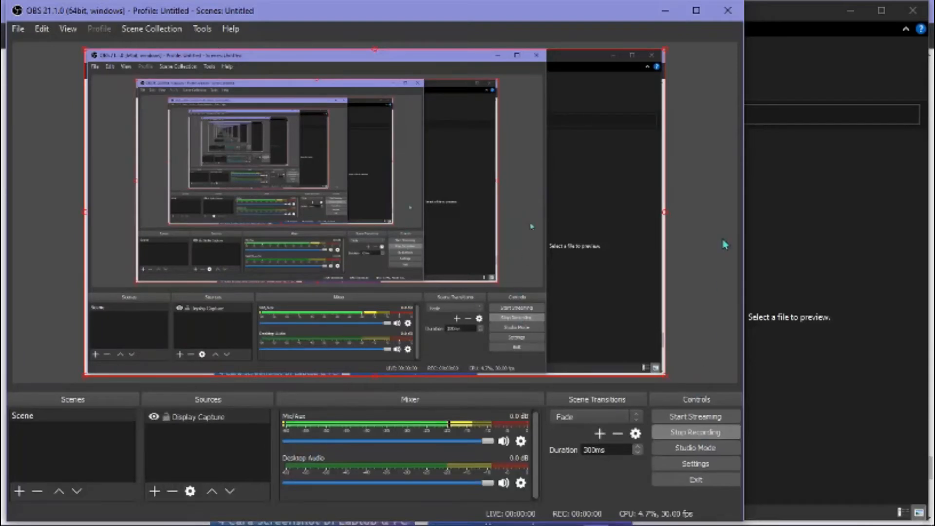
Step: Dismiss the OBS window and switch to Photoshop with the Hasil.psd poster
left_click(737, 10)
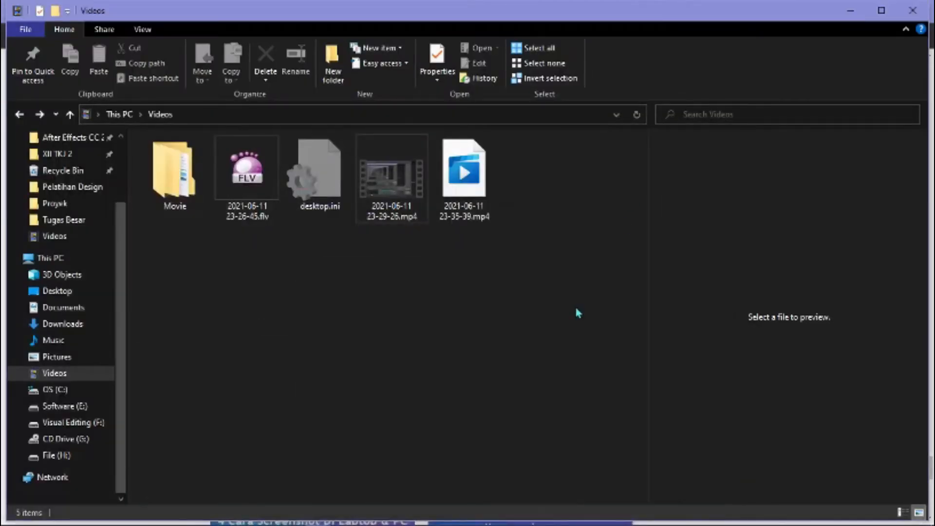
left_click(553, 520)
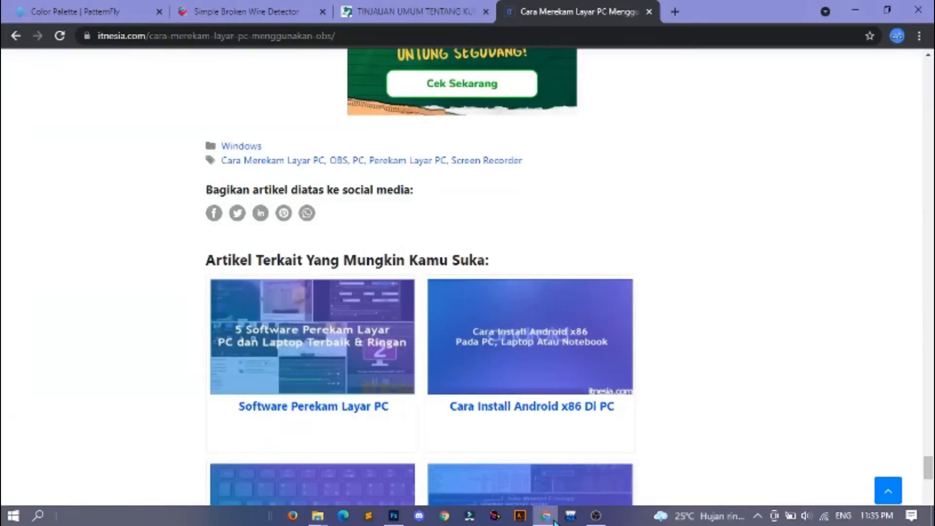
left_click(404, 520)
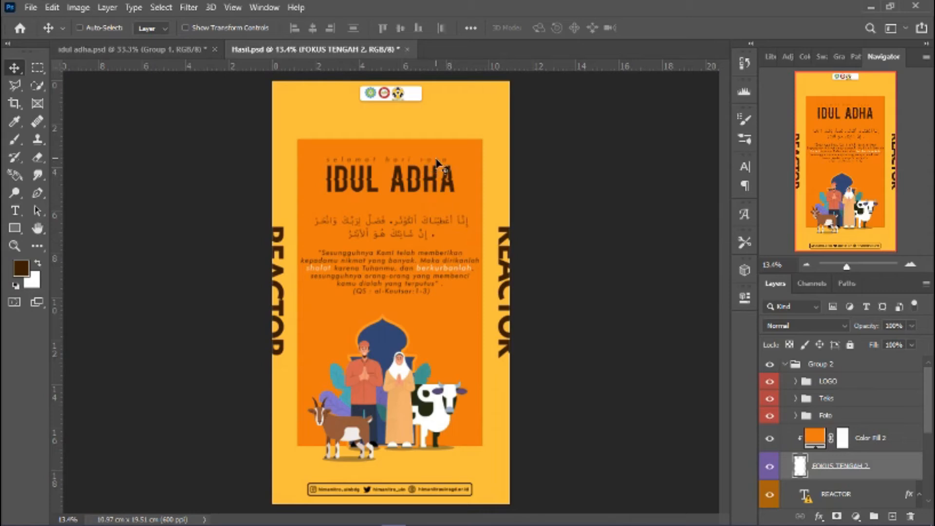
Step: Try shifting the orange rectangle layer FOKUS TENGAH 2 to the right by 60 px and return it by the same distance
key("ctrl")
key("shift+Right")
key("shift+Right")
key("shift+Right")
key("shift+Right")
key("shift+Right")
key("shift+Right")
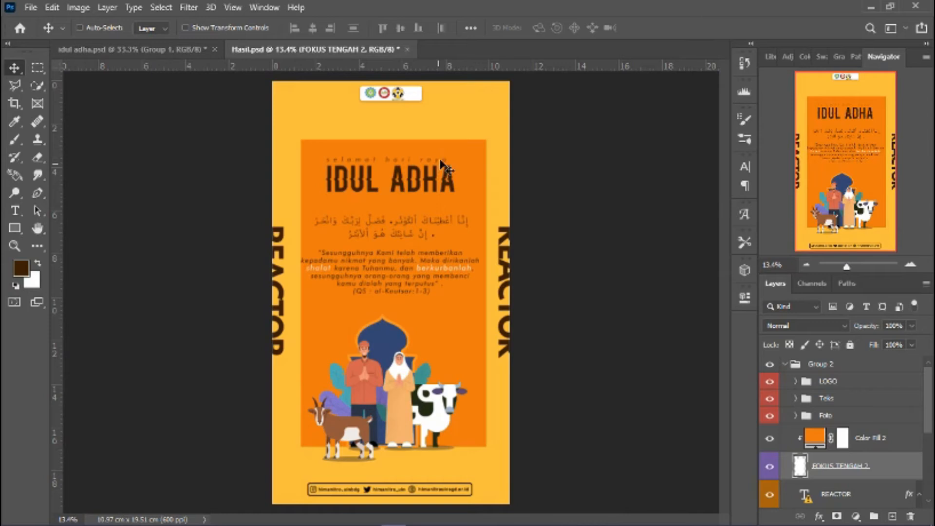
key("shift+Left")
key("shift+Left")
key("shift+Left")
key("shift+Left")
key("shift+Left")
key("shift+Left")
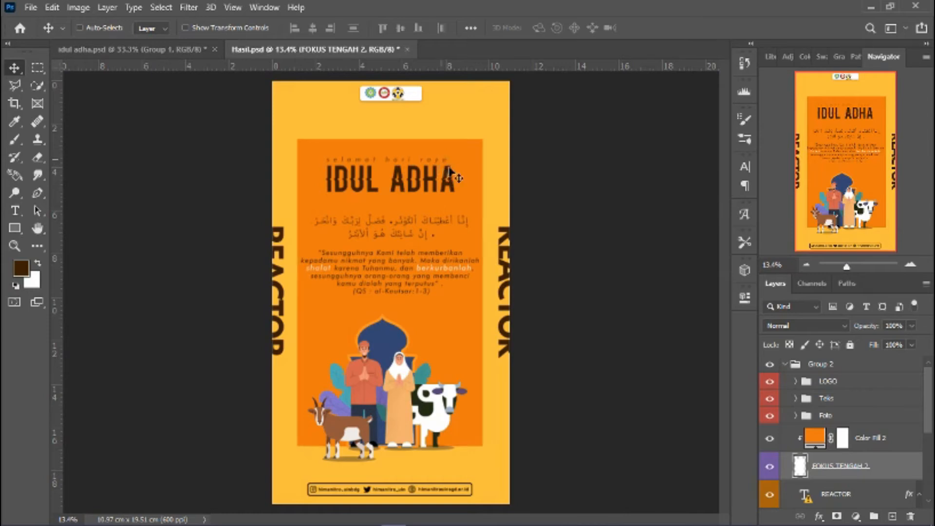
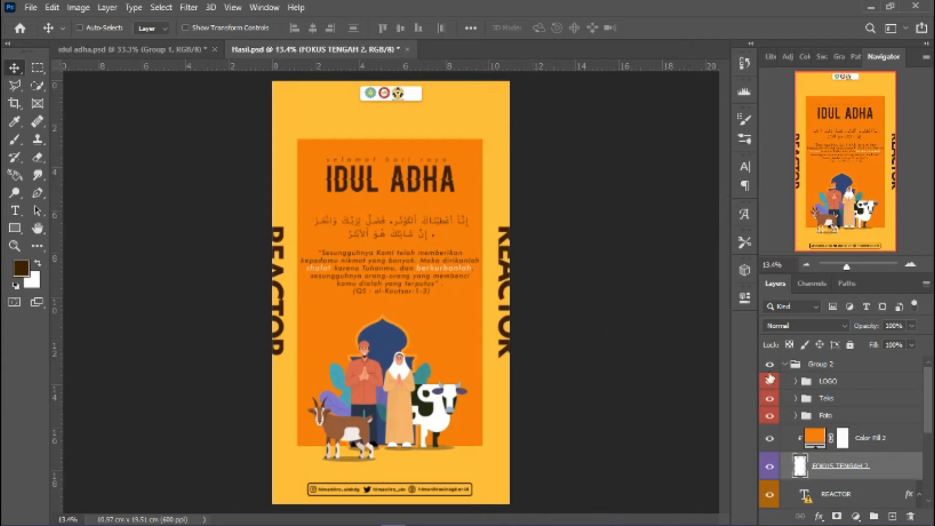
Step: Expand the Teks group and inspect the font settings of the "selamat hari raya" text
left_click(796, 398)
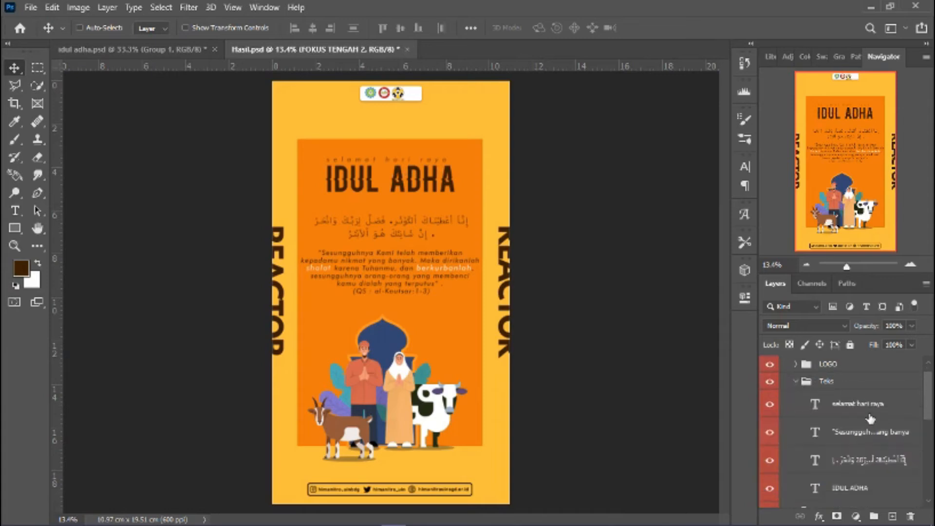
left_click(434, 285, "ctrl")
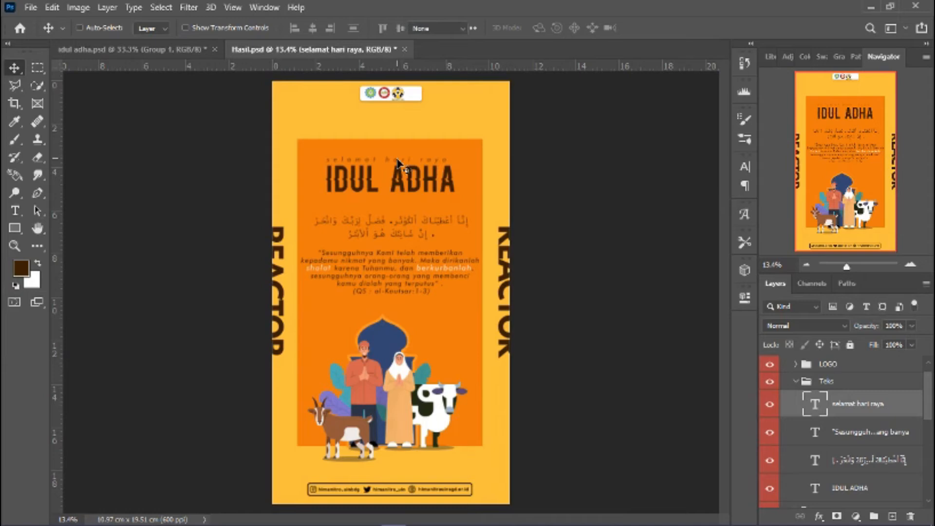
double_click(397, 160)
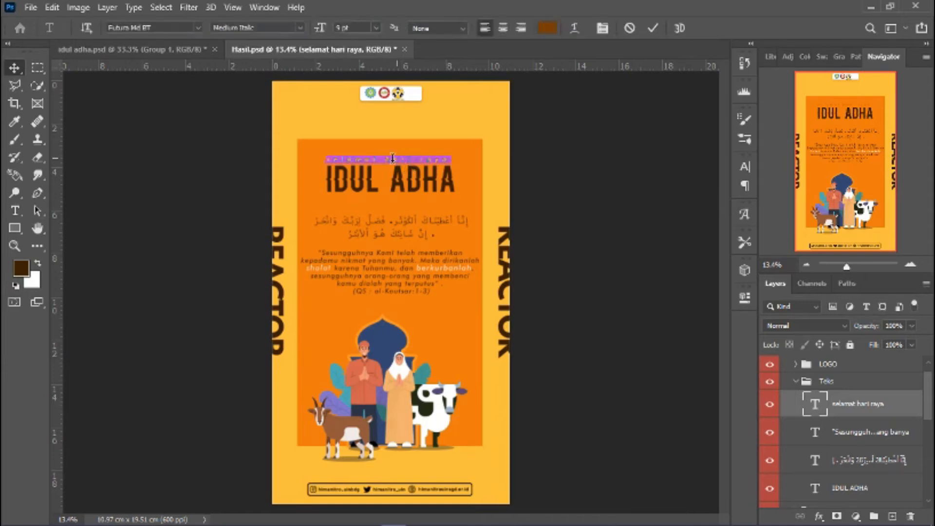
left_click(375, 164)
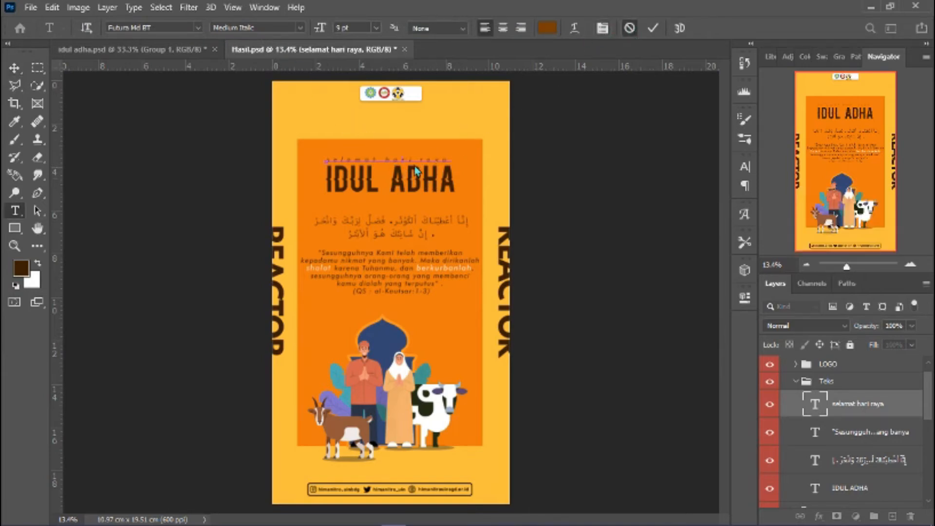
Step: Inspect the font settings of the "IDUL ADHA" title text, leaving its content unedited
left_click(422, 181, "ctrl")
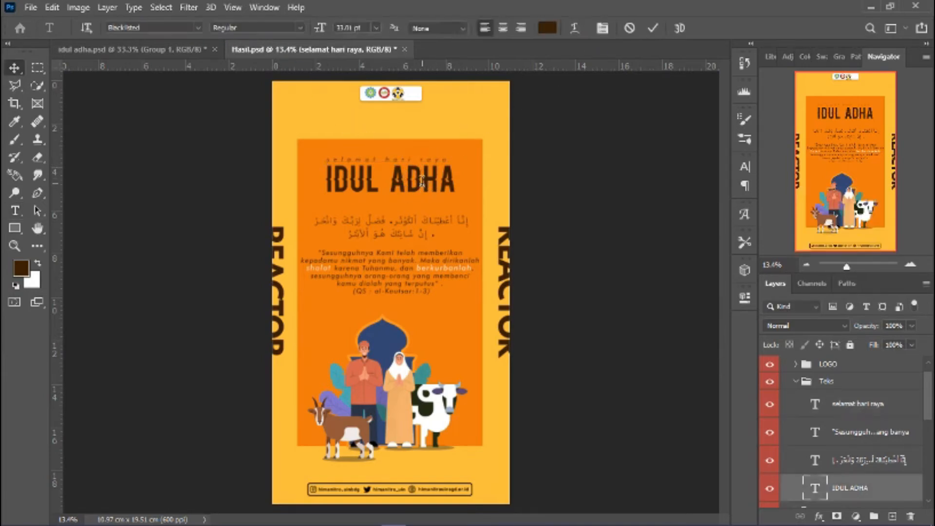
double_click(422, 181)
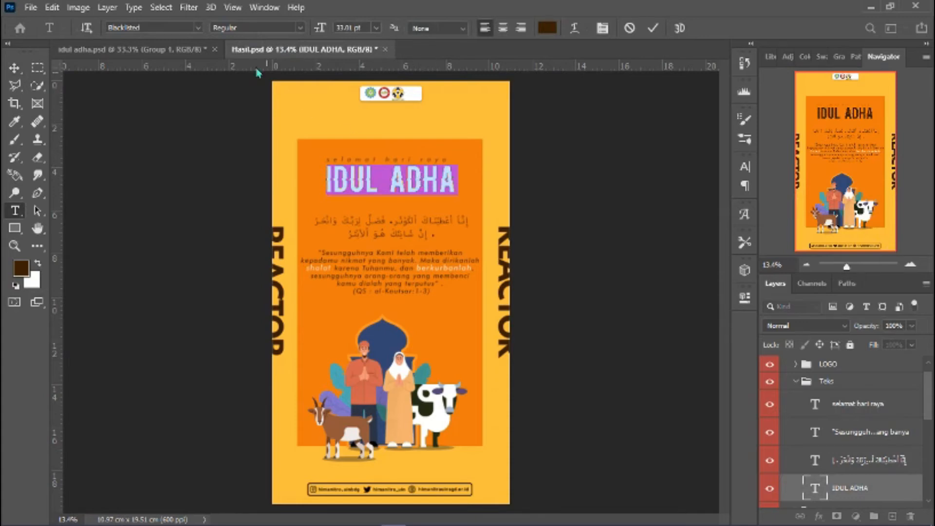
left_click(629, 27)
key("v")
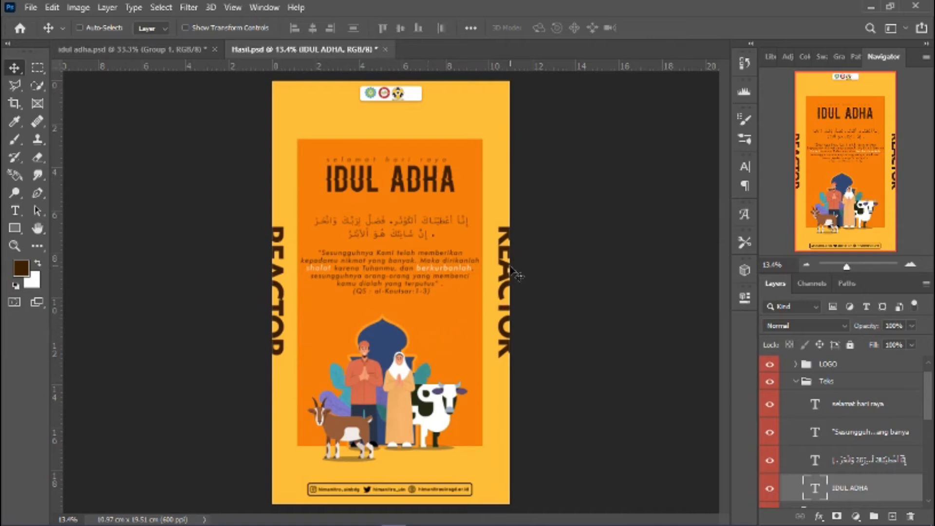
Step: Select the upper REACTOR text layer to examine its Color Overlay effect and review the layer stack
scroll(874, 444, "down", 5)
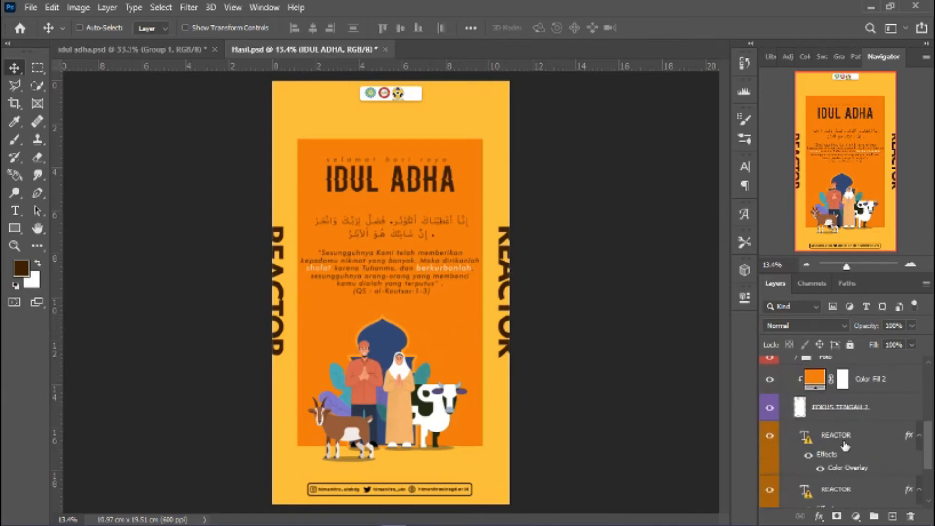
left_click(845, 446)
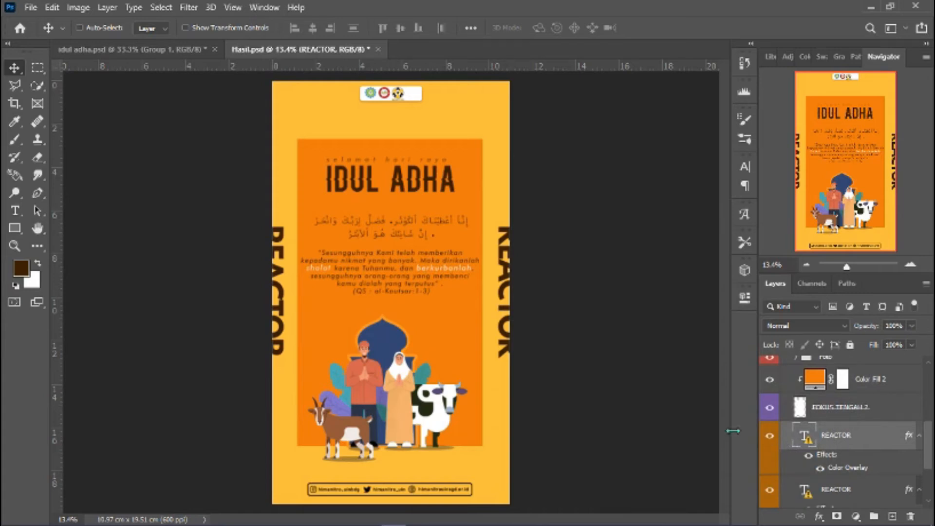
scroll(879, 427, "up", 5)
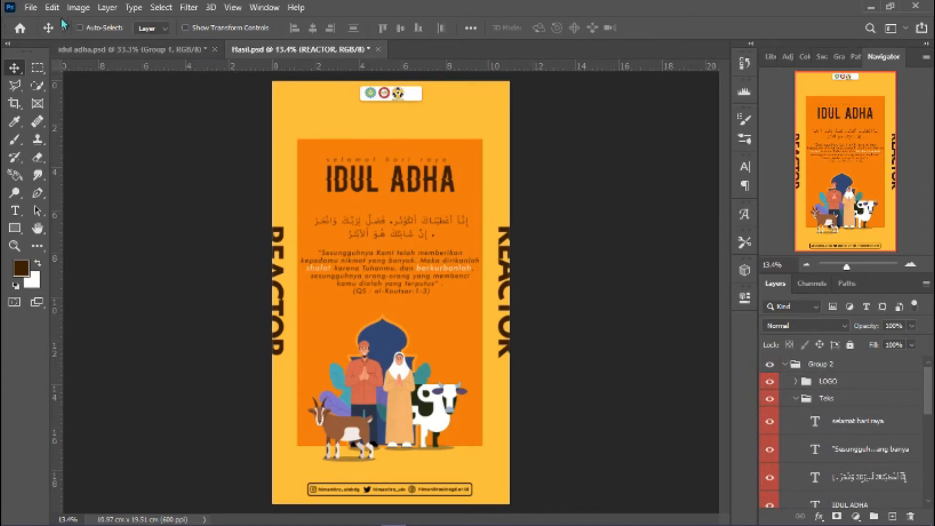
Step: Open NEW STORY TEMPLATE.psd and return to the Hasil.psd poster for comparison
left_click(31, 8)
left_click(52, 7)
left_click(31, 8)
left_click(72, 27)
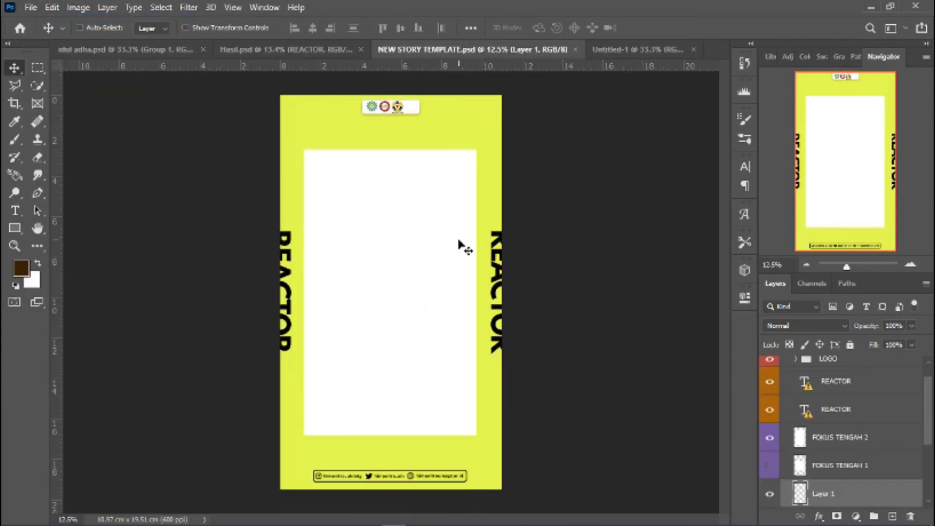
left_click(294, 61)
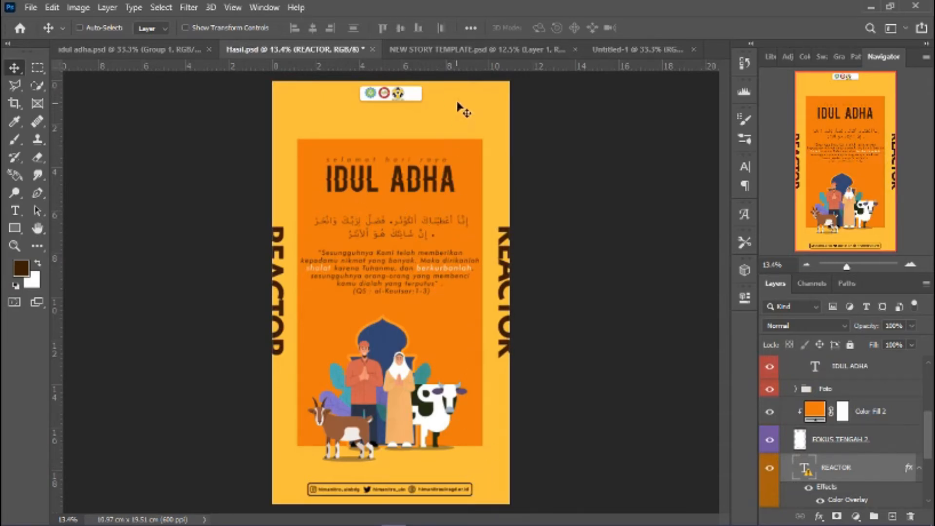
Step: Switch to NEW STORY TEMPLATE.psd and examine its layer stack from Group 2 down to Main BG
left_click(461, 53)
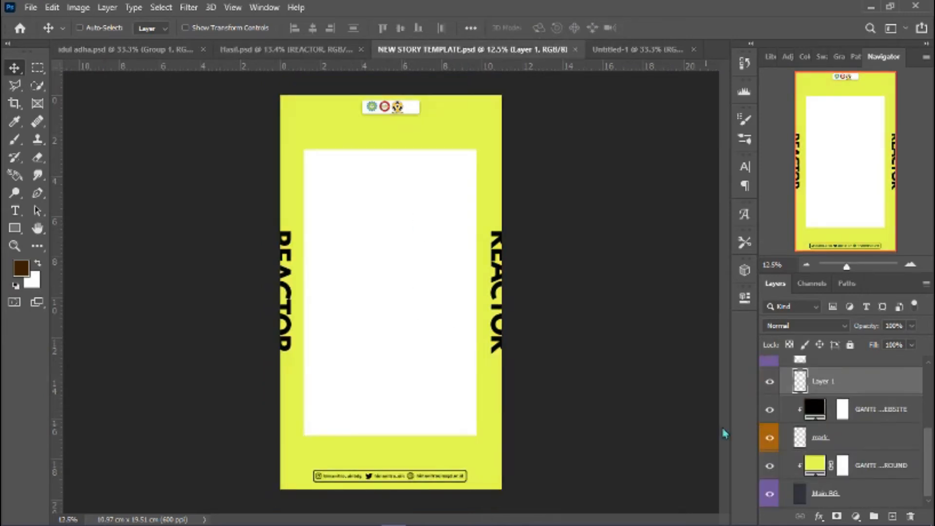
scroll(853, 393, "up", 4)
scroll(854, 393, "up", 1)
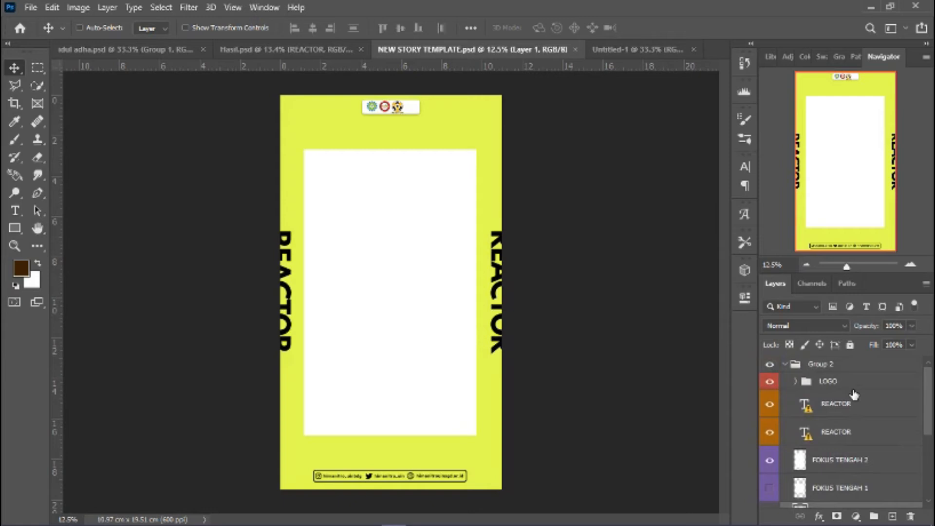
scroll(855, 394, "down", 5)
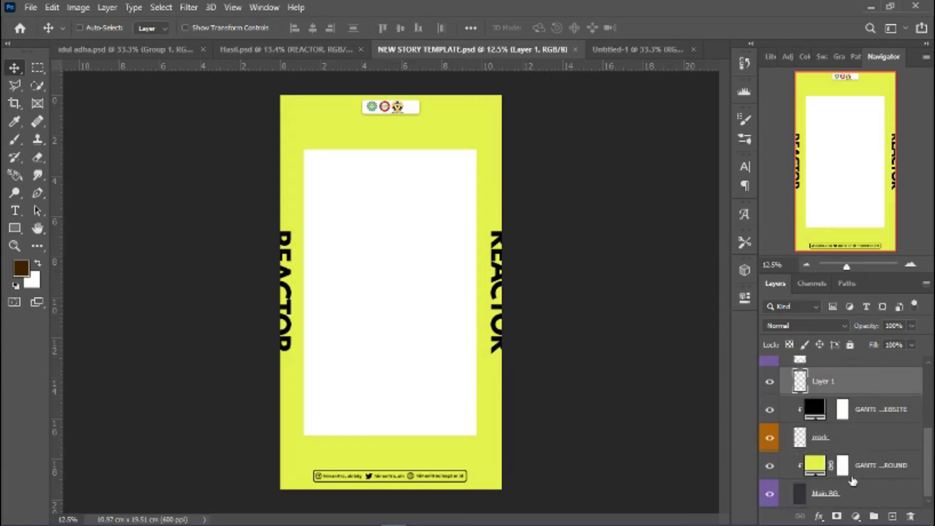
Step: Open the fill colour of the GANTI WARNA BACKGROUND layer for editing and switch to the Chrome browser
left_click(879, 467)
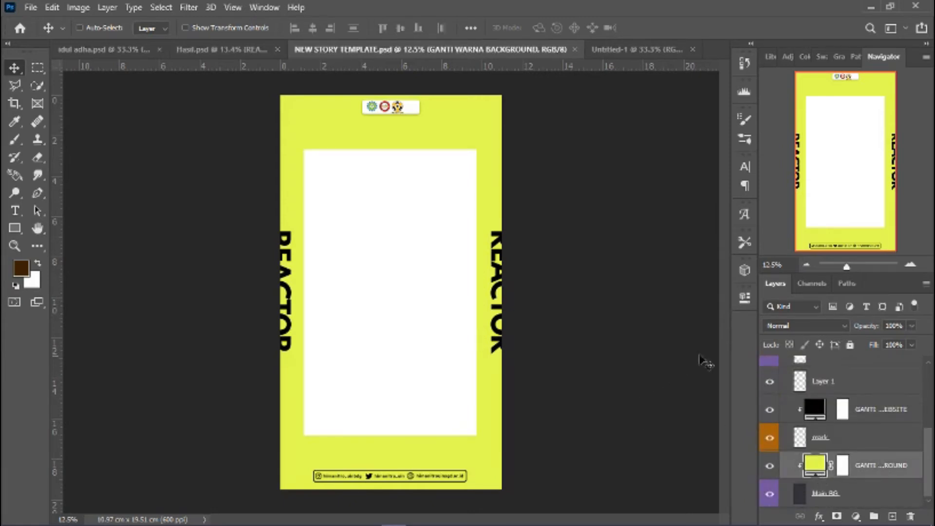
double_click(816, 465)
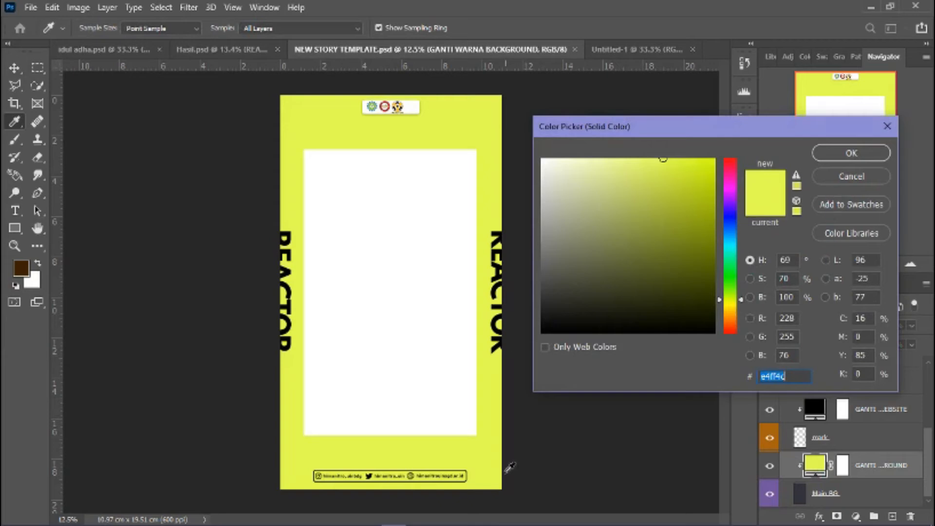
left_click(546, 517)
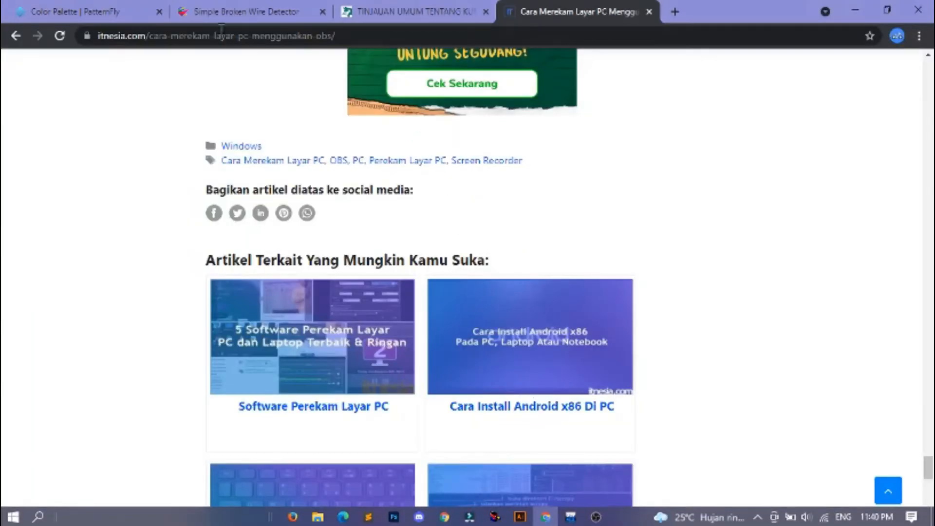
Step: Switch to the PatternFly color palette in the browser, copy the pf-orange-400 hex code #ec7a08, and return to Photoshop
left_click(108, 11)
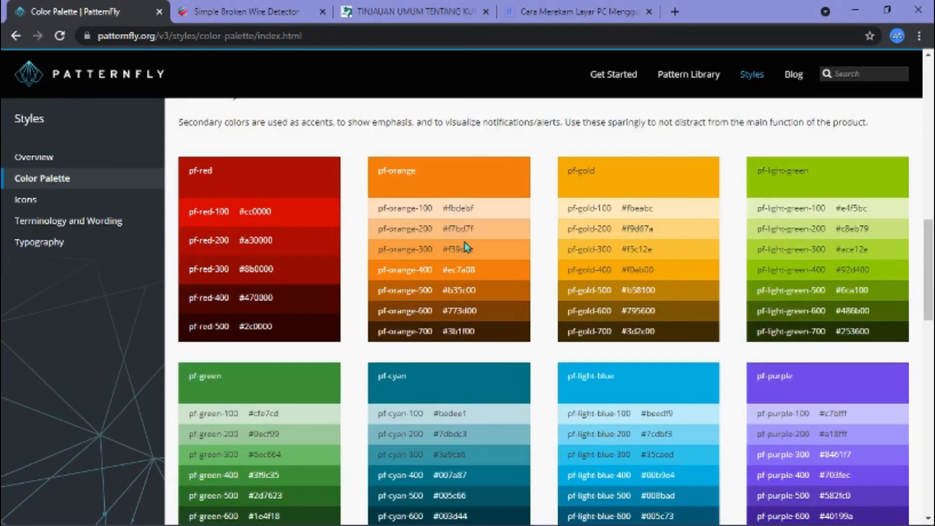
left_click_drag(443, 270, 472, 271)
key("ctrl+c")
key("alt+Tab")
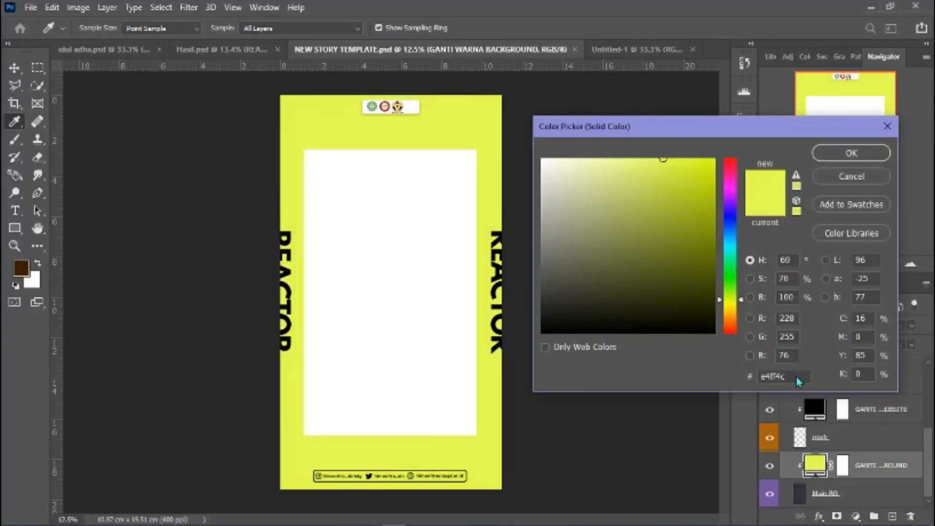
Step: Set the background solid color fill of NEW STORY TEMPLATE.psd to #ec7a08
double_click(798, 376)
key("ctrl+v")
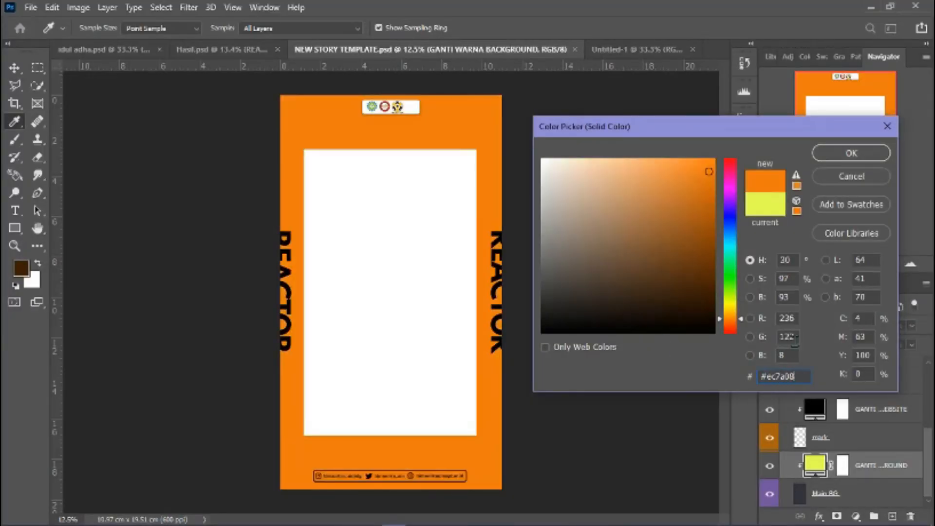
left_click(852, 153)
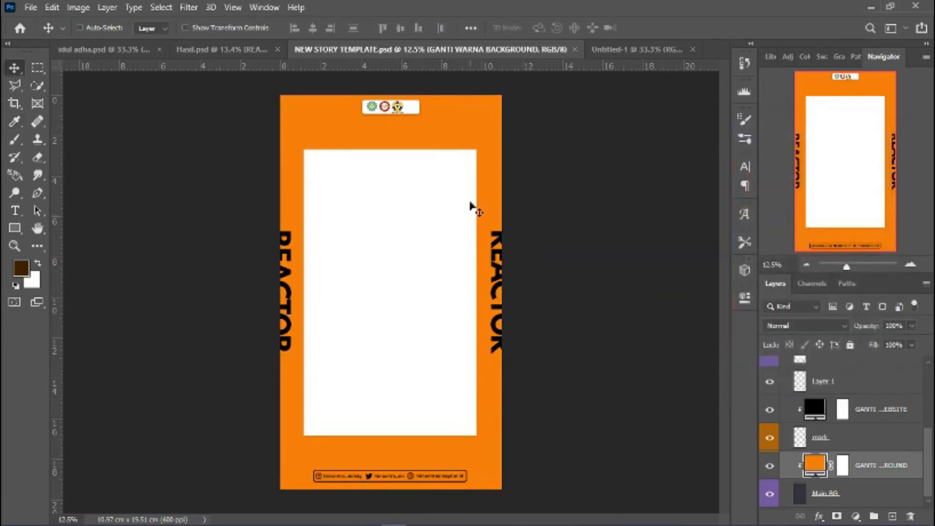
Step: Compare the colors of the story template with the finished design in Hasil.psd
left_click(209, 51)
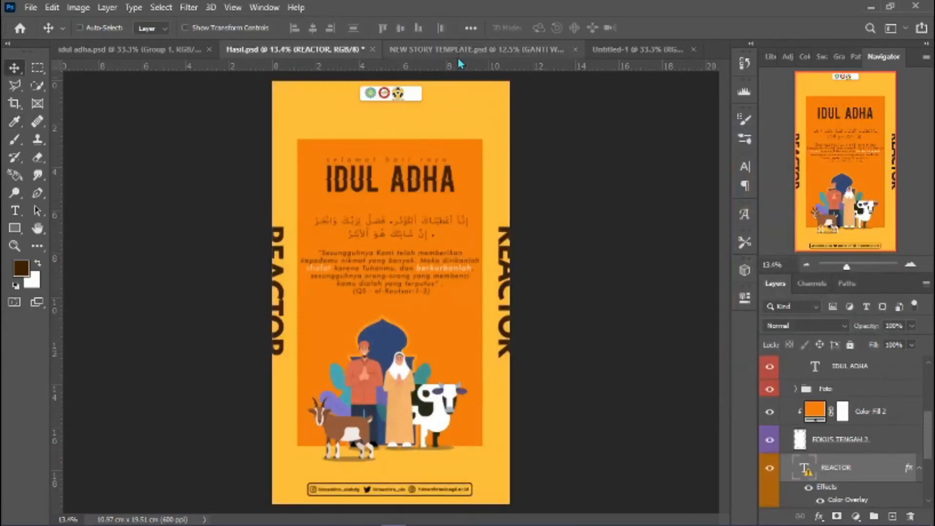
left_click(475, 49)
left_click(292, 49)
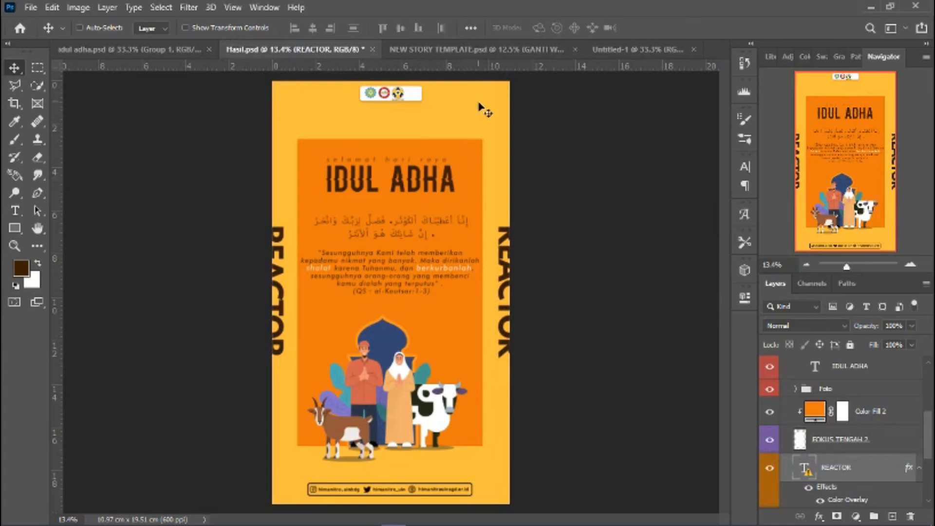
left_click(475, 54)
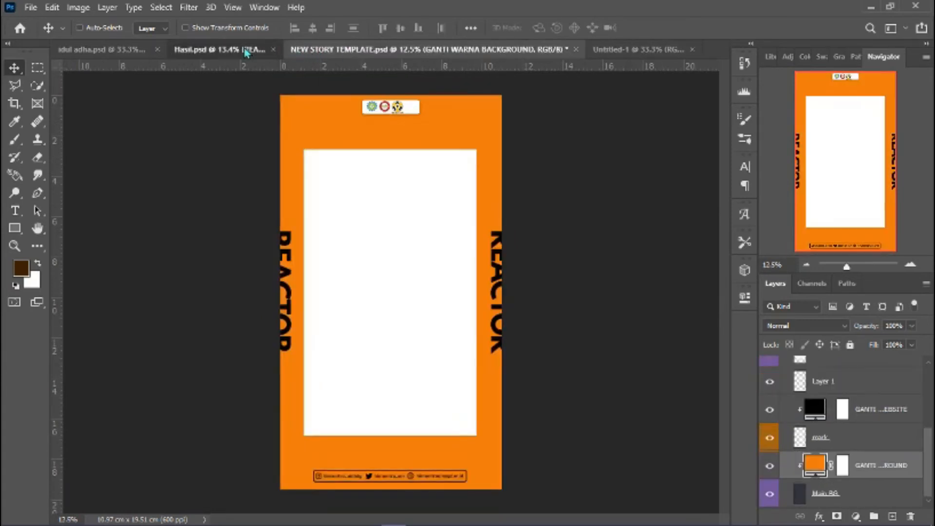
left_click(246, 53)
left_click(428, 49)
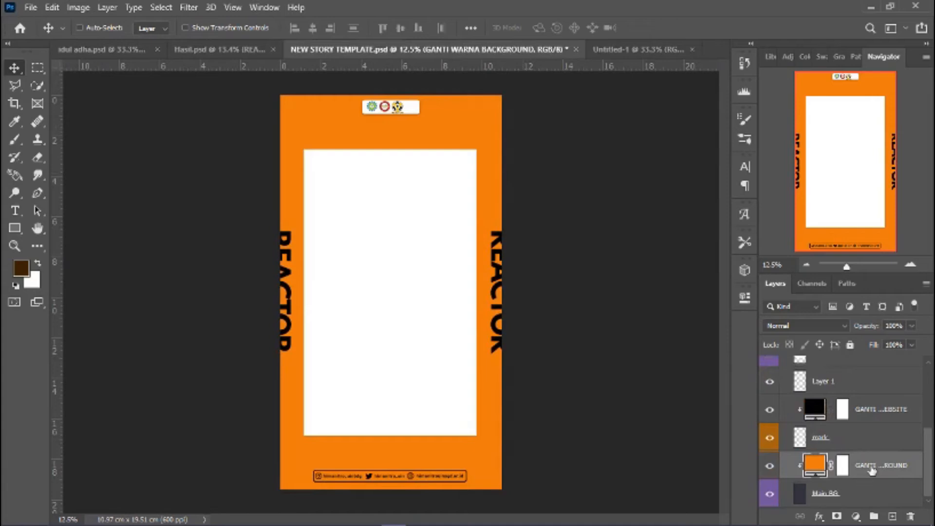
Step: Undo the color change of the template's background fill
key("ctrl+z")
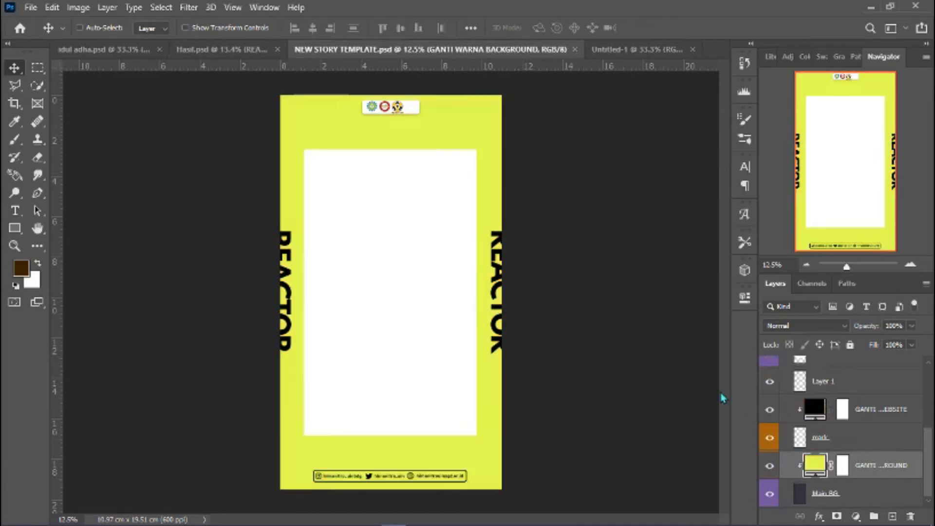
key("ctrl+z")
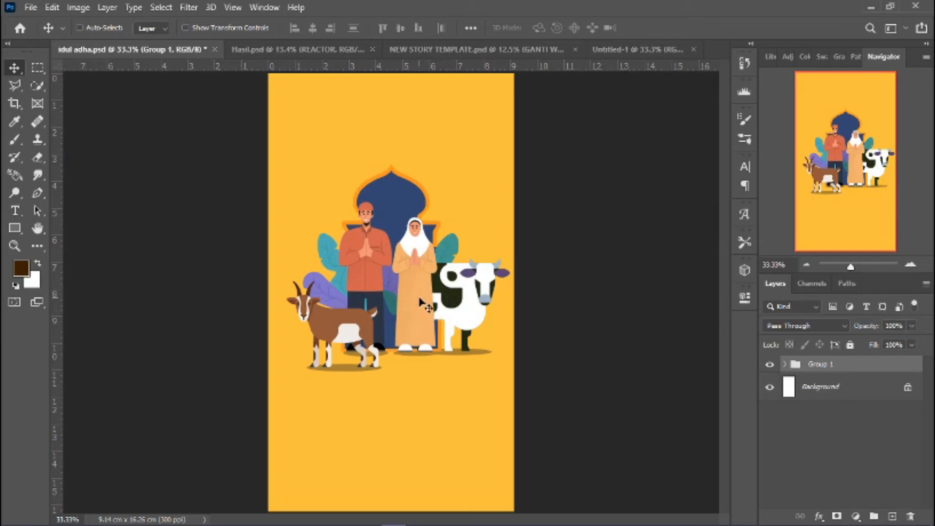
Step: Copy Group 1 from idul adha.psd into NEW STORY TEMPLATE.psd and place it above the black website color fill layer
left_click_drag(417, 310, 396, 262)
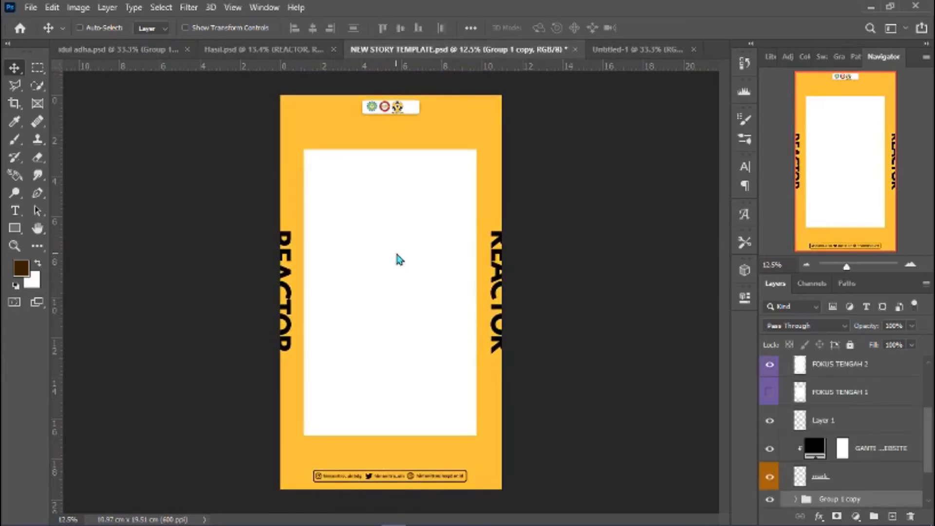
scroll(853, 496, "down", 1)
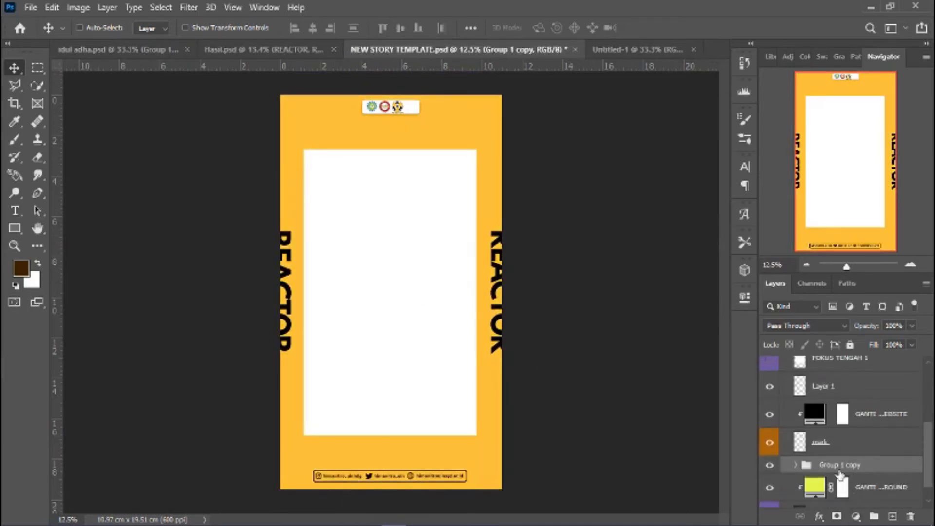
left_click_drag(839, 467, 841, 422)
scroll(835, 440, "up", 1)
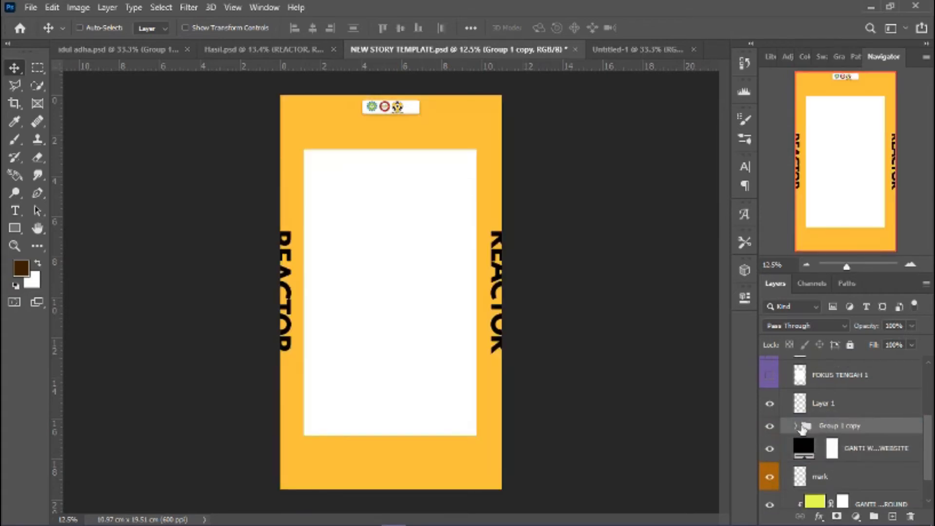
Step: Move the Group 1 copy layer group above FOKUS TENGAH 2 in the layer stack
left_click(797, 427)
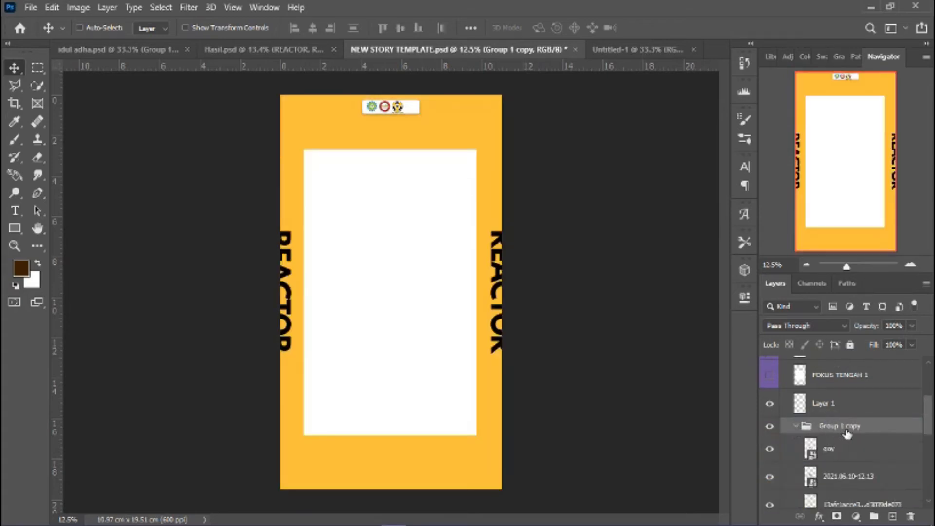
left_click(797, 428)
scroll(826, 431, "up", 1)
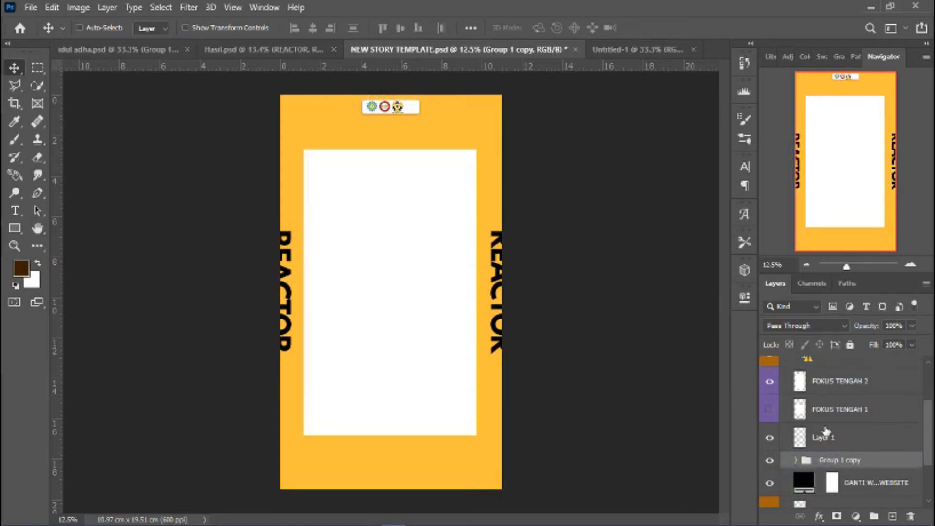
left_click_drag(838, 457, 838, 374)
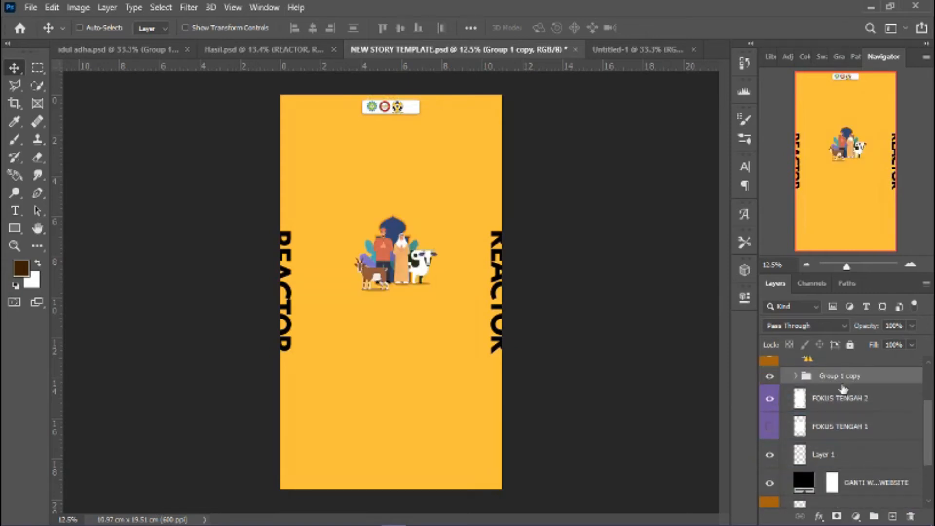
Step: Delete Layer 1, located just above Color Fill 1, from inside Group 1 copy
scroll(843, 390, "up", 3)
scroll(843, 389, "up", 1)
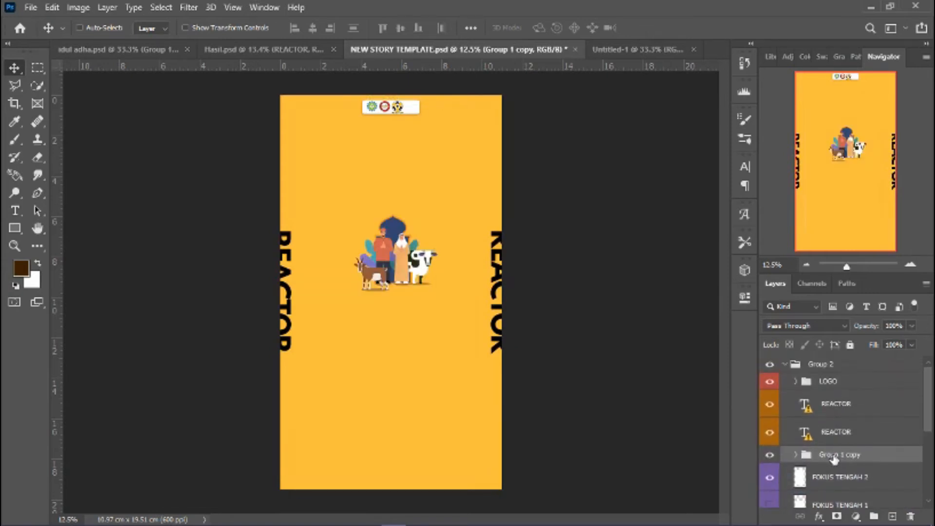
left_click(795, 456)
scroll(828, 439, "down", 4)
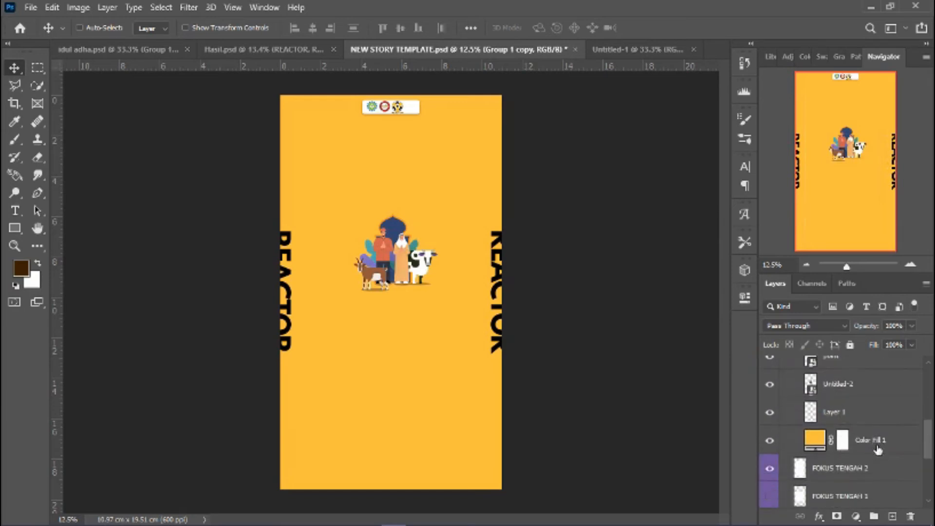
left_click(879, 450)
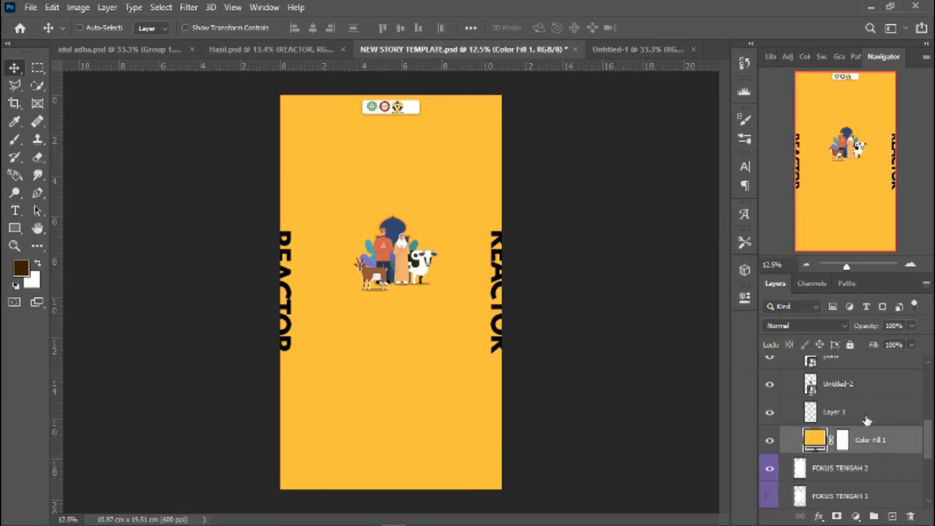
left_click(868, 419)
key("Delete")
scroll(860, 424, "up", 3)
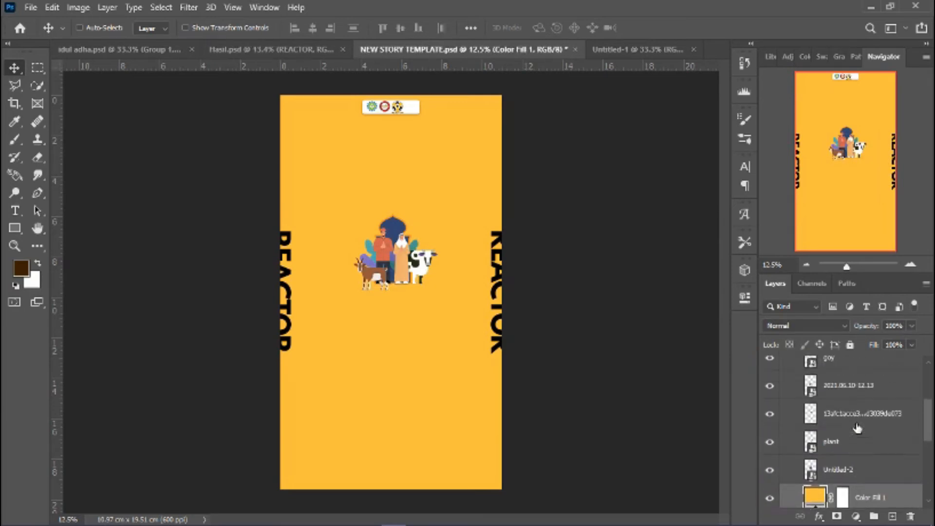
scroll(858, 428, "up", 4)
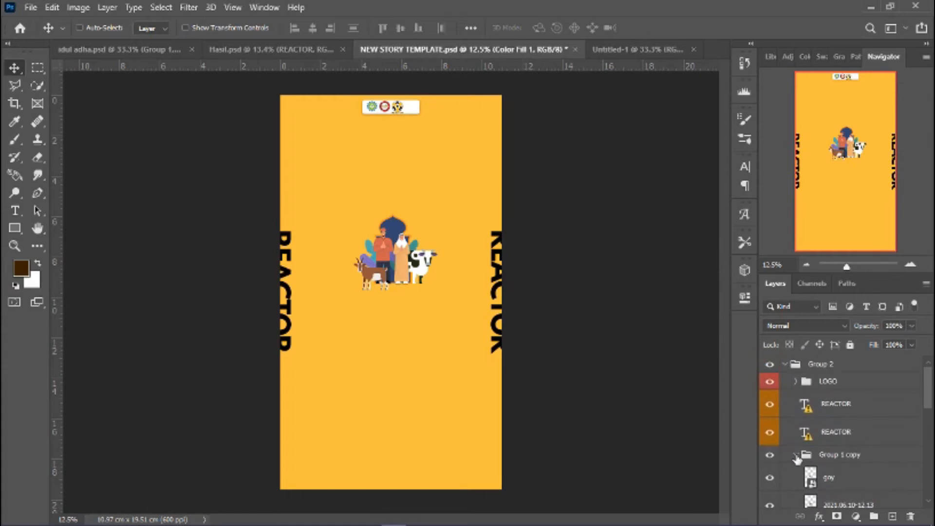
left_click(797, 458)
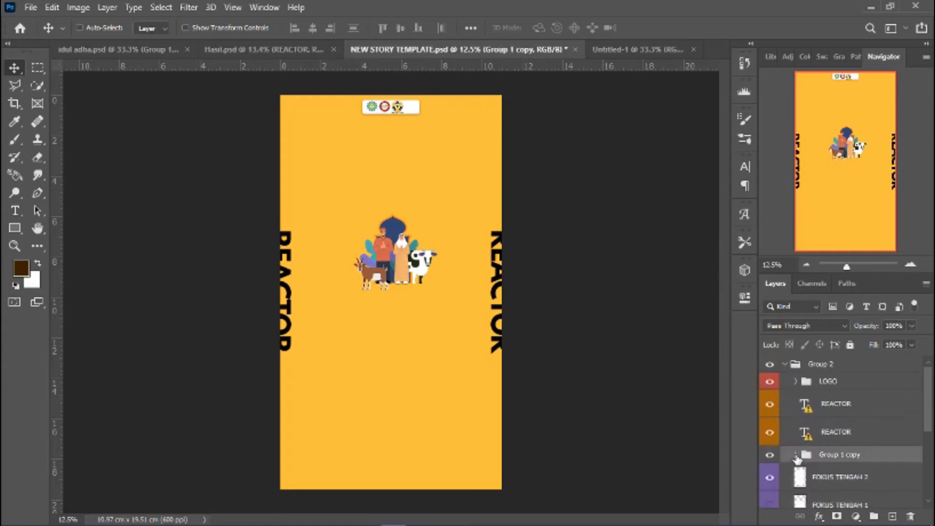
Step: Move Group 1 copy directly below the FOKUS TENGAH 2 layer
scroll(846, 448, "down", 2)
scroll(847, 446, "up", 1)
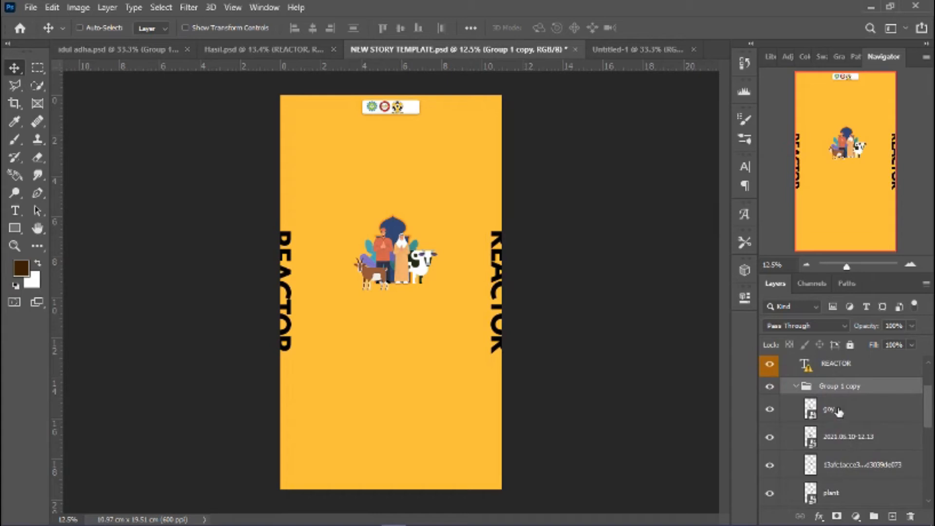
left_click(797, 387)
scroll(835, 412, "down", 1)
scroll(835, 412, "up", 1)
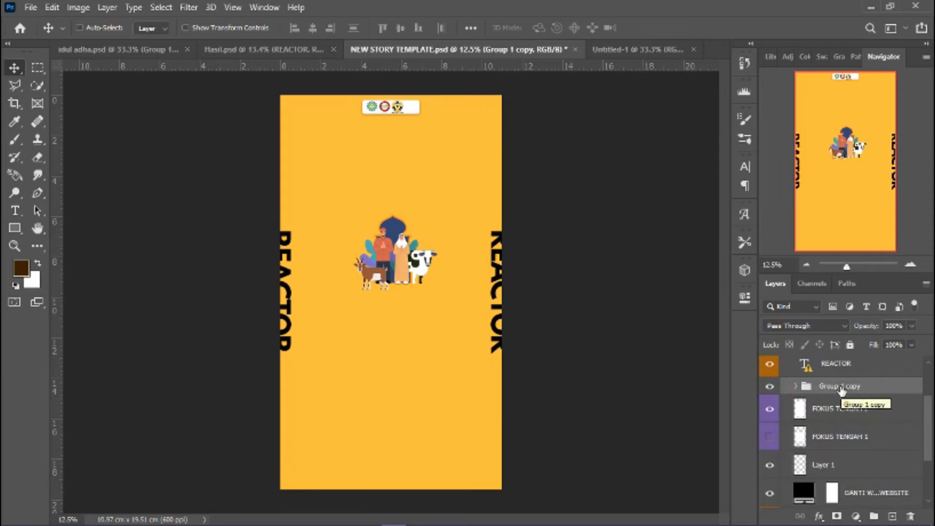
left_click_drag(841, 388, 851, 412)
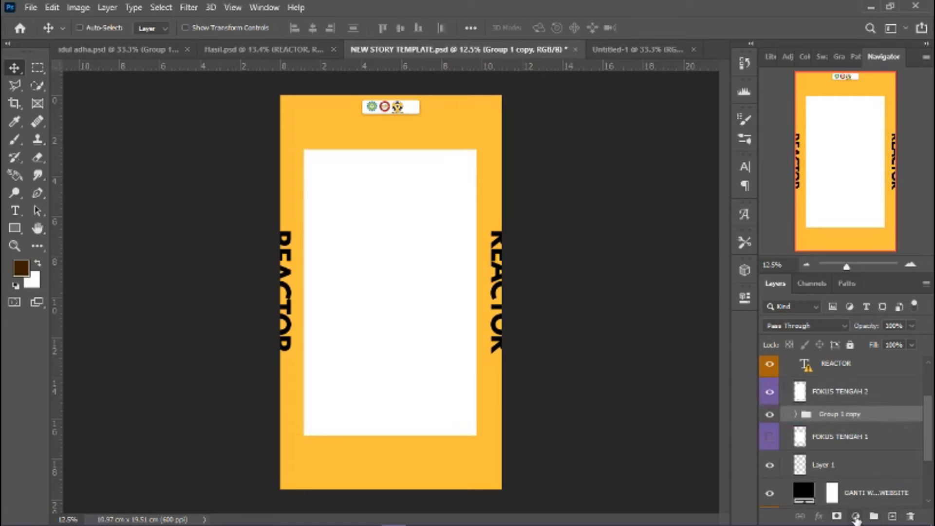
Step: Add a solid color fill layer with the color #ec7a08 above FOKUS TENGAH 2, checking Hasil.psd as reference
left_click(849, 388)
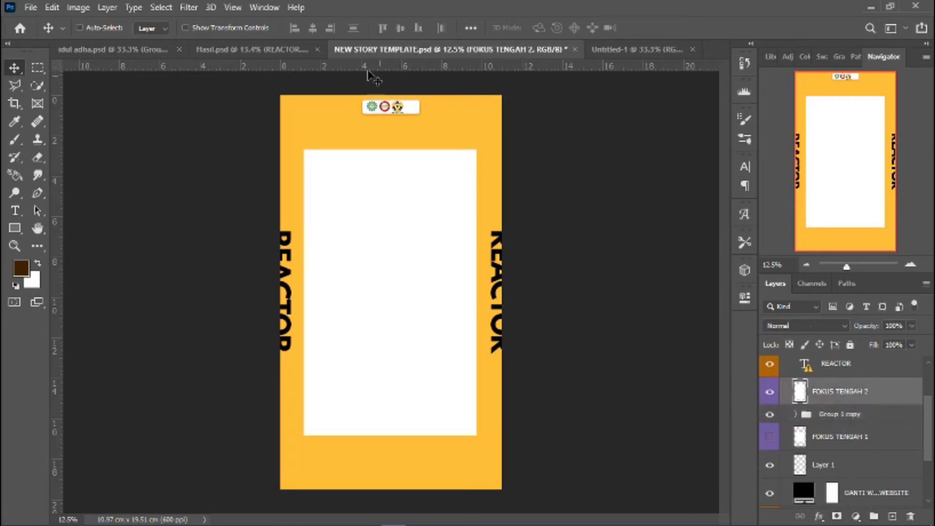
left_click(253, 50)
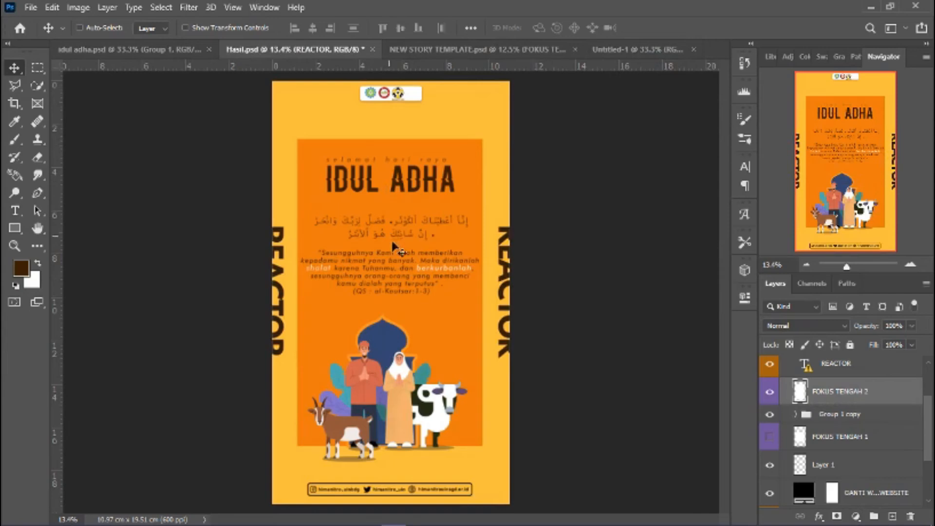
left_click(468, 49)
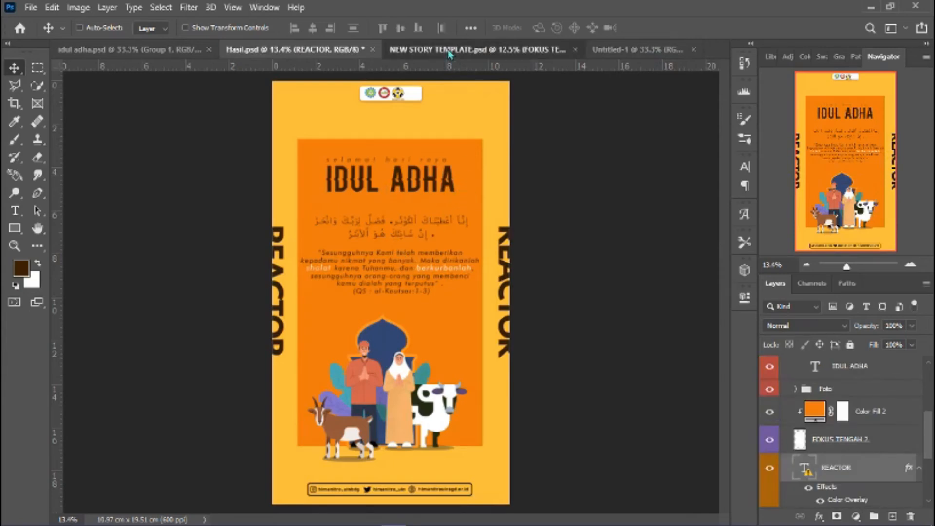
left_click(856, 516)
left_click(850, 275)
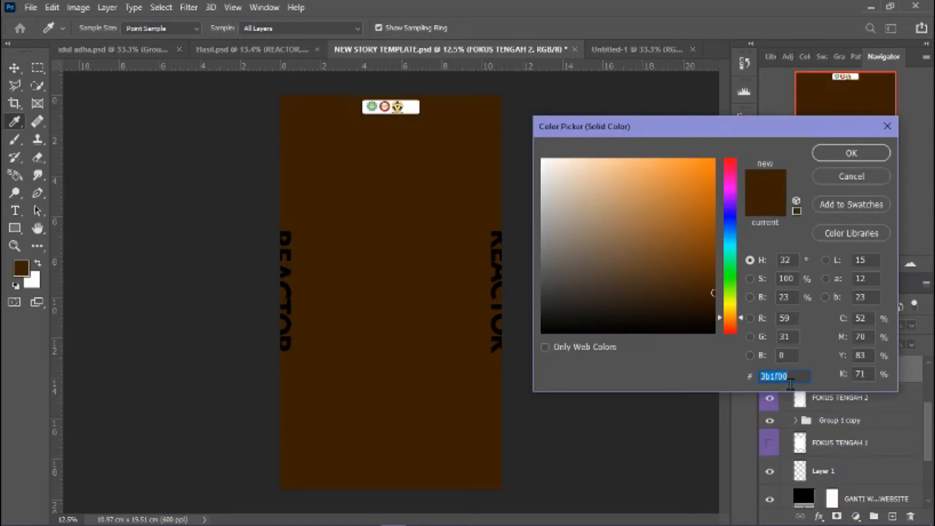
type("#ec7a08")
left_click(850, 154)
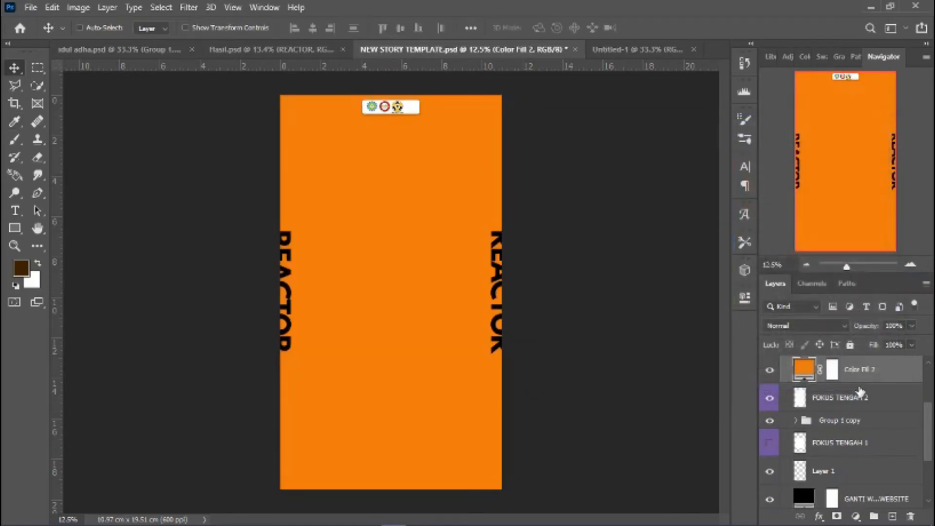
Step: Clip the orange fill layer to FOKUS TENGAH 2 and move Group 1 copy above it
scroll(856, 385, "up", 1)
right_click(857, 386)
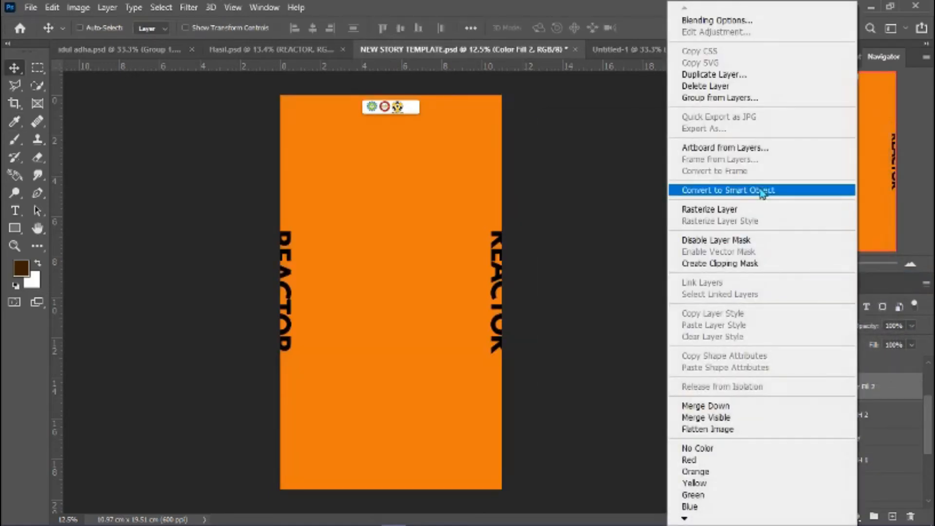
left_click(743, 273)
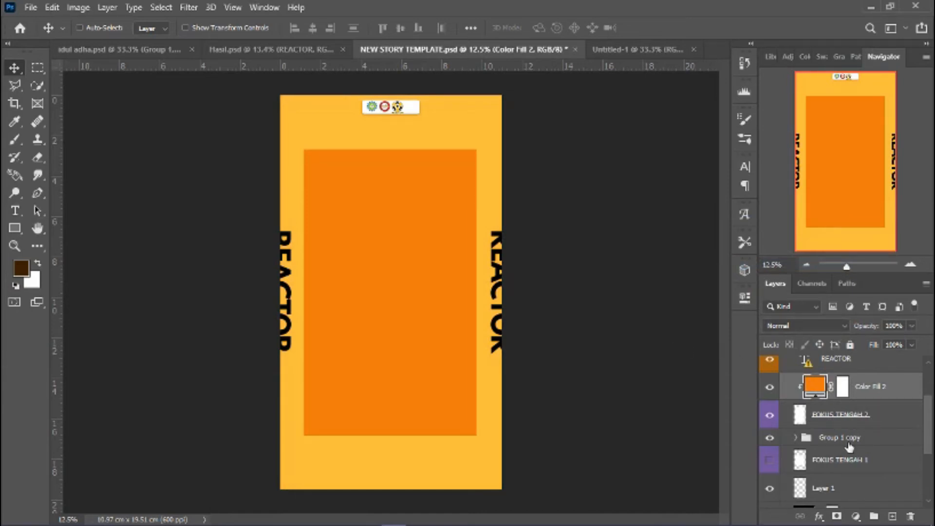
left_click_drag(850, 441, 839, 379)
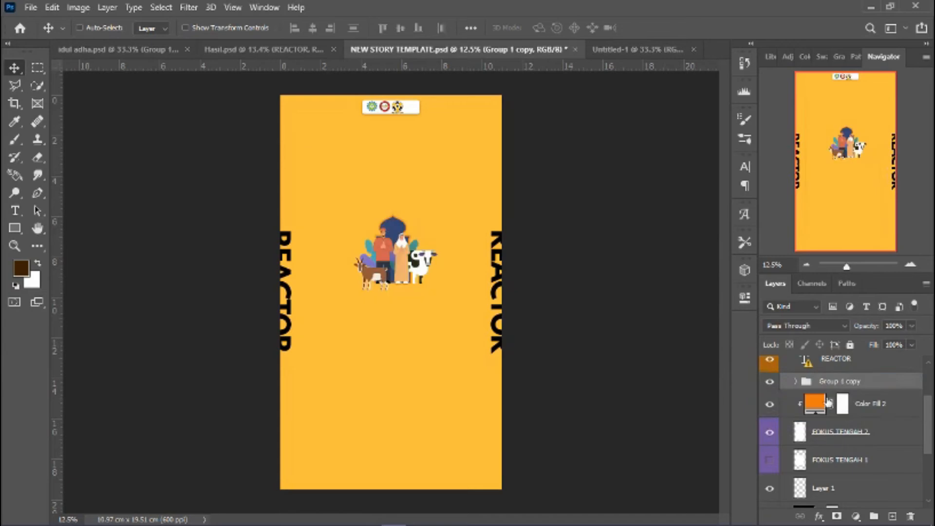
Step: Move Color Fill 1 out of Group 1 copy to directly above Main BG, clipped to it, and hide the GANTI WARNA BACKGROUND layer
left_click(796, 381)
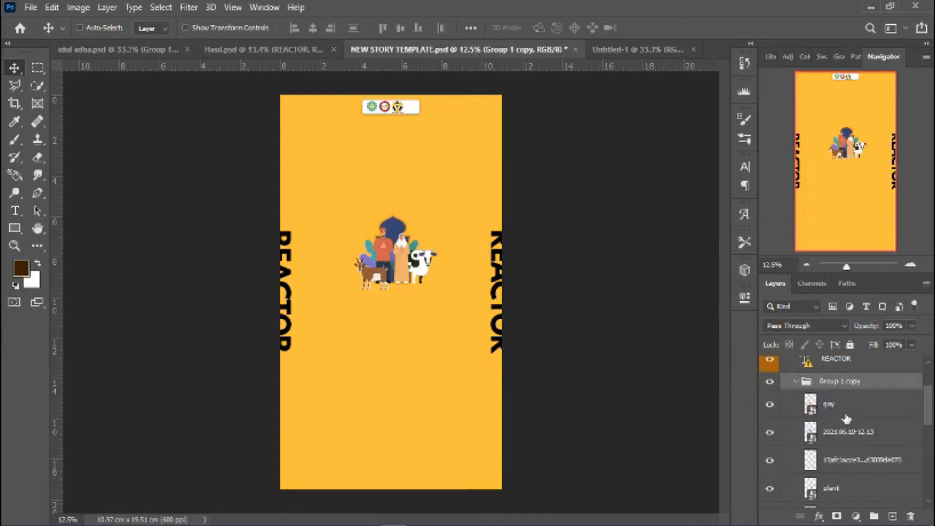
scroll(806, 404, "down", 5)
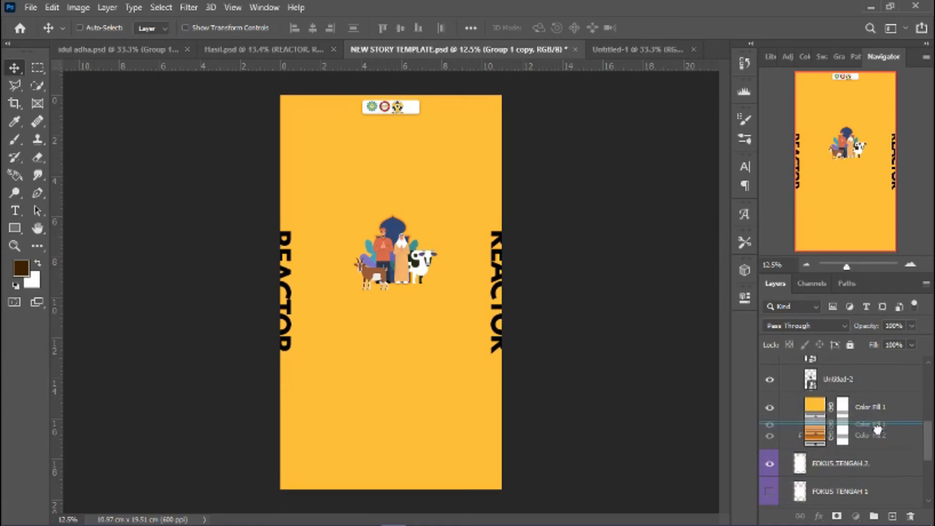
scroll(857, 482, "down", 1)
scroll(854, 479, "down", 4)
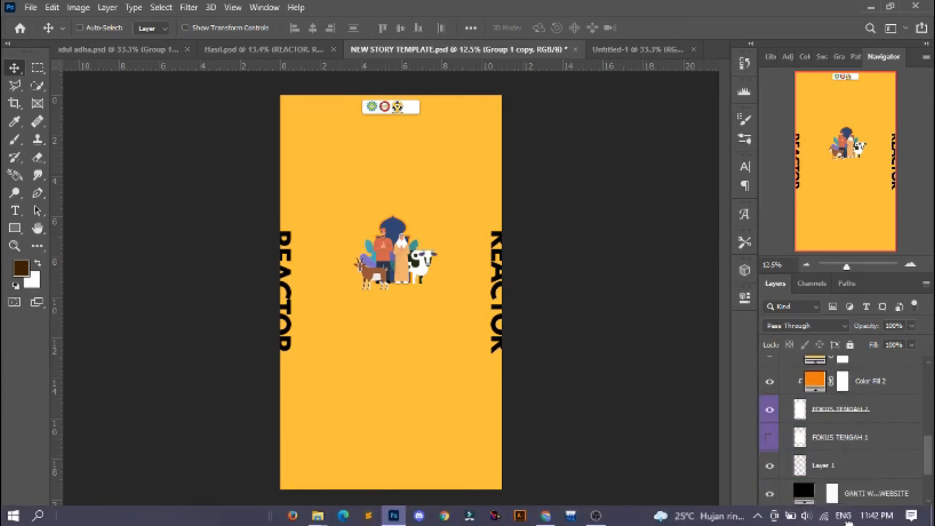
left_click_drag(832, 522, 825, 480)
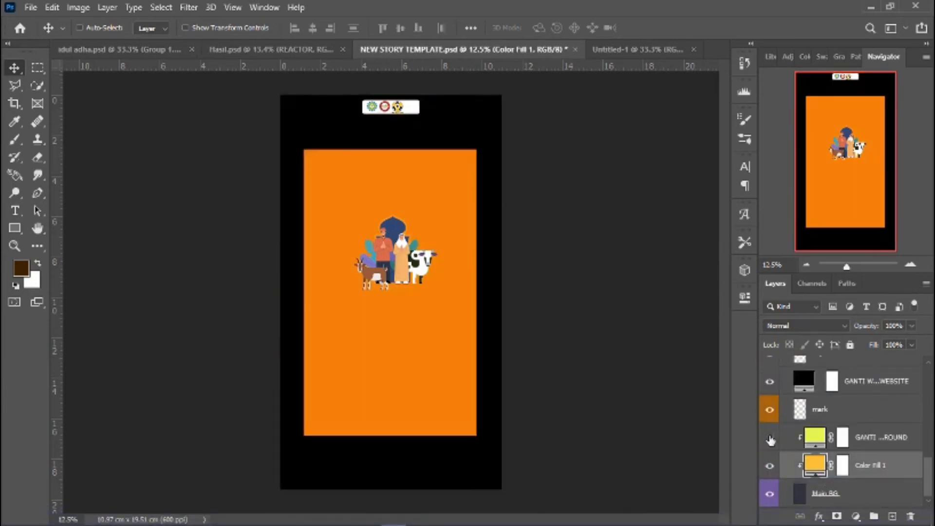
Step: Clip the black GANTI WARNA WEBSITE fill to the mark layer, toggling the fill's visibility first to check its effect
left_click(770, 381)
scroll(789, 404, "up", 1)
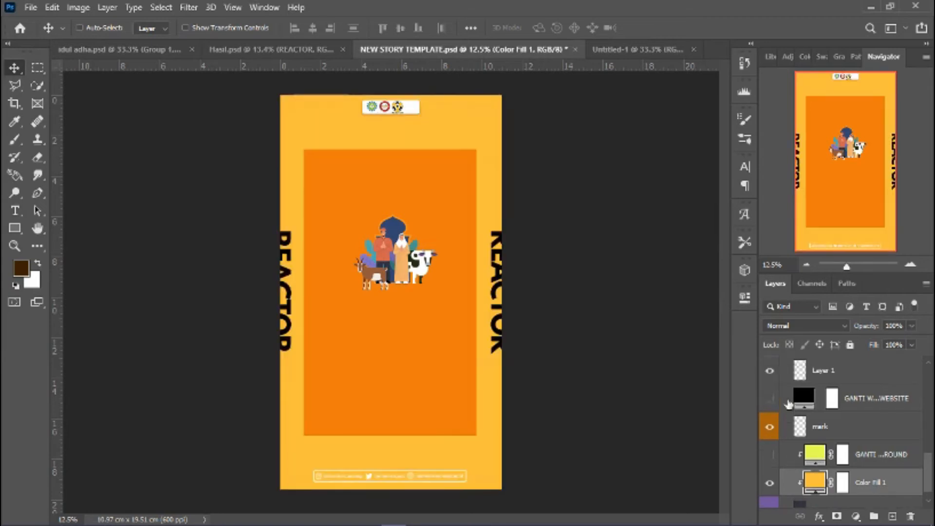
scroll(790, 404, "up", 1)
left_click(770, 416)
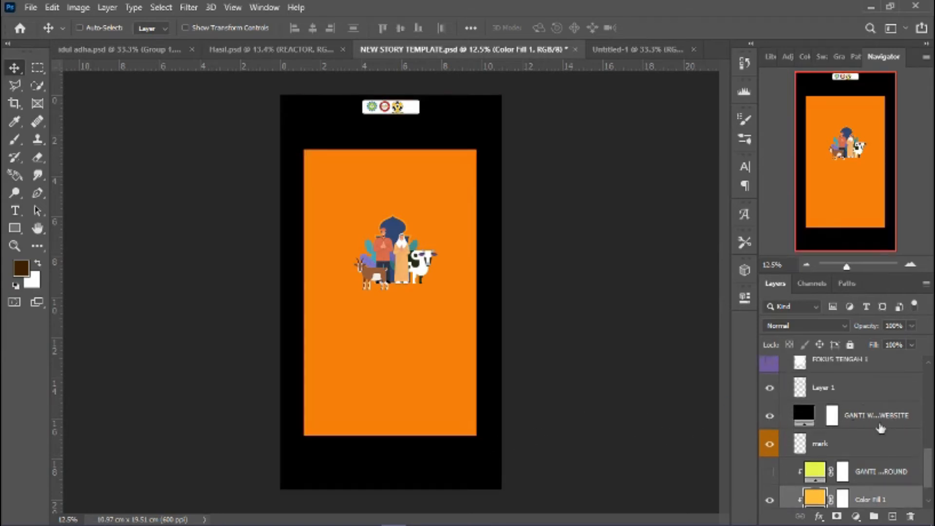
right_click(865, 418)
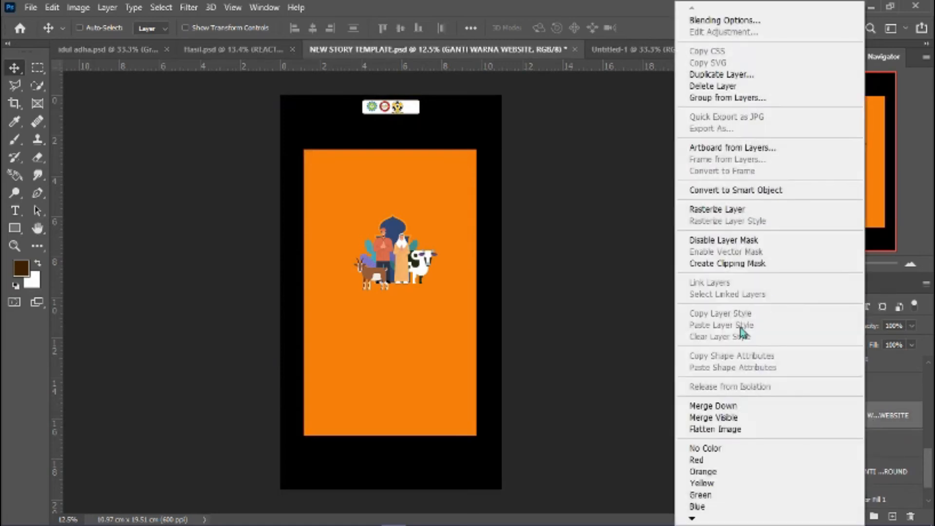
left_click(716, 264)
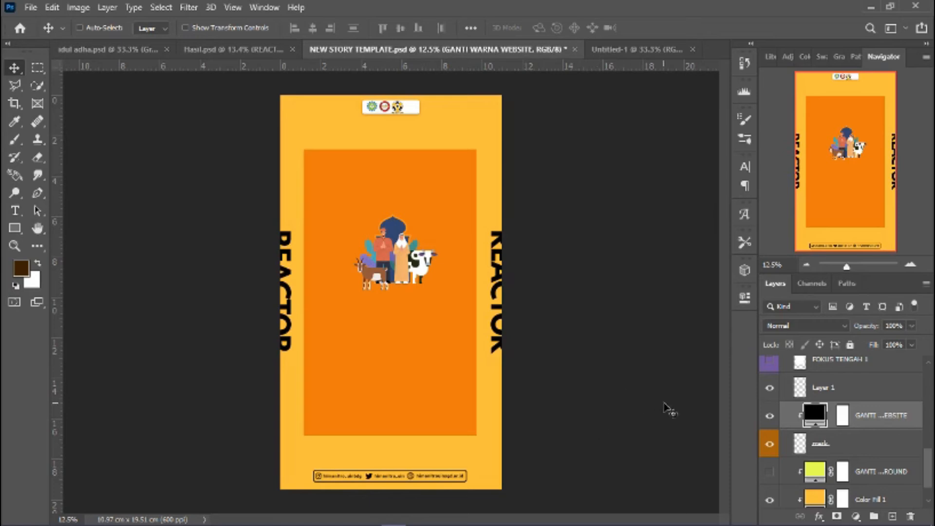
Step: Group the GANTI WARNA BACKGROUND, Color Fill 1 and Main BG layers together
scroll(847, 431, "up", 2)
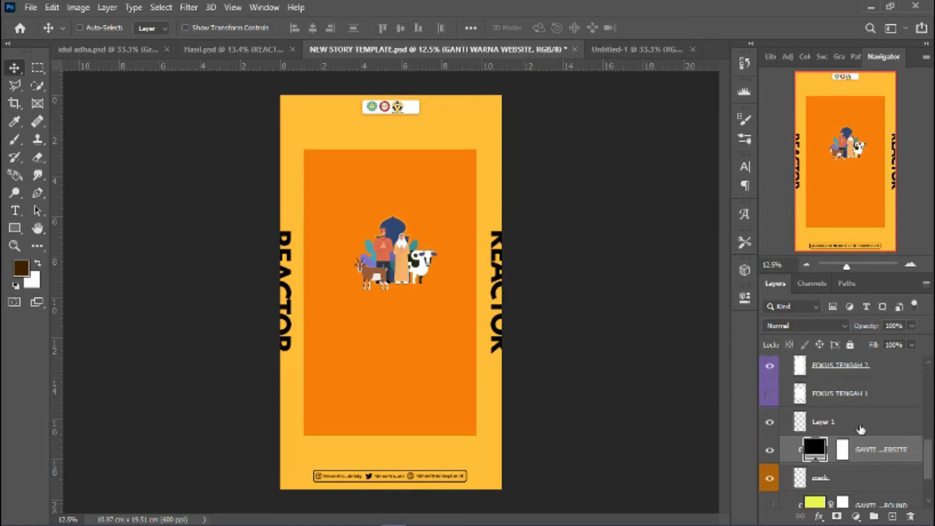
scroll(846, 431, "down", 3)
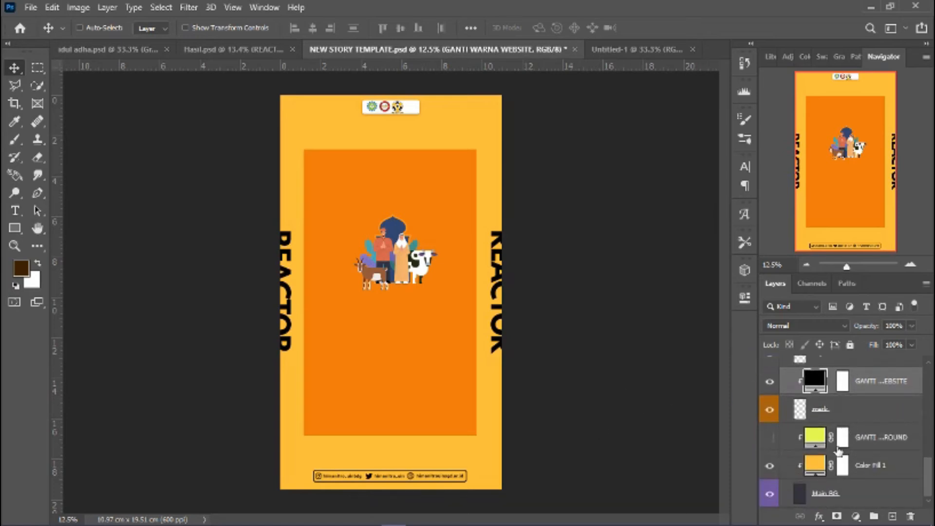
left_click(879, 443)
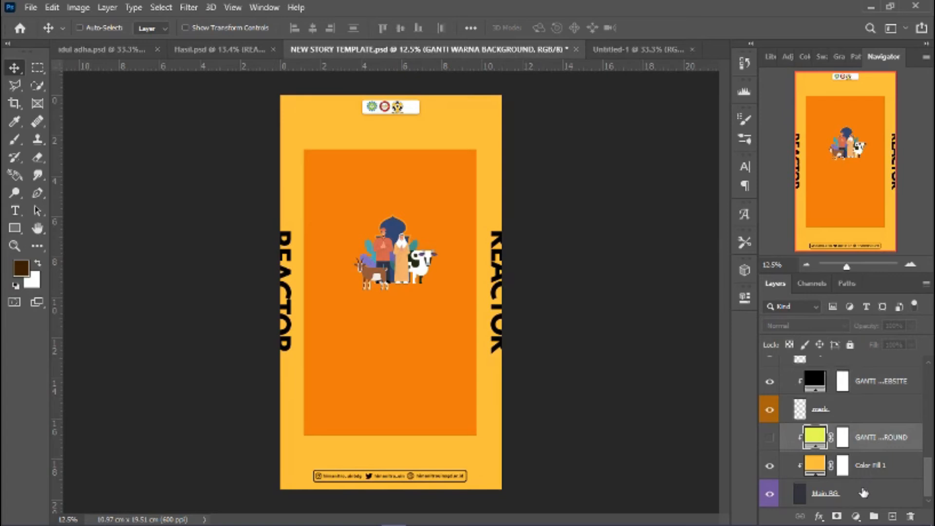
left_click(863, 487, "shift")
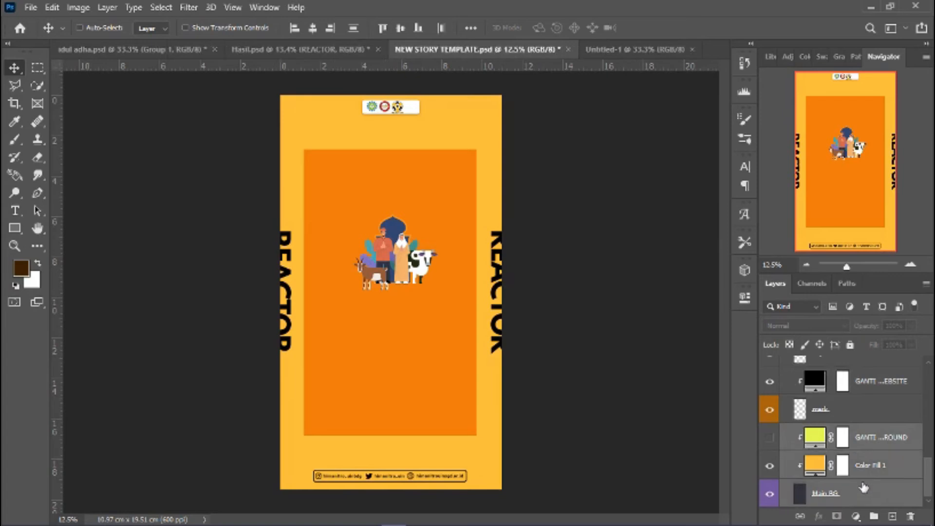
left_click(878, 444)
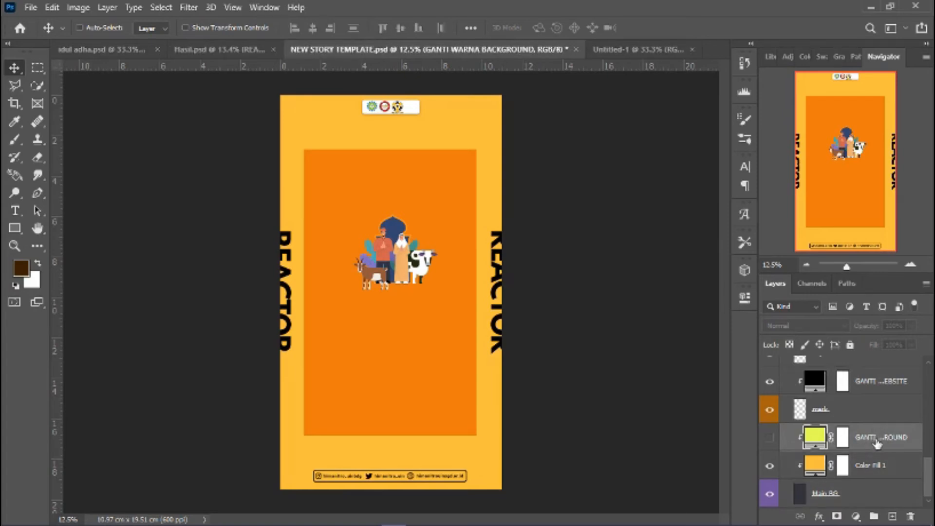
left_click(861, 499, "shift")
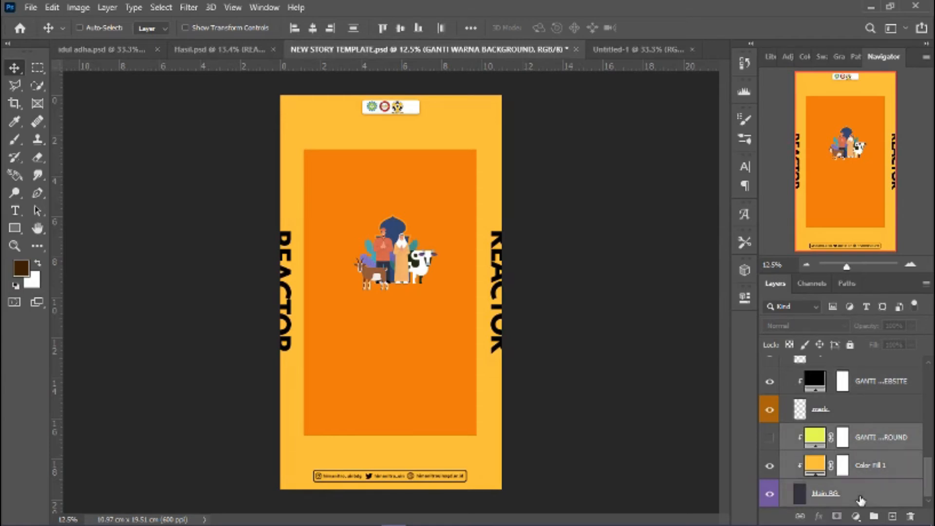
key("ctrl")
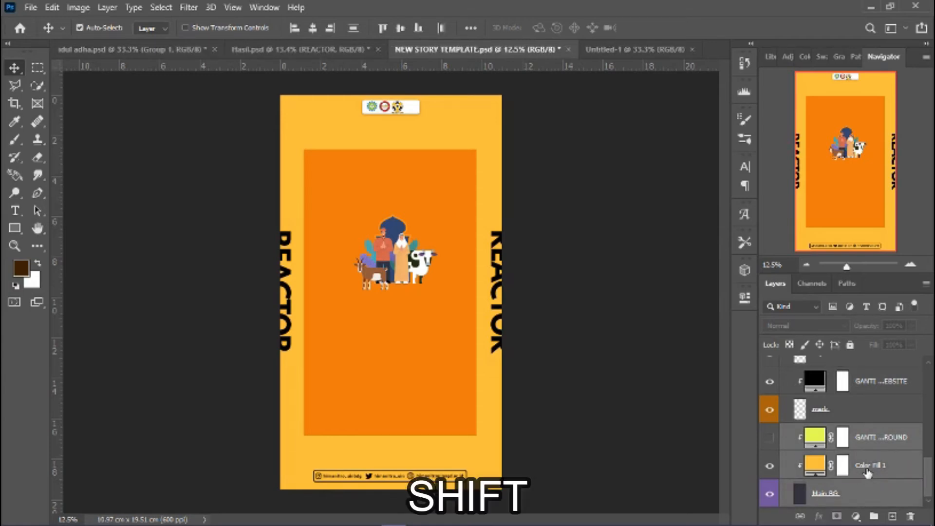
key("ctrl+g")
Step: Rename the new group holding the Main BG layers as Background
double_click(834, 499)
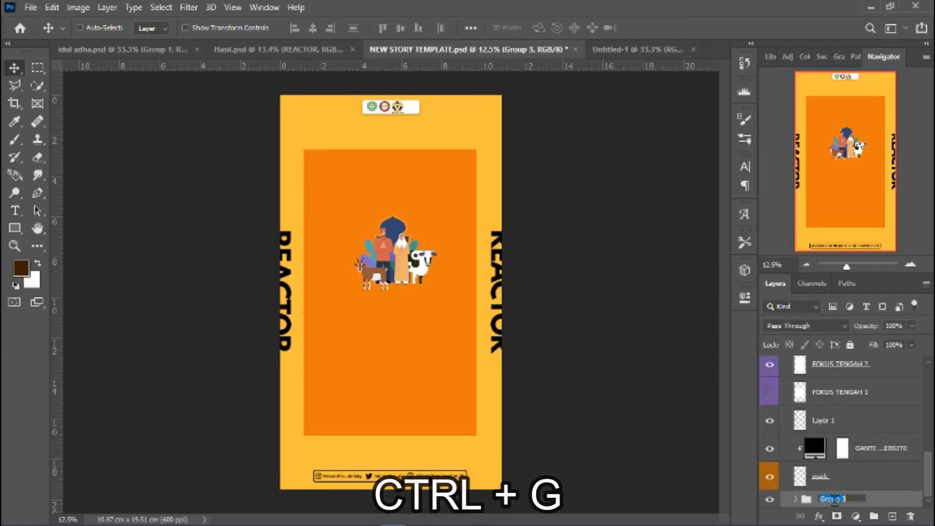
type("Backgroun")
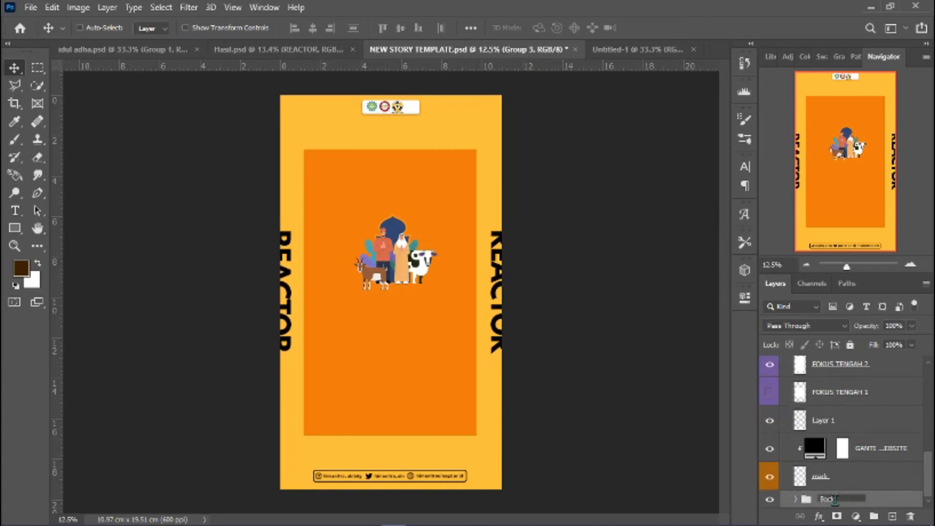
key("BackSpace")
key("BackSpace")
type("und")
key("BackSpace")
type("nd")
key("Return")
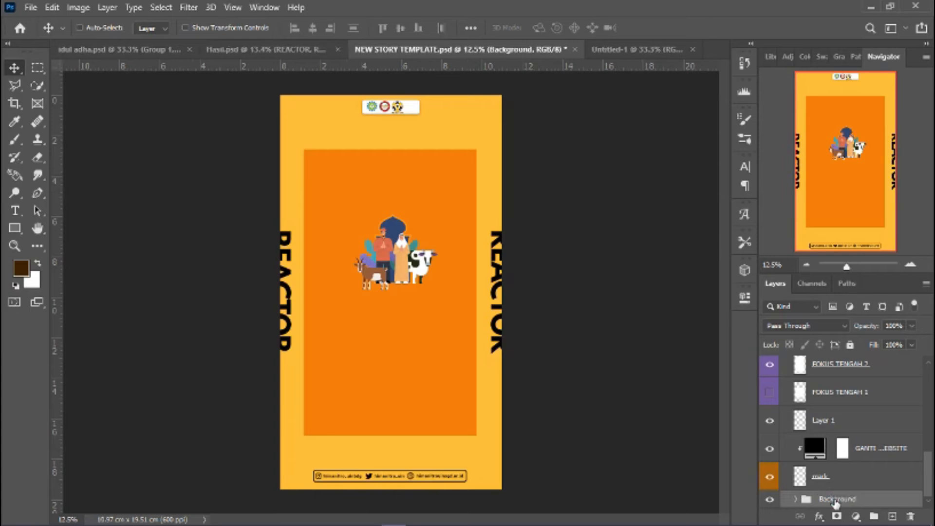
Step: Group the mark and GANTI WARNA WEBSITE layers and name the group Sosial Media
left_click(837, 478)
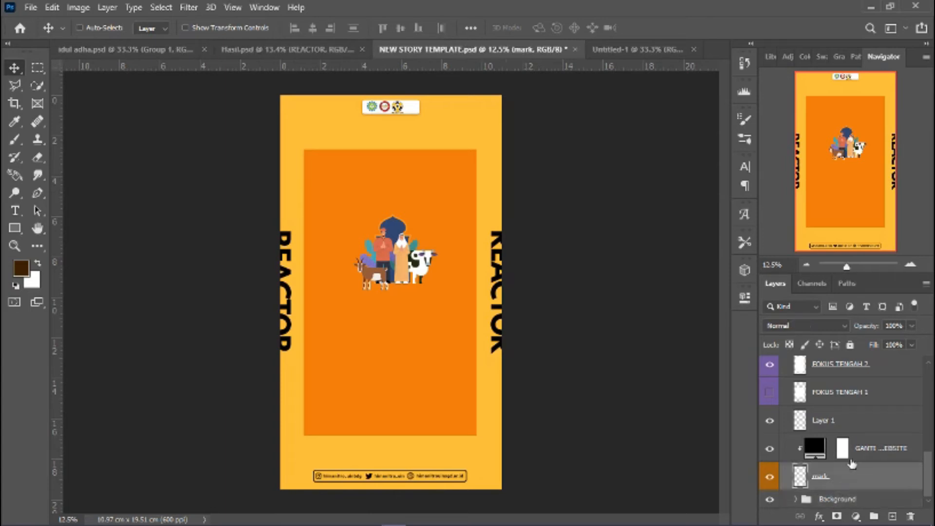
left_click(850, 459, "shift")
key("ctrl+g")
double_click(844, 488)
type("Sosial Media")
key("Return")
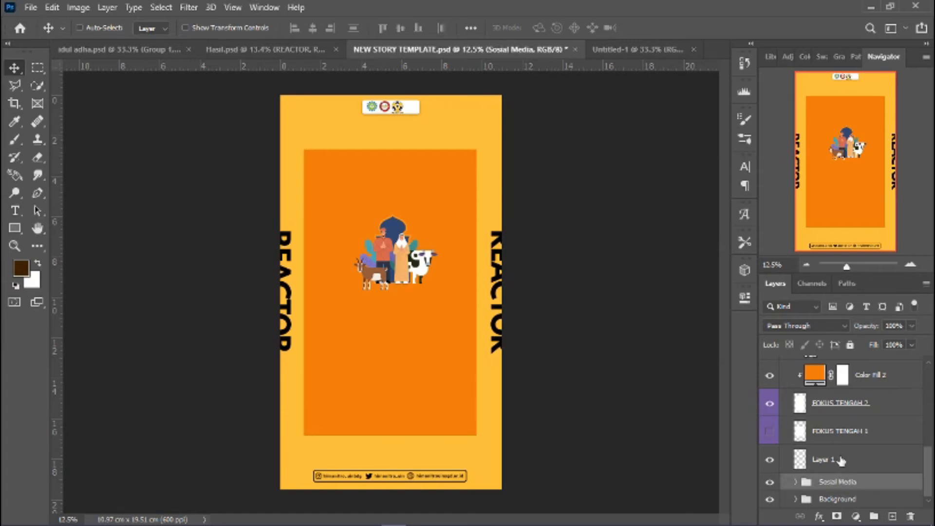
Step: Collapse Group 1 copy and rename it Gambar
scroll(841, 460, "up", 5)
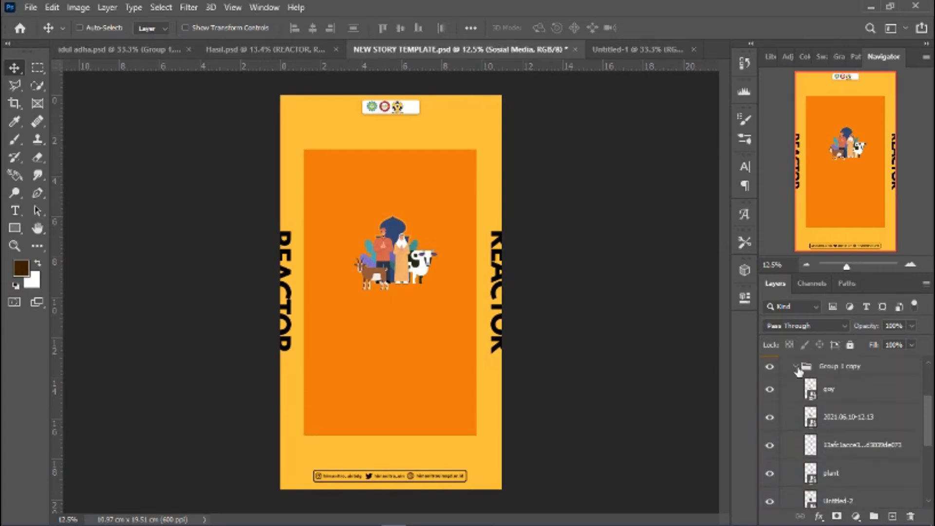
left_click(797, 368)
left_click(857, 372)
double_click(856, 368)
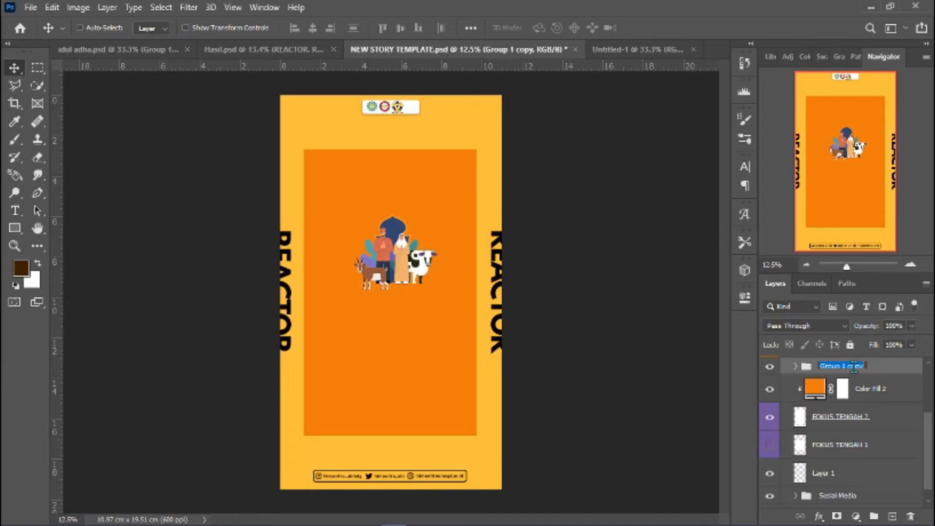
type("Gambar")
key("Return")
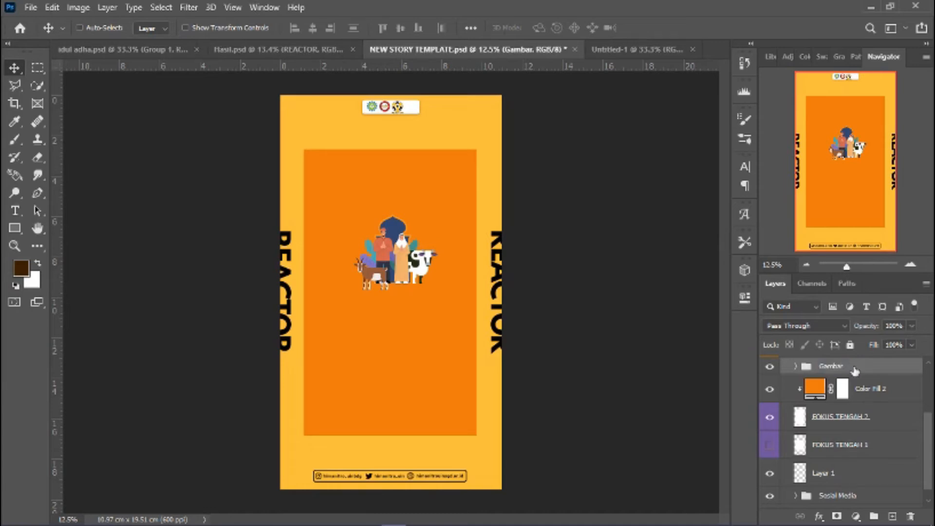
scroll(851, 370, "up", 1)
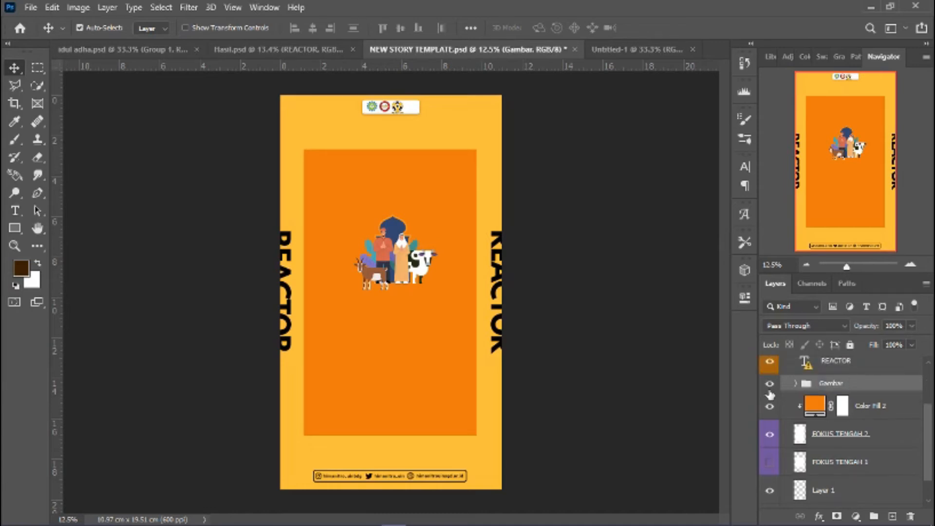
key("ctrl+t")
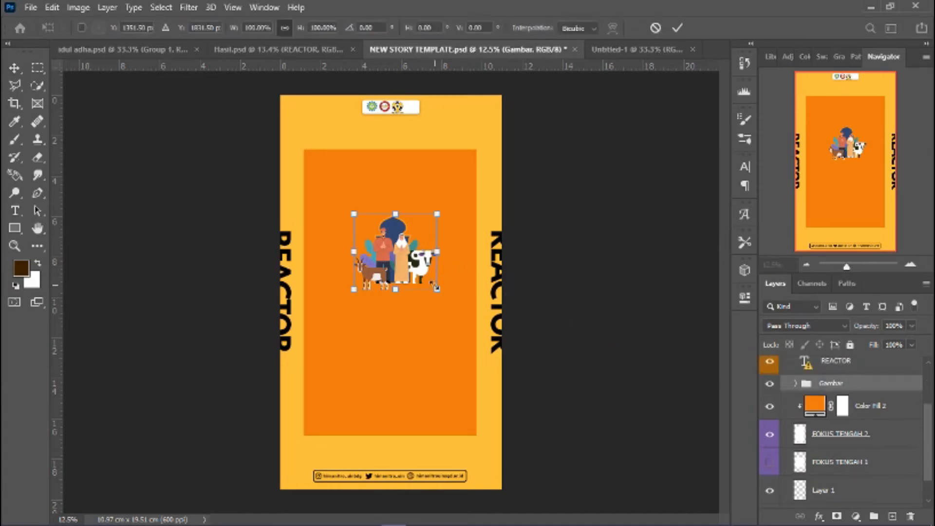
left_click(841, 403)
left_click(842, 384)
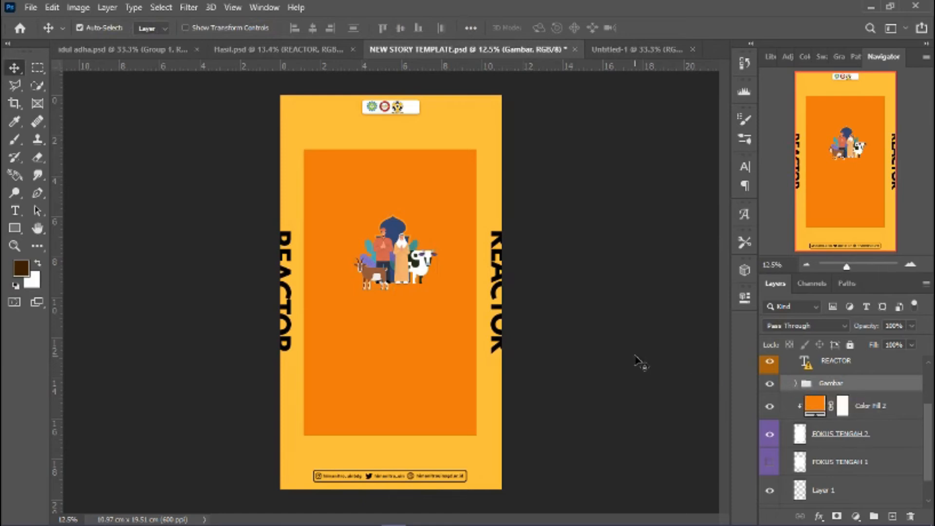
Step: Enlarge the Gambar group to nearly the orange panel's width and place it over the panel's lower edge, above the social media bar
key("ctrl+t")
left_click_drag(436, 289, 501, 347)
left_click_drag(437, 312, 413, 397)
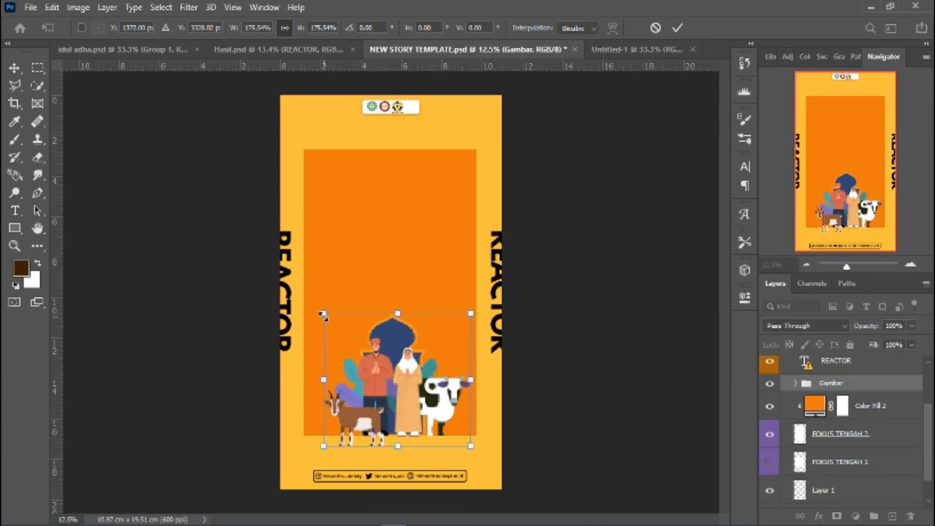
mouse_move(323, 316)
left_mouse_down()
mouse_move(368, 244)
mouse_move(353, 254)
mouse_move(352, 288)
mouse_move(344, 293)
mouse_move(397, 294)
mouse_move(311, 302)
mouse_move(376, 307)
mouse_move(334, 299)
mouse_move(352, 291)
mouse_move(310, 305)
left_mouse_up()
left_click_drag(318, 307, 313, 305)
left_click(678, 29)
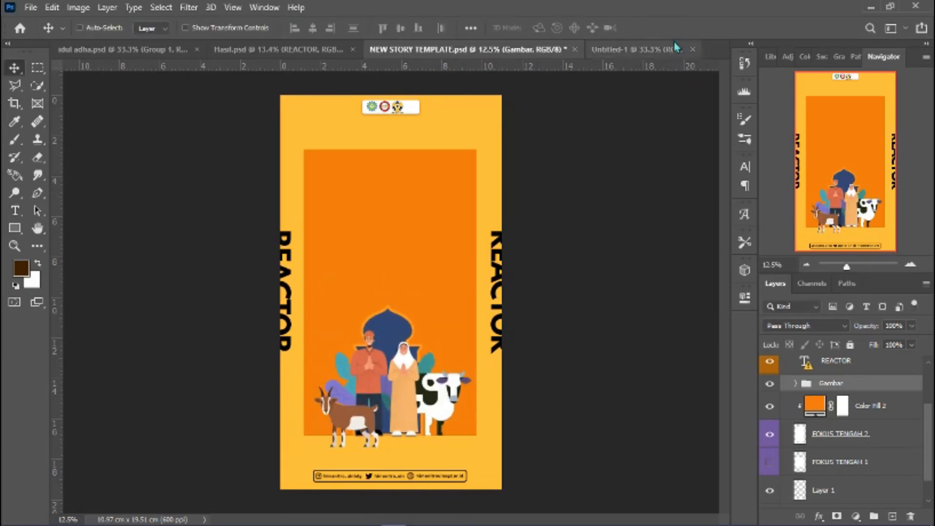
left_click_drag(407, 379, 407, 380)
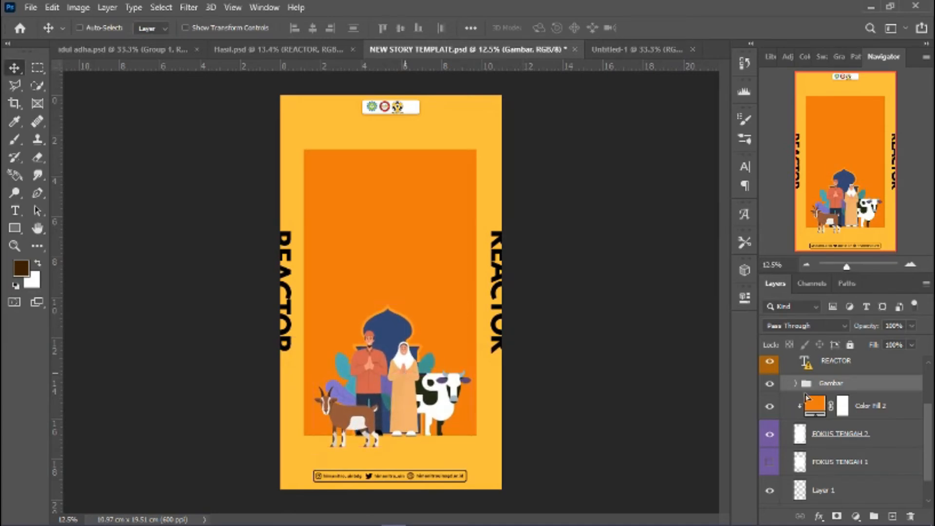
Step: Inspect the layers inside the Gambar group, toggling the visibility of Untitled-2 and plant
left_click(795, 384)
scroll(802, 394, "down", 3)
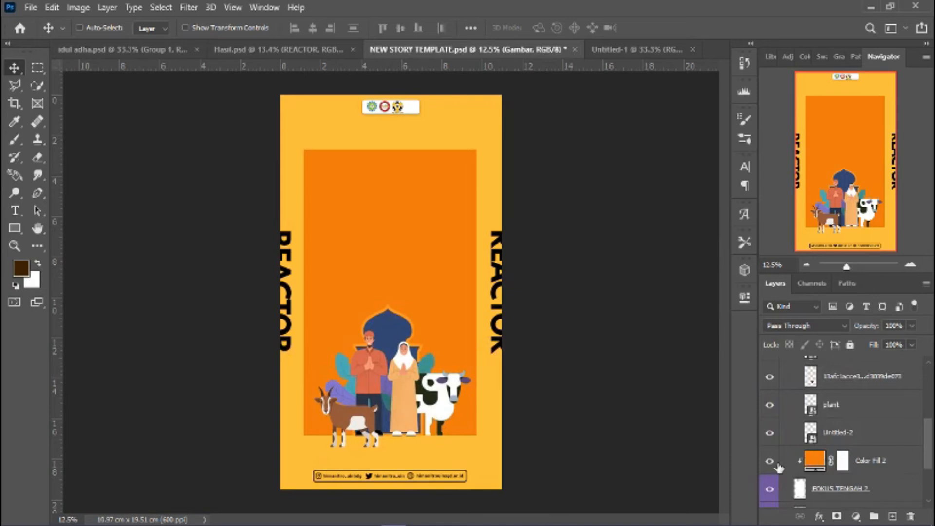
scroll(804, 448, "up", 1)
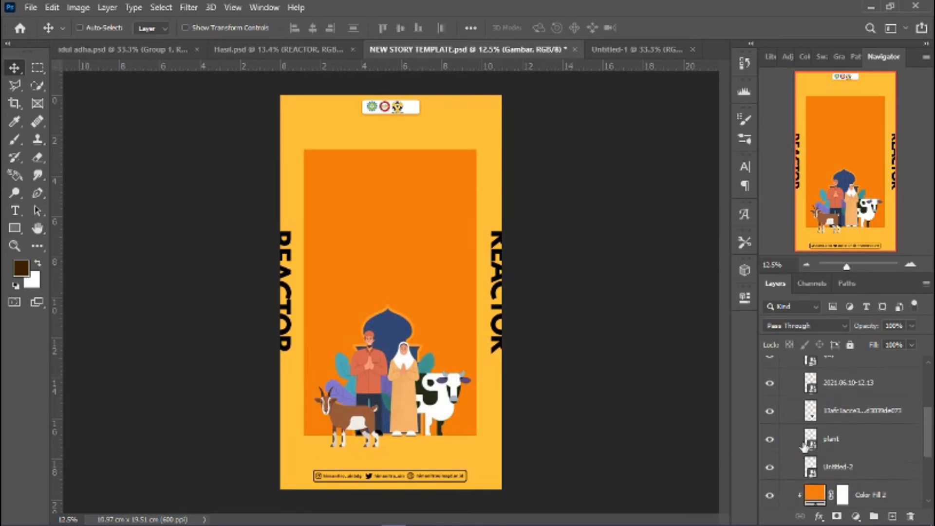
left_click(770, 467)
left_click(769, 468)
left_click(770, 439)
left_click(770, 439)
left_click(769, 439)
scroll(845, 428, "up", 4)
left_click(795, 384)
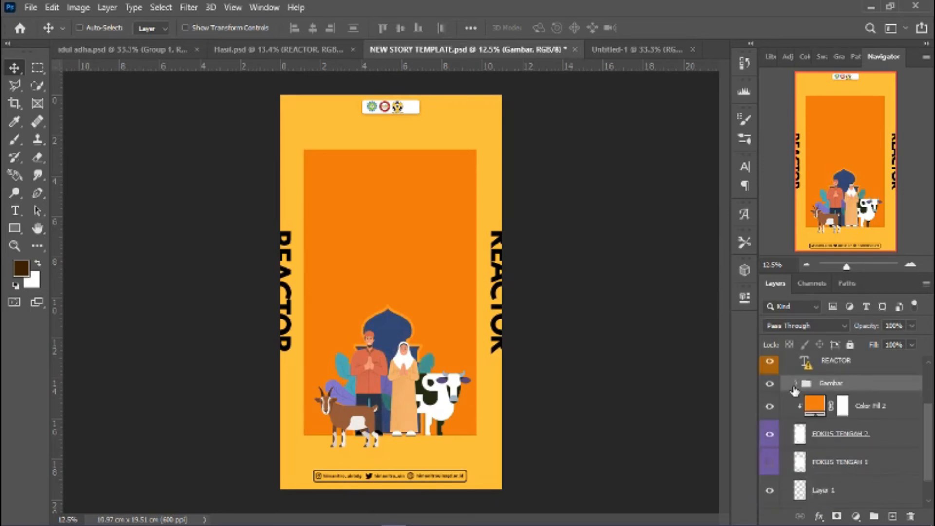
Step: Copy the shadow layer, Layer 1, from Group 1 in idul adha.psd and paste it above the Gambar group in NEW STORY TEMPLATE.psd
left_click(122, 49)
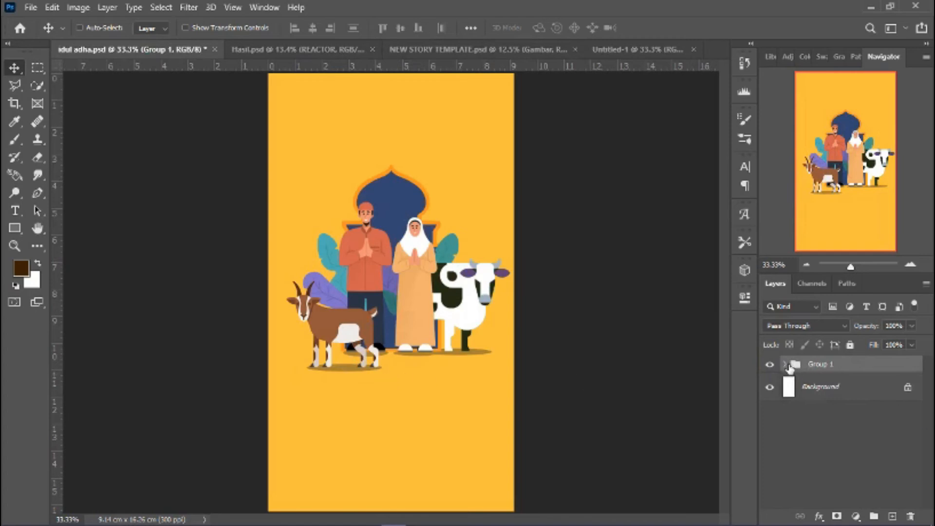
left_click(786, 365)
scroll(800, 462, "down", 5)
left_click(773, 465)
left_click(773, 465)
left_click(848, 458)
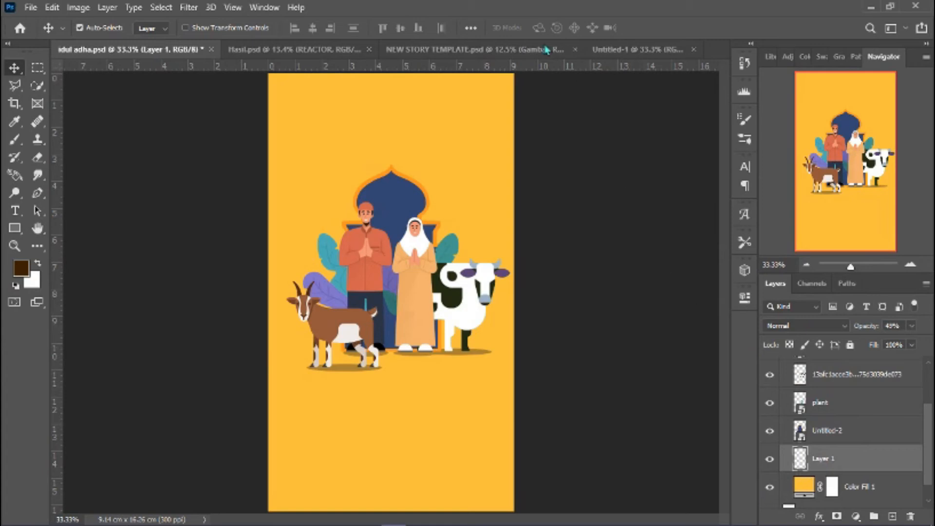
left_click(460, 50)
key("ctrl")
key("ctrl+v")
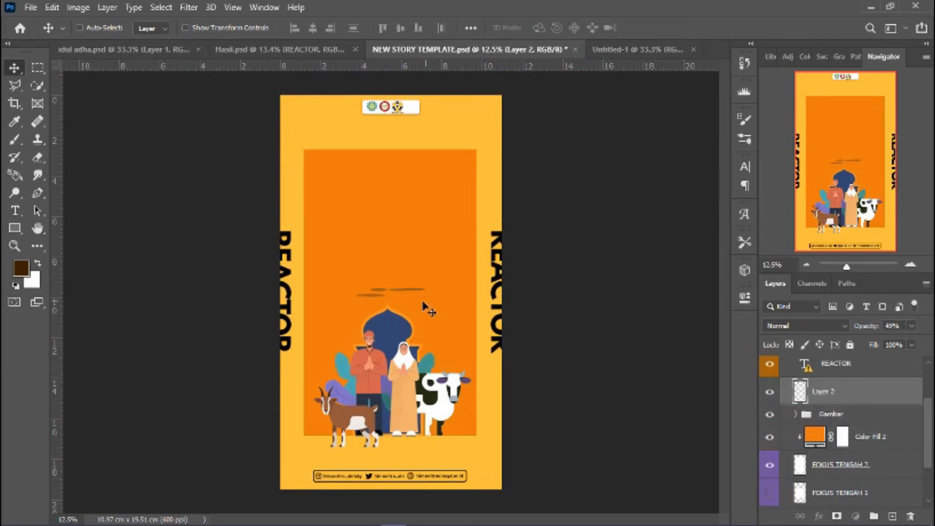
Step: Undo the Gambar group's enlargement and restore the copied shadow layer above the group at its original size
key("Delete")
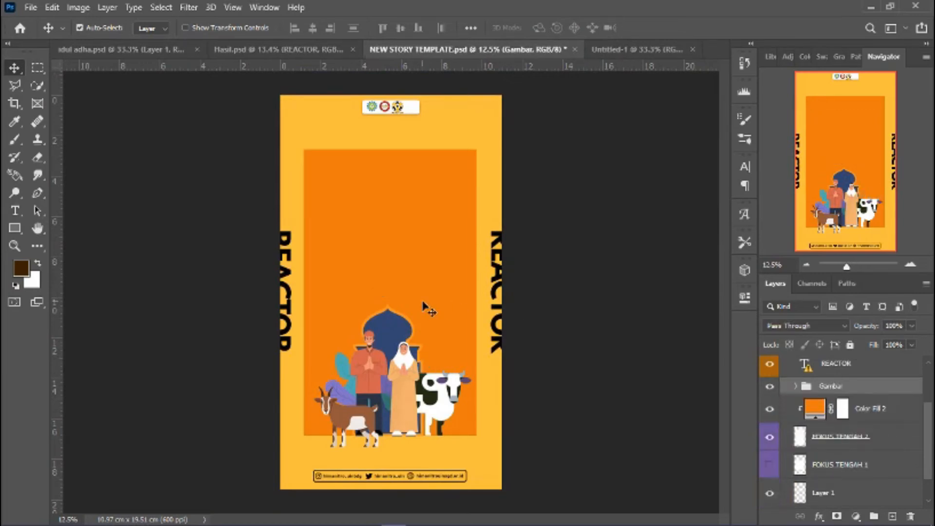
key("Delete")
key("ctrl+z")
key("ctrl+z")
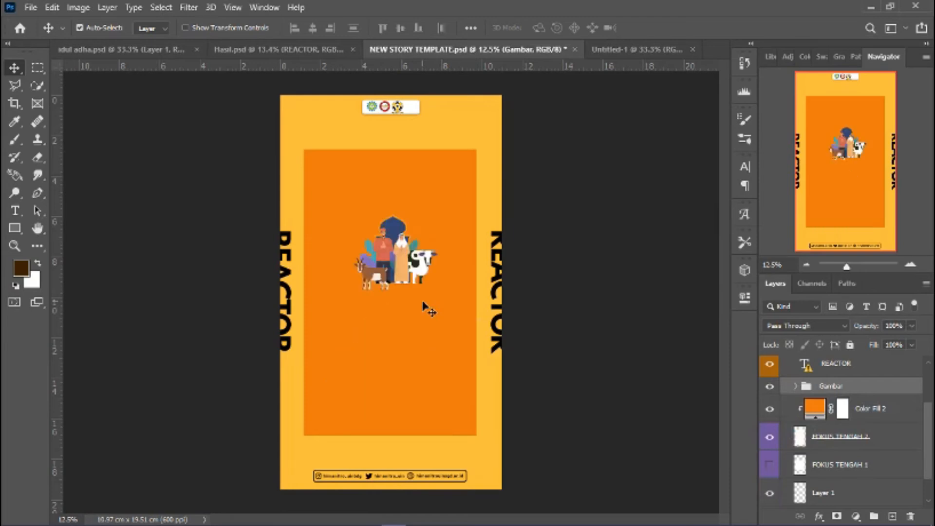
key("ctrl+t")
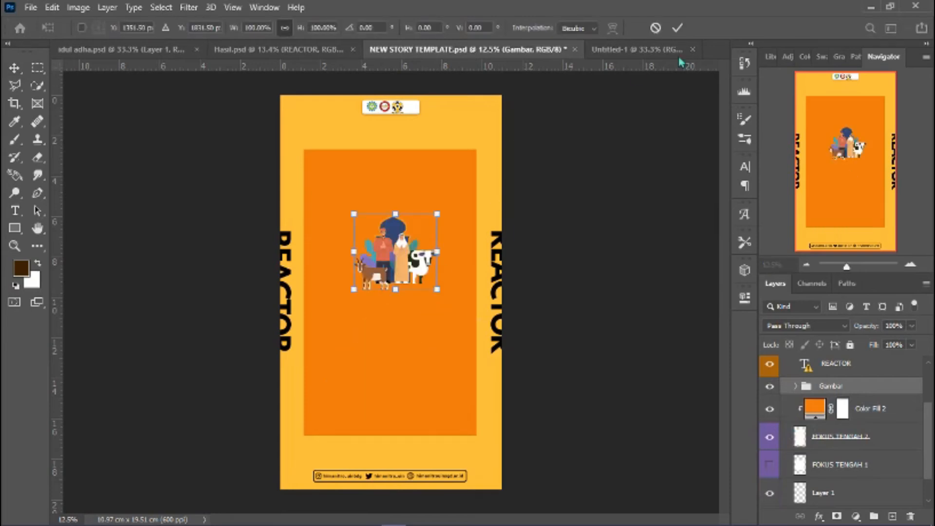
left_click(655, 27)
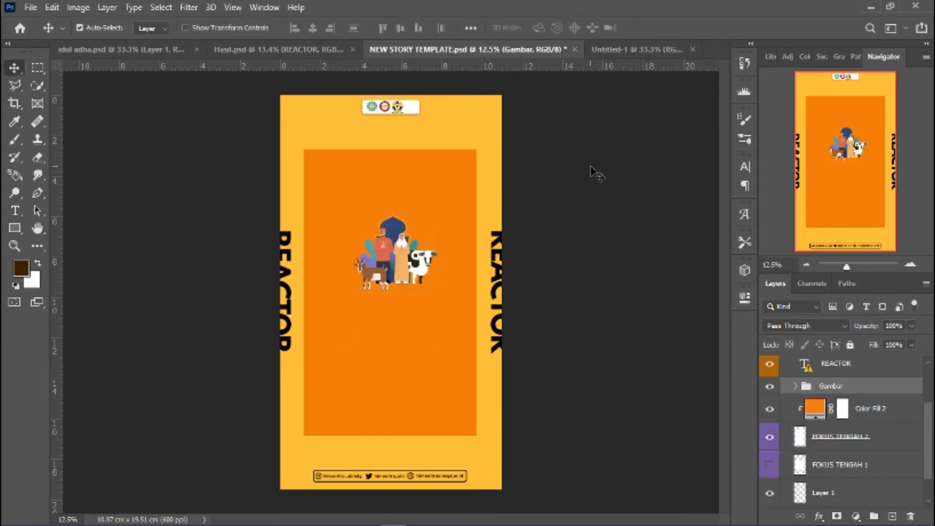
key("ctrl+shift+z")
key("ctrl+shift+z")
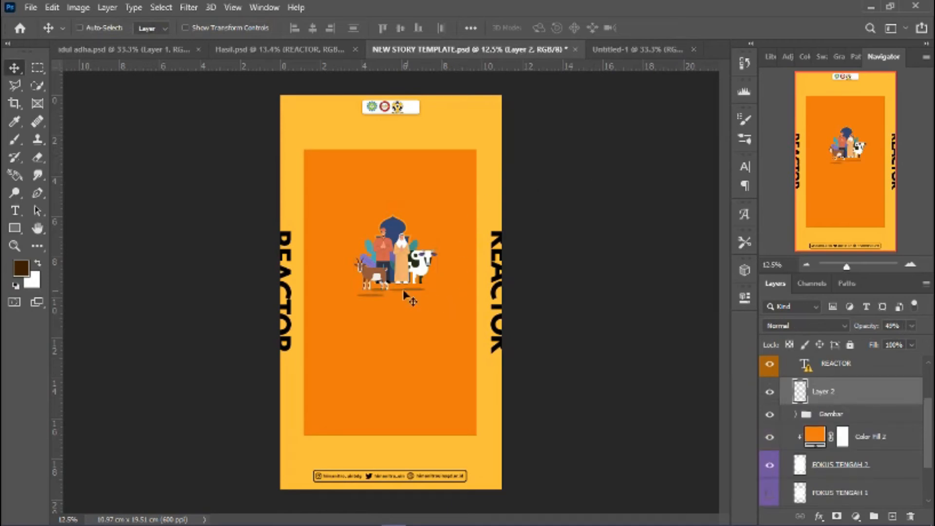
Step: Align the shadow layer under the people's and animals' feet and move it into the Gambar group, beneath Untitled-2
scroll(406, 299, "up", 4)
mouse_move(417, 291)
left_mouse_down()
mouse_move(418, 275)
mouse_move(427, 276)
left_mouse_up()
left_click_drag(850, 392, 849, 404)
left_click(797, 387)
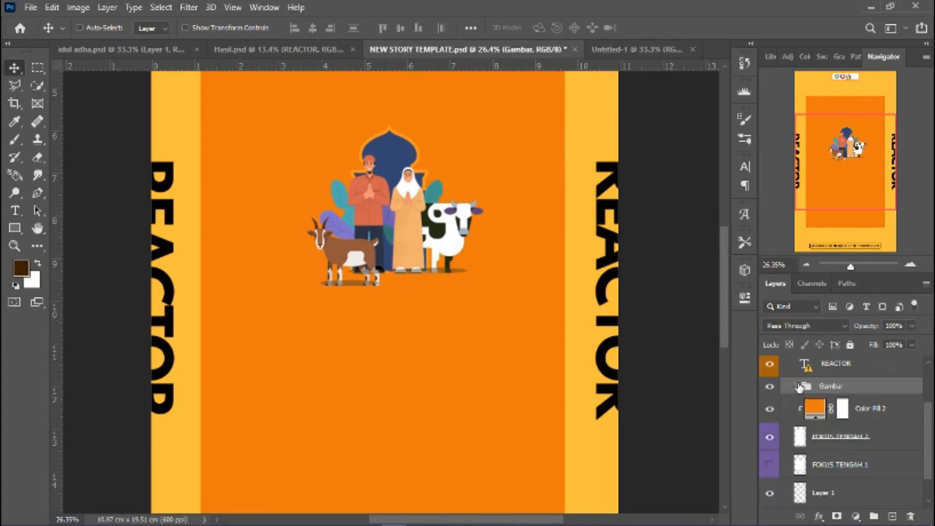
left_click(797, 388)
scroll(848, 438, "down", 1)
left_click_drag(857, 459, 836, 487)
scroll(837, 438, "down", 1)
left_click_drag(838, 401, 837, 440)
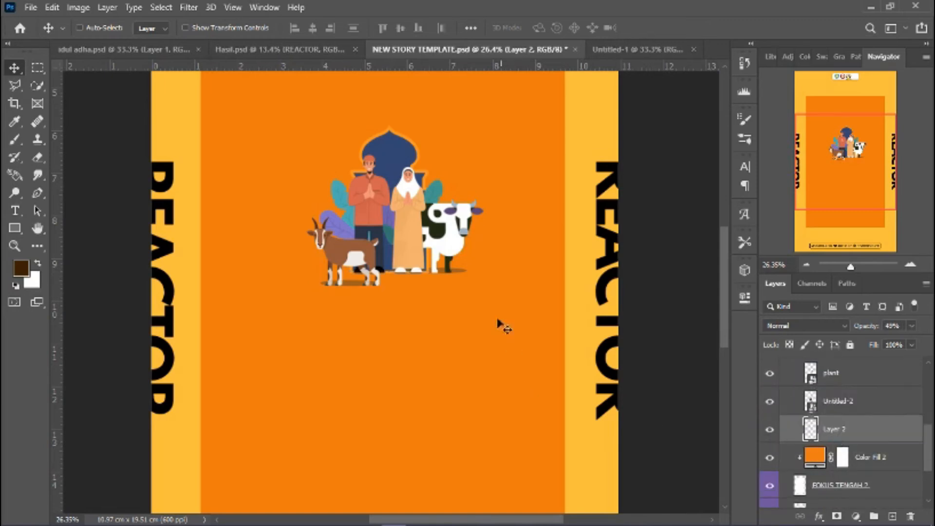
Step: Nudge the shadow layer slightly lower beneath the feet, and compare its placement with idul adha.psd
left_click_drag(467, 279, 456, 280)
left_click(116, 57)
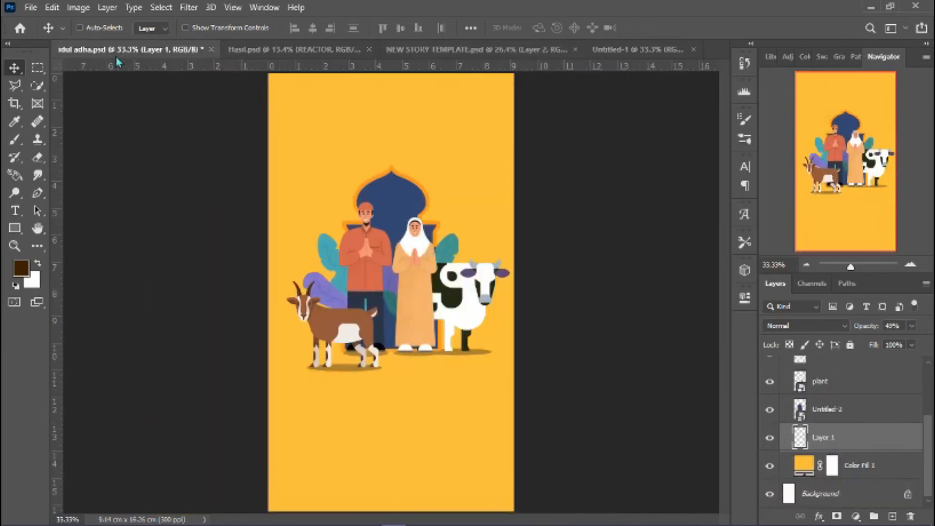
left_click(621, 58)
left_click(478, 50)
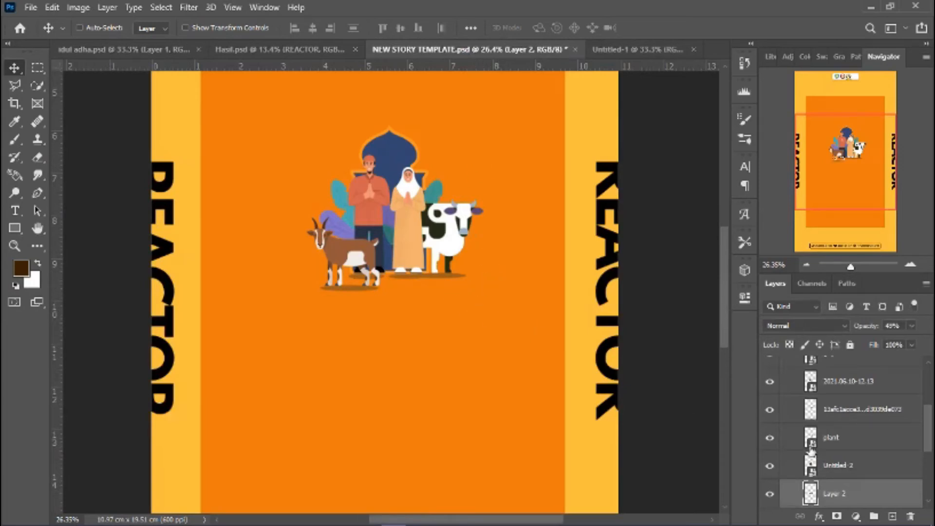
Step: Collapse the Gambar group and start a free transform on the whole group
scroll(813, 443, "up", 2)
left_click(795, 400)
left_click(850, 403)
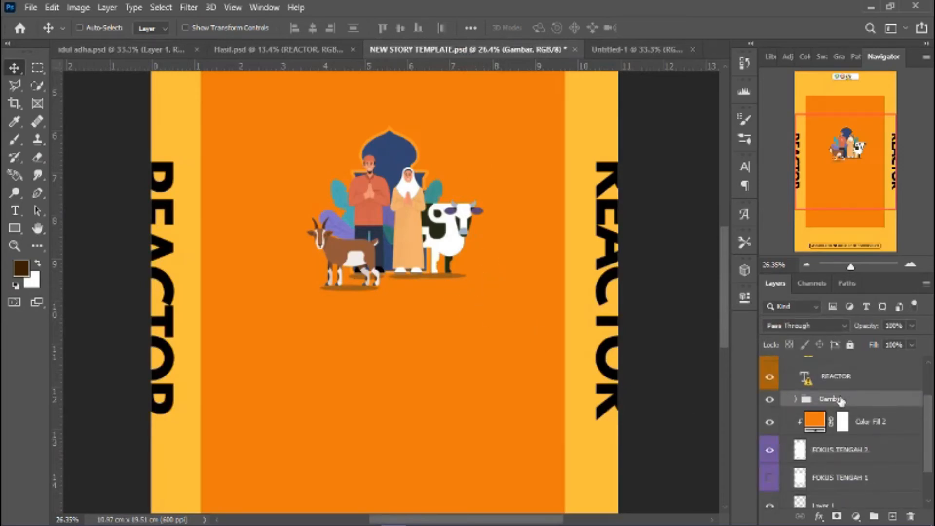
key("ctrl+t")
scroll(396, 304, "down", 2)
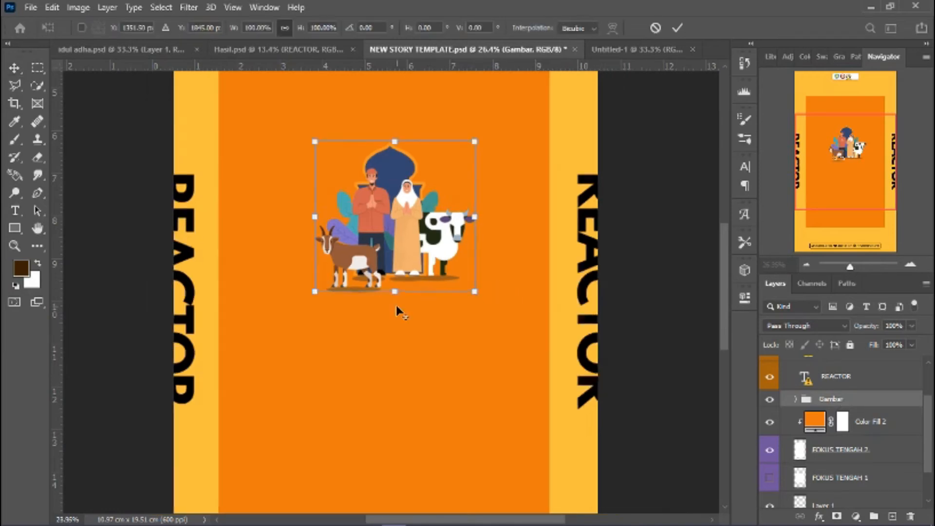
scroll(442, 300, "down", 1)
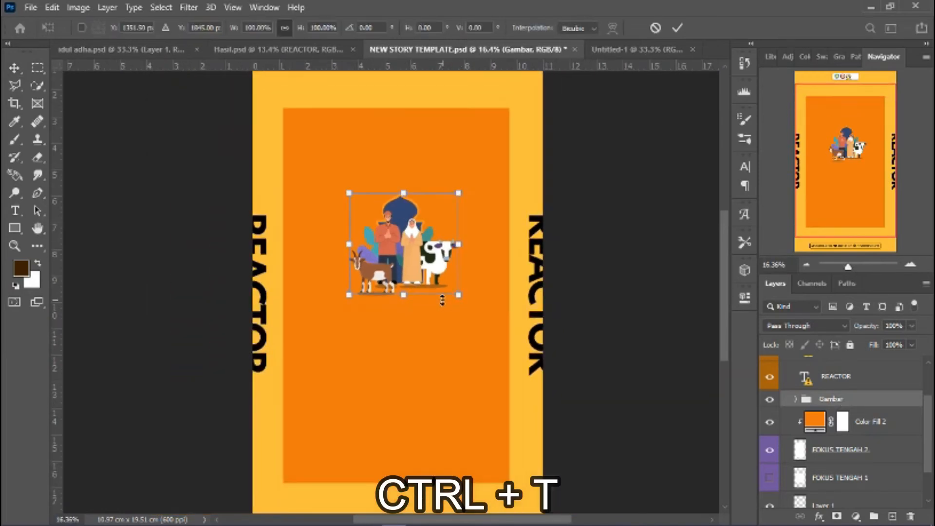
scroll(492, 223, "up", 2)
scroll(490, 228, "down", 4)
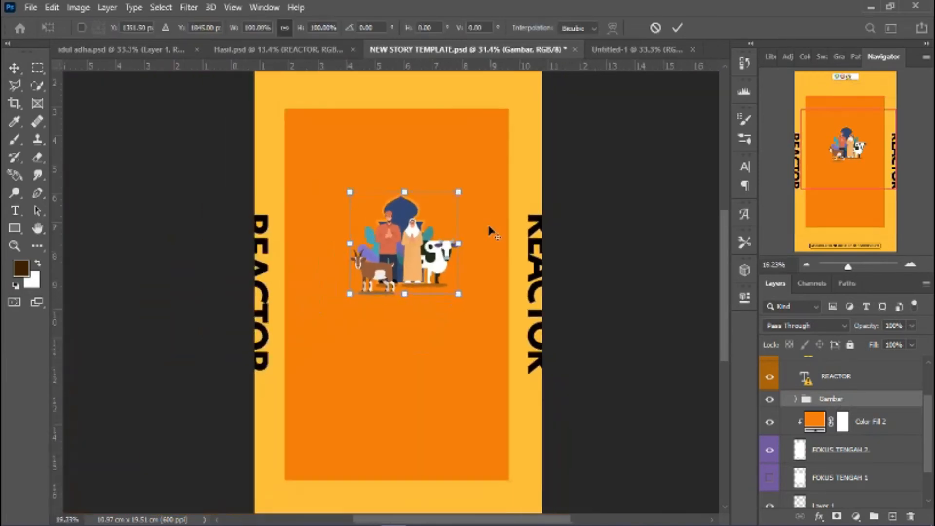
scroll(485, 229, "up", 2)
scroll(485, 229, "down", 2)
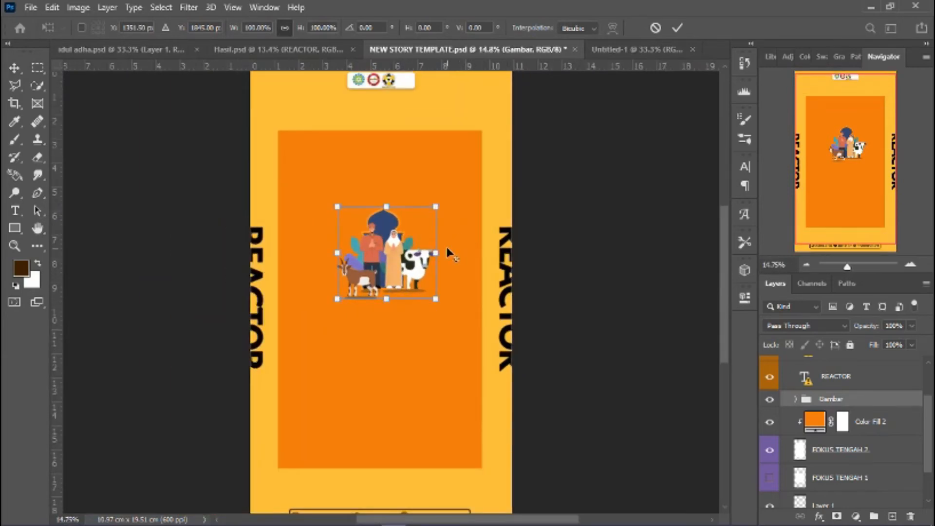
scroll(446, 247, "up", 3)
scroll(446, 247, "down", 2)
scroll(446, 244, "down", 2)
scroll(446, 245, "up", 4)
scroll(446, 246, "up", 2)
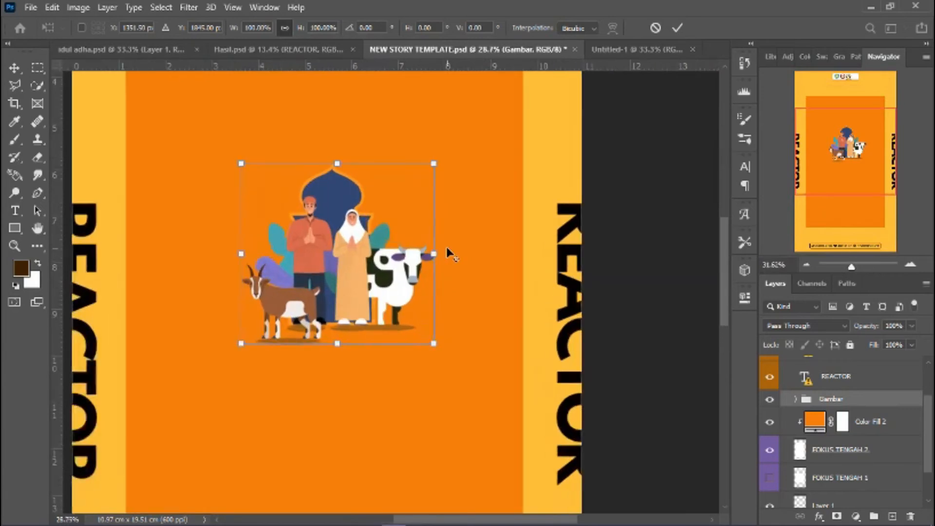
scroll(447, 248, "down", 10)
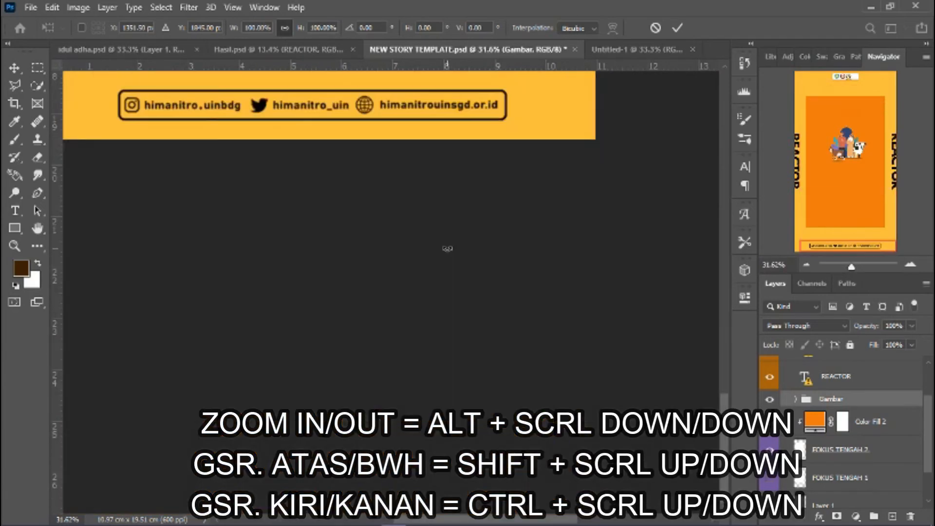
scroll(448, 248, "up", 6)
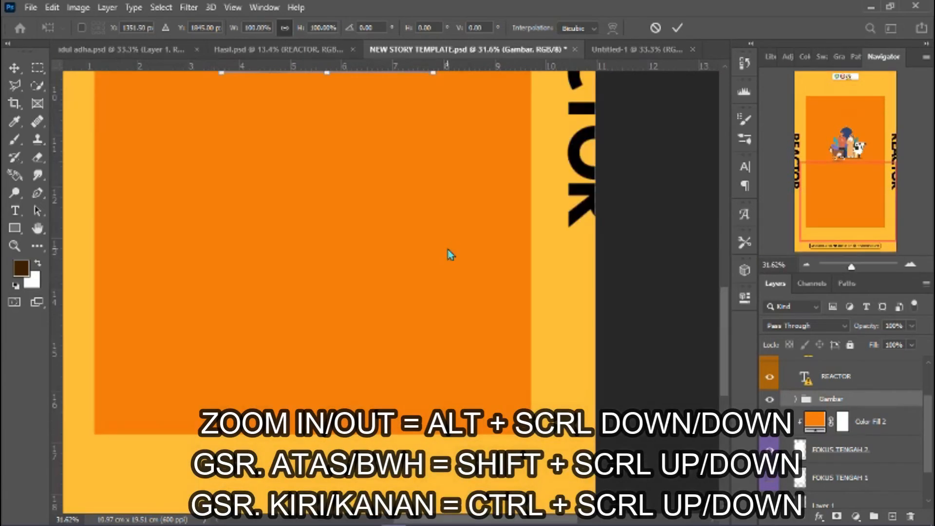
scroll(449, 252, "up", 8)
scroll(447, 248, "down", 8)
scroll(458, 256, "right", 2)
scroll(458, 257, "left", 4)
scroll(457, 259, "right", 2)
scroll(457, 257, "left", 4)
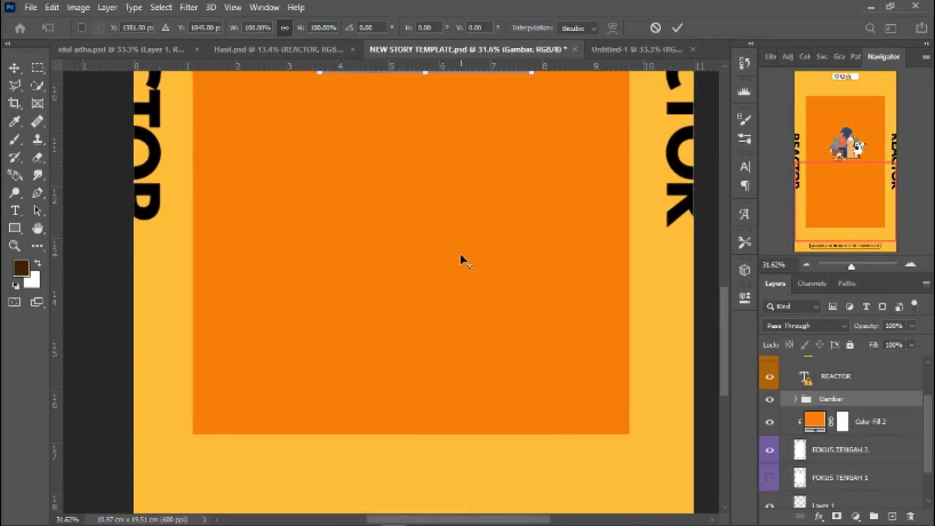
Step: Enlarge the Gambar group to about 181% and place it over the orange panel's lower edge, above the social media bar
scroll(460, 253, "down", 3, "alt")
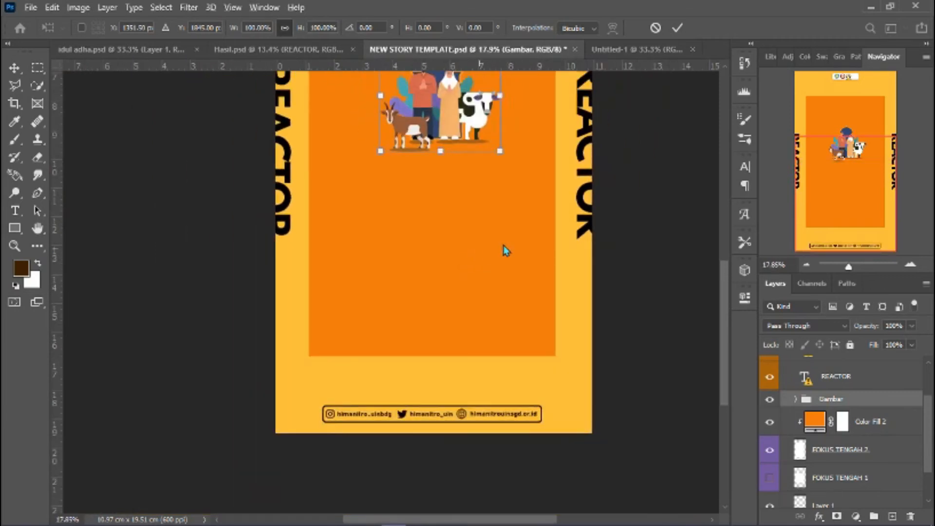
scroll(504, 243, "up", 1, "alt")
scroll(504, 244, "up", 3)
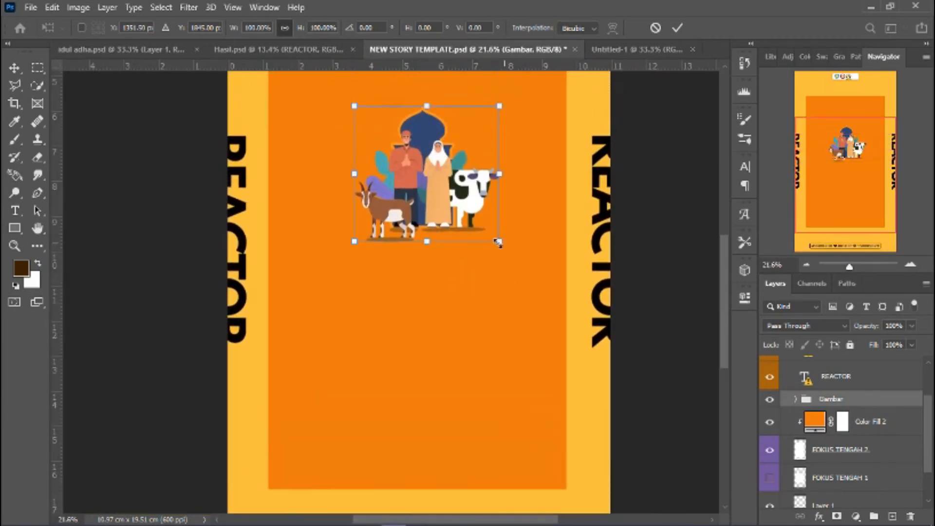
left_click_drag(493, 265, 604, 405)
scroll(494, 359, "down", 2, "alt")
left_click_drag(493, 359, 471, 417)
scroll(469, 329, "down", 1)
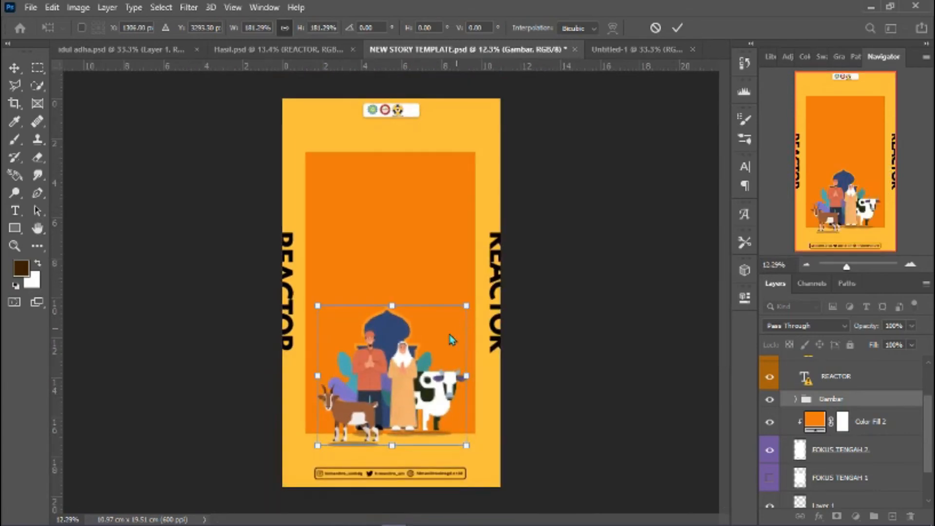
left_click(675, 32)
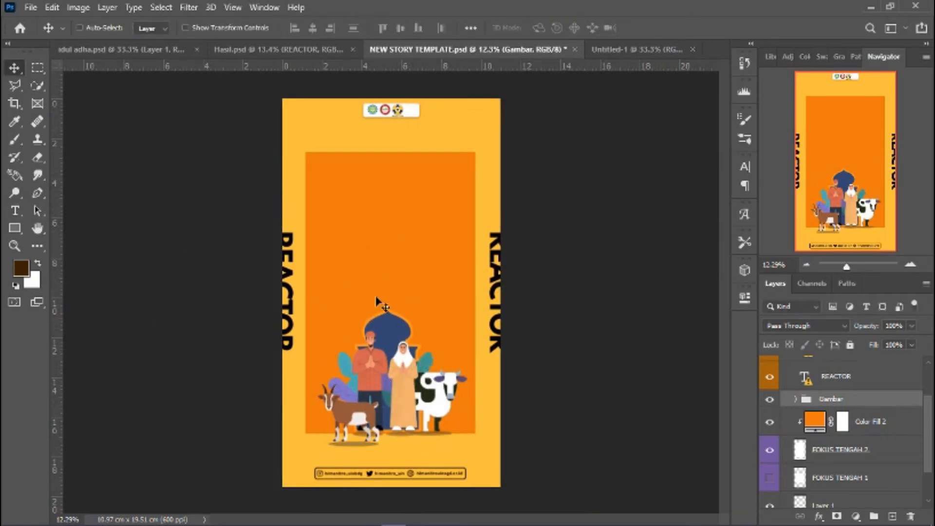
Step: Center the Gambar group horizontally on the canvas and add a vertical guide through the canvas center, with the rulers toggled
left_click_drag(404, 376, 408, 374)
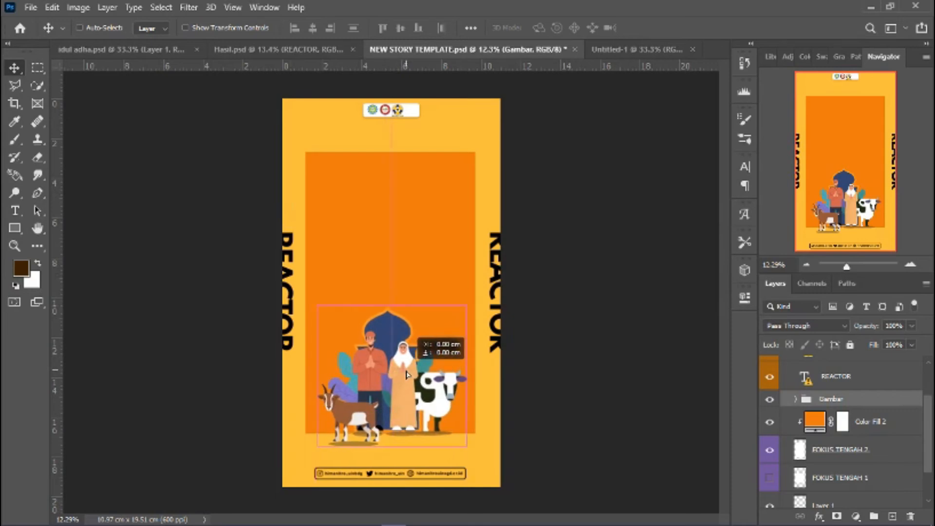
left_click_drag(407, 375, 407, 374)
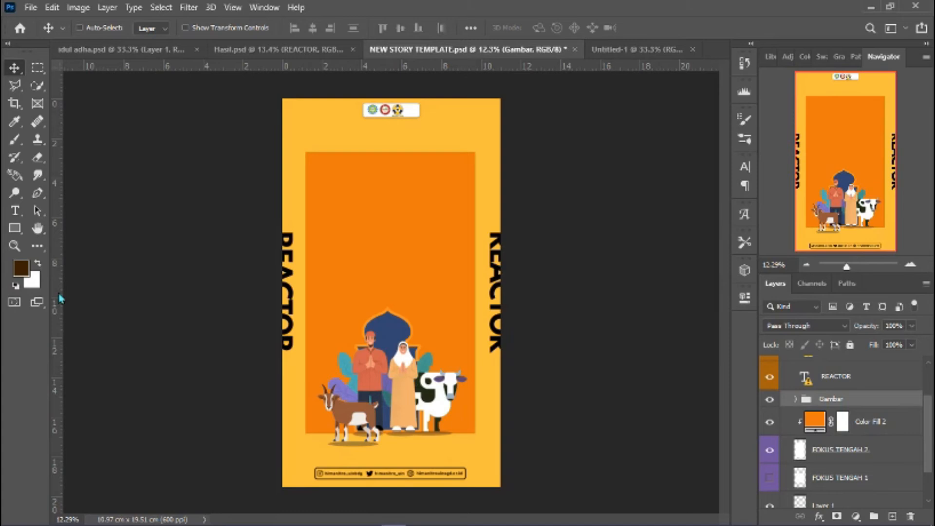
left_click_drag(59, 298, 393, 164)
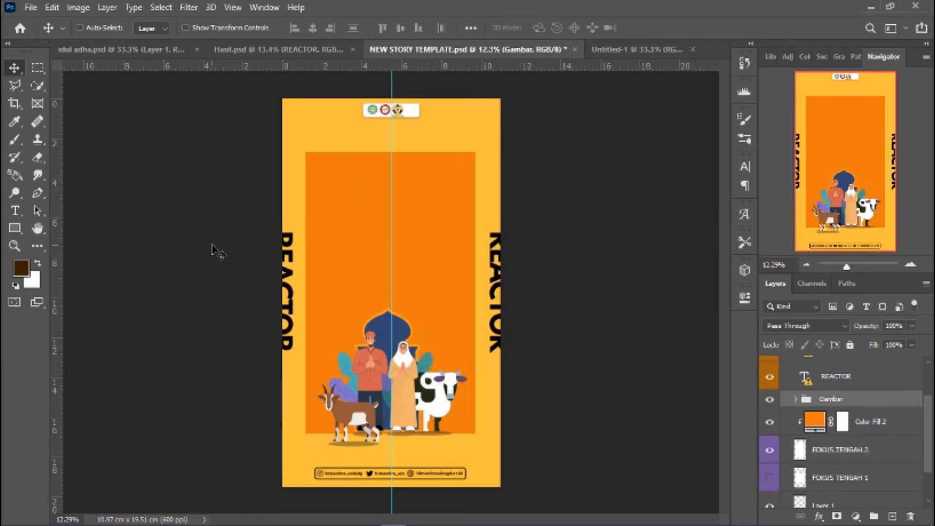
key("ctrl+r")
key("ctrl+r")
key("ctrl+r")
key("ctrl+r")
Step: Inspect the verse text in Hasil.psd and compare that design with NEW STORY TEMPLATE.psd
left_click(274, 54)
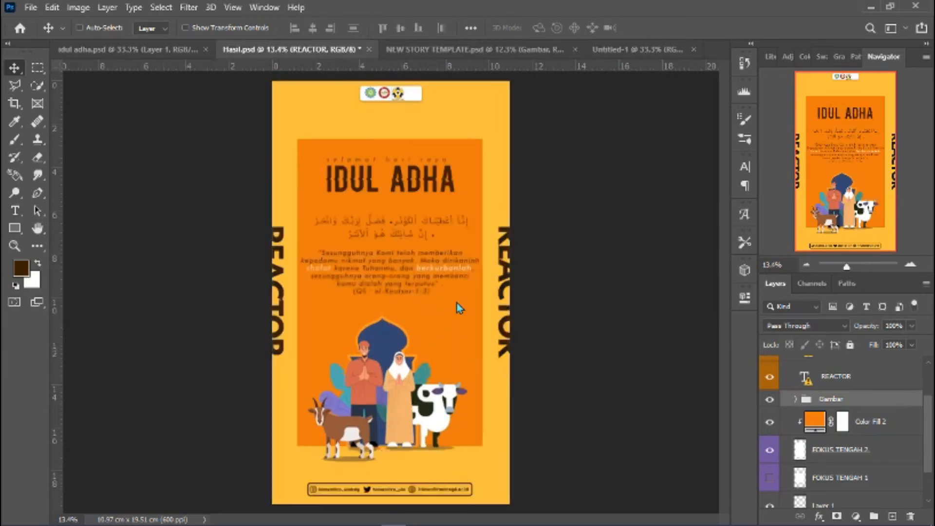
double_click(399, 266)
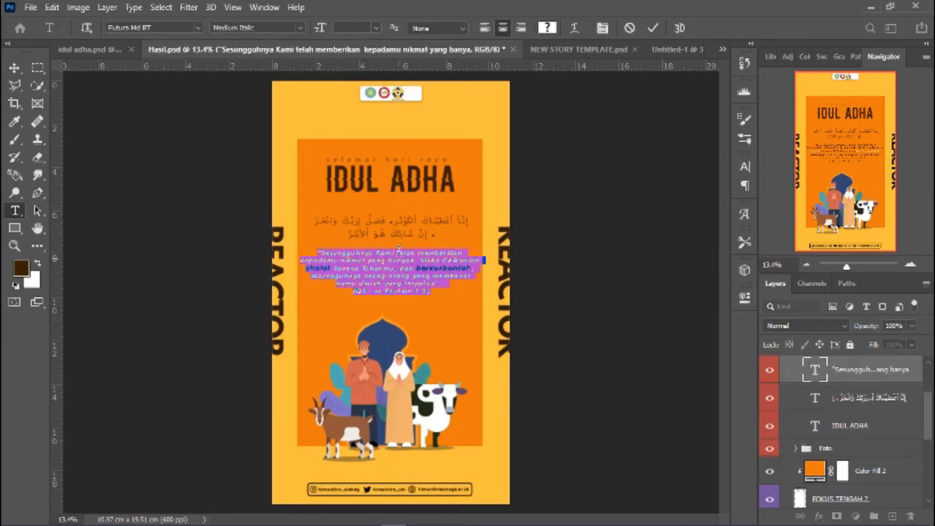
left_click(579, 49)
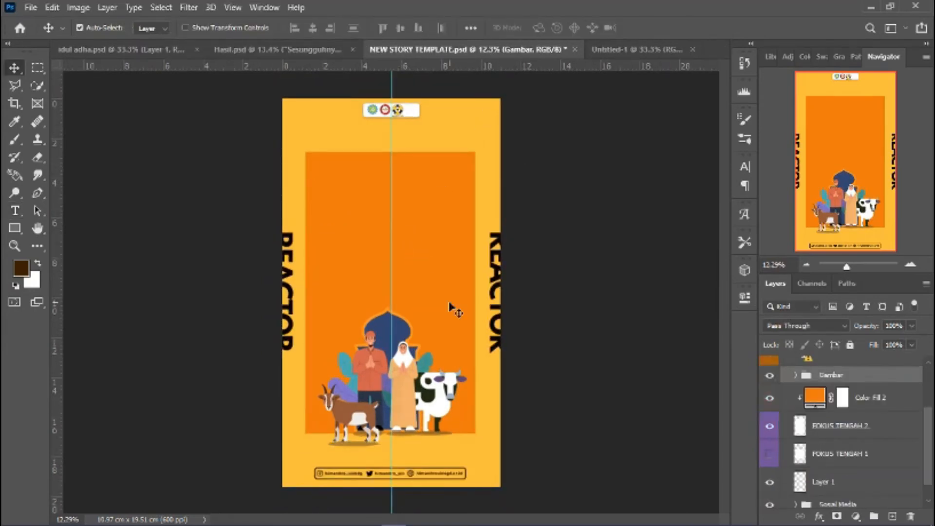
key("ctrl")
left_click(273, 49)
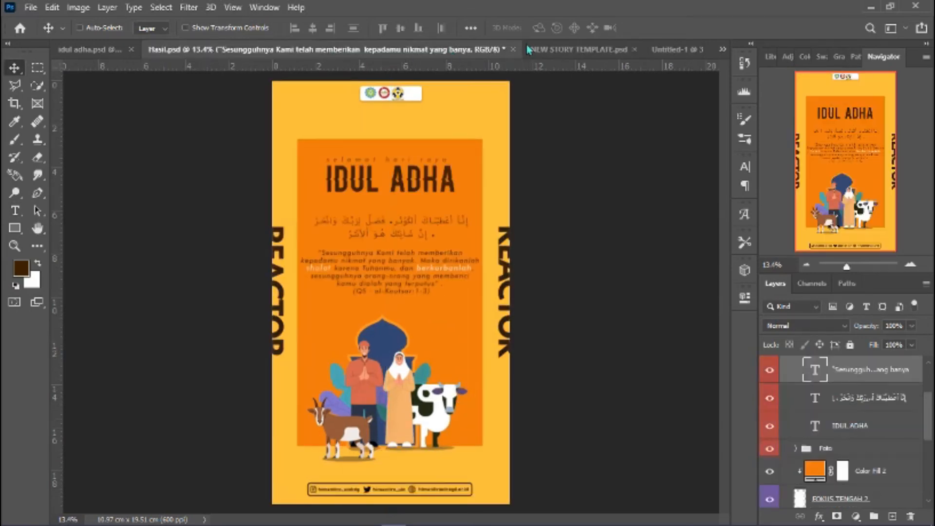
left_click(575, 49)
left_click(272, 49)
scroll(892, 419, "up", 2)
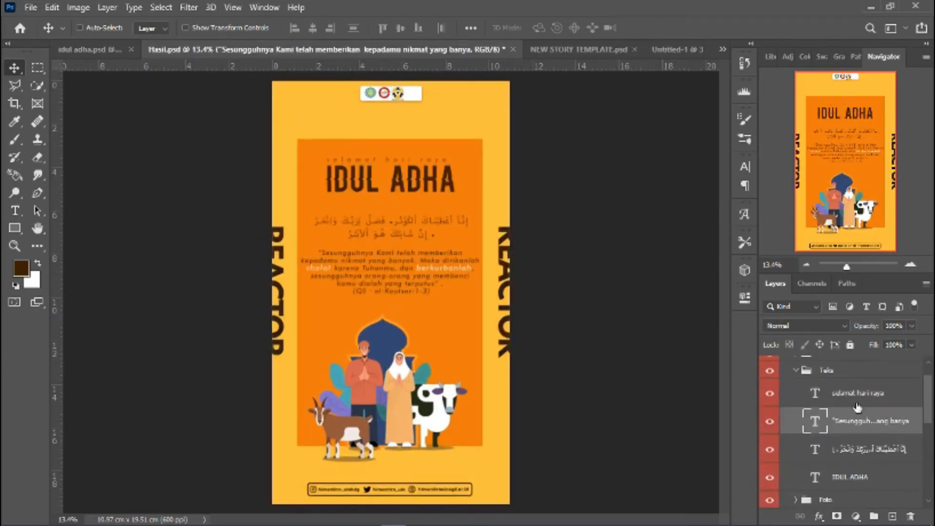
Step: Step through the verse, Arabic and "selamat hari raya" text layers in the Teks group of Hasil.psd
key("alt+bracketright")
key("alt+bracketleft")
key("alt+bracketleft")
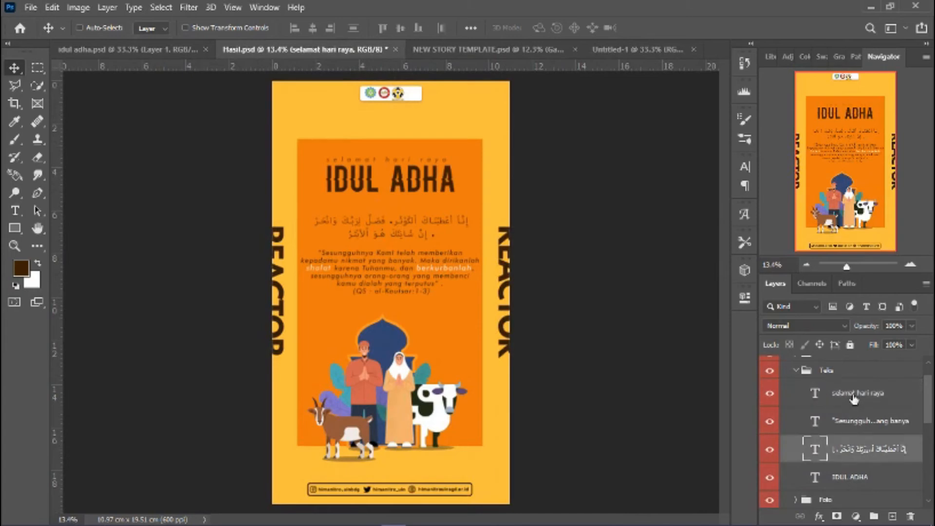
key("alt+bracketright")
key("alt+bracketright")
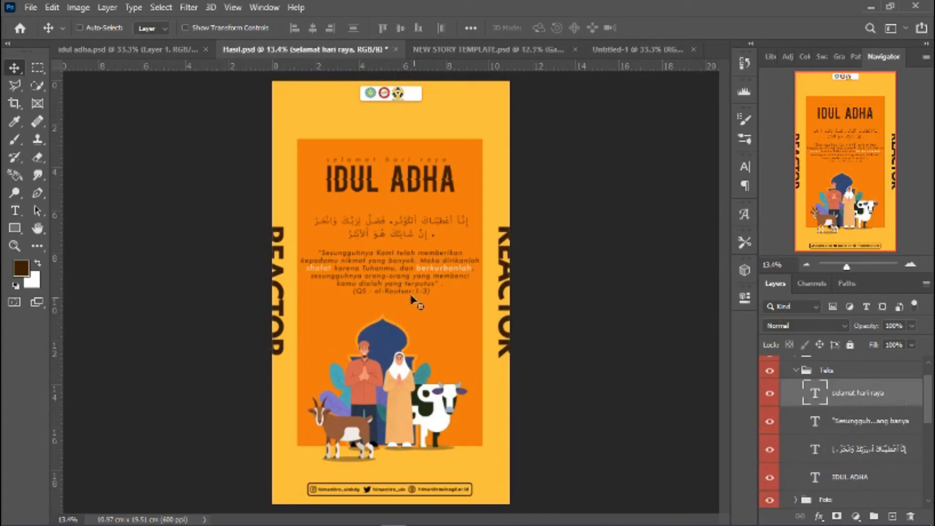
Step: Copy the "Sesungguhnya Kami telah memberikan" verse text from Hasil.psd into NEW STORY TEMPLATE.psd, above the Gambar group
left_click_drag(388, 278, 413, 248)
key("ctrl+z")
left_click(413, 249, "ctrl")
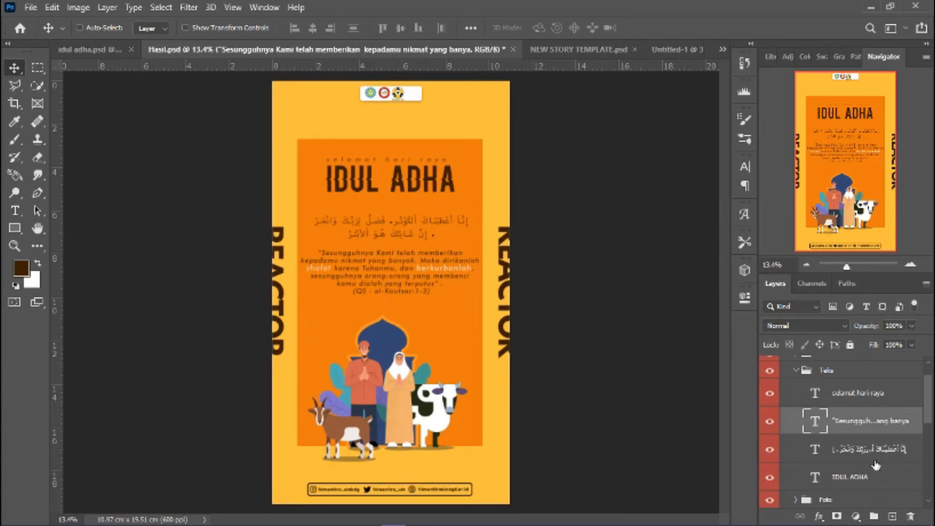
mouse_move(396, 278)
left_mouse_down()
mouse_move(428, 197)
mouse_move(497, 85)
mouse_move(560, 55)
mouse_move(365, 265)
mouse_move(395, 260)
mouse_move(396, 276)
left_mouse_up()
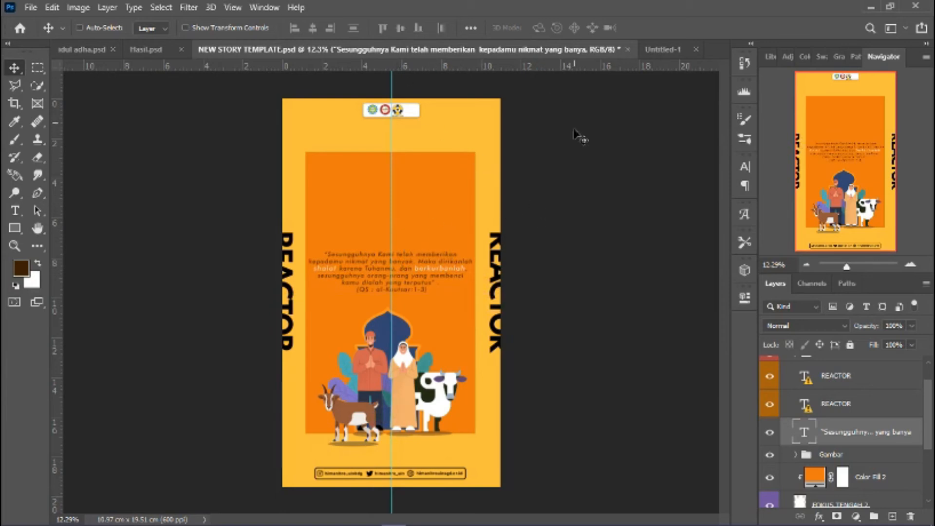
scroll(372, 283, "up", 5)
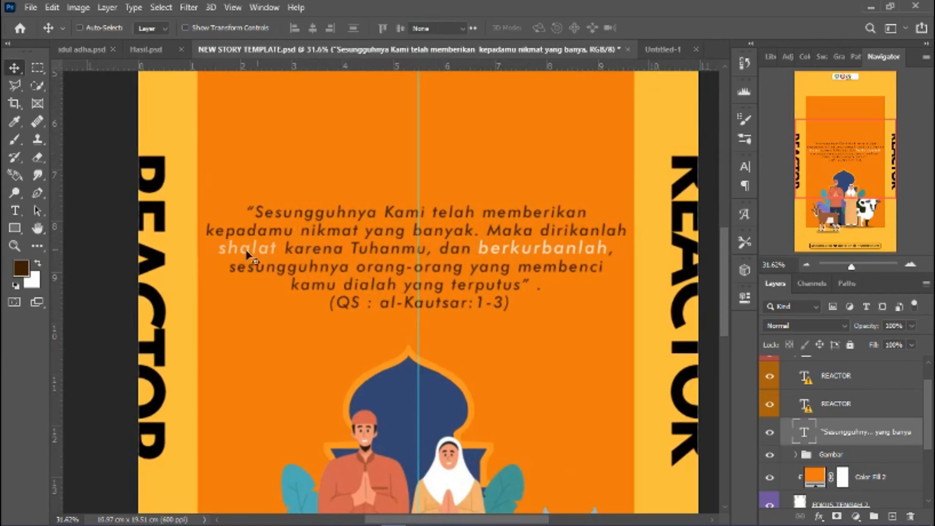
Step: Select the word "shalat" inside the verse text to check its font size and colour
double_click(250, 256)
left_click(223, 247)
left_click_drag(222, 247, 274, 247)
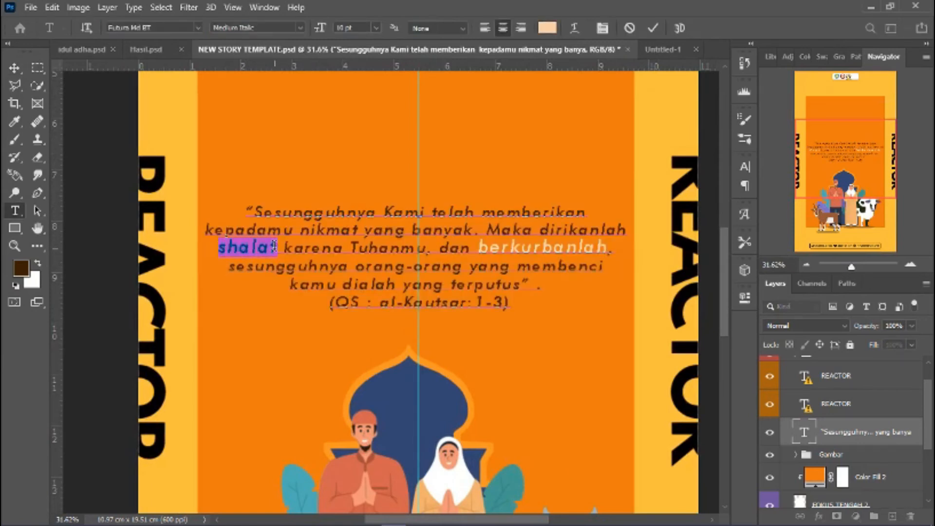
left_click(369, 243)
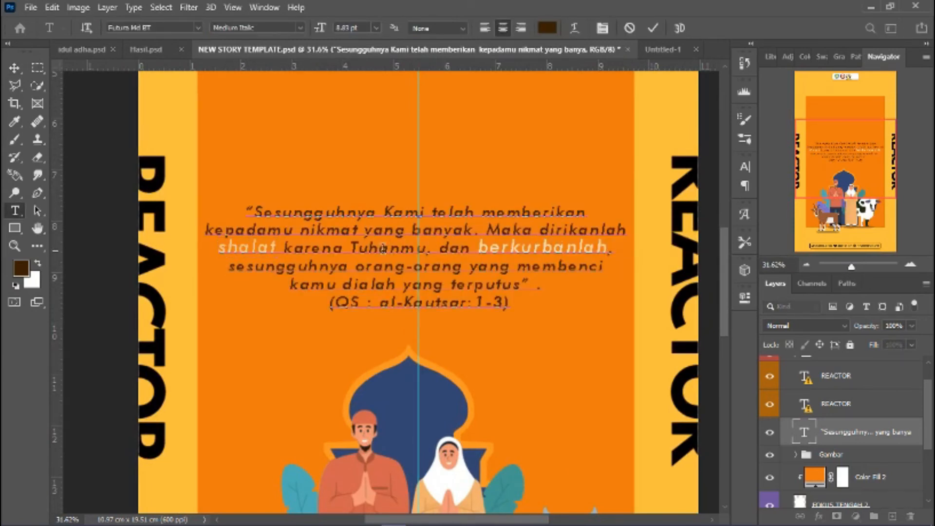
Step: Recolour the word "nikmat" in the verse to the pale peach f9cda1 sampled from "shalat" and commit the text edit
left_click_drag(298, 229, 354, 229)
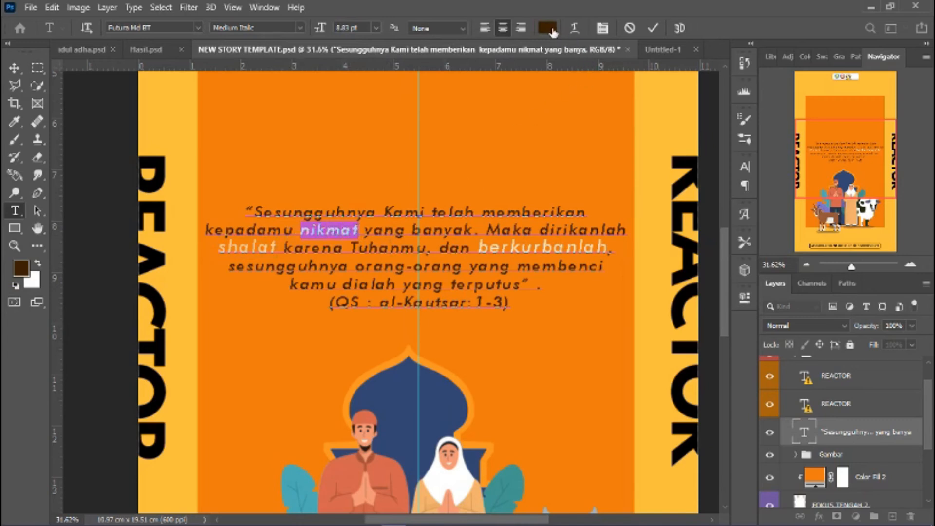
left_click(547, 28)
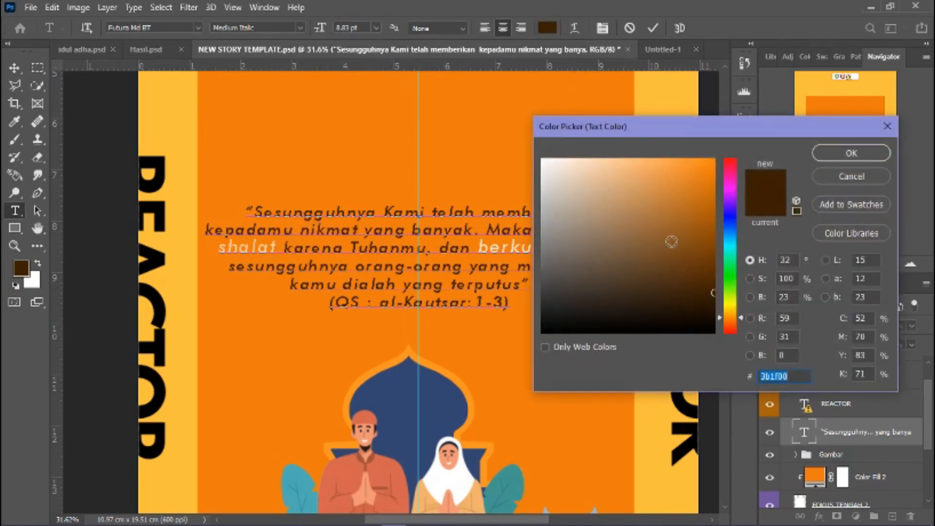
left_click(592, 159)
left_click(542, 159)
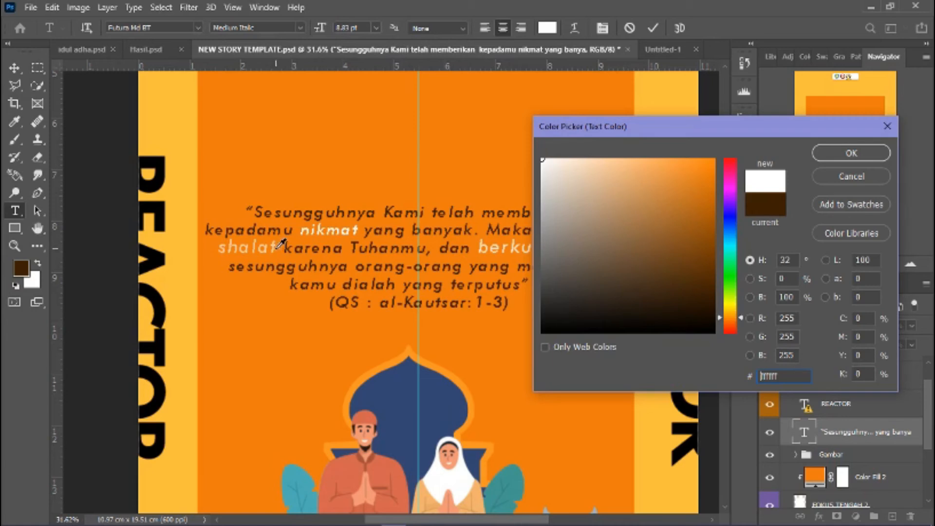
left_click(275, 245)
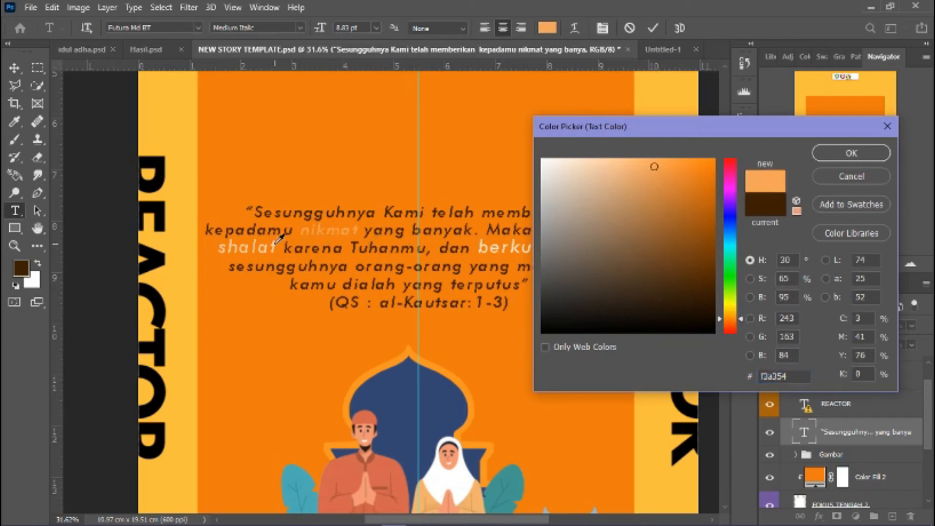
left_click(276, 243)
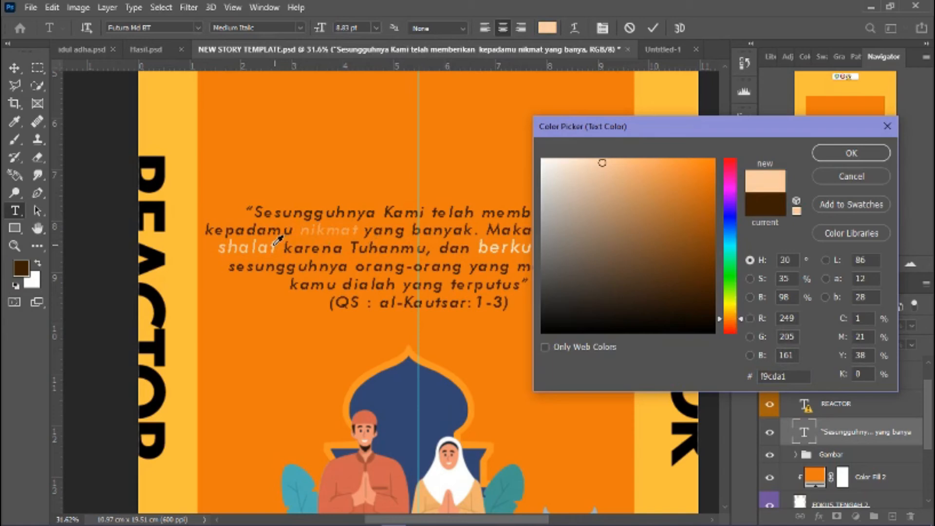
left_click(852, 153)
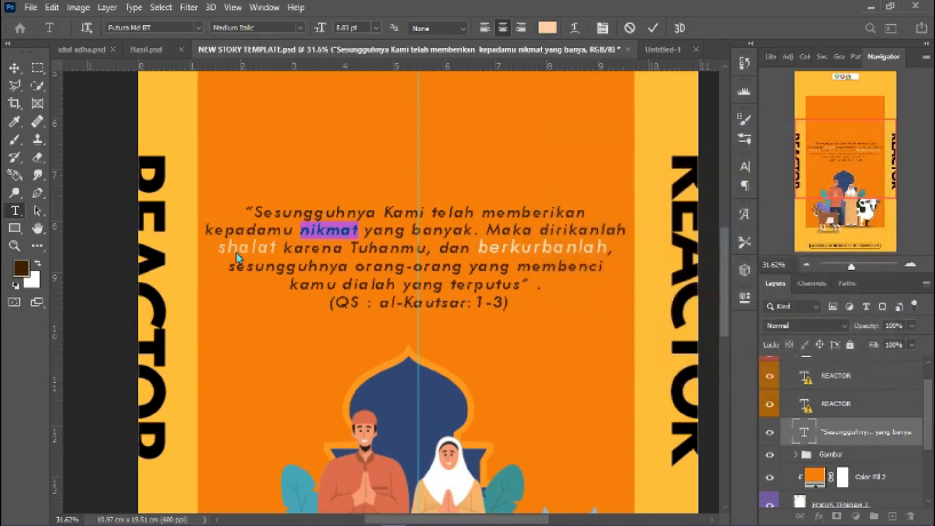
scroll(306, 251, "up", 1)
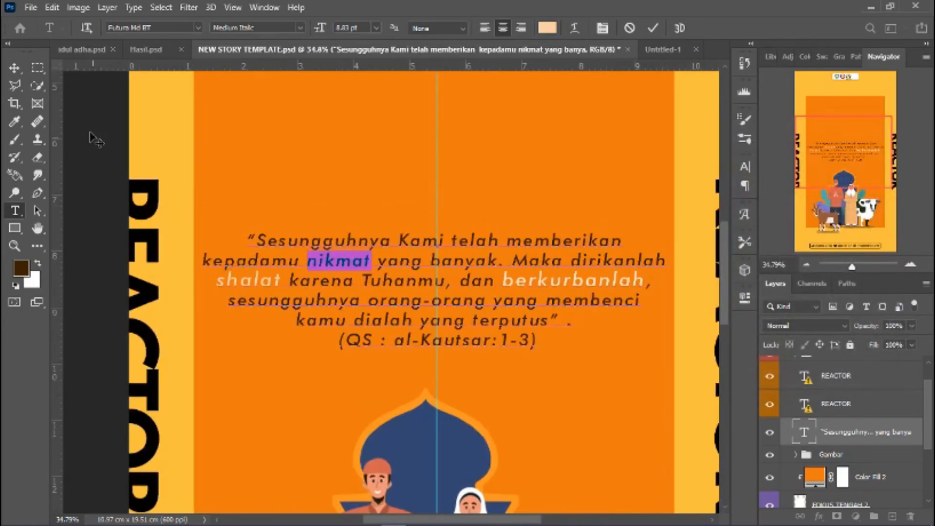
left_click(345, 234)
key("v")
scroll(440, 268, "down", 1)
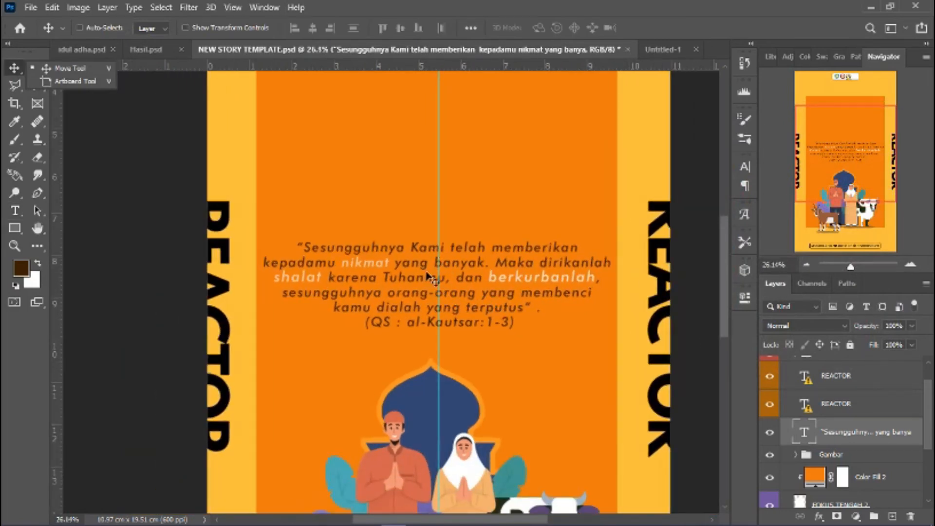
Step: Select the entire verse text for editing and show its Paragraph and Character settings
double_click(415, 261)
left_click(415, 260)
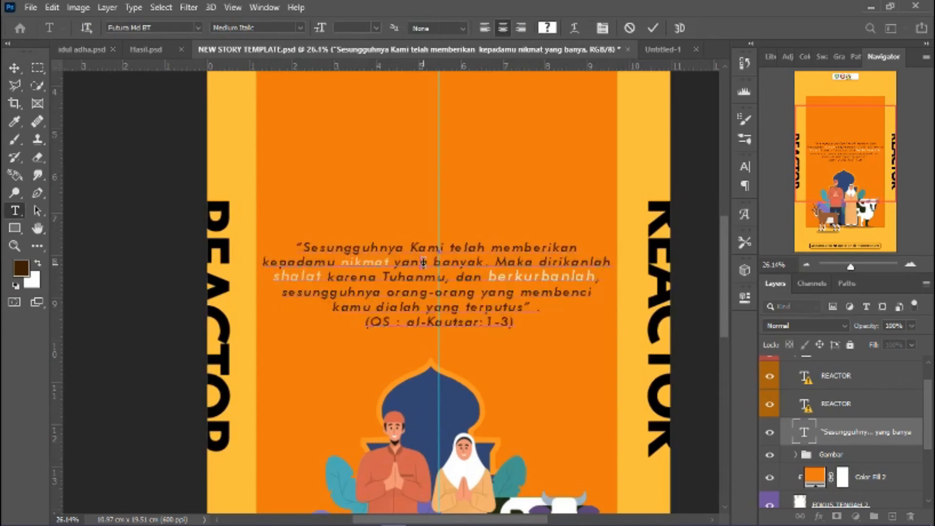
left_click(857, 453)
left_click(858, 440)
double_click(434, 272)
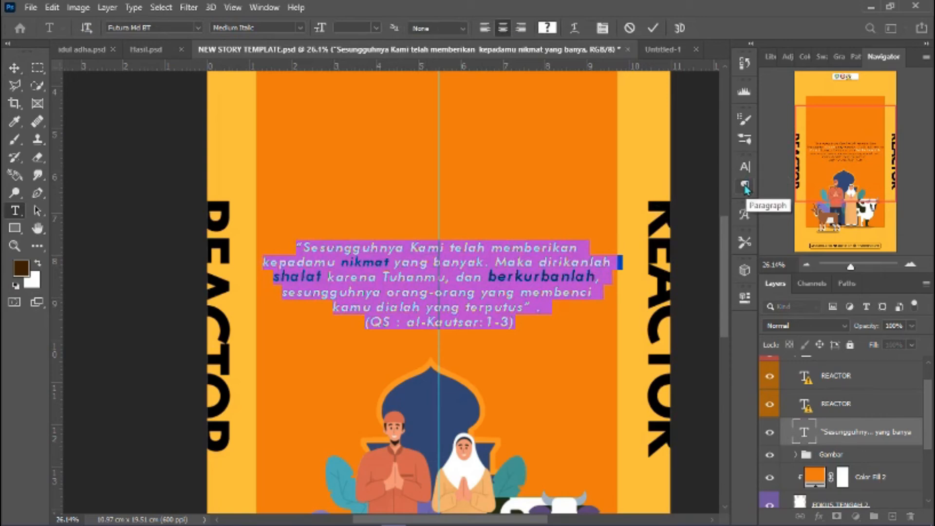
left_click(265, 7)
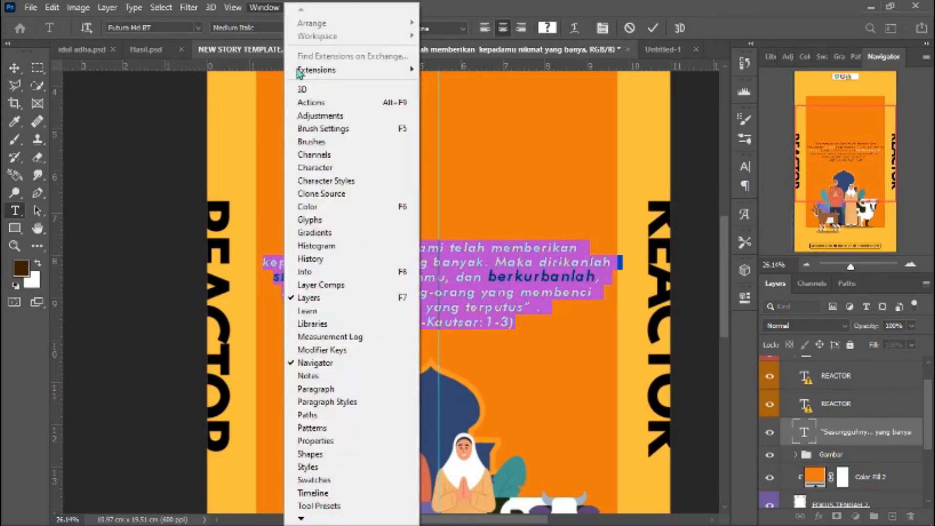
left_click(370, 393)
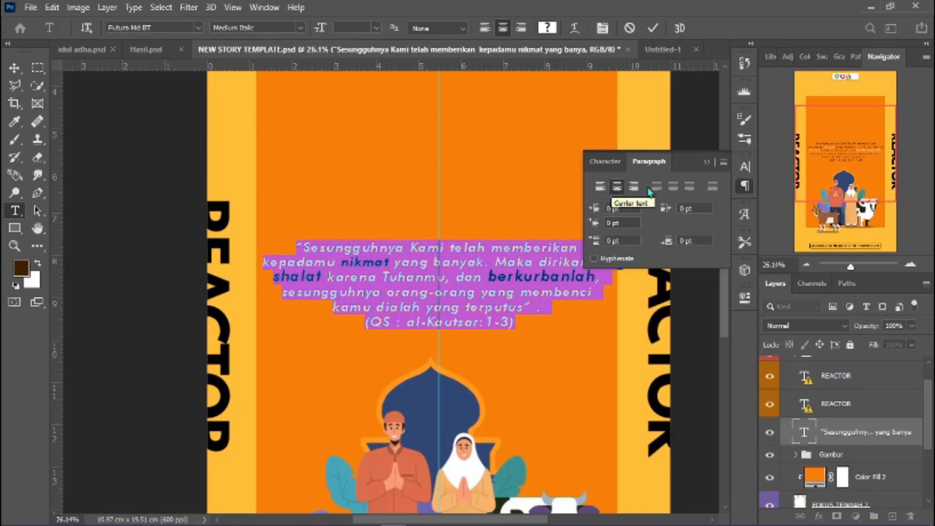
left_click(605, 162)
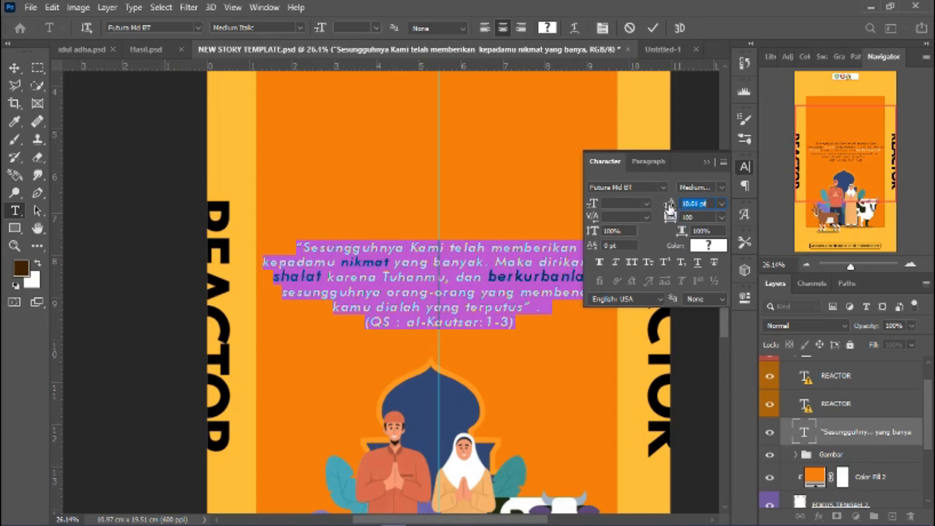
Step: Try a leading of 7 pt on the whole verse and undo it
mouse_move(670, 203)
left_mouse_down()
mouse_move(692, 208)
mouse_move(664, 204)
left_mouse_up()
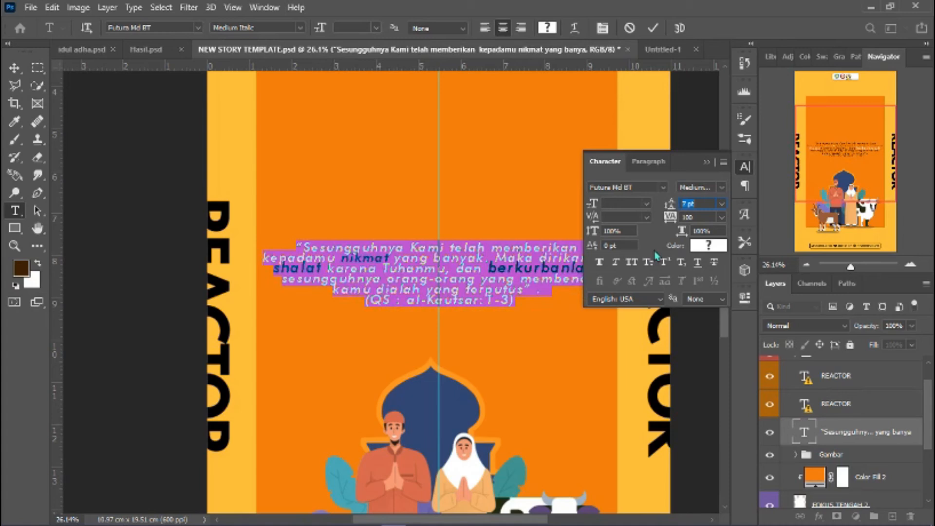
key("ctrl+z")
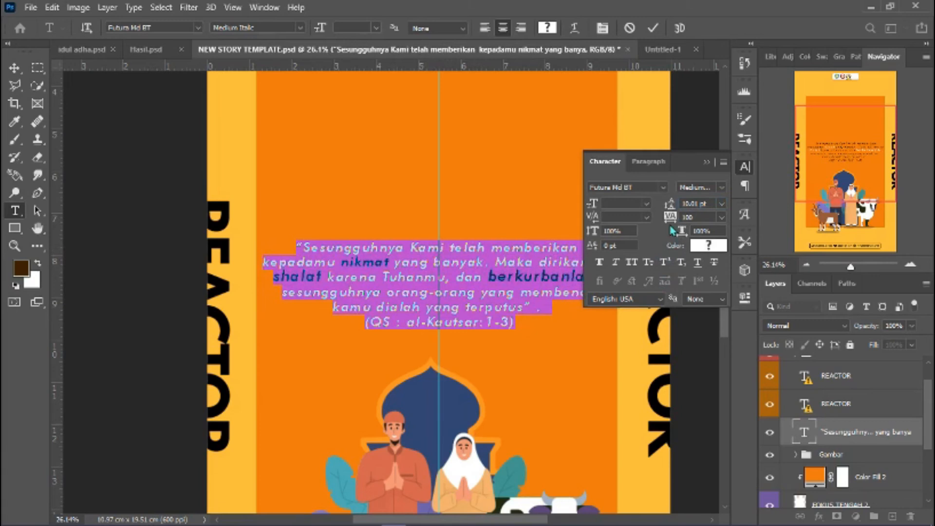
Step: Set the tracking of the whole verse to 60, undoing a trial at -60
mouse_move(670, 217)
left_mouse_down()
mouse_move(680, 219)
mouse_move(671, 219)
left_mouse_up()
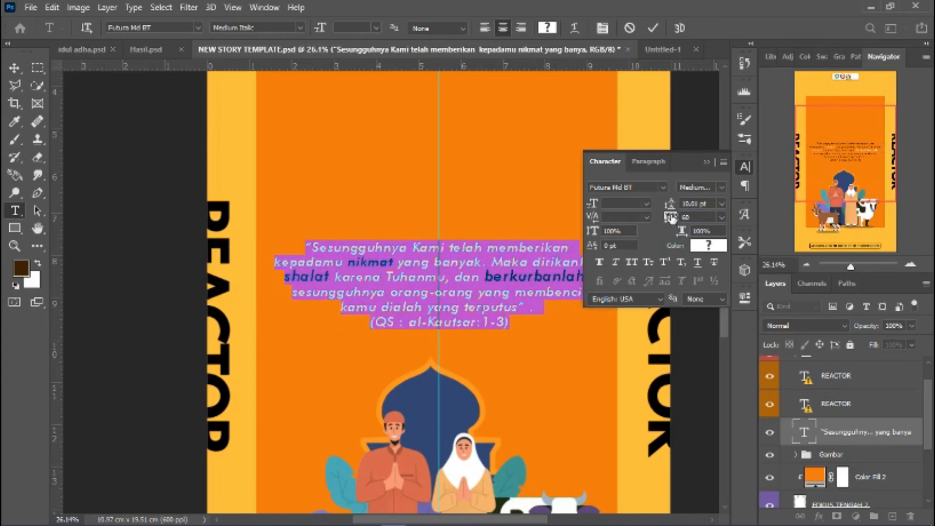
mouse_move(668, 220)
left_mouse_down()
mouse_move(686, 218)
mouse_move(664, 217)
left_mouse_up()
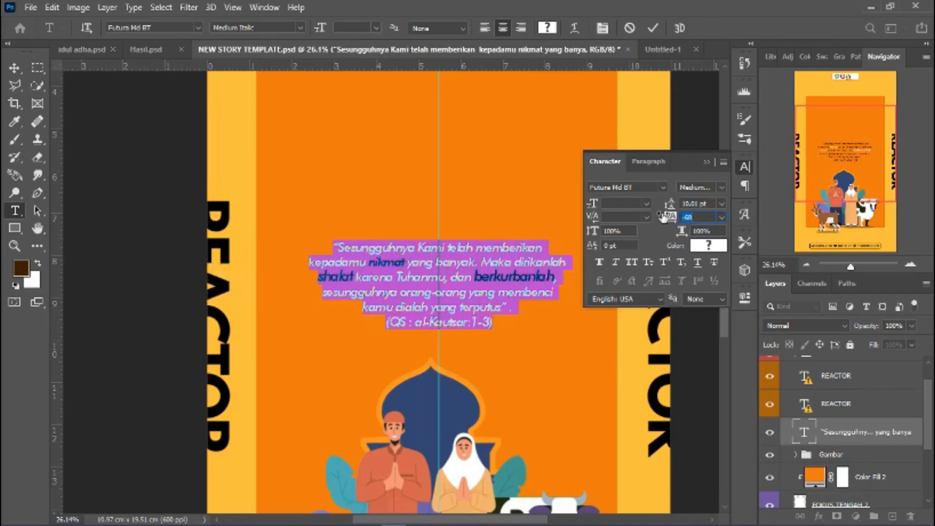
key("ctrl+z")
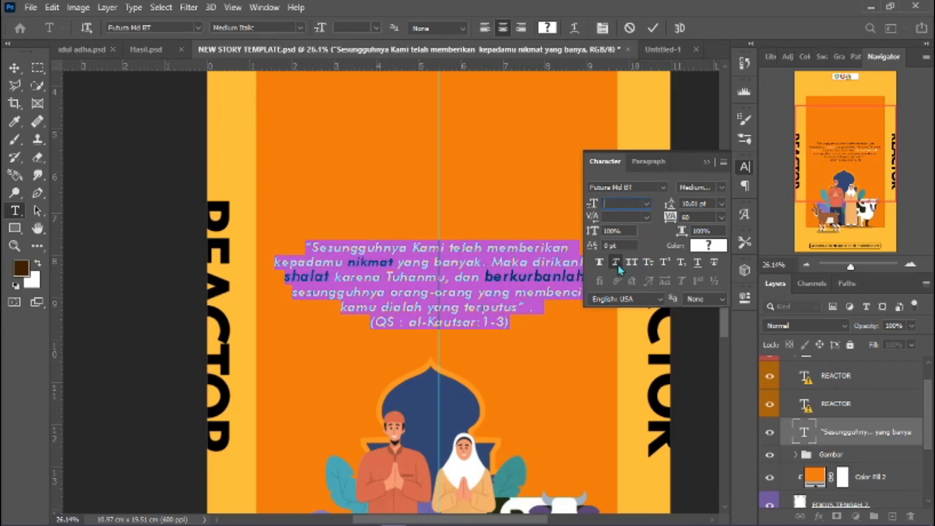
Step: Toggle Faux Bold on and off for the whole verse and close the Character settings
left_click(600, 263)
left_click(600, 263)
left_click(707, 162)
Step: Select only the word "nikmat" in the verse and try the brown text colour 934c04 on it
scroll(528, 289, "down", 2)
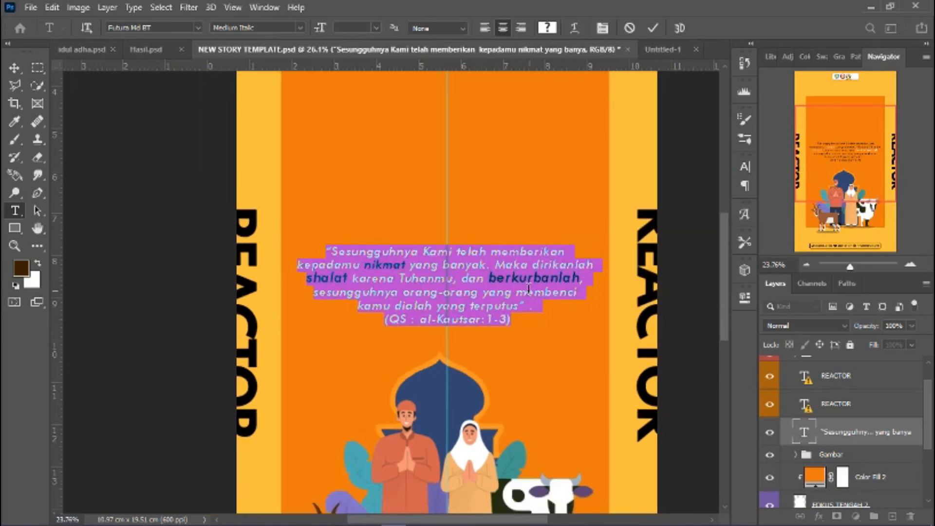
scroll(528, 288, "down", 3)
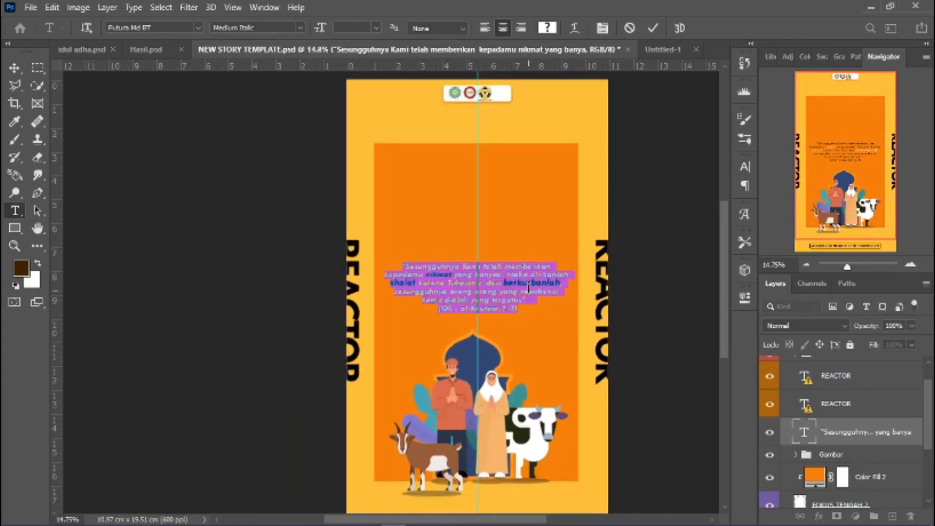
scroll(528, 288, "up", 1)
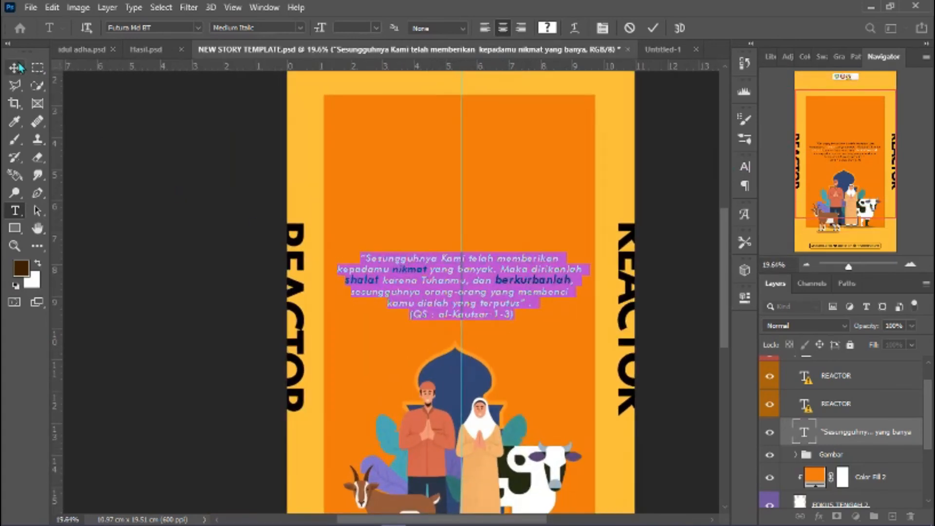
left_click(471, 288)
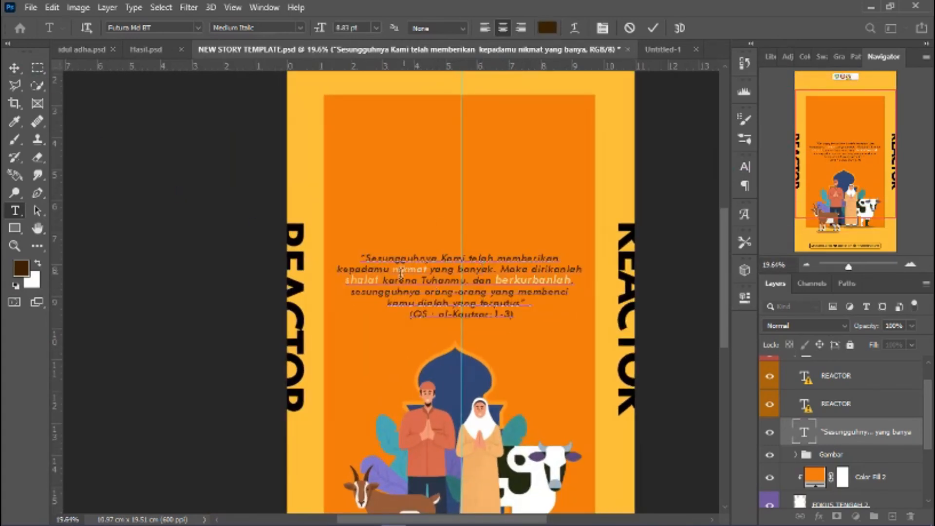
left_click_drag(393, 271, 422, 269)
left_click(548, 28)
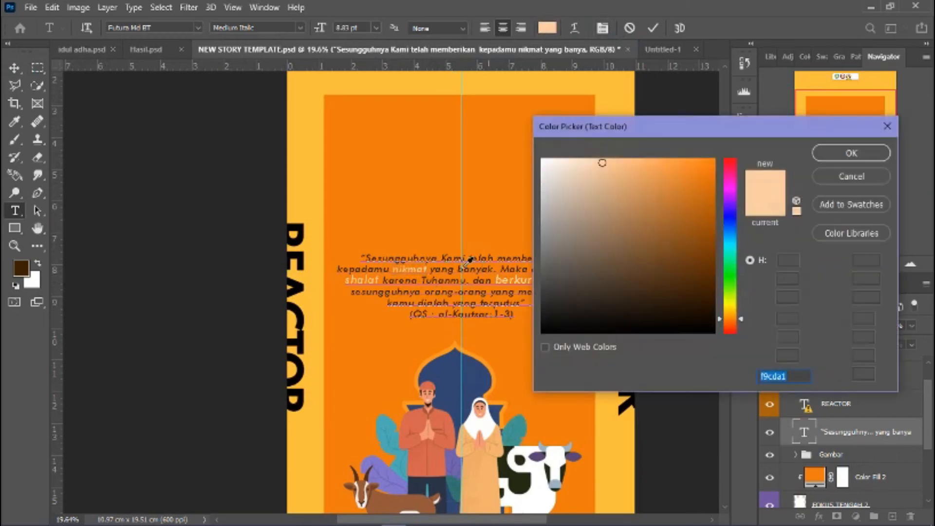
left_click_drag(458, 250, 455, 259)
key("alt")
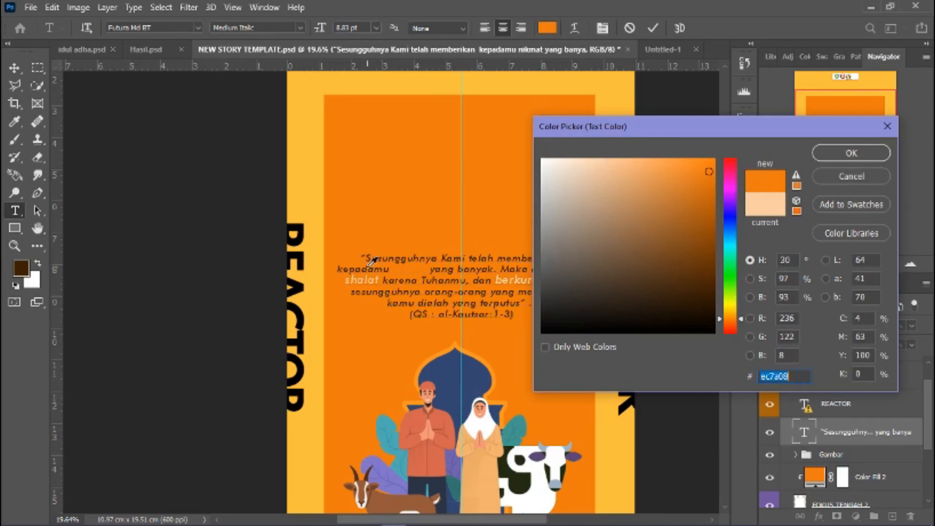
type("934c04")
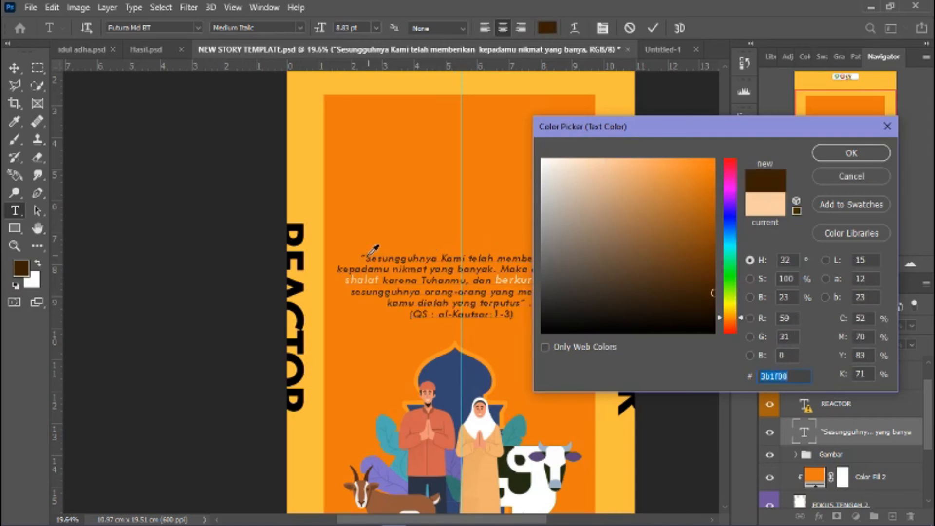
left_click(852, 155)
Step: Set the colour of the word "nikmat" to the dark brown 3b1f00 sampled from the surrounding verse text, and deselect the word
scroll(392, 249, "up", 5)
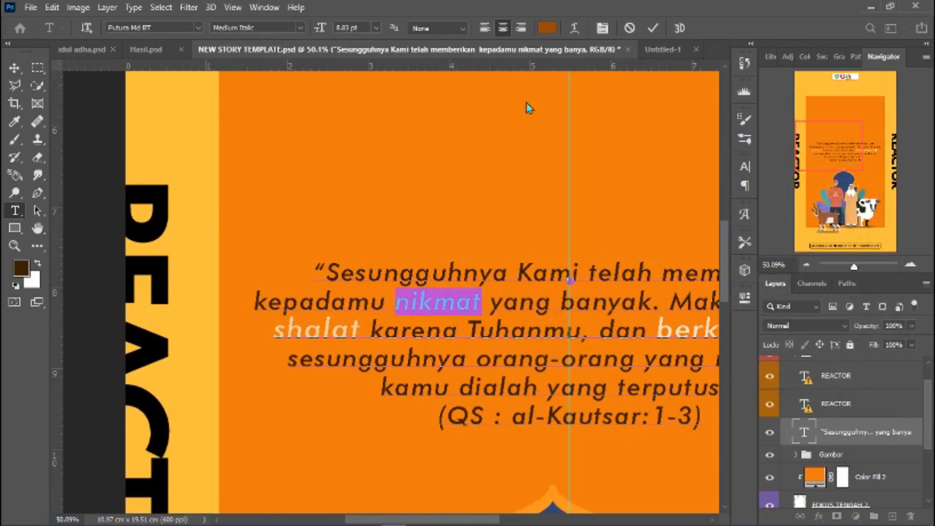
left_click(453, 320)
double_click(442, 304)
left_click(547, 28)
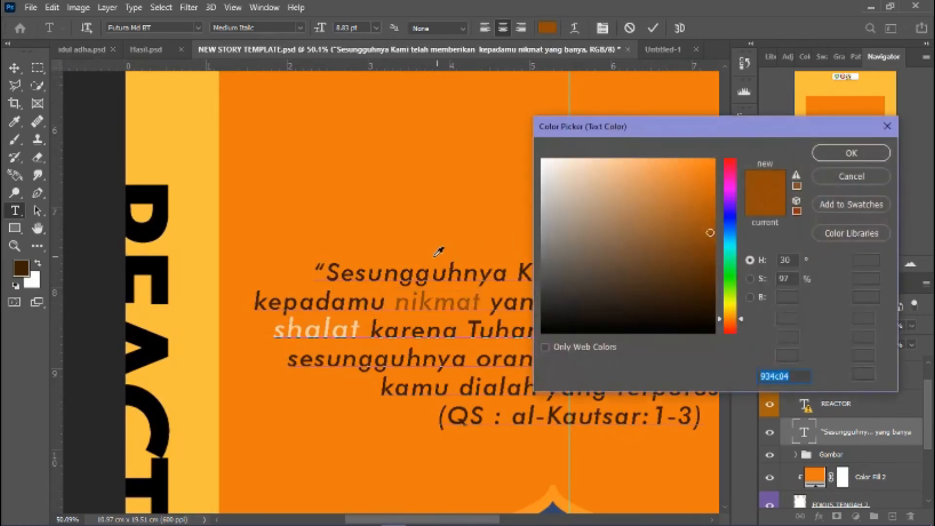
left_click(424, 274)
left_click(430, 271)
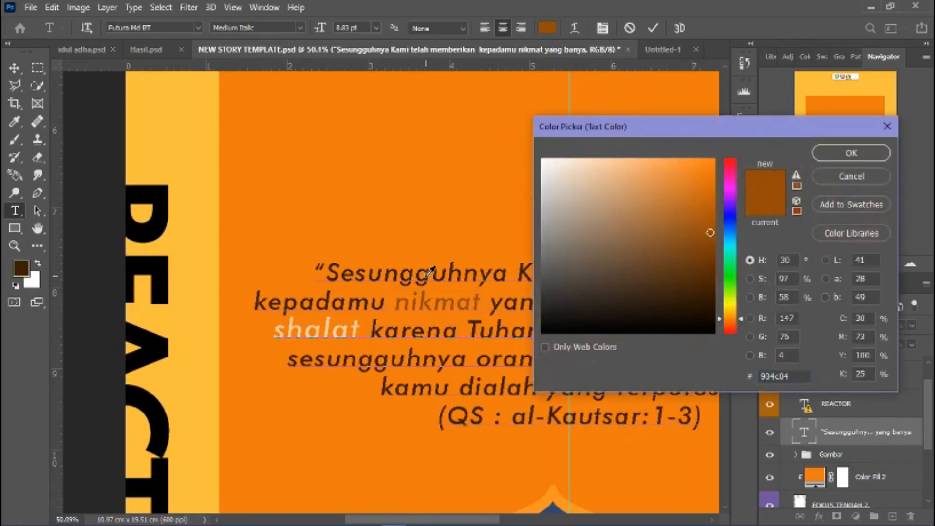
left_click(430, 272)
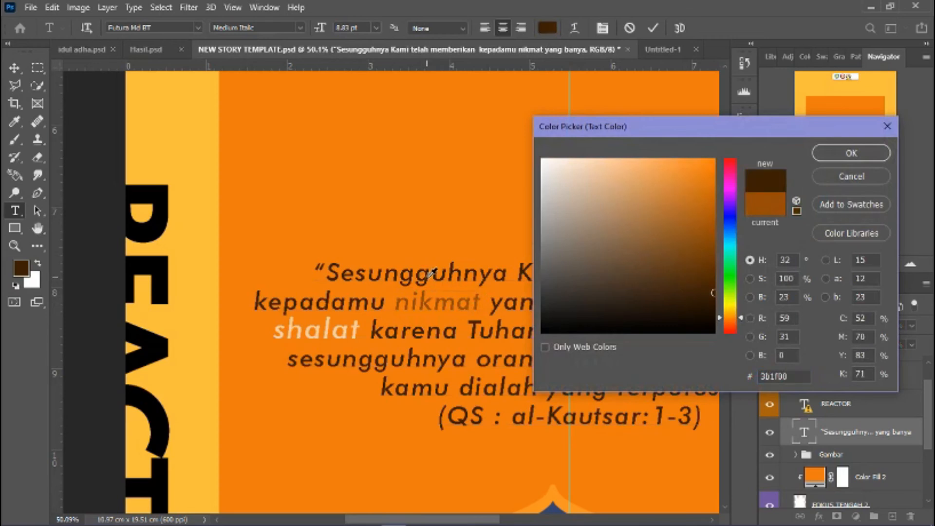
left_click(866, 152)
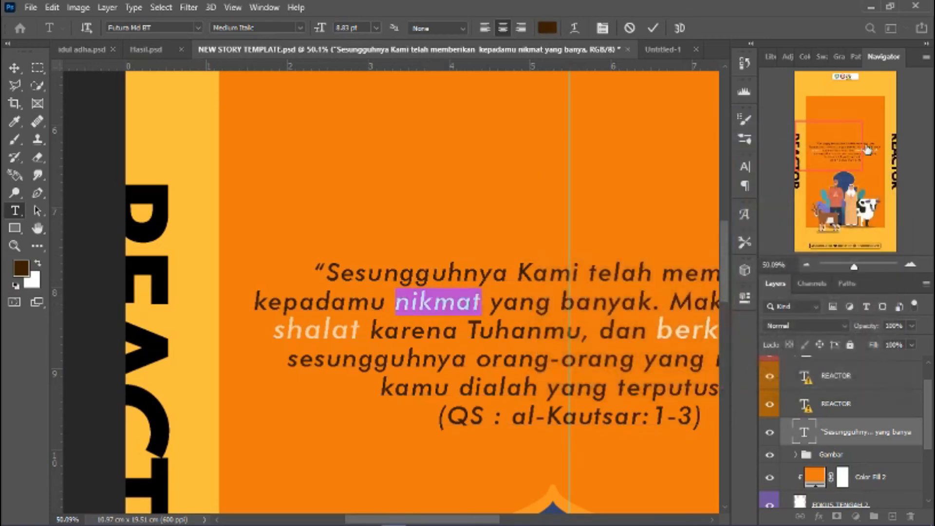
left_click(642, 275)
scroll(622, 296, "down", 3)
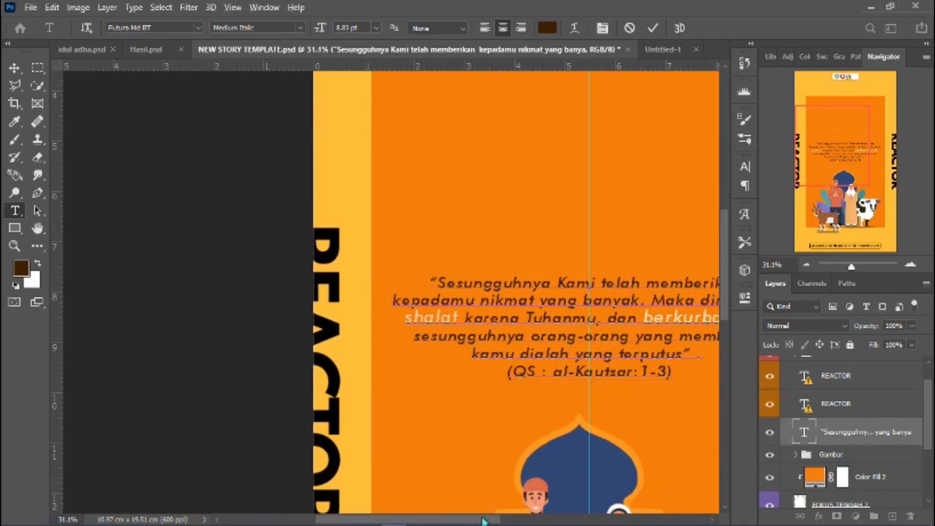
left_click_drag(482, 523, 492, 522)
scroll(518, 406, "down", 2)
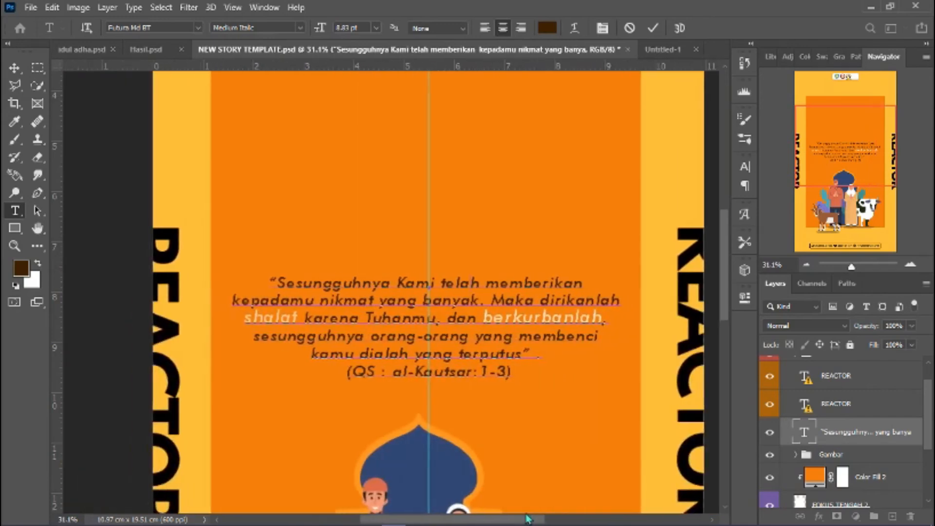
scroll(519, 409, "down", 3)
scroll(518, 408, "up", 4)
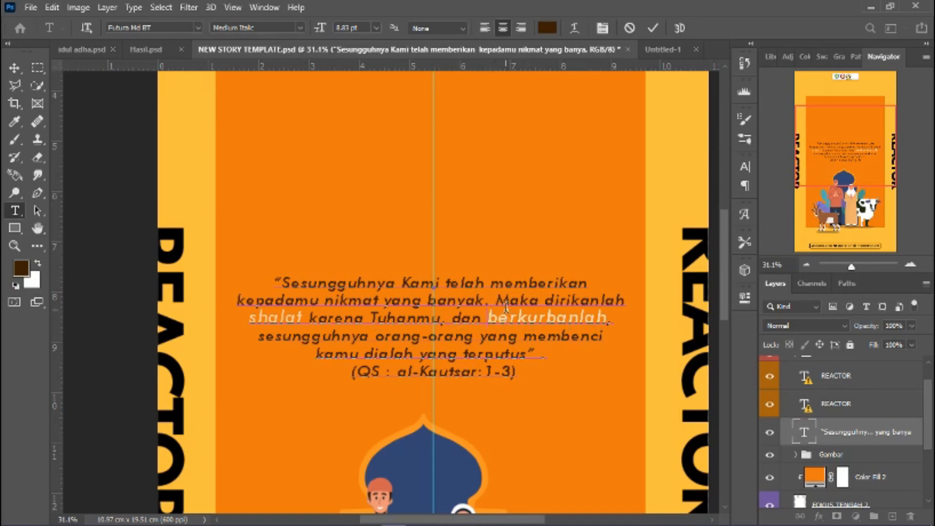
Step: Commit the edits to the verse text, return to the Move tool and check the whole story layout
left_click(653, 28)
key("v")
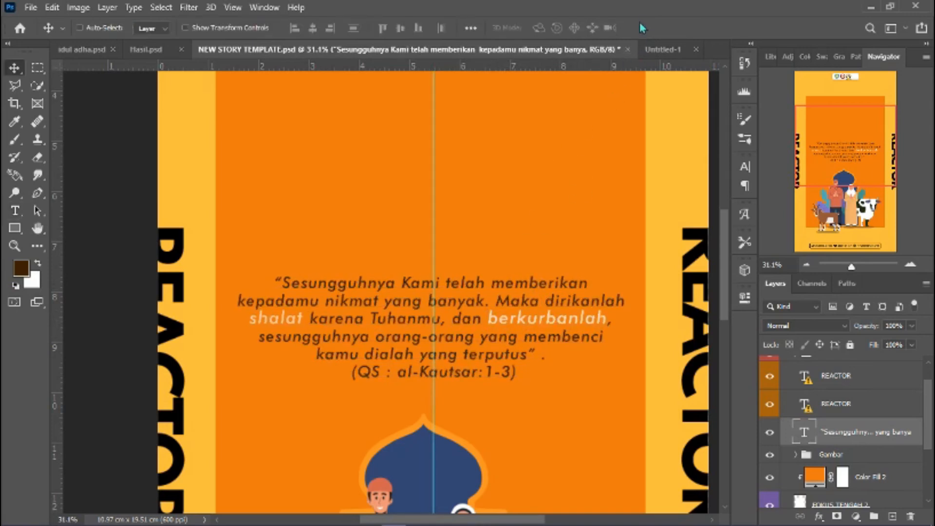
double_click(565, 341)
left_click(652, 28)
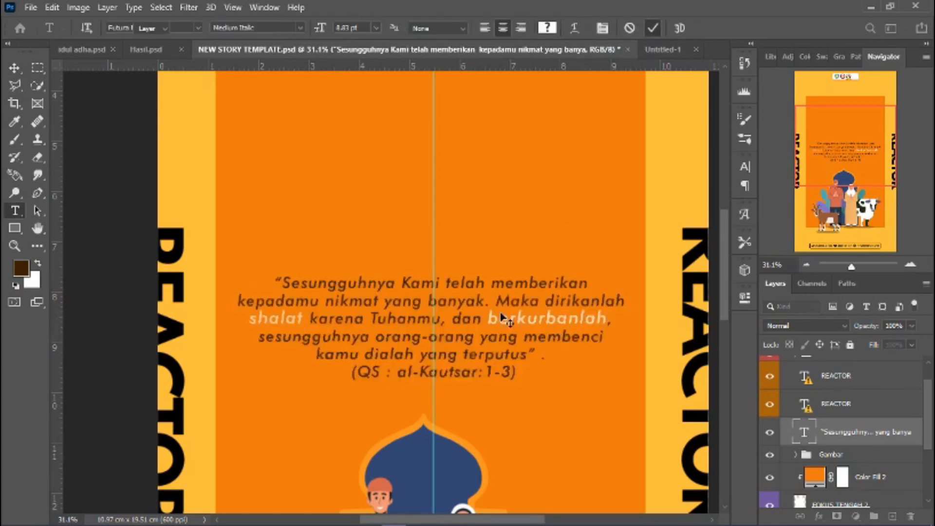
key("v")
scroll(505, 319, "down", 5)
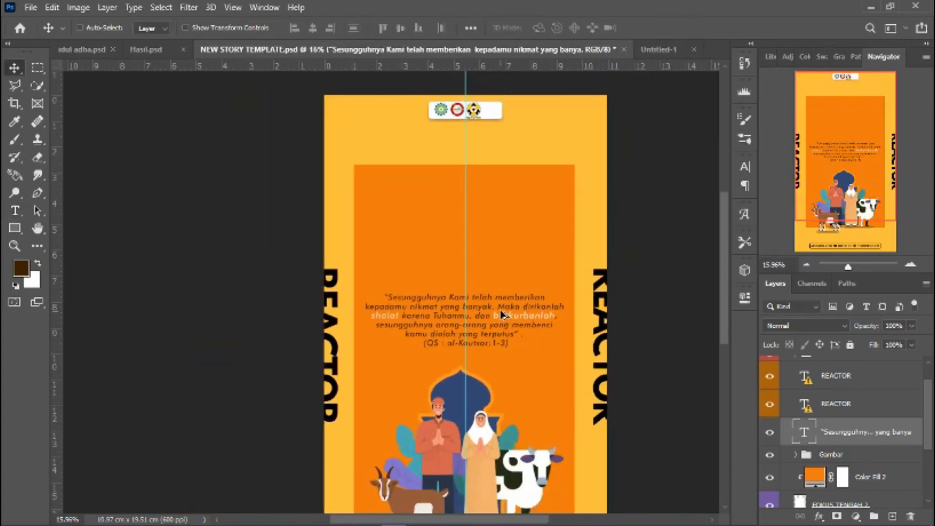
scroll(390, 287, "up", 2)
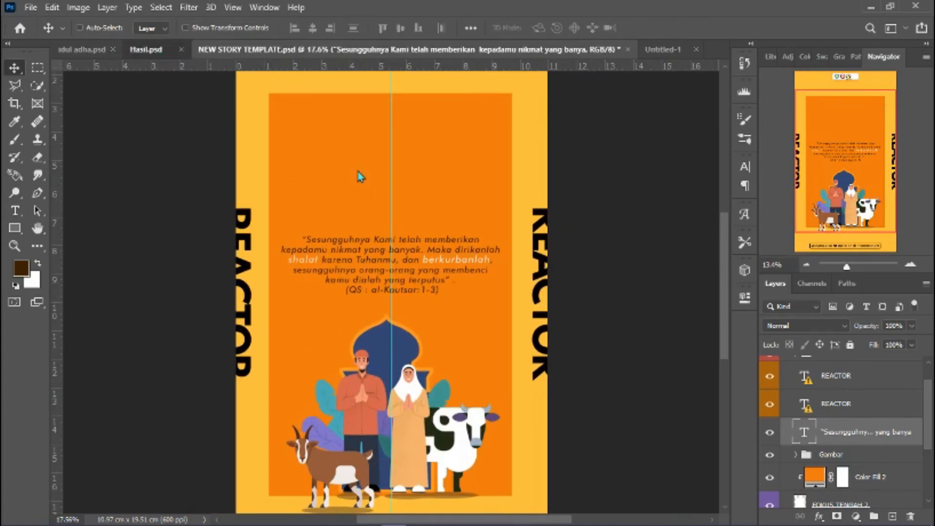
Step: Examine the font and size settings of the Arabic verse in the finished design Hasil.psd
key("ctrl+shift+Tab")
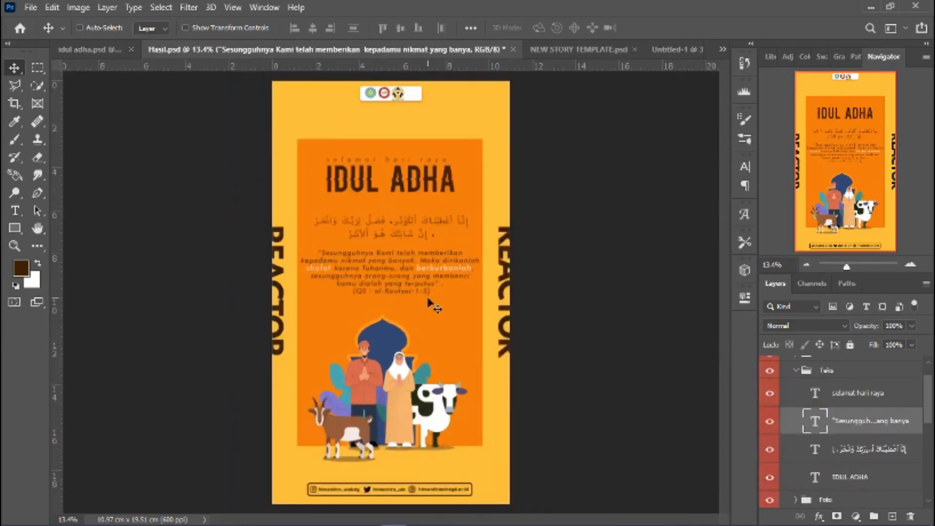
scroll(399, 243, "down", 1)
scroll(400, 244, "up", 4)
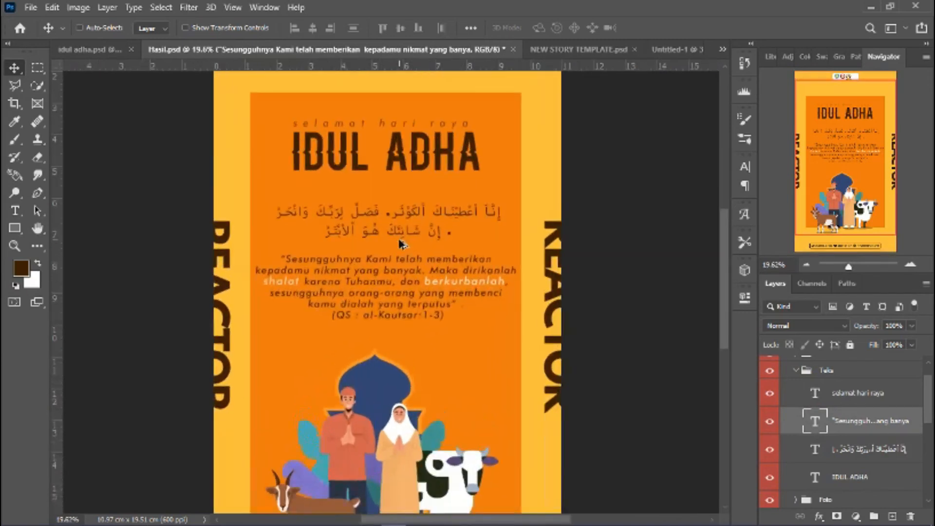
scroll(420, 216, "down", 2)
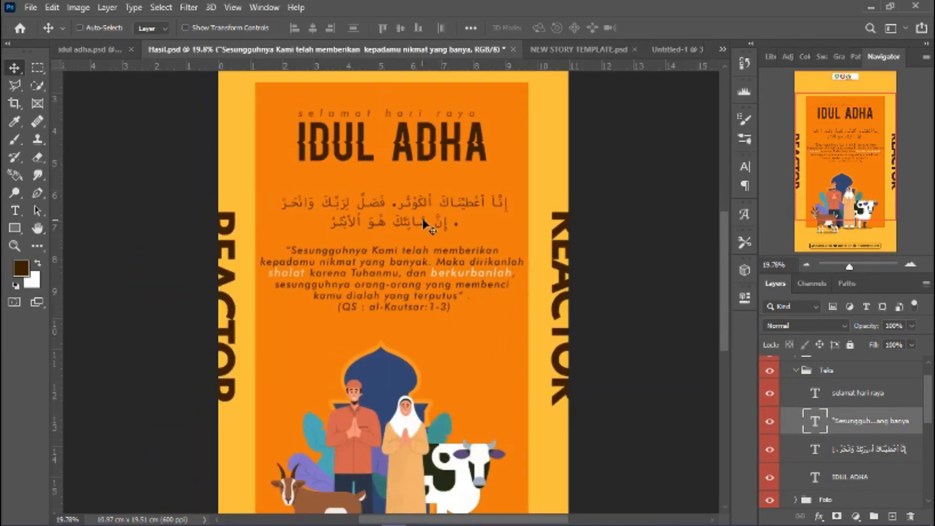
double_click(429, 225)
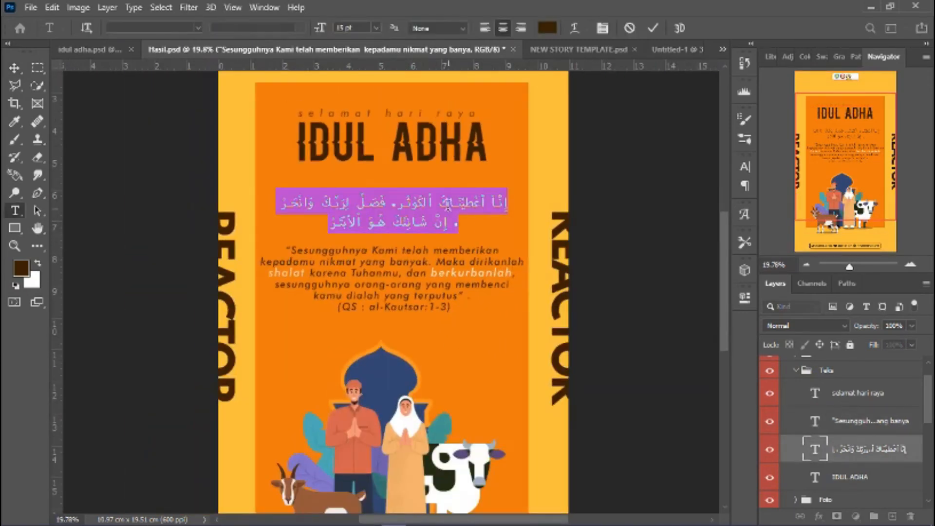
left_click(509, 218)
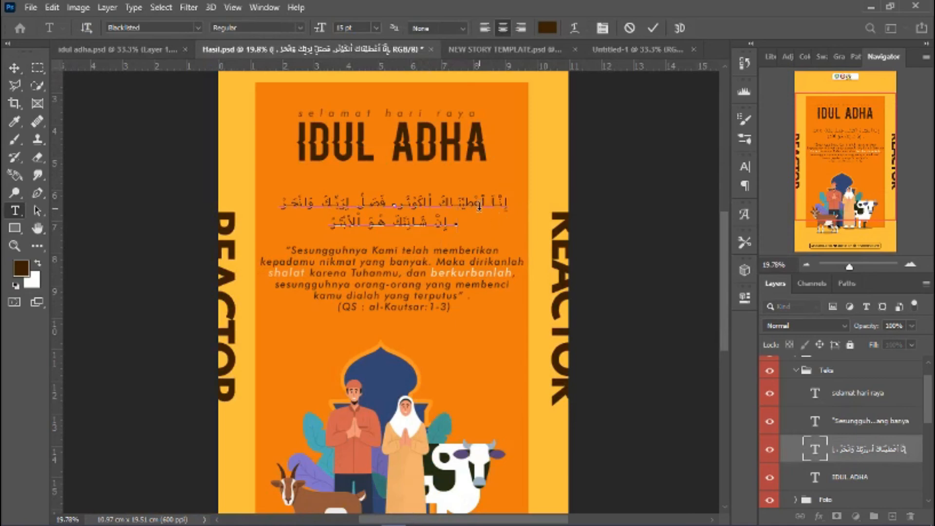
key("ctrl+Return")
key("v")
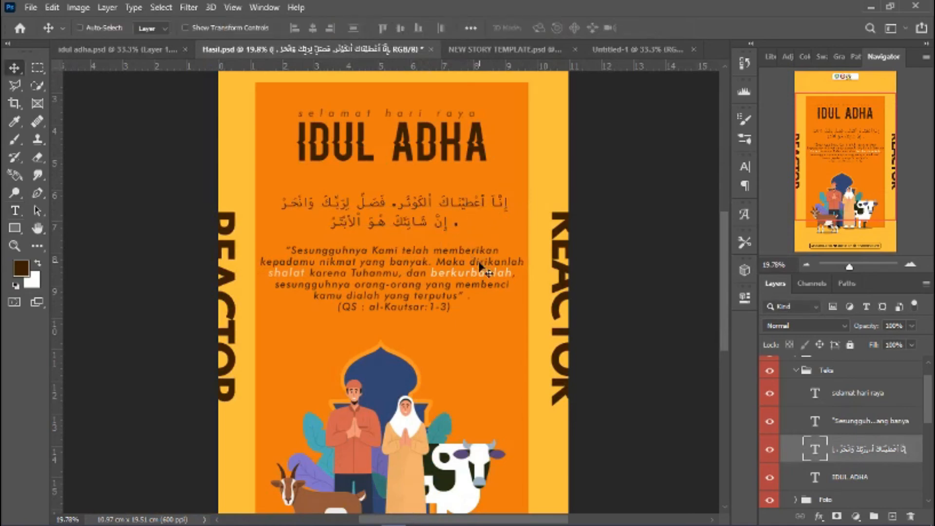
Step: Copy the Arabic al-Kautsar verse from the amalqurban.com article in the browser and return to Photoshop
left_click(547, 514)
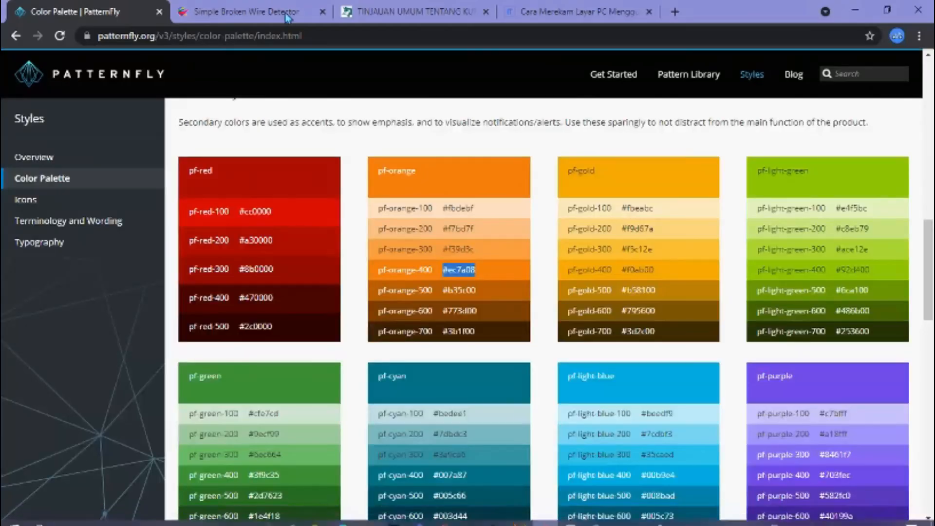
left_click(370, 11)
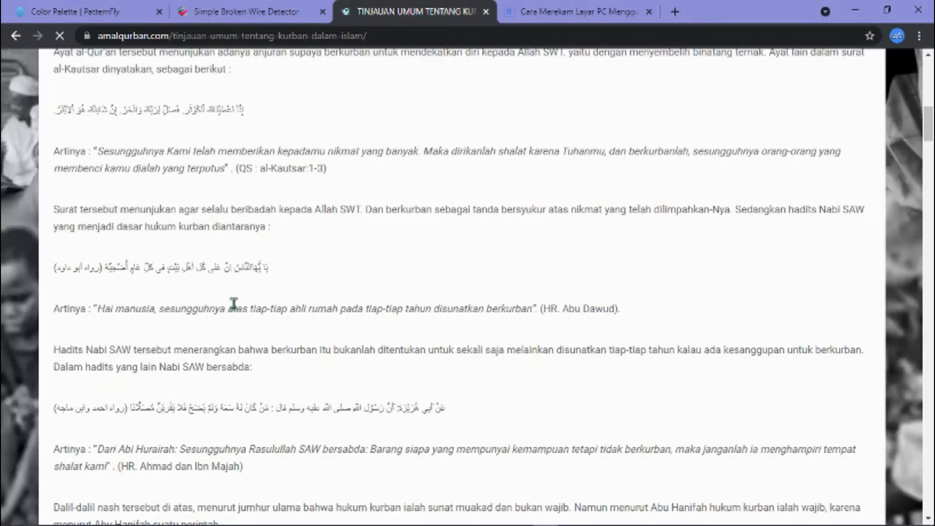
scroll(295, 297, "up", 4)
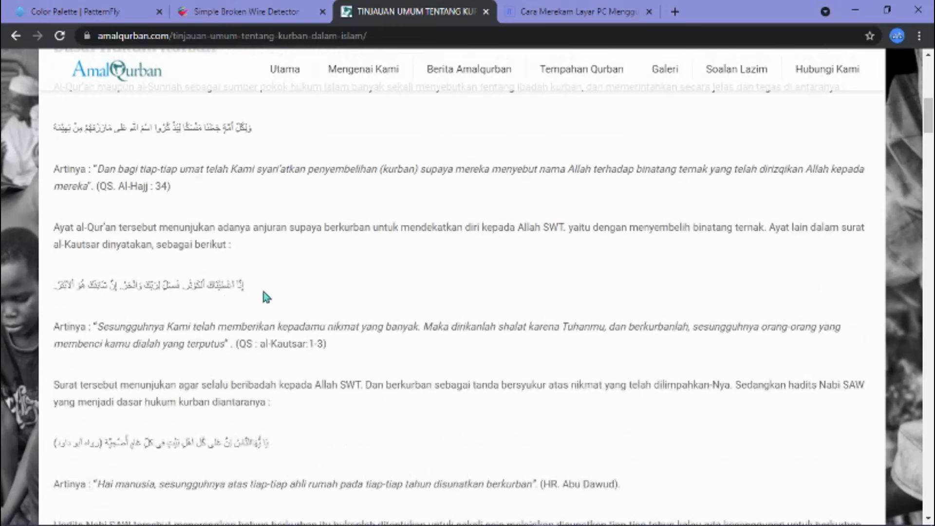
left_click_drag(234, 290, 55, 296)
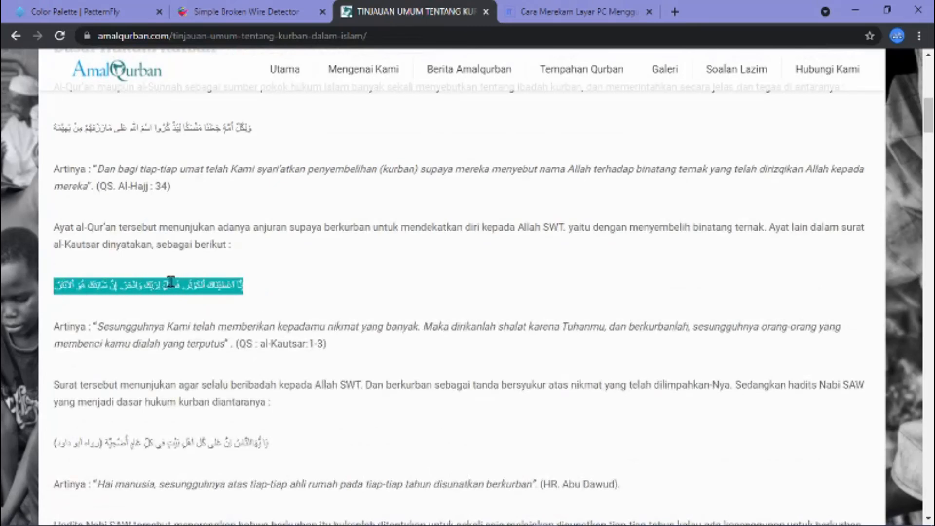
key("alt+Tab")
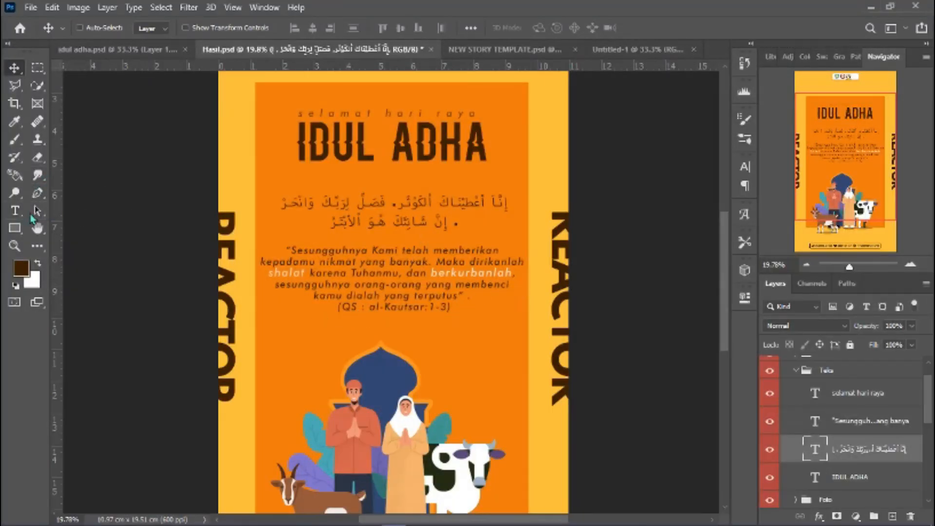
Step: Try pasting the copied Arabic verse as new text below the Indonesian verse in Hasil.psd, and delete that text layer
left_click(18, 212)
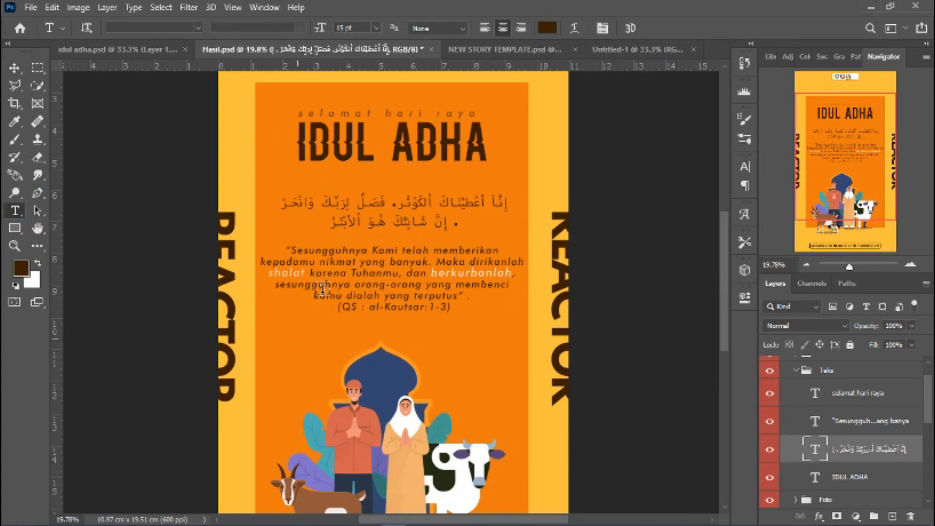
left_click(300, 338)
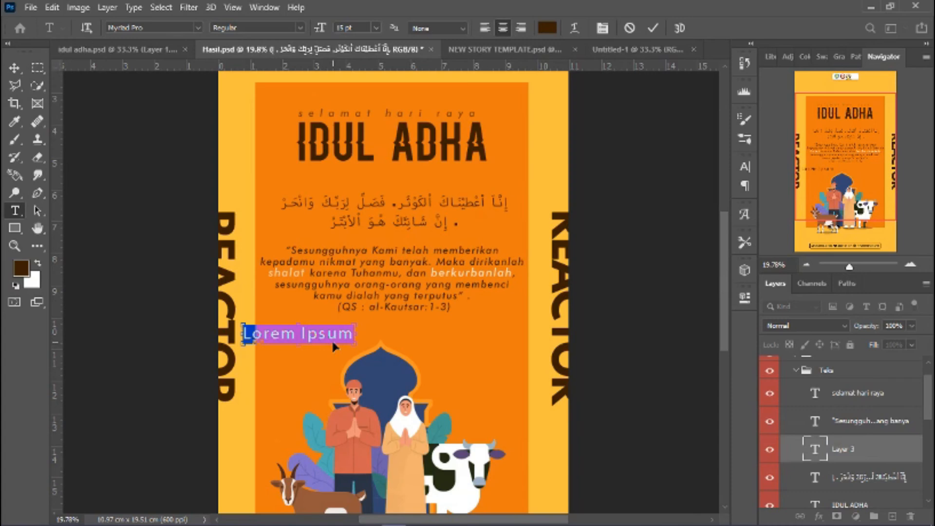
key("ctrl+v")
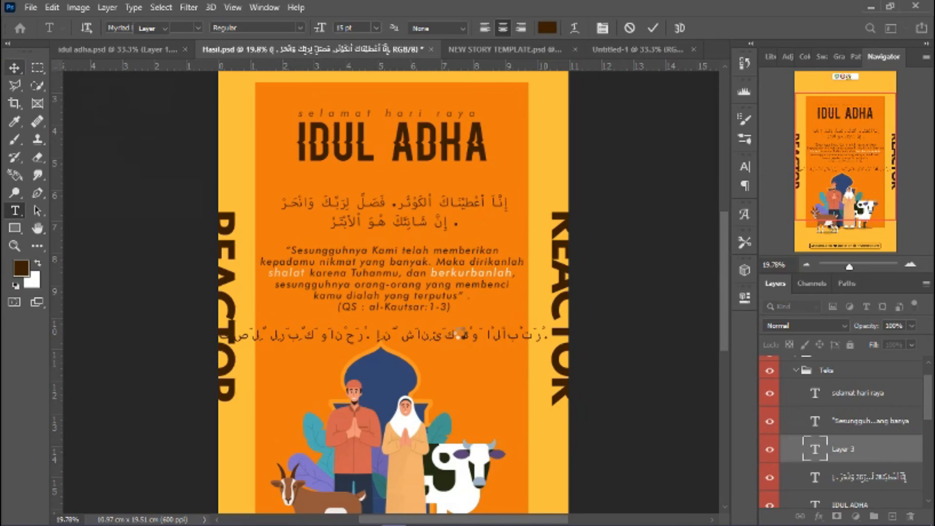
key("ctrl+Return")
key("v")
left_click_drag(437, 338, 458, 342)
key("Delete")
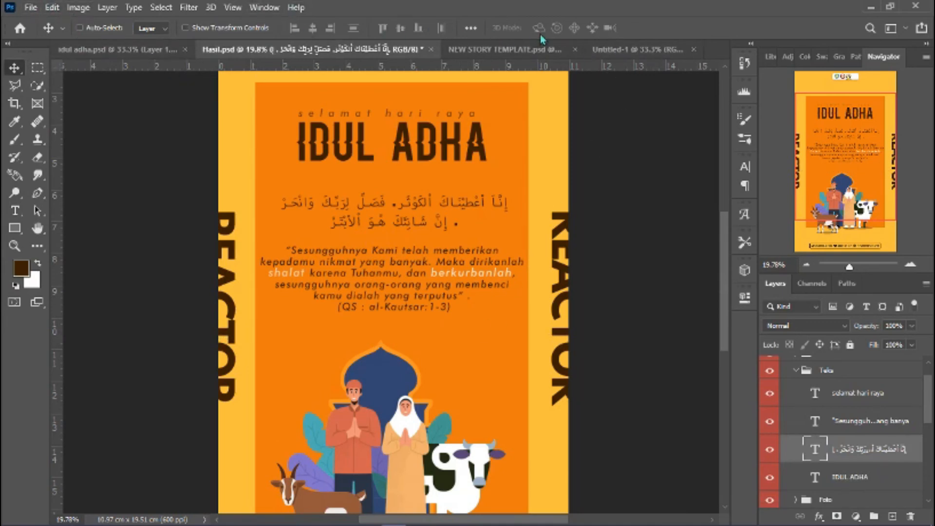
Step: Paste the copied Arabic verse as a new text layer in the upper part of the blank Untitled-1 document
left_click(648, 52)
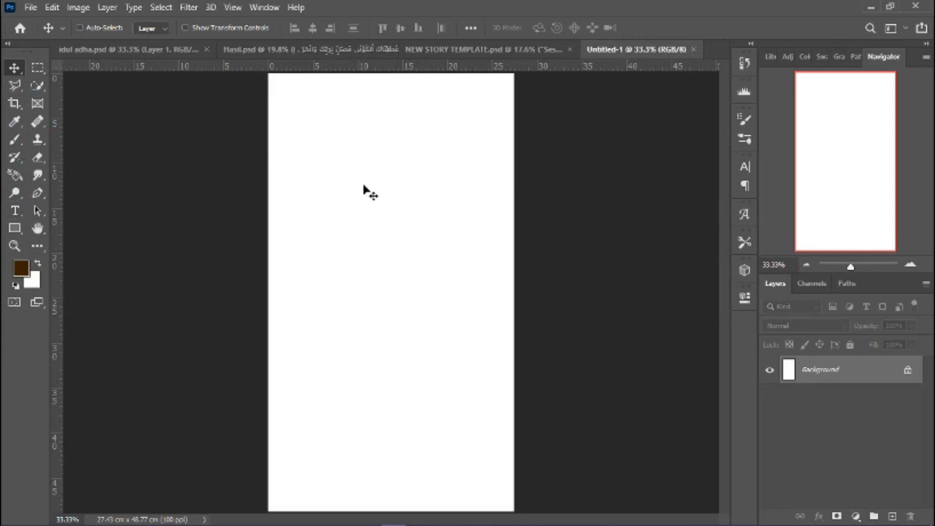
left_click(15, 210)
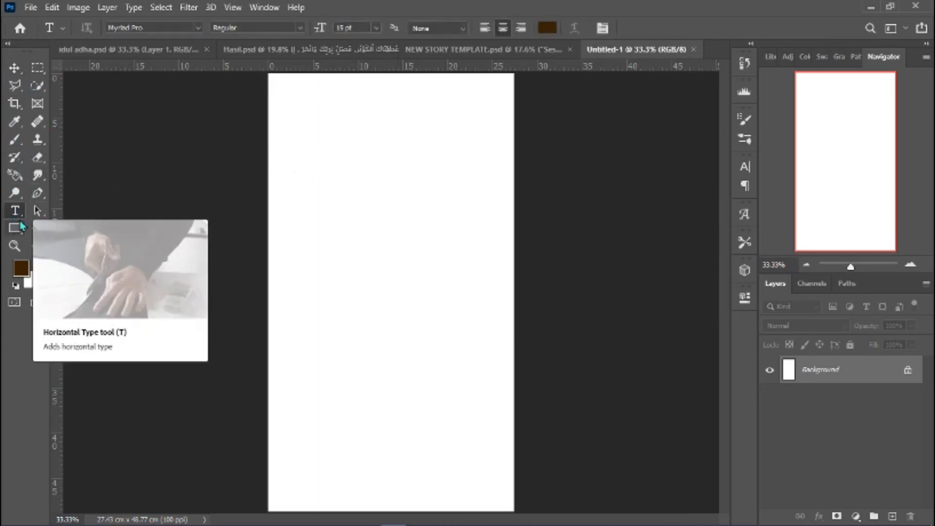
left_click(332, 165)
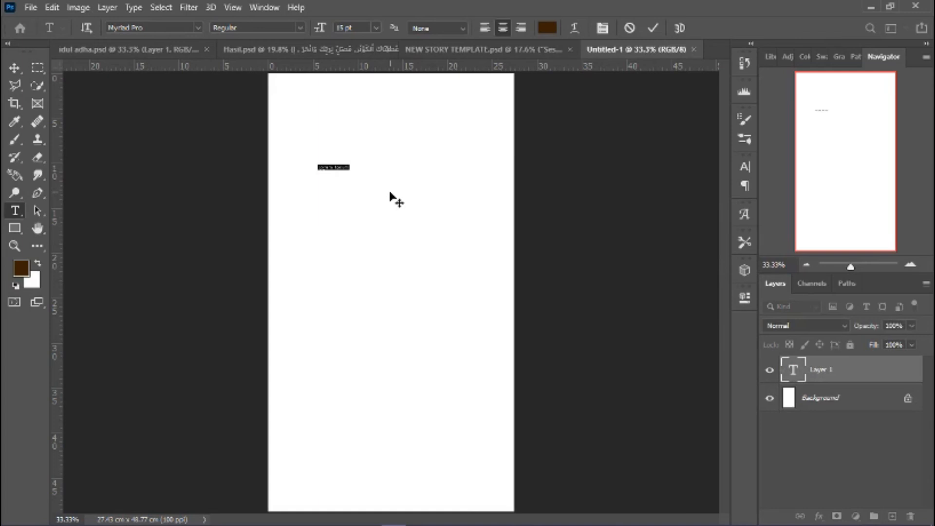
key("ctrl+v")
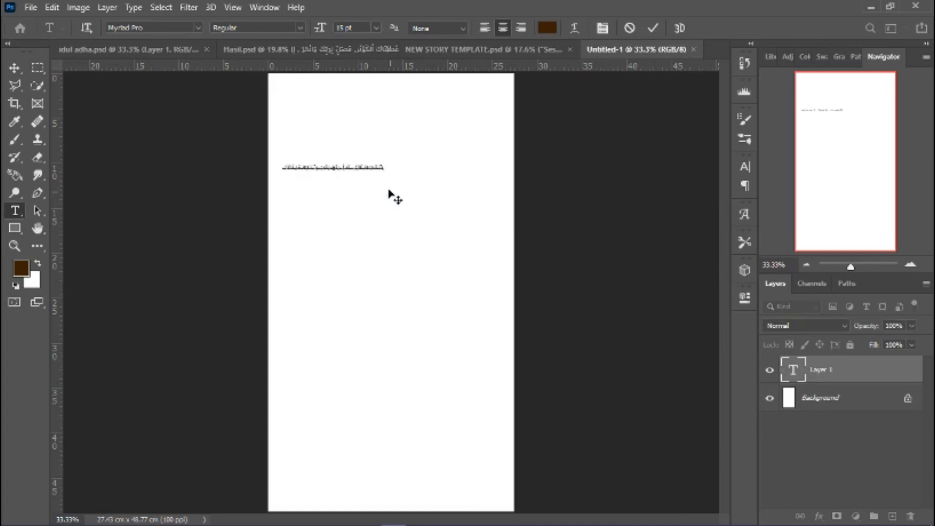
Step: Enlarge the whole Arabic verse to 66 pt and move it down and slightly left on the canvas
key("ctrl+a")
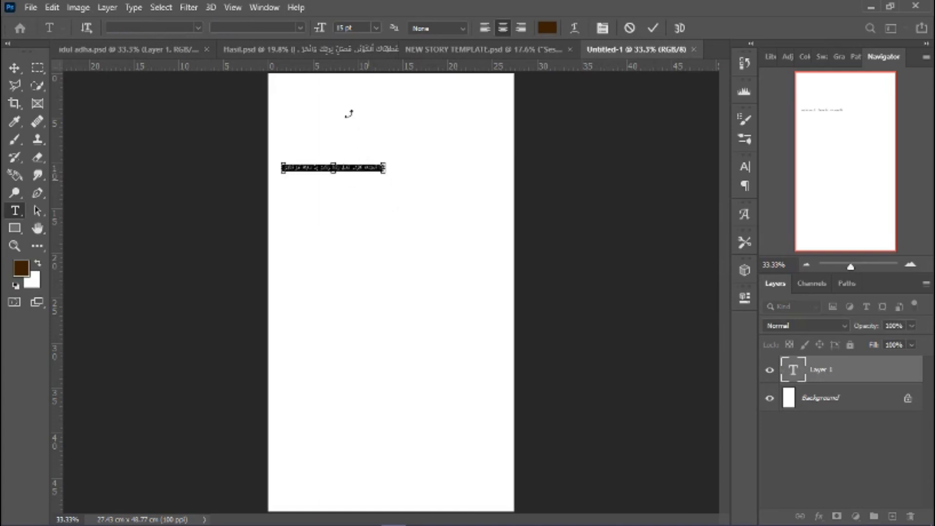
left_click_drag(323, 31, 359, 31)
left_click(15, 68)
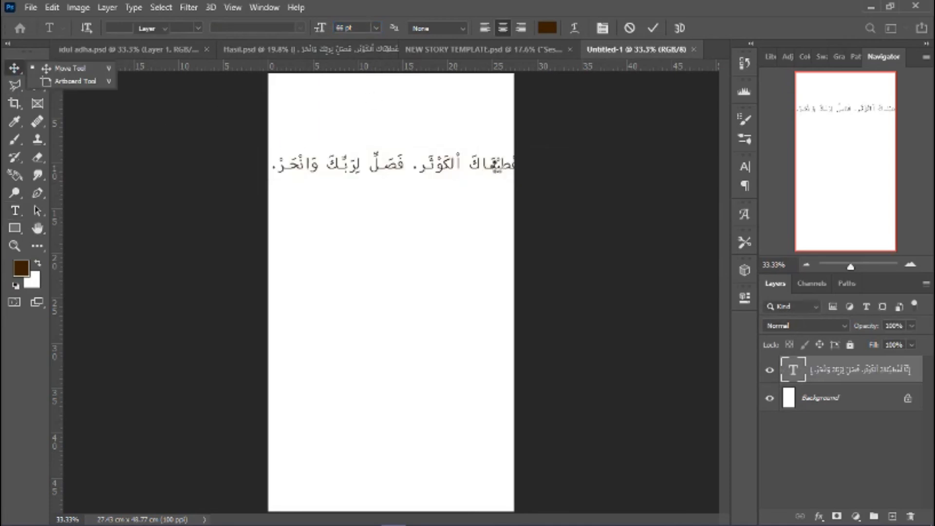
left_click_drag(492, 174, 462, 243)
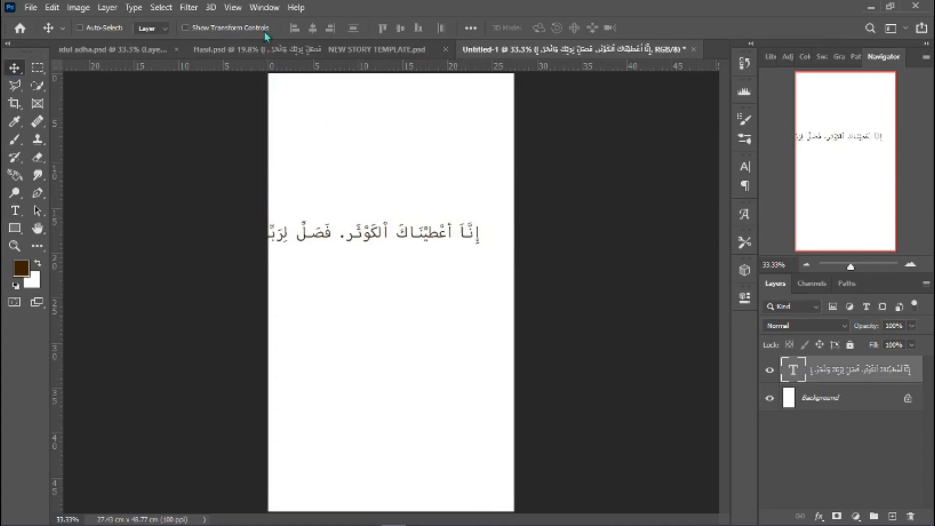
left_click(138, 10)
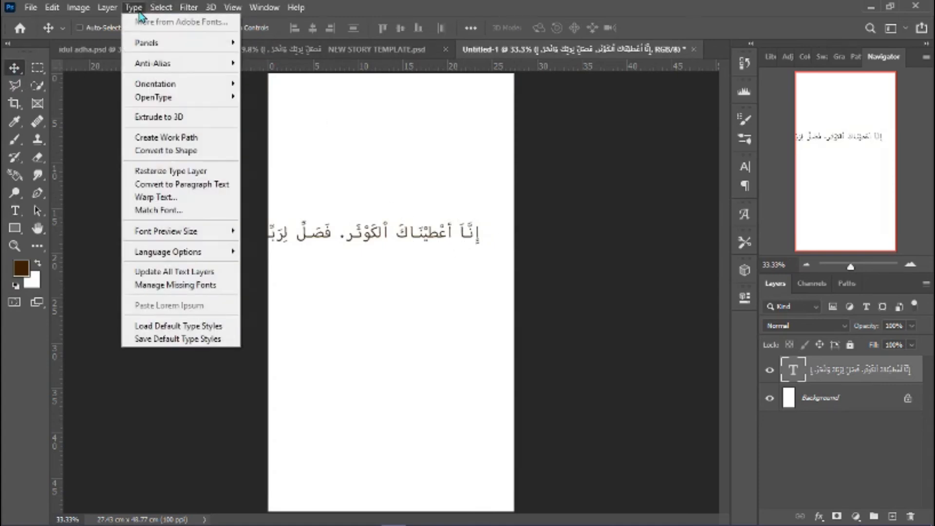
mouse_move(165, 8)
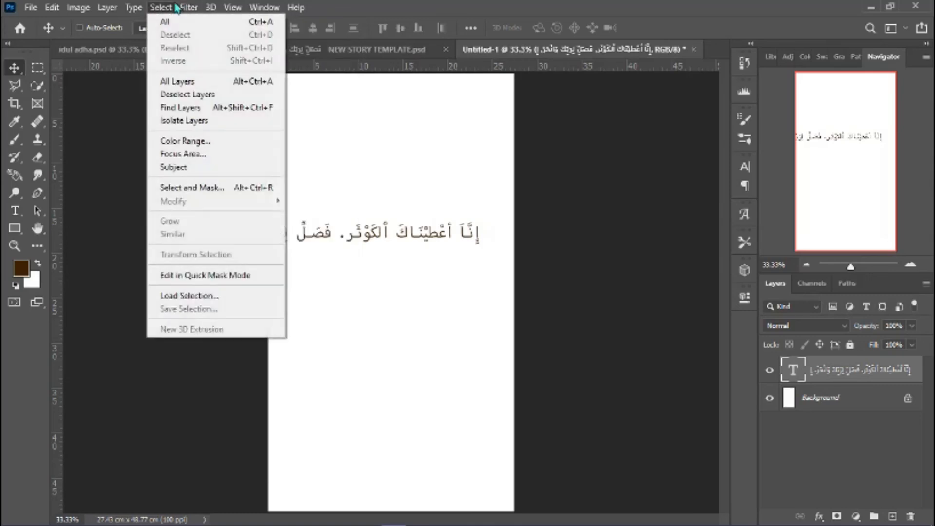
mouse_move(233, 8)
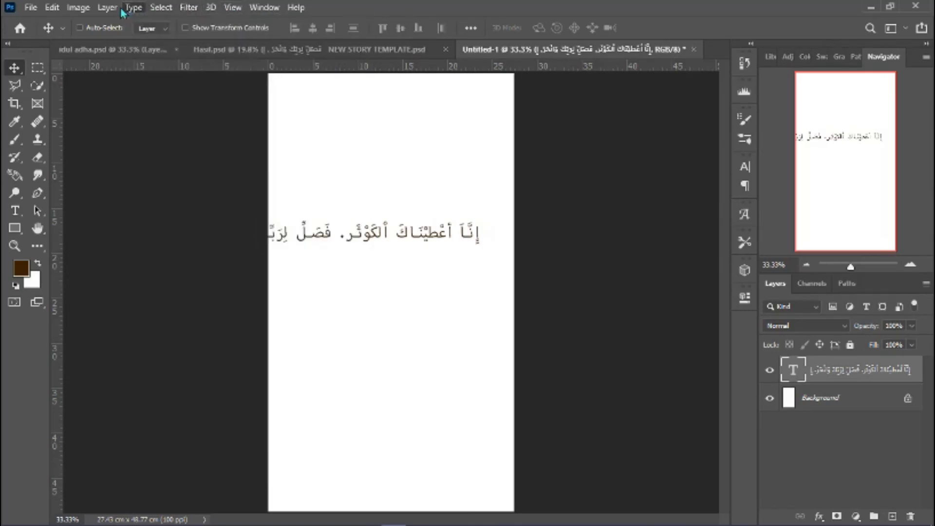
key("ctrl+k")
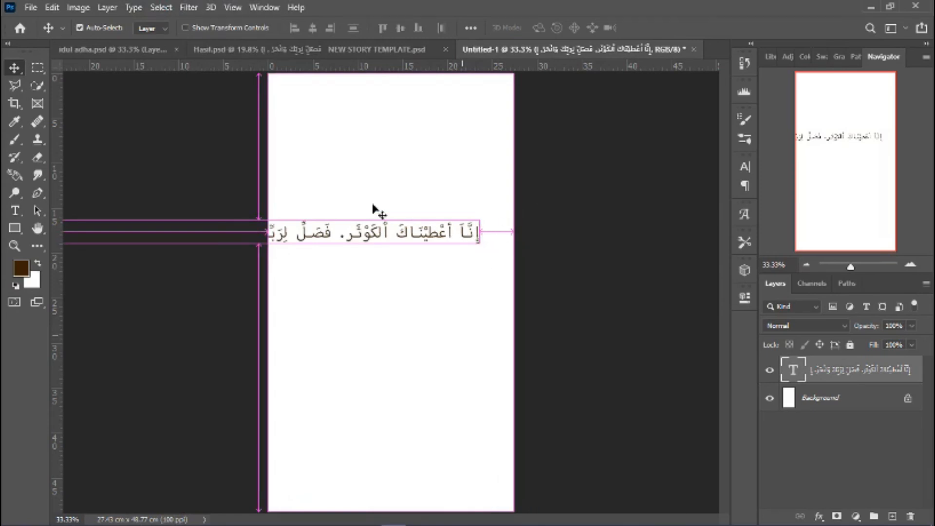
key("ctrl+k")
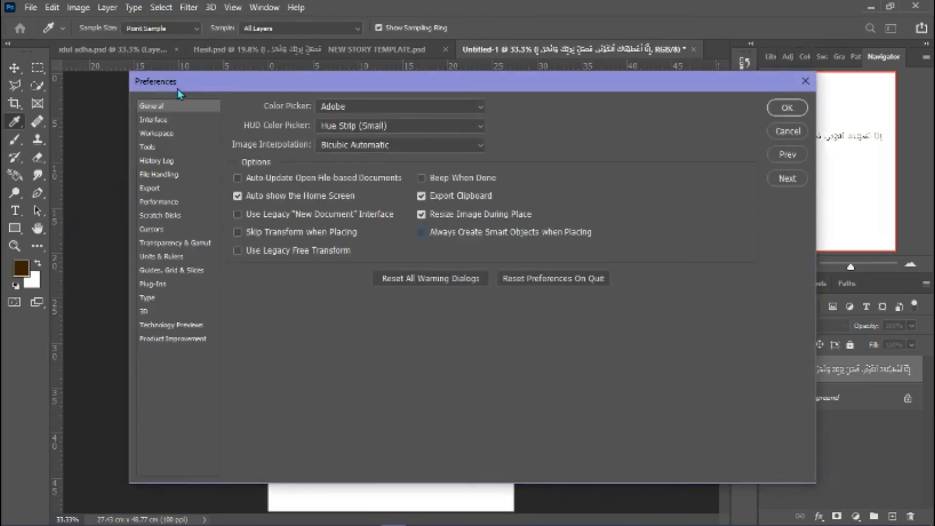
left_click(806, 81)
left_click(264, 7)
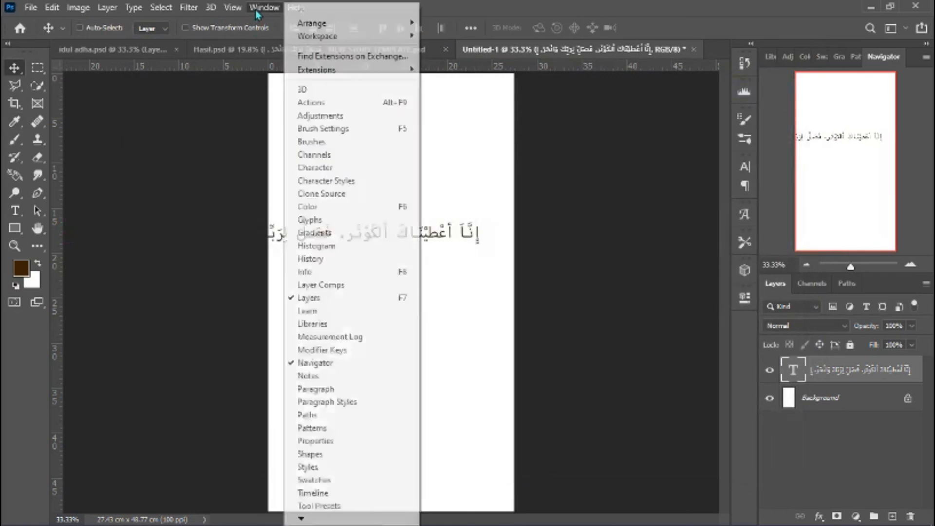
mouse_move(108, 7)
key("Escape")
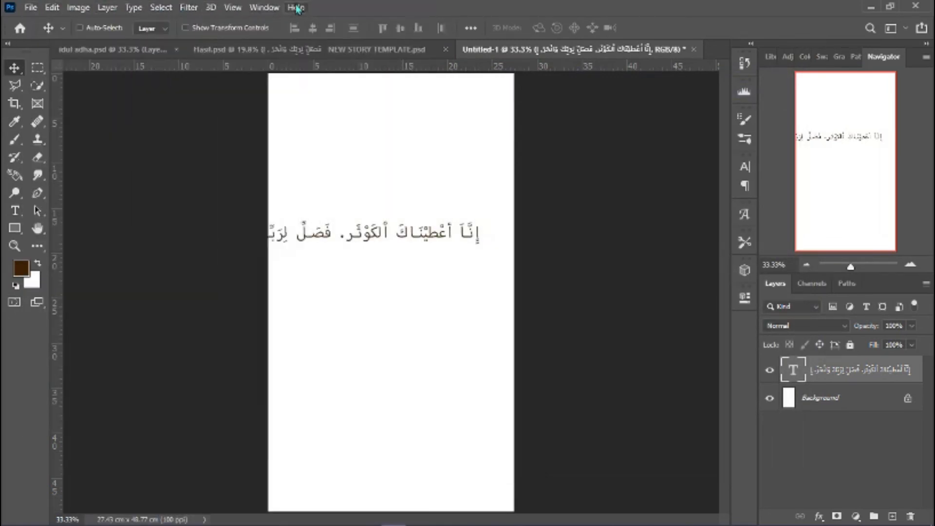
Step: Set the default text engine to World-Ready Layout in the Type preferences and apply it
key("ctrl")
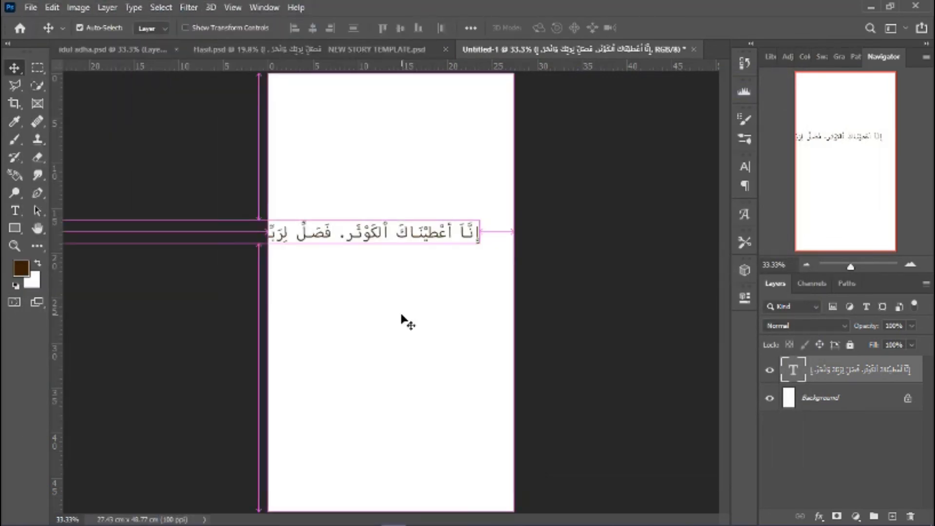
key("i")
key("ctrl+k")
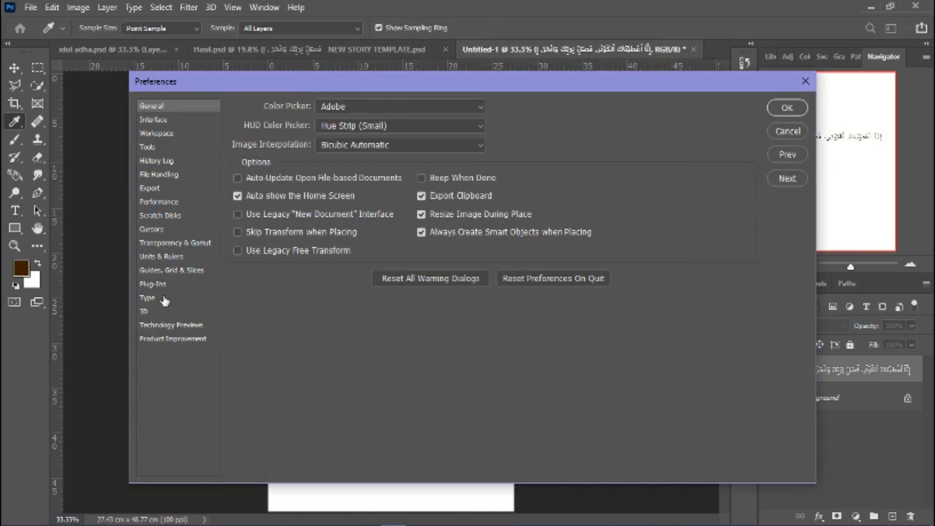
left_click(147, 298)
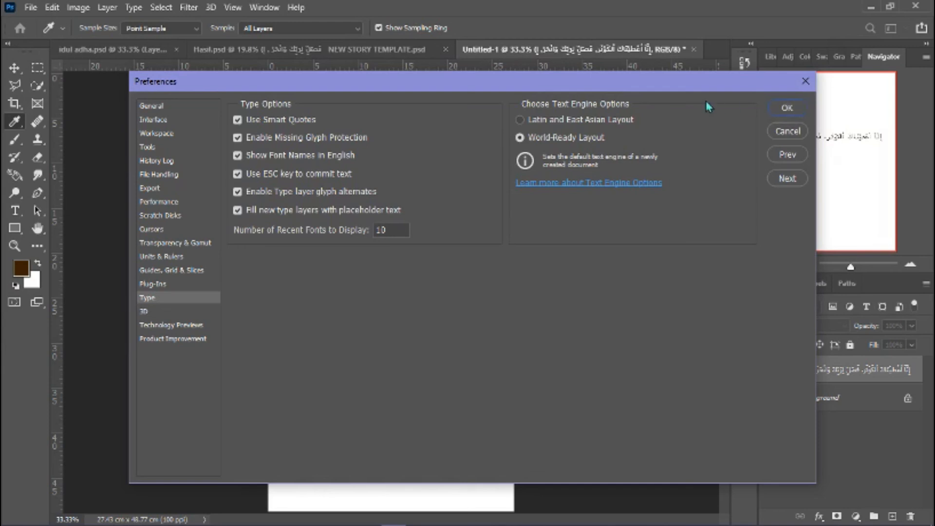
left_click(591, 121)
left_click(580, 139)
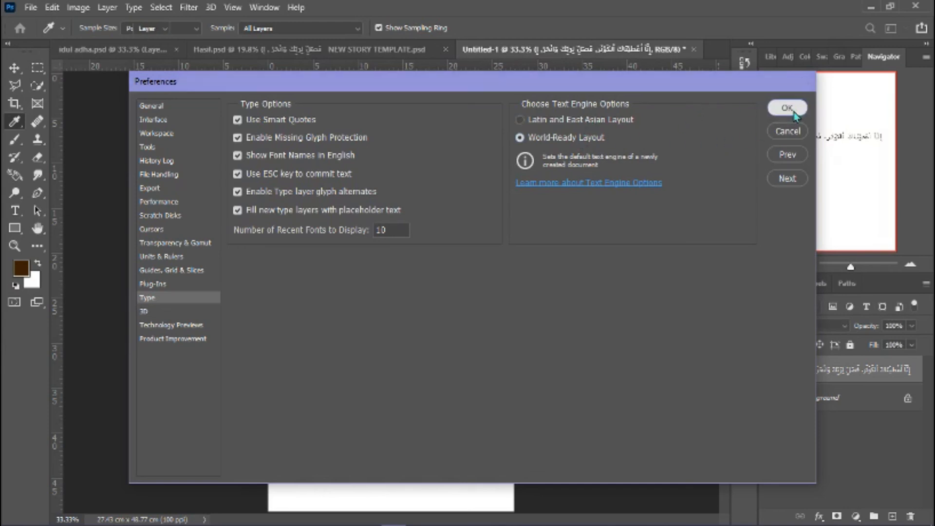
left_click(787, 108)
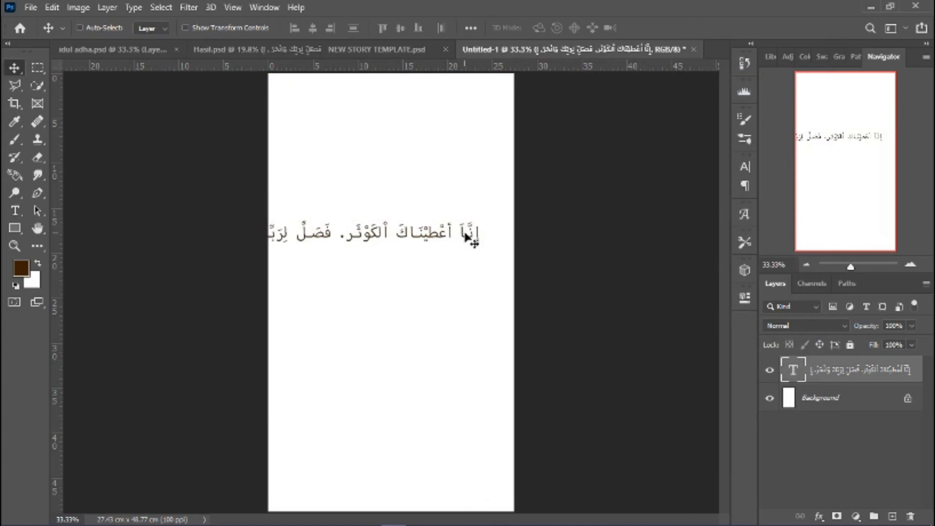
Step: Place the Arabic verse above the Indonesian verse in NEW STORY TEMPLATE.psd
left_click_drag(461, 194, 397, 242)
left_click_drag(509, 243, 505, 191)
scroll(429, 209, "up", 2)
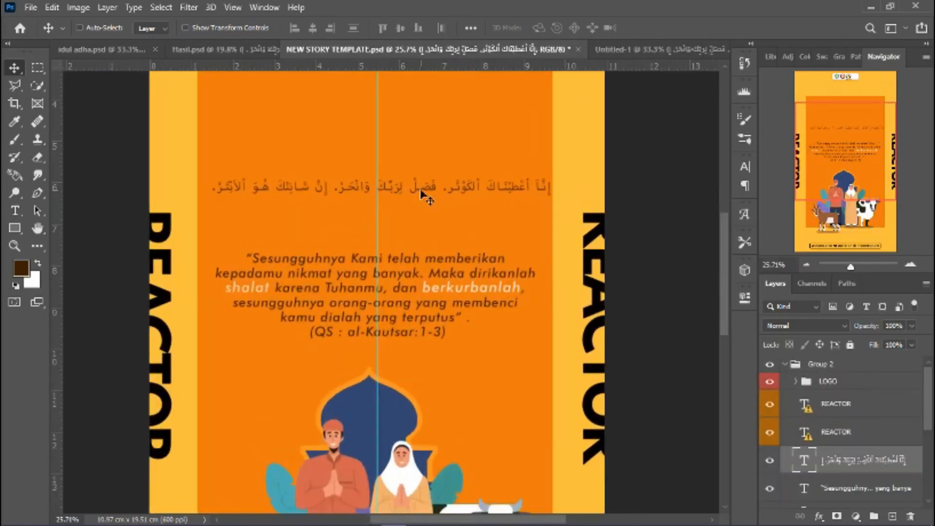
Step: Compare with the verse layout in Hasil.psd and break the template's Arabic verse into two lines after its second sentence
left_click(224, 50)
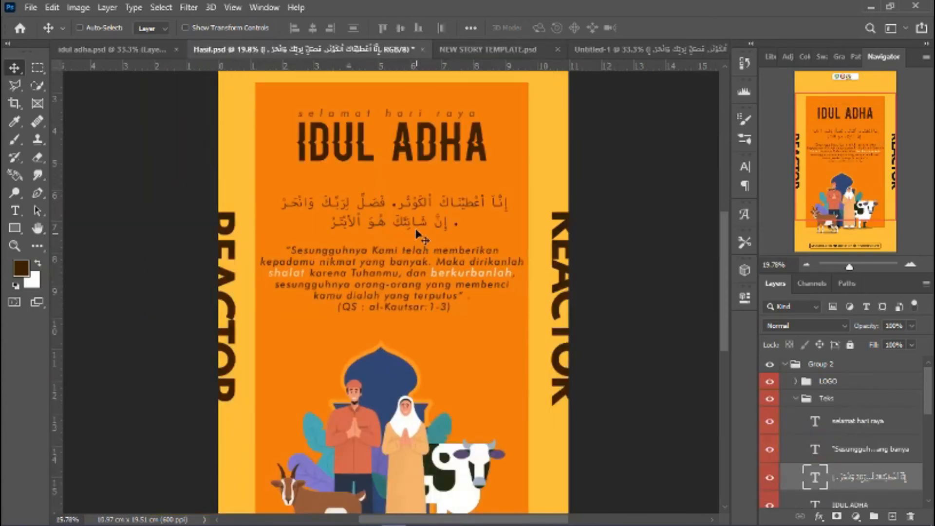
left_click(478, 50)
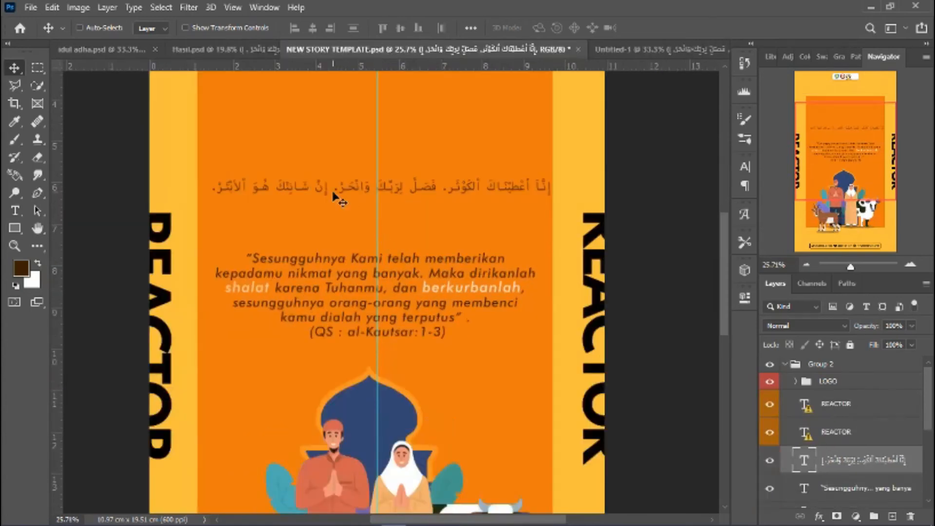
double_click(337, 186)
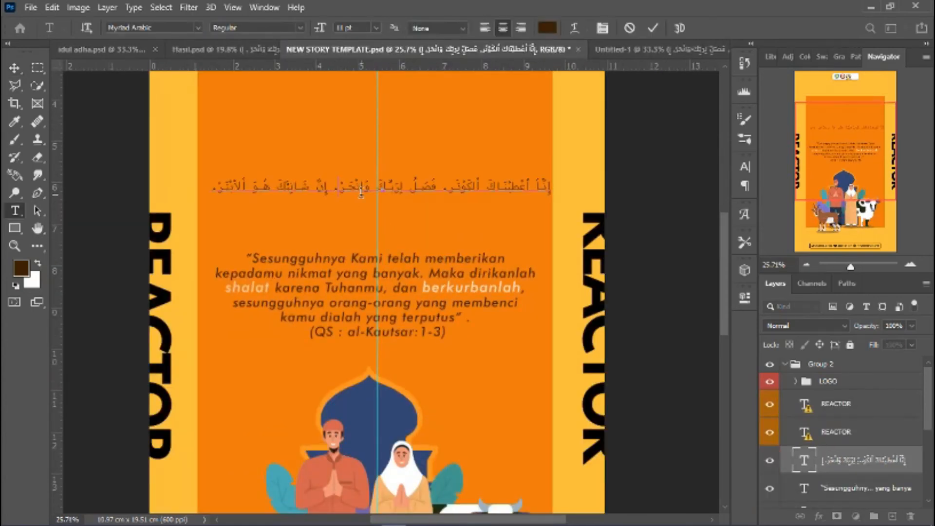
key("shift+End")
key("Delete")
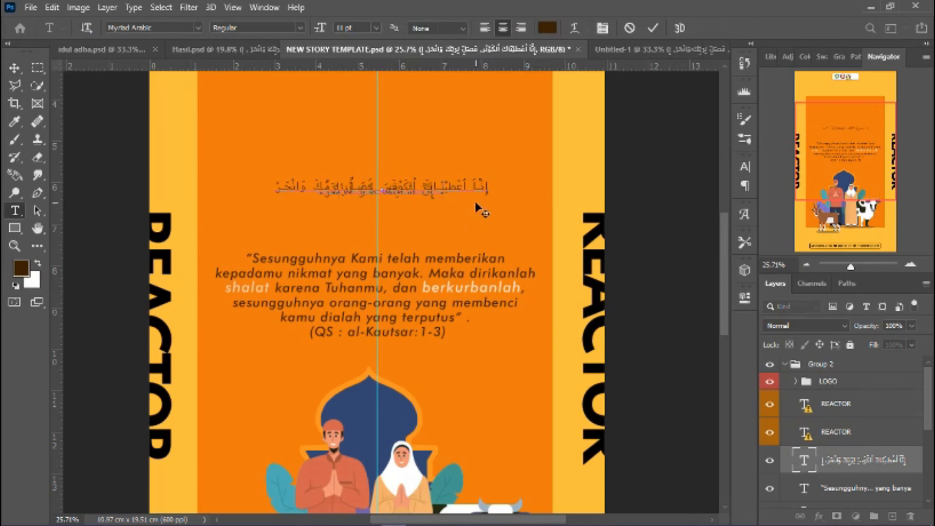
Step: Set the leading of the whole two-line Arabic verse to 13 pt
key("ctrl+a")
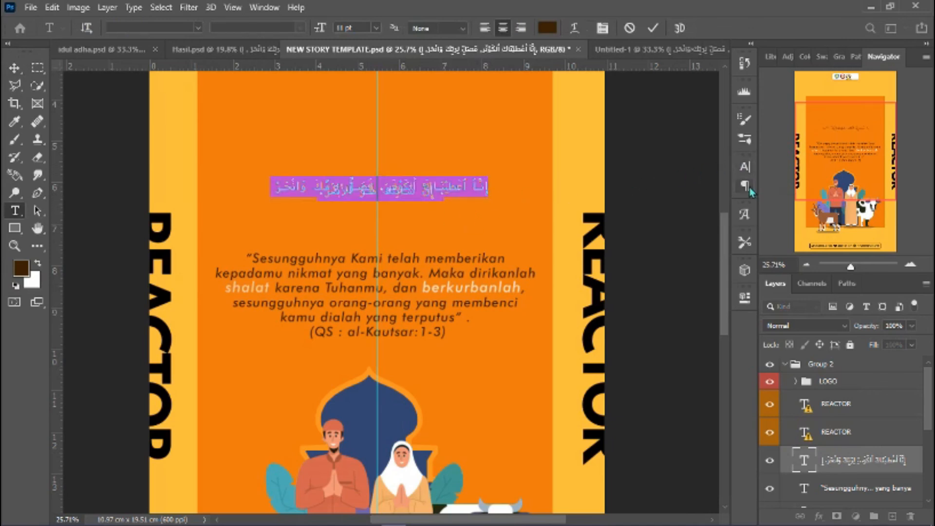
left_click(747, 169)
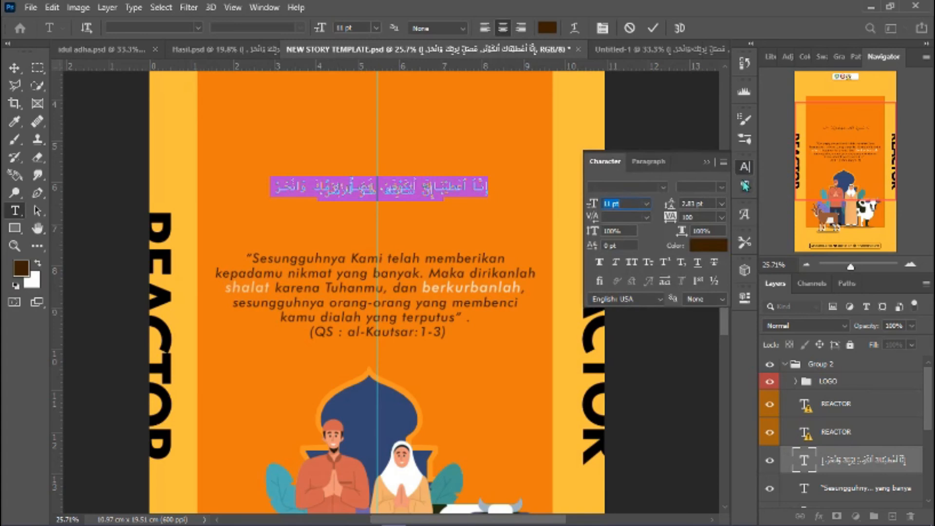
left_click(745, 188)
left_click(748, 168)
left_click(746, 168)
left_click(264, 8)
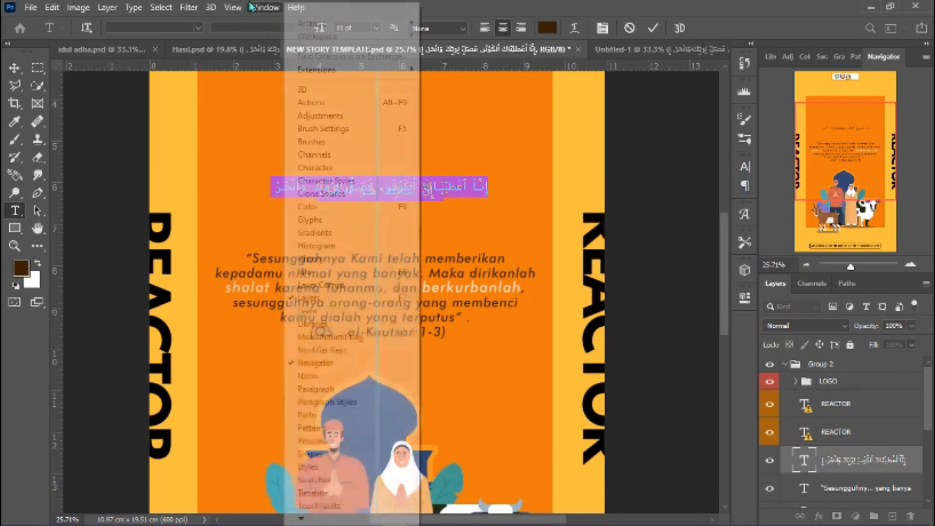
left_click(345, 173)
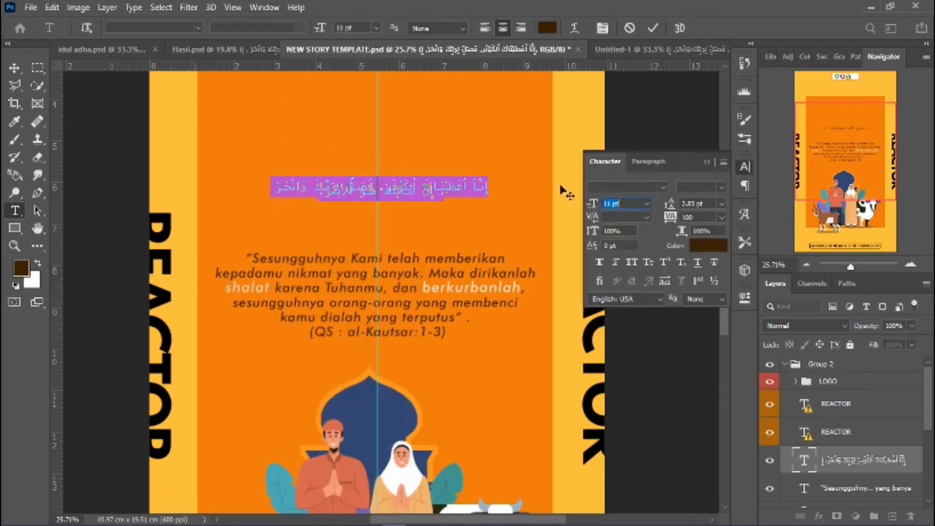
left_click_drag(667, 215, 682, 208)
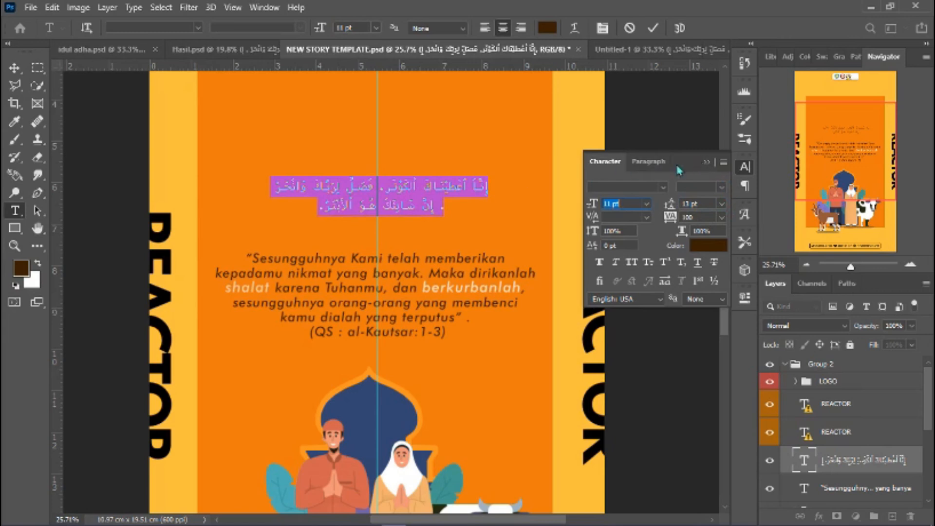
Step: Set the Arabic verse's font size to 15 pt and commit the text edit
left_click_drag(590, 210, 592, 208)
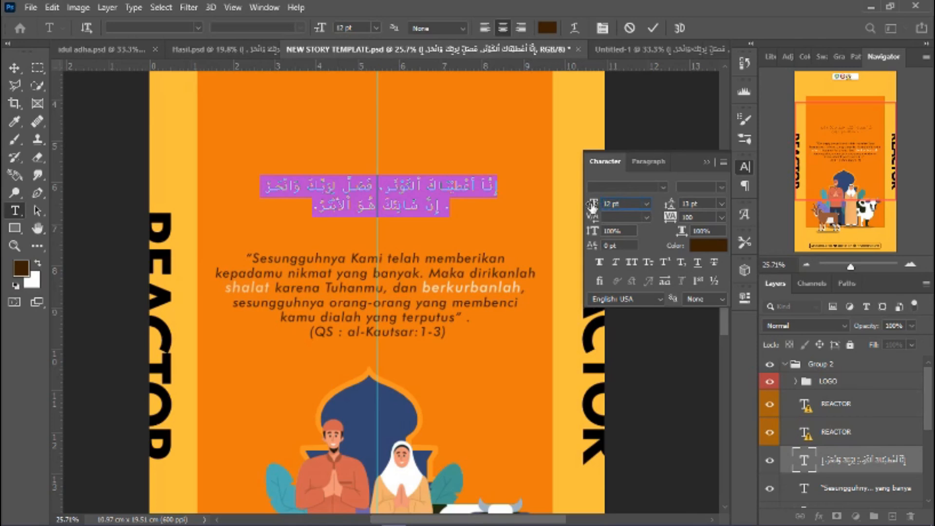
left_click(592, 207)
type("15")
key("Return")
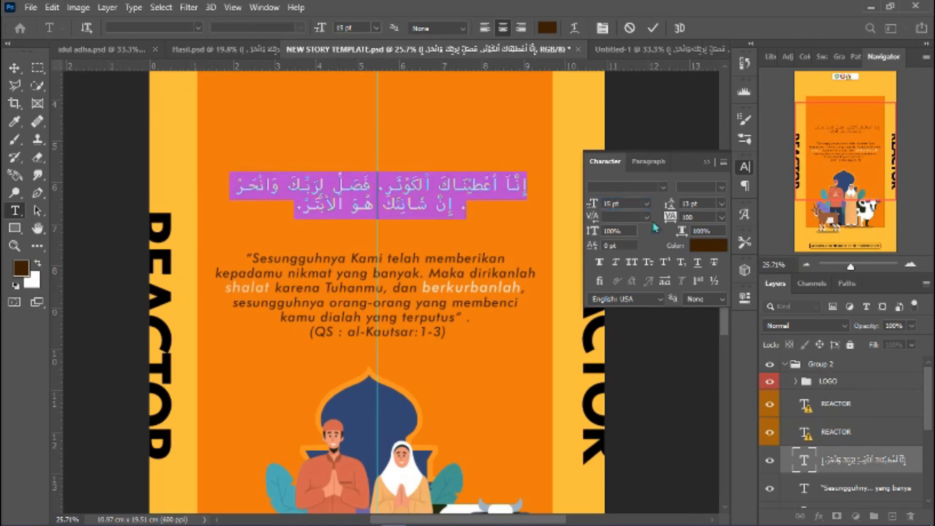
left_click(653, 28)
Step: Move the Arabic verse about 0.22 cm down and 0.10 cm left, closer to the Indonesian verse
key("v")
left_click_drag(444, 195, 442, 193)
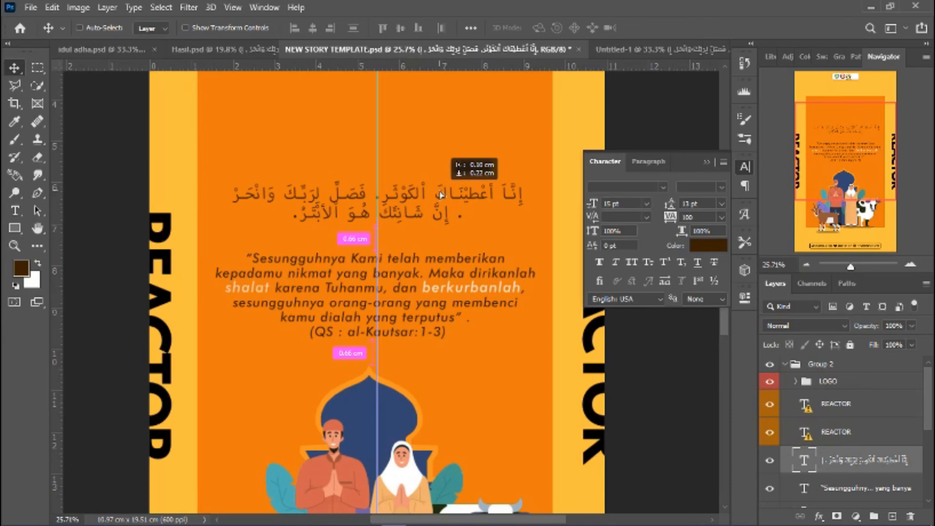
left_click_drag(441, 194, 441, 194)
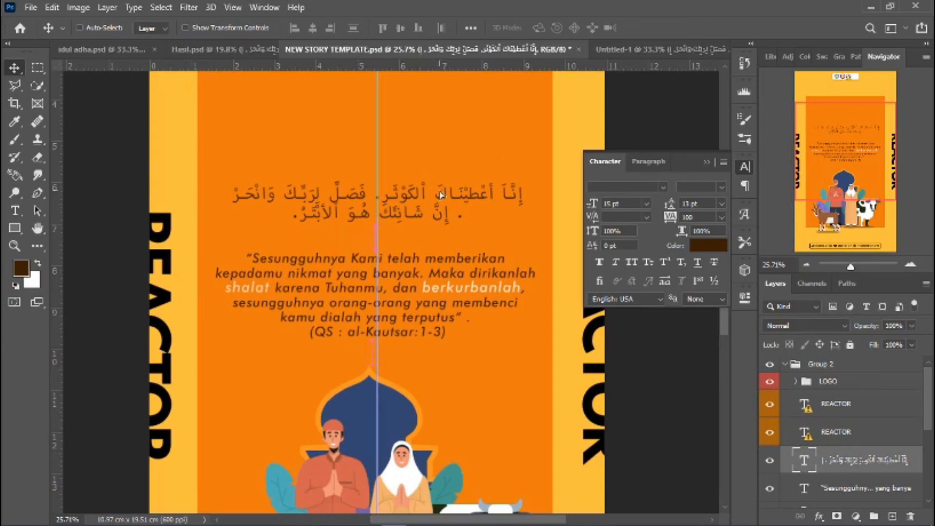
scroll(489, 252, "down", 2)
scroll(484, 247, "down", 1)
scroll(476, 246, "up", 1)
scroll(463, 243, "up", 1)
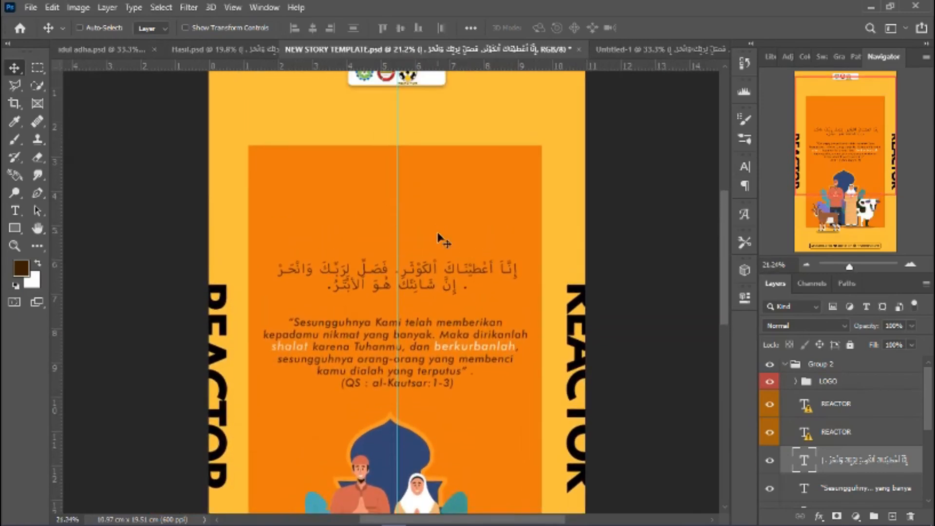
Step: Check the greeting in Hasil.psd and add the text "selamat hari raya" near the top of the template's orange panel
left_click(215, 52)
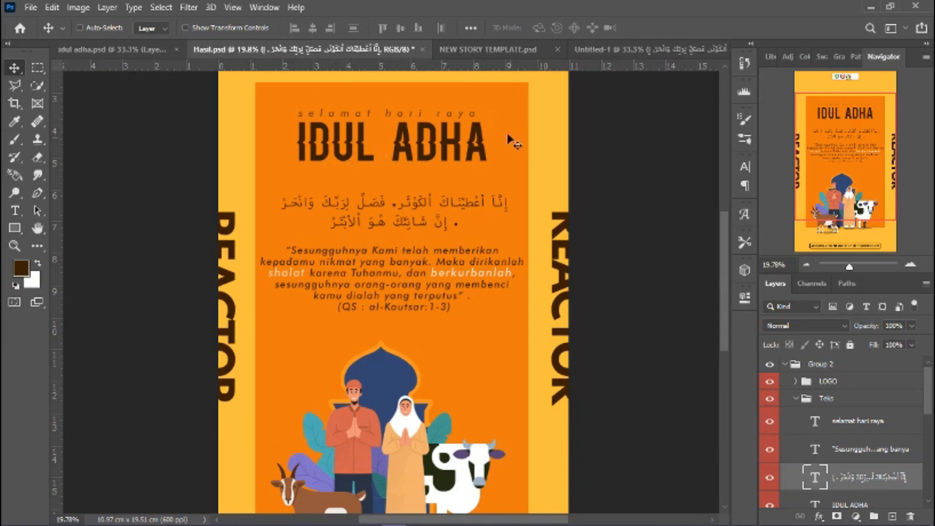
left_click(505, 49)
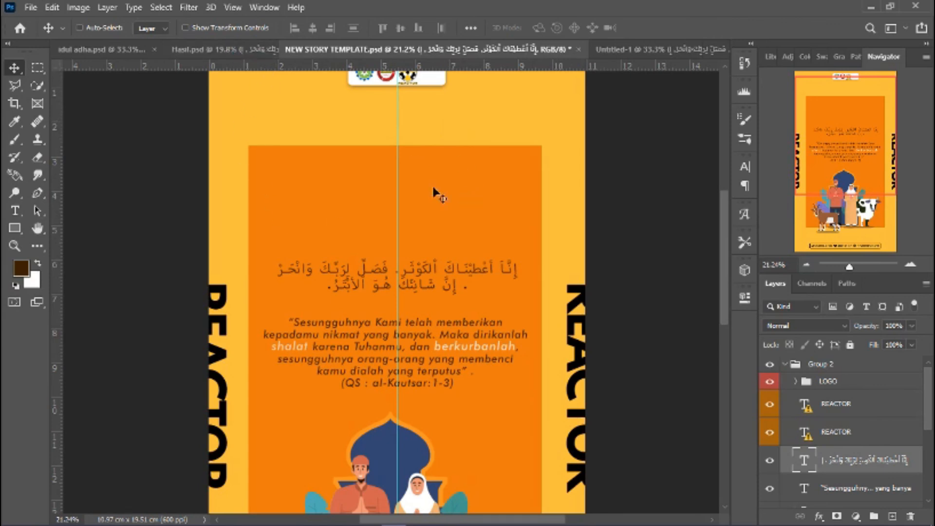
left_click(15, 211)
left_click(338, 173)
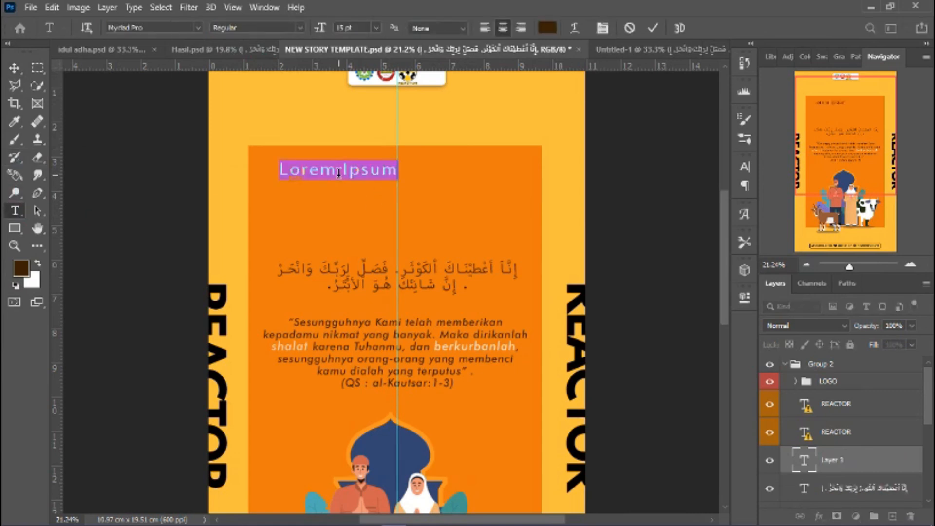
left_click(338, 173)
type("selamat ")
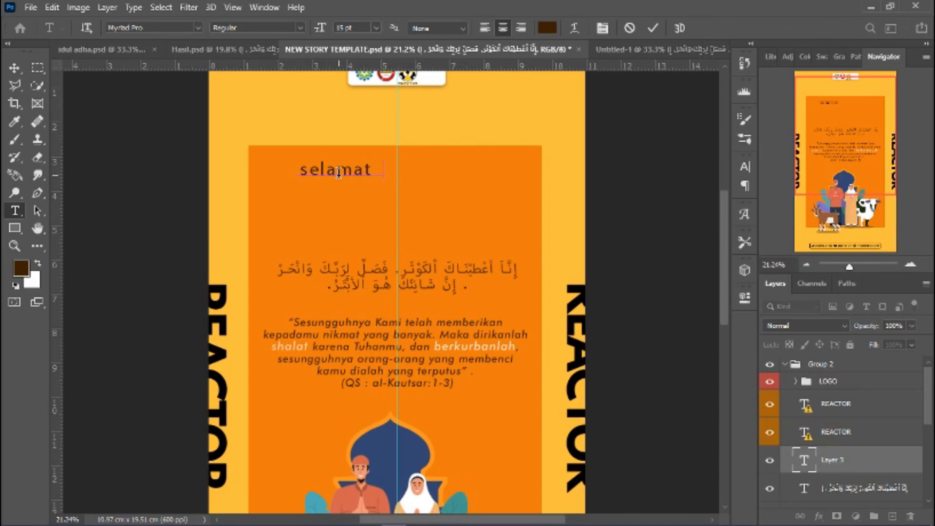
type("hari raya")
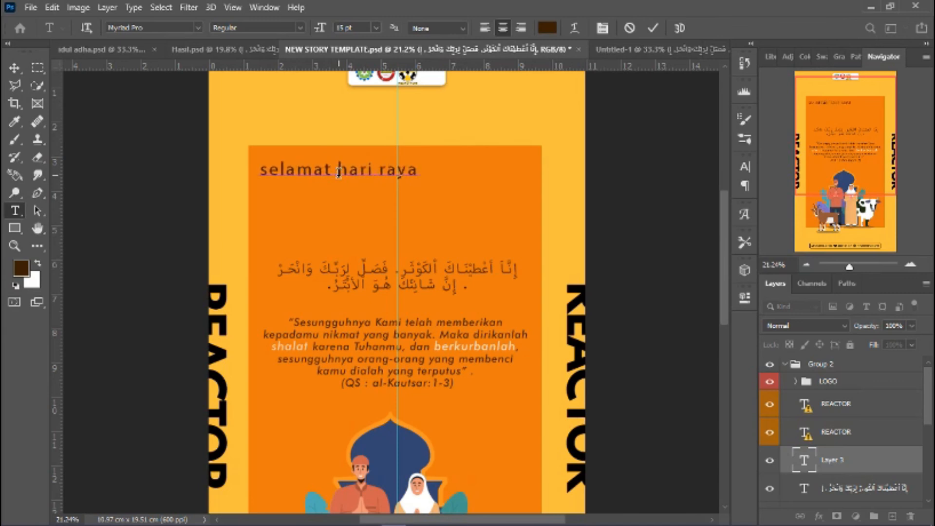
Step: Set the "selamat hari raya" text to Futura Md BT Medium Italic and centre it horizontally on the orange panel
key("ctrl+a")
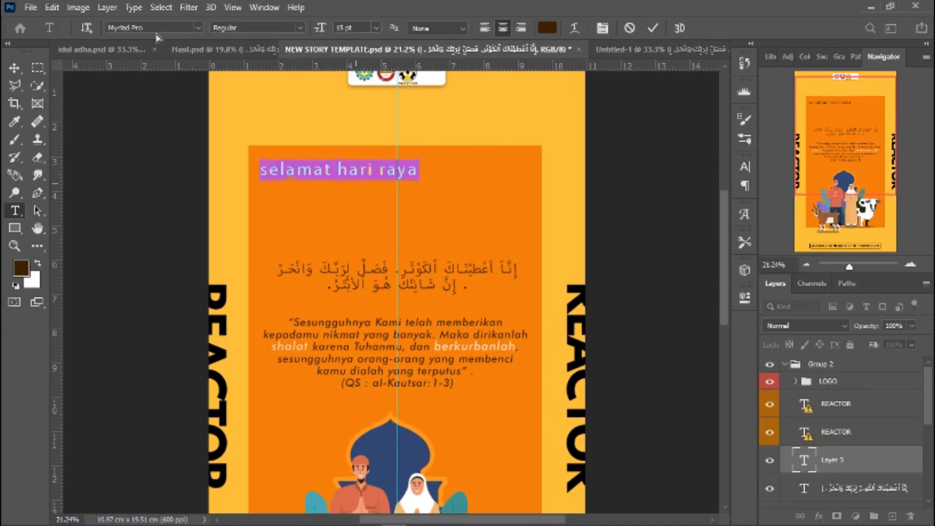
left_click(166, 28)
type("futura")
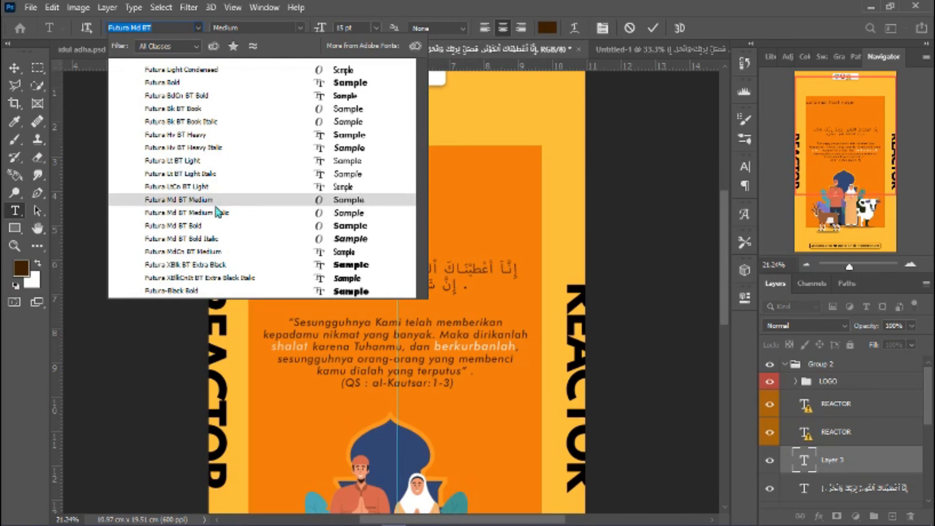
left_click(217, 212)
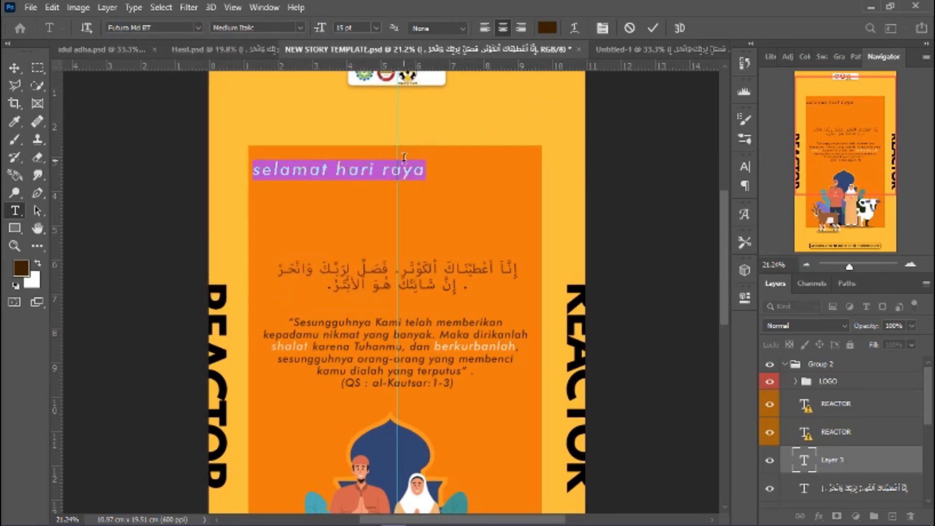
left_click_drag(324, 30, 134, 108)
key("ctrl+Return")
key("v")
left_click_drag(392, 176, 443, 176)
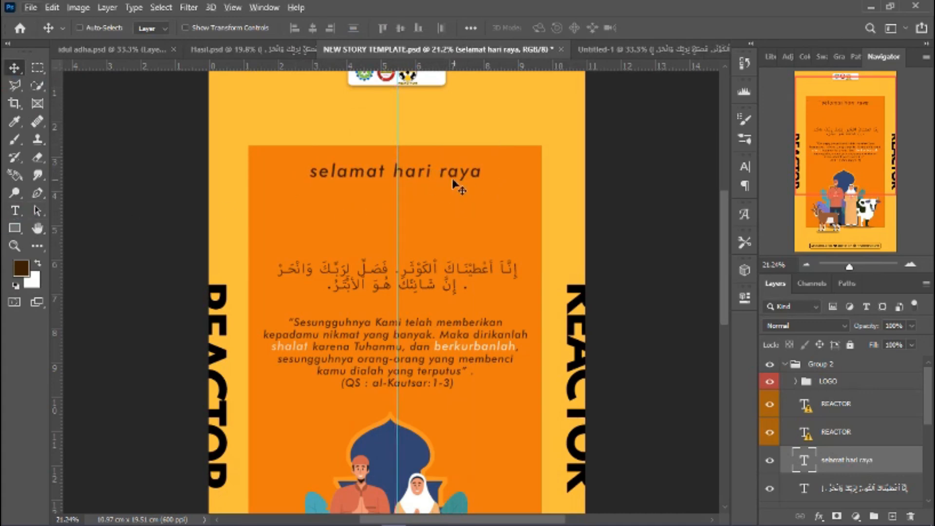
Step: Duplicate the "selamat hari raya" text directly below itself and change the copy's wording to "IDUL ADHA"
left_click_drag(453, 179, 447, 209)
left_click_drag(445, 201, 445, 200)
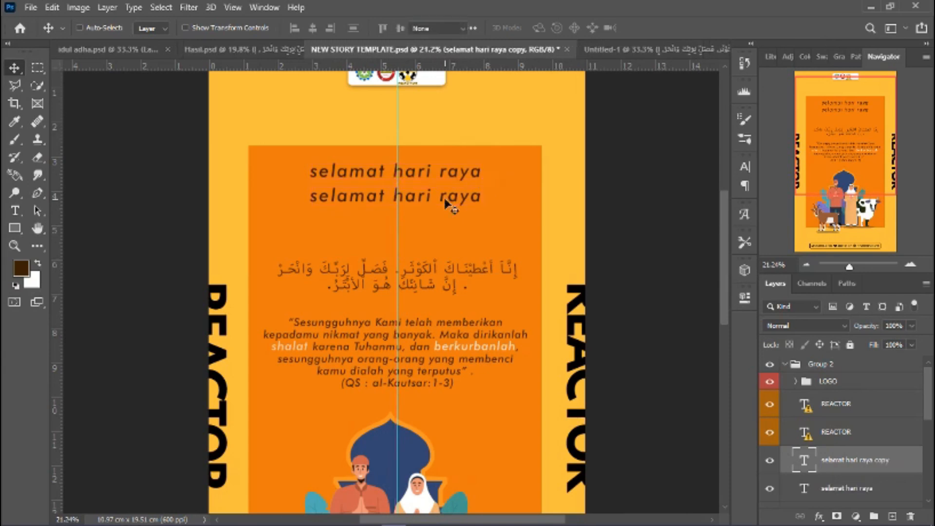
double_click(445, 199)
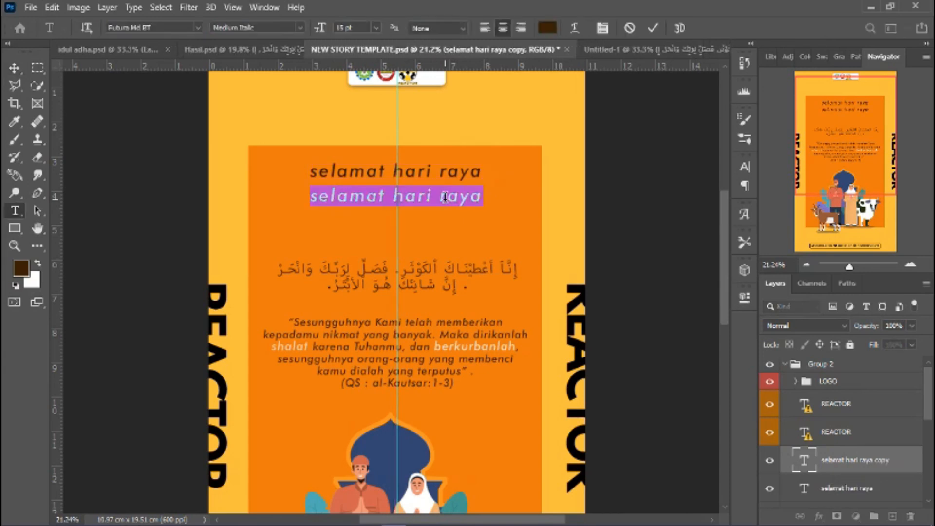
type("IDUL ADHA")
Step: Set the whole "IDUL ADHA" text to the Blacklisted Regular font, found by searching the fonts for "BLAC"
key("ctrl+a")
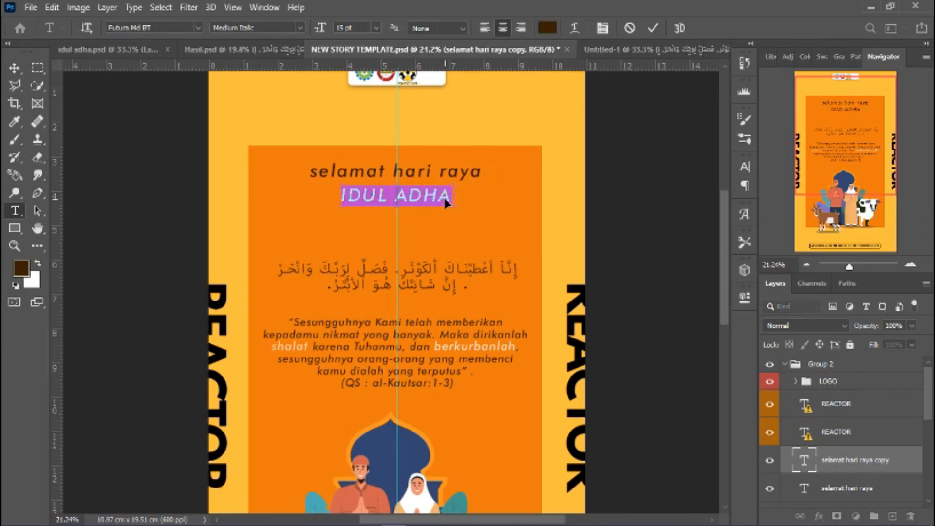
left_click(176, 28)
type("BLACK")
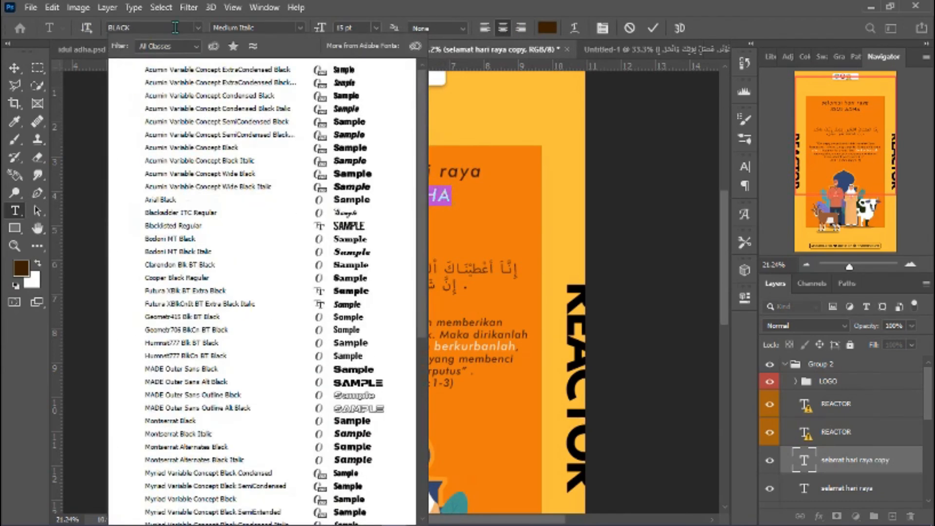
key("Down")
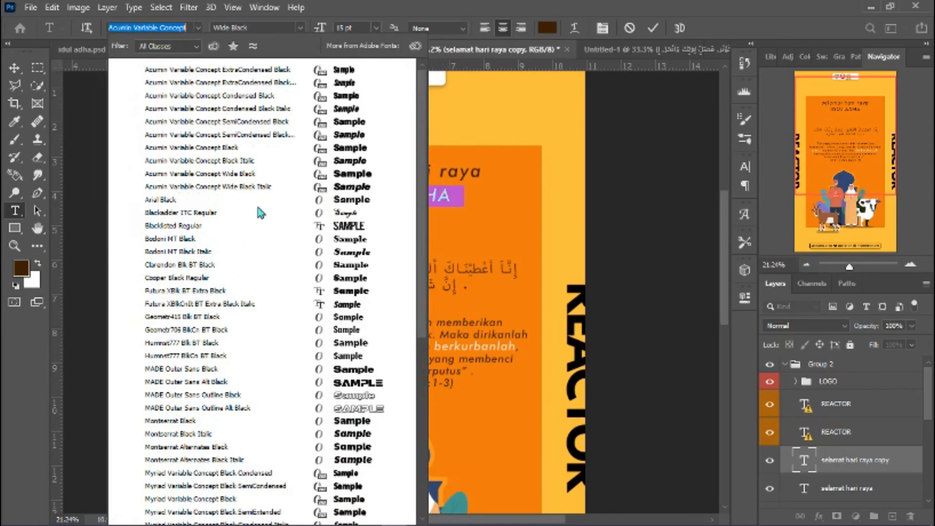
left_click(164, 29)
double_click(163, 29)
type("BLAC")
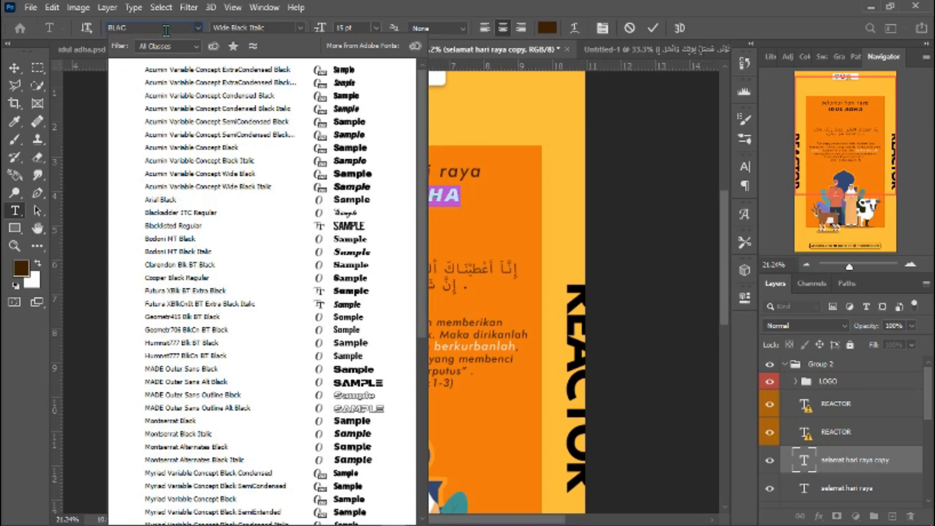
mouse_move(425, 127)
left_mouse_down()
mouse_move(443, 336)
mouse_move(428, 114)
left_mouse_up()
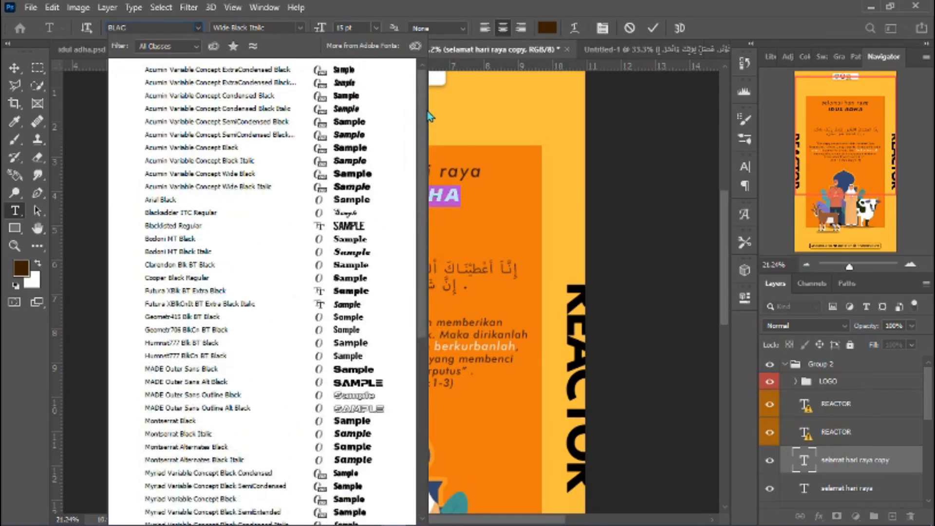
left_click(267, 229)
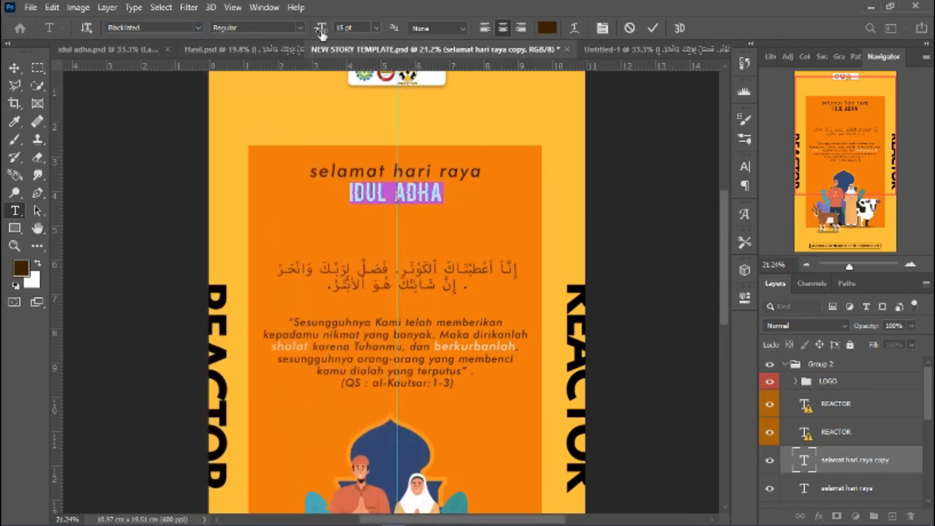
Step: Enlarge "IDUL ADHA" to 32 pt and move it straight down so it sits just below "selamat hari raya"
mouse_move(319, 32)
left_mouse_down()
mouse_move(340, 28)
mouse_move(331, 30)
left_mouse_up()
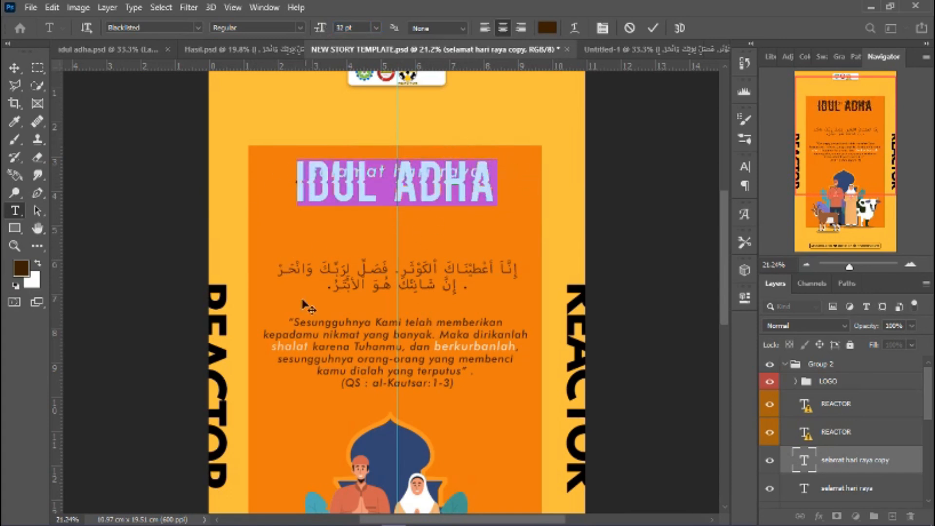
left_click(16, 68)
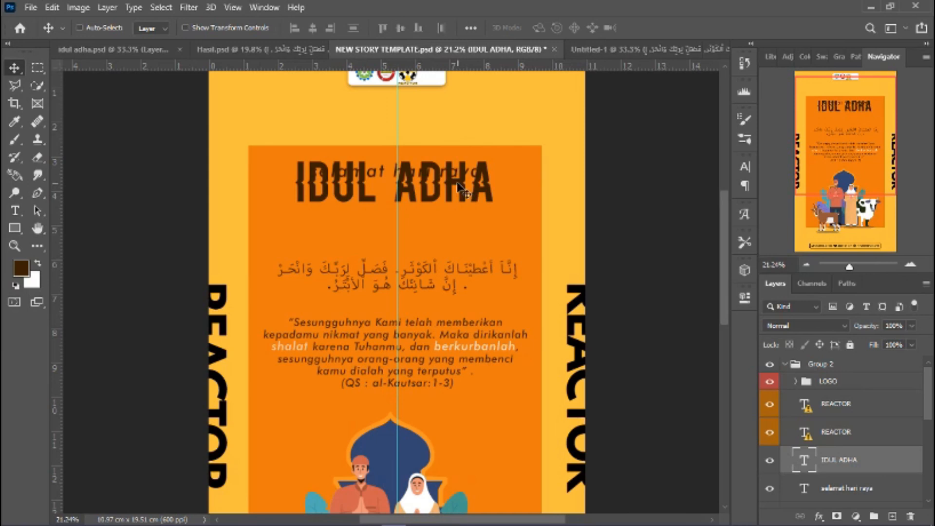
left_click_drag(458, 188, 453, 214)
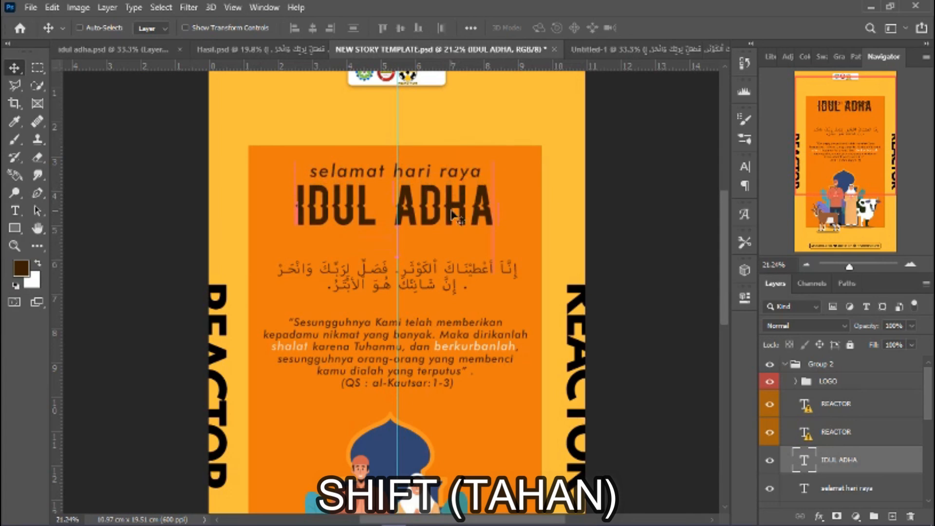
Step: Place two vertical guides, one at the left edge and one at the right edge of "IDUL ADHA"
double_click(475, 179)
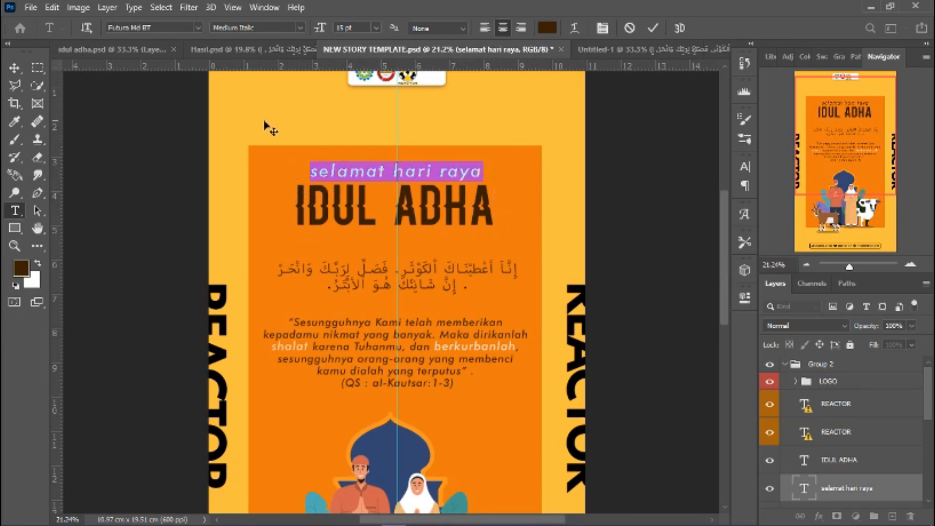
key("ctrl+Return")
key("v")
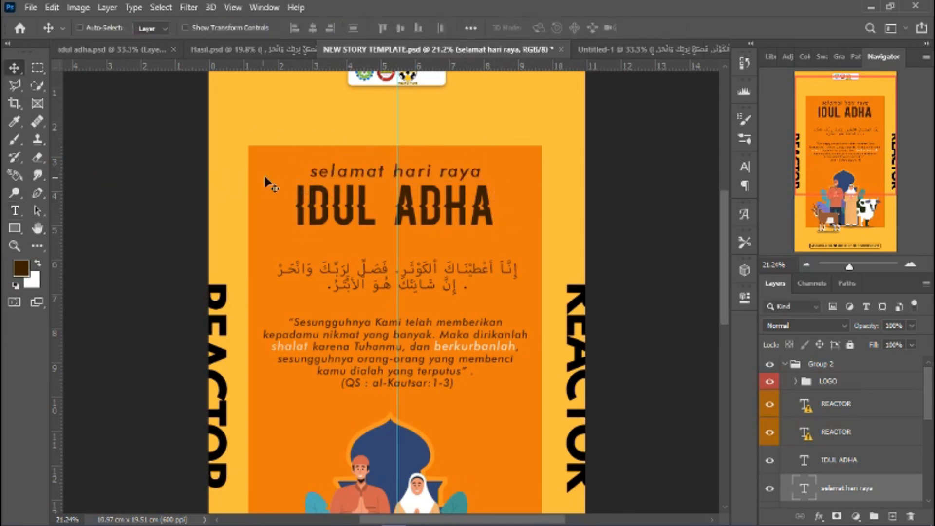
left_click_drag(58, 176, 296, 179)
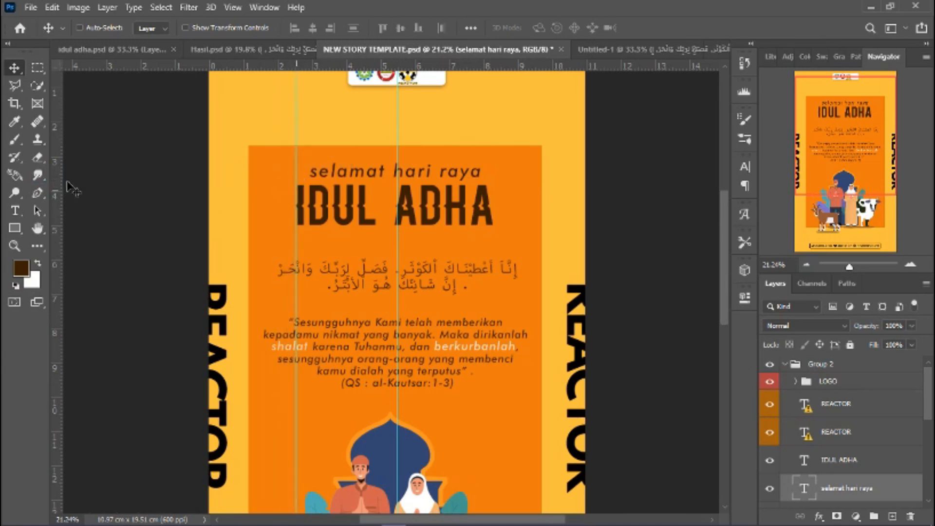
left_click_drag(55, 182, 493, 184)
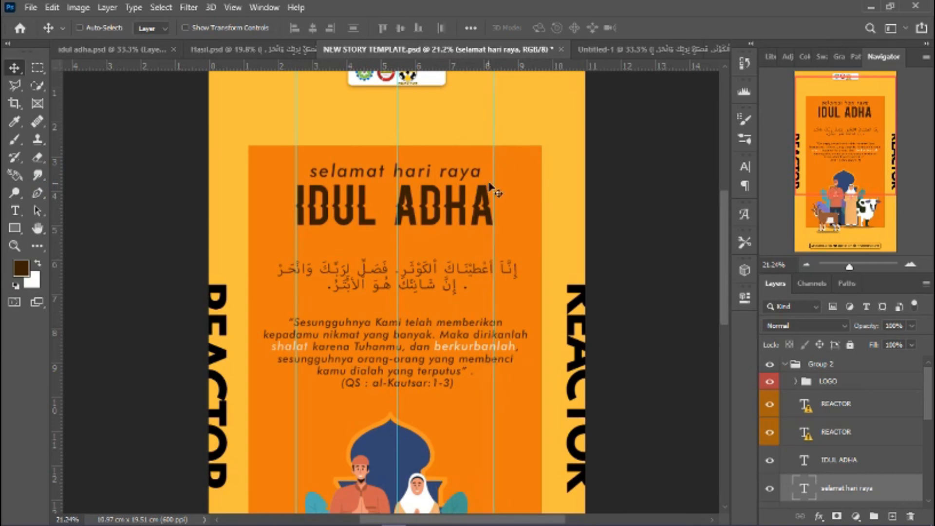
Step: Reduce the "selamat hari raya" text to 9 pt and widen its tracking to 640
double_click(425, 175)
left_click_drag(326, 30, 323, 29)
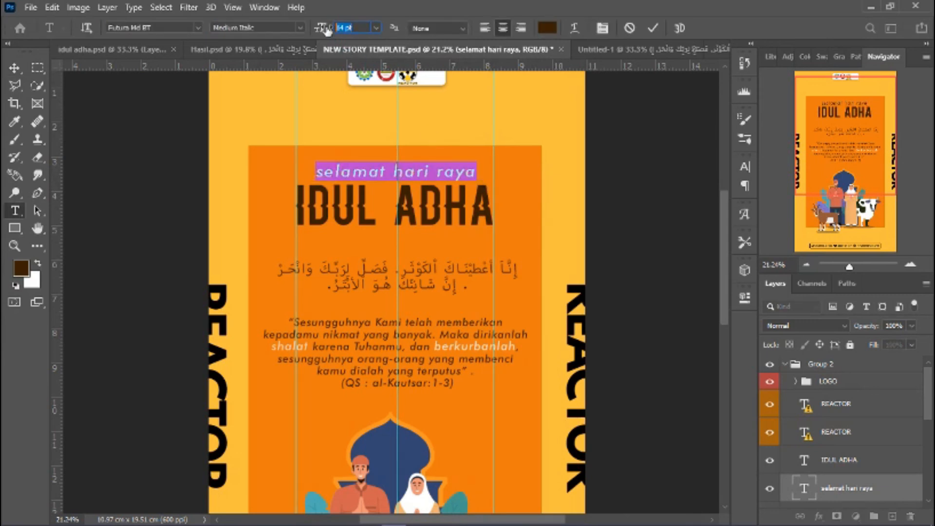
left_click(328, 30)
key("Return")
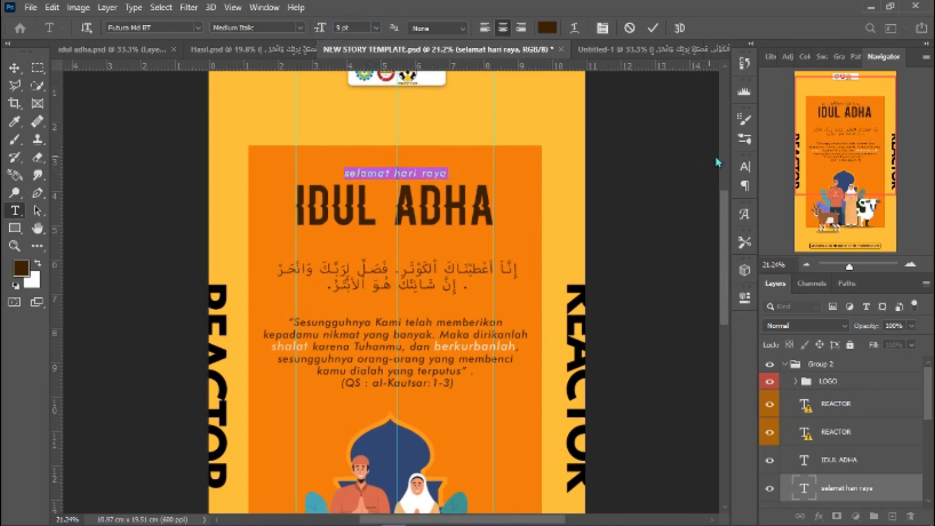
left_click(745, 166)
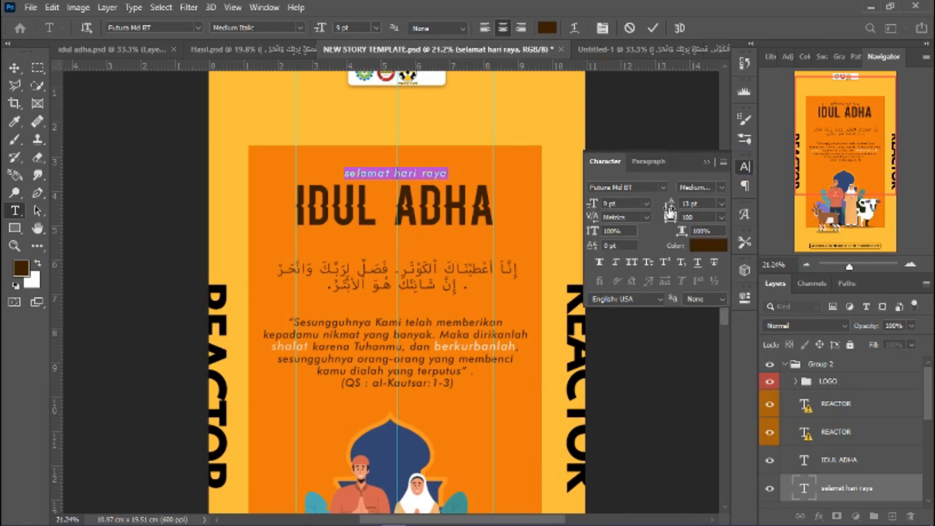
left_click(670, 219)
type("160")
key("Return")
left_click_drag(671, 220, 688, 221)
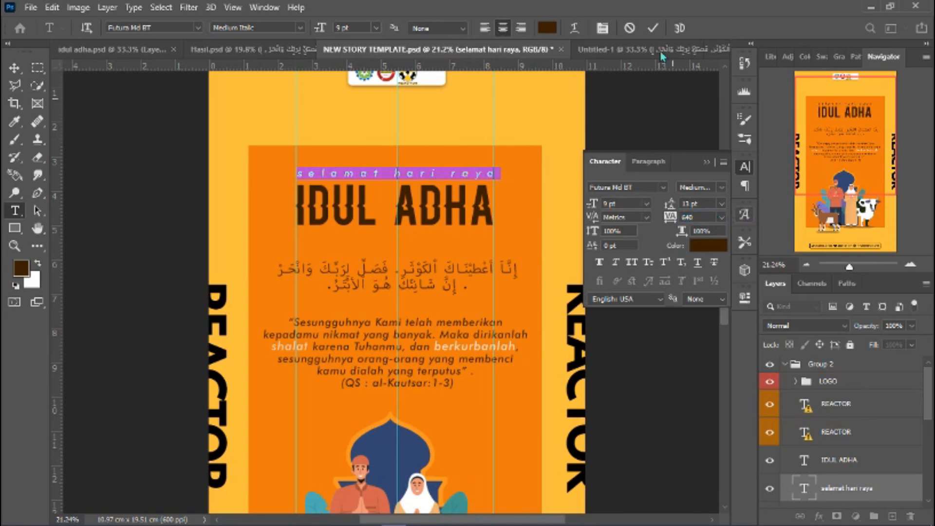
left_click(652, 28)
key("v")
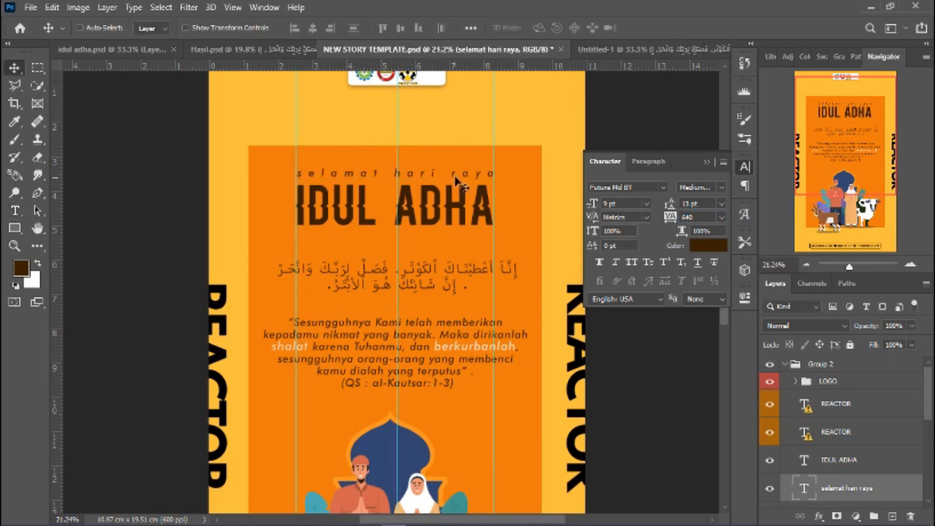
Step: Set the tracking of the "selamat hari raya" text to 600 to fit it between the outer guides
double_click(489, 175)
left_click(706, 217)
key("Down")
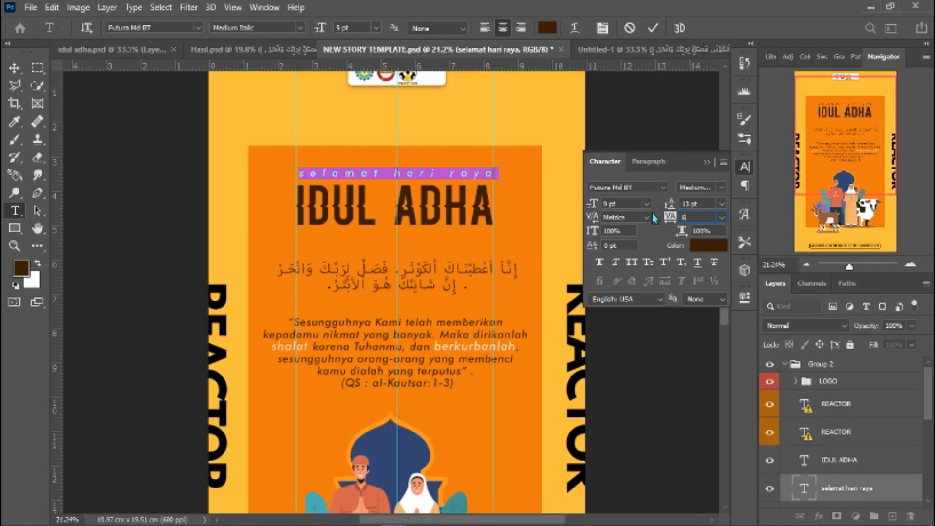
key("ctrl+Return")
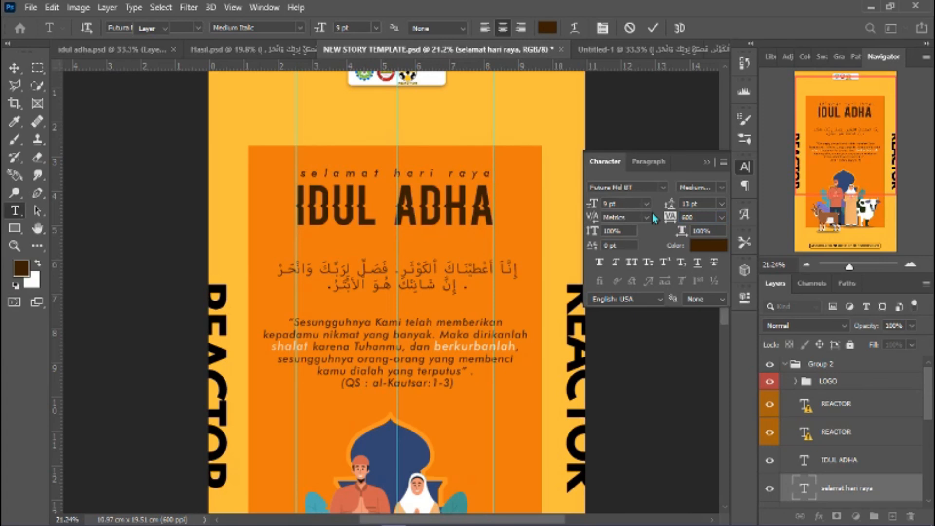
key("v")
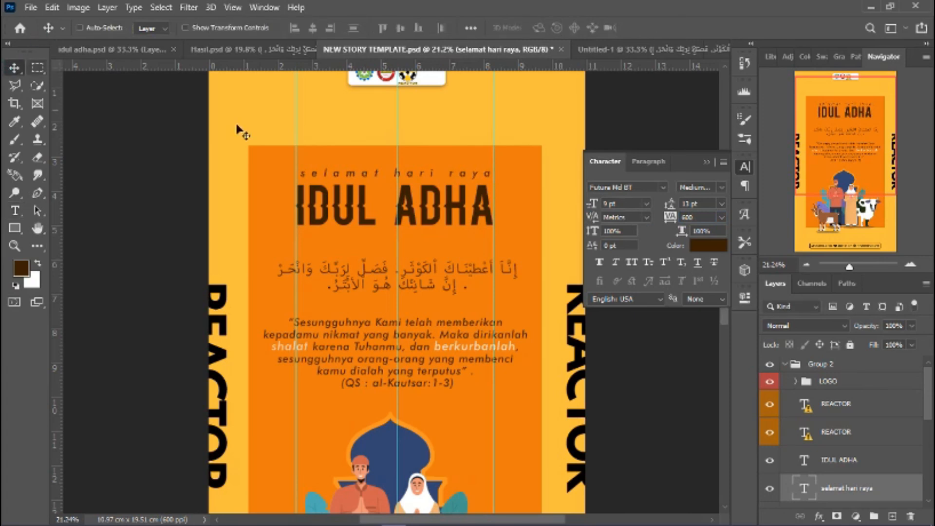
Step: Move the "selamat hari raya" text about 0.10 cm left between the guides above "IDUL ADHA"
scroll(460, 184, "up", 5)
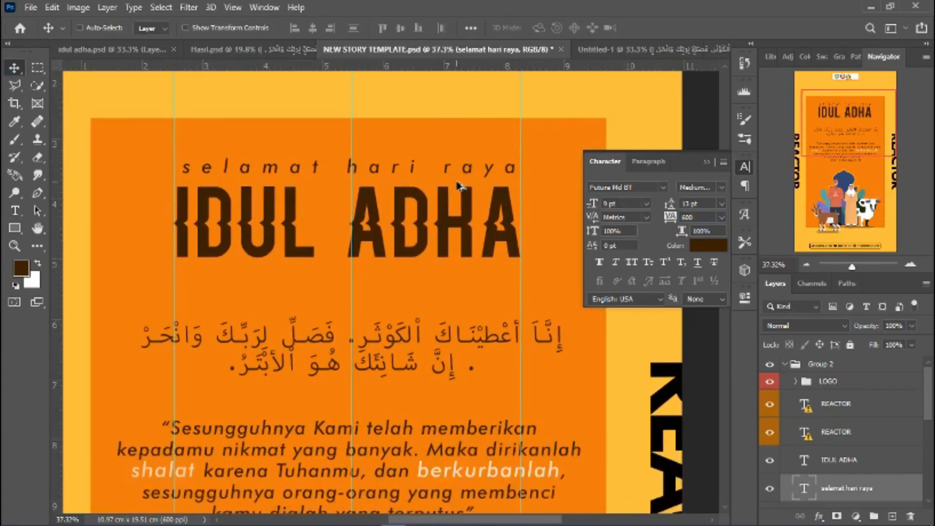
left_click_drag(468, 169, 464, 171)
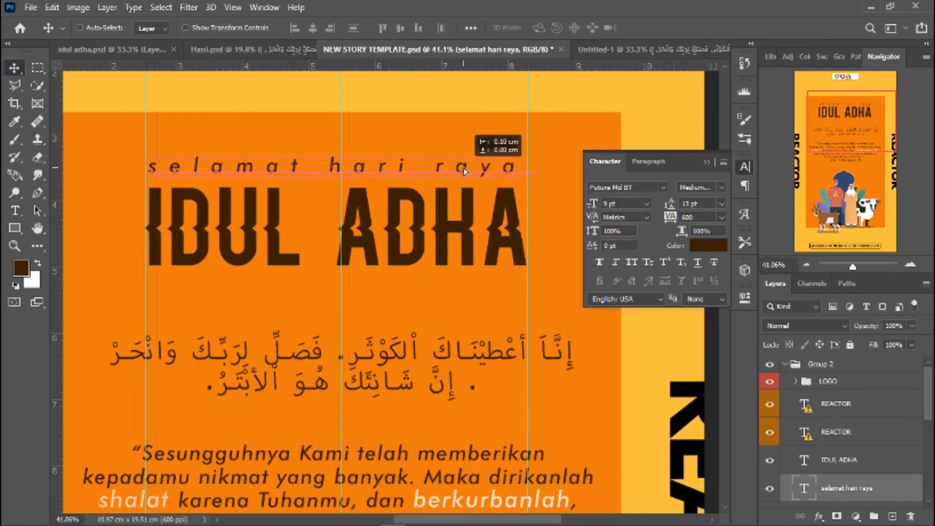
left_click_drag(464, 170, 465, 172)
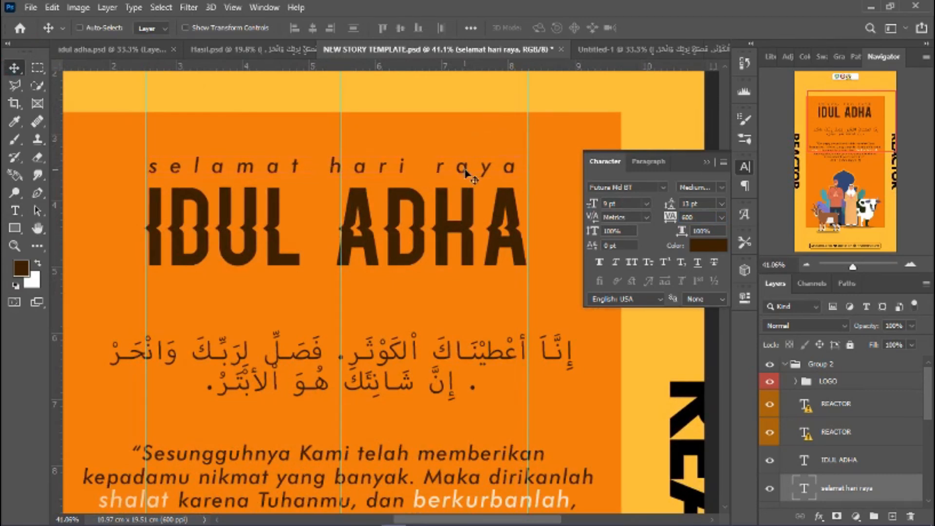
Step: Examine the greeting's alignment with the guides up close and within the whole story layout
scroll(465, 170, "down", 4)
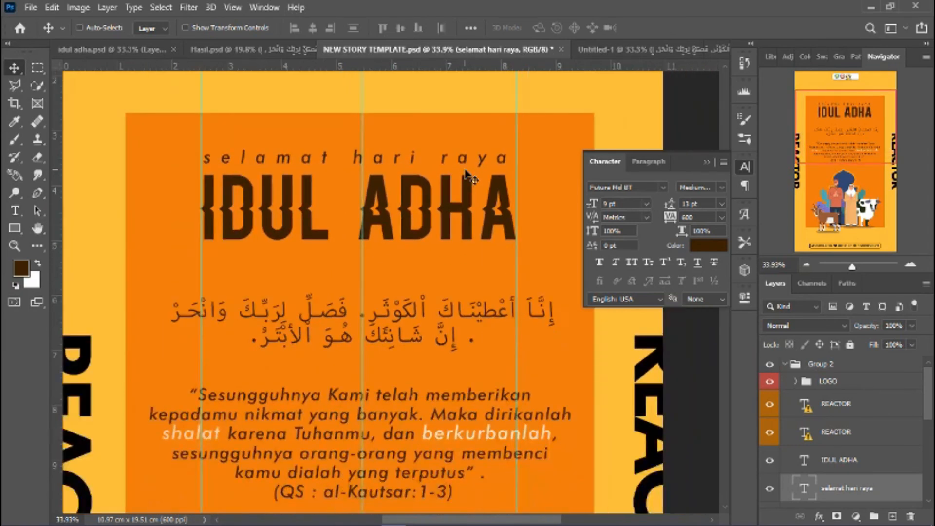
scroll(465, 174, "up", 4)
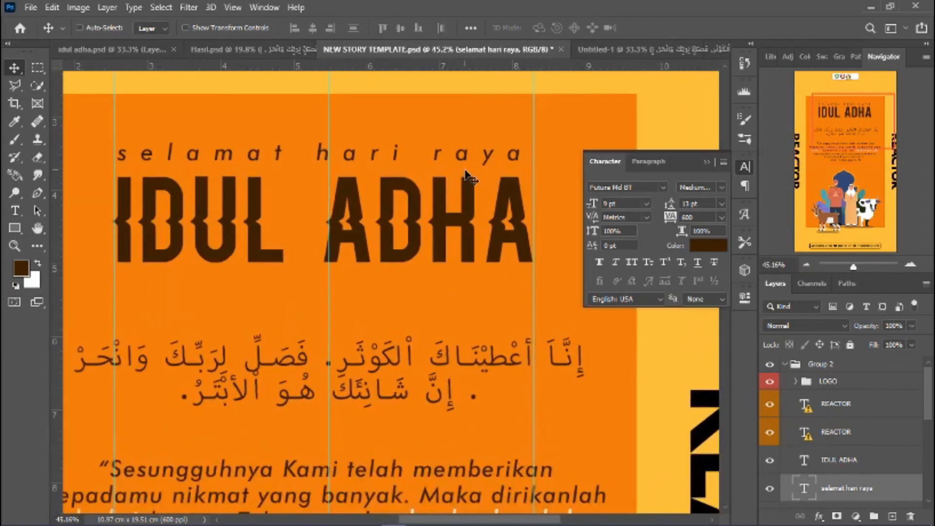
scroll(466, 174, "down", 5)
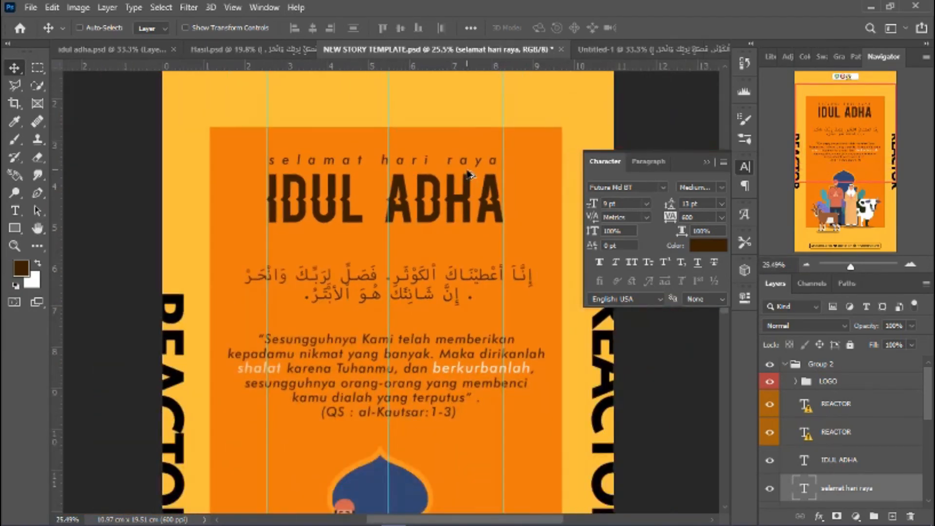
scroll(468, 174, "down", 2)
scroll(468, 174, "up", 4)
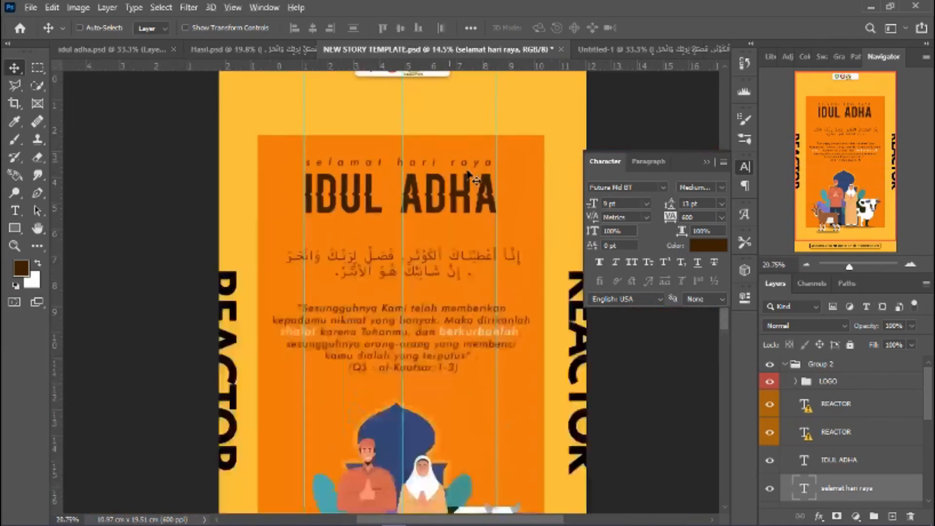
scroll(467, 174, "up", 1)
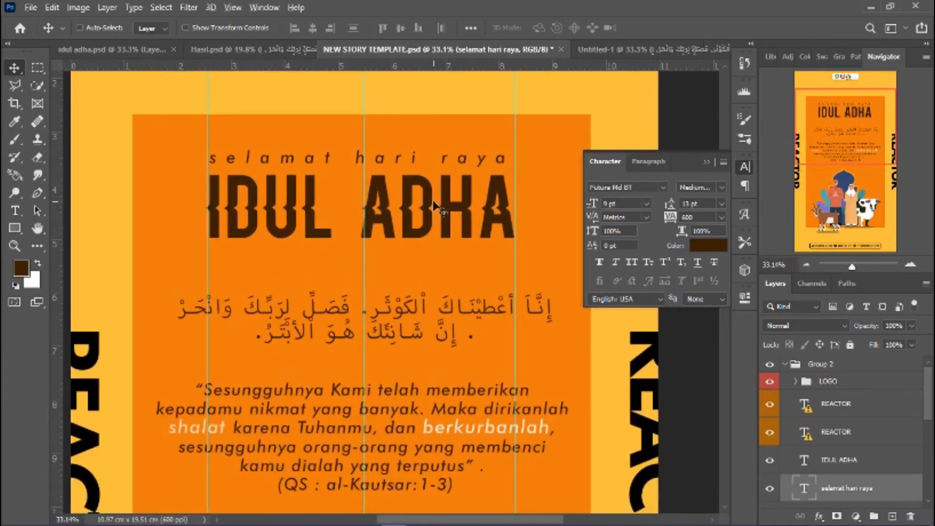
scroll(438, 207, "down", 3)
scroll(438, 207, "down", 2)
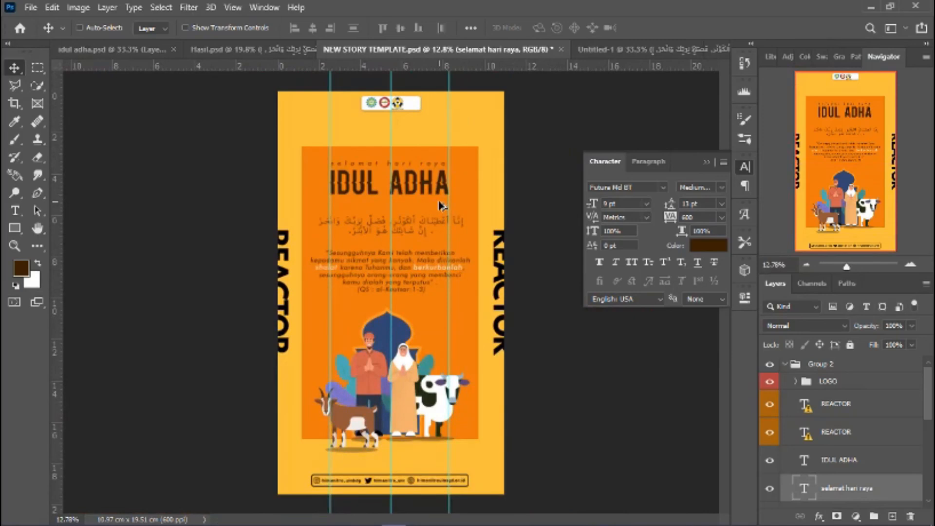
Step: Remove the three vertical guides at the centre and both edges of the greeting
left_click_drag(447, 205, 54, 203)
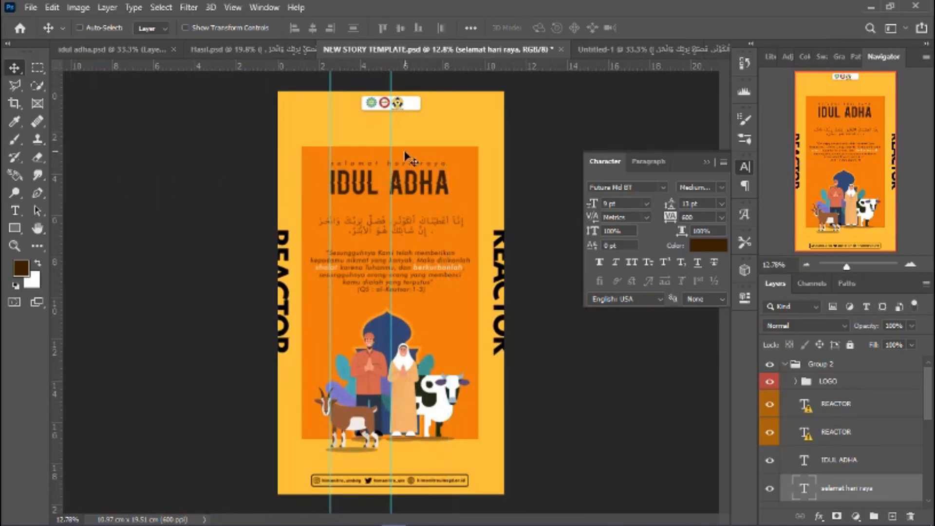
left_click_drag(390, 150, 55, 146)
left_click_drag(324, 126, 54, 130)
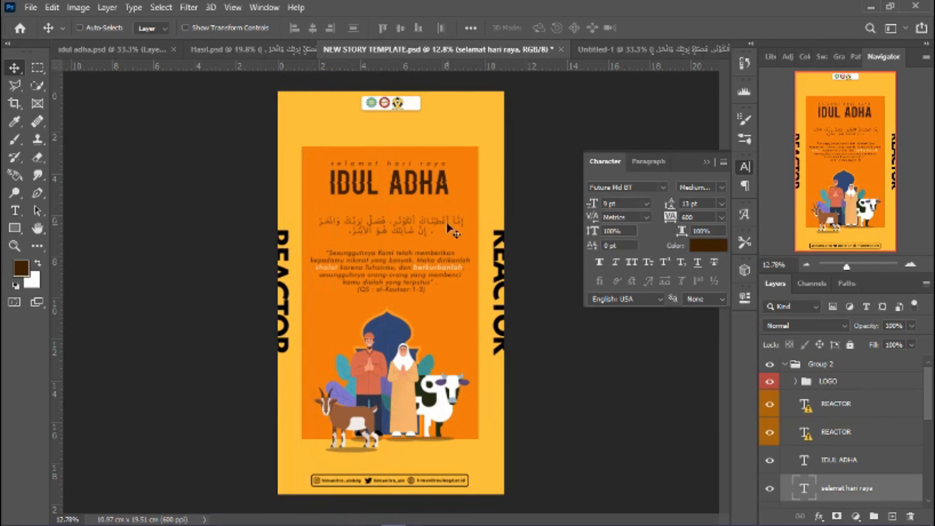
Step: Review the spacing between the greeting, the verses and the illustration on the orange panel
scroll(441, 226, "up", 1)
scroll(441, 226, "up", 2)
scroll(443, 224, "down", 3)
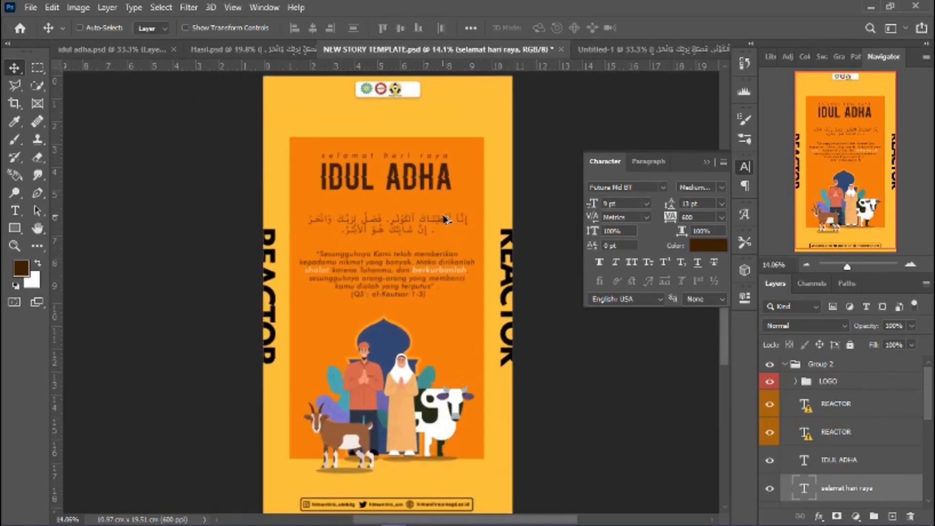
scroll(444, 219, "down", 1)
scroll(444, 218, "up", 3)
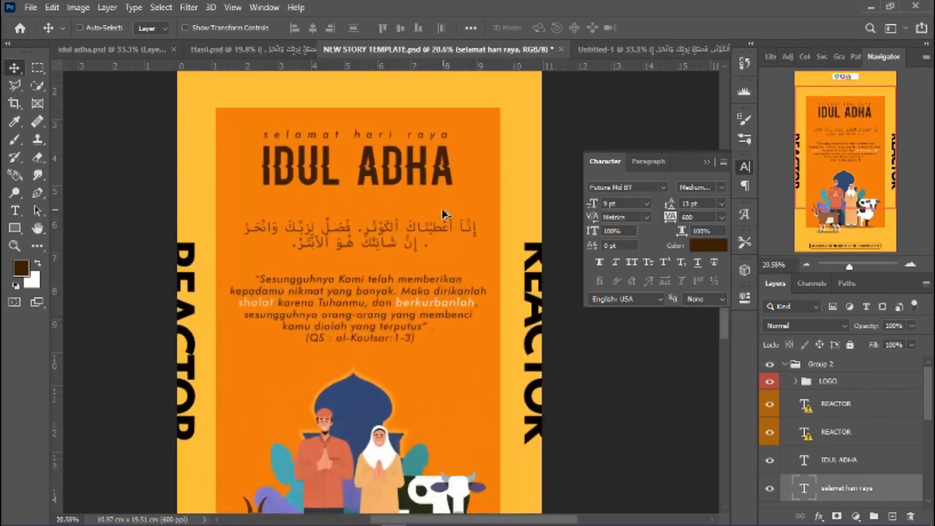
scroll(444, 219, "up", 1)
scroll(445, 218, "down", 4)
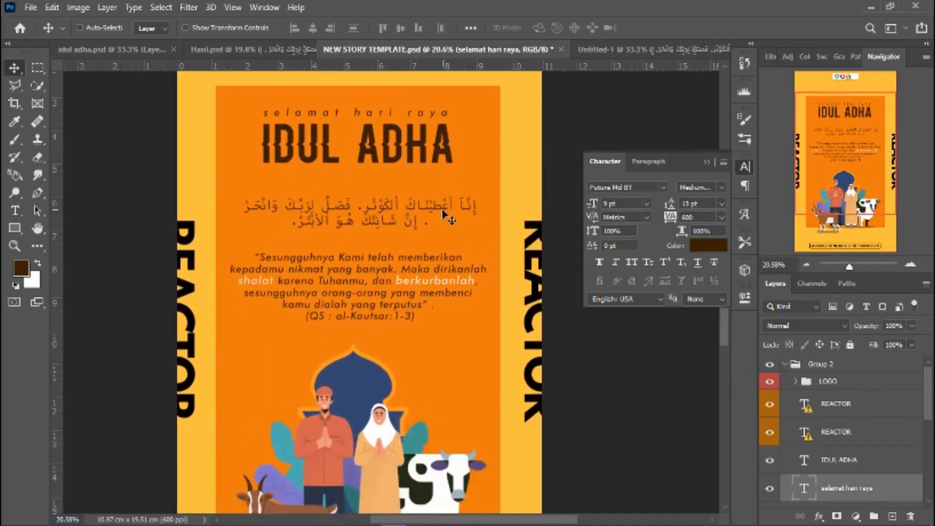
Step: Check the story layout from the logo bar to the social media bar and collapse the Character settings
scroll(445, 216, "down", 4)
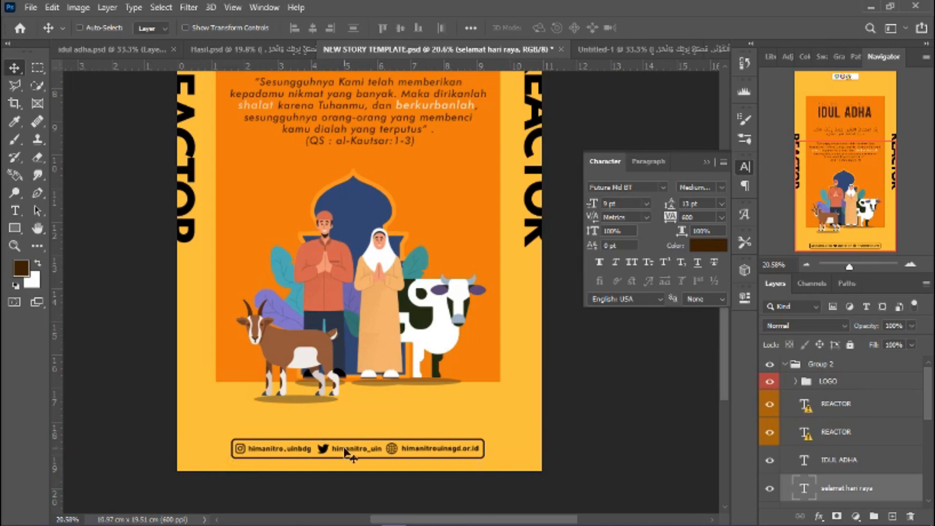
scroll(276, 397, "up", 2)
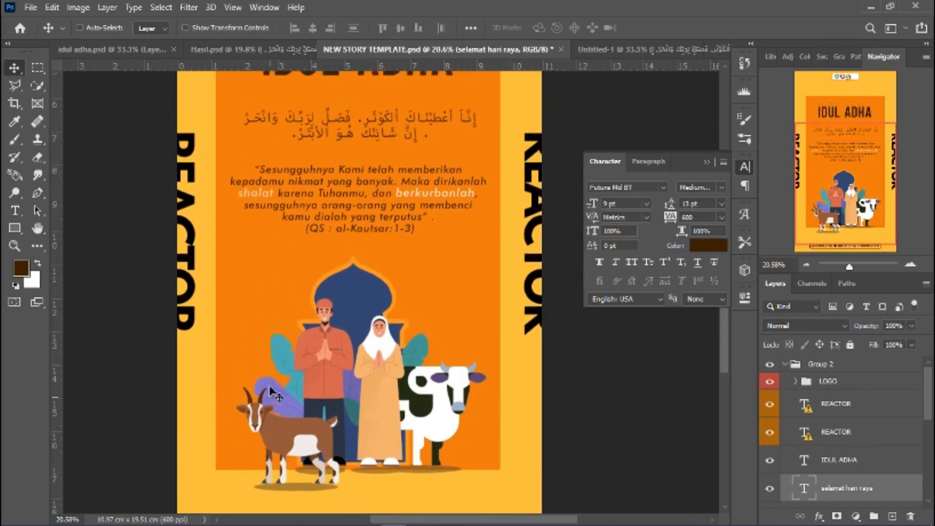
scroll(546, 278, "up", 4)
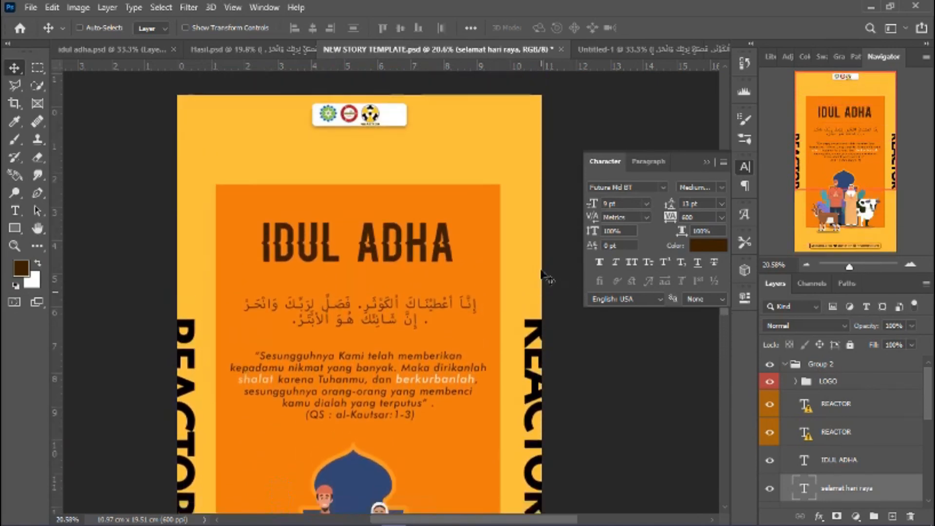
scroll(547, 277, "up", 1)
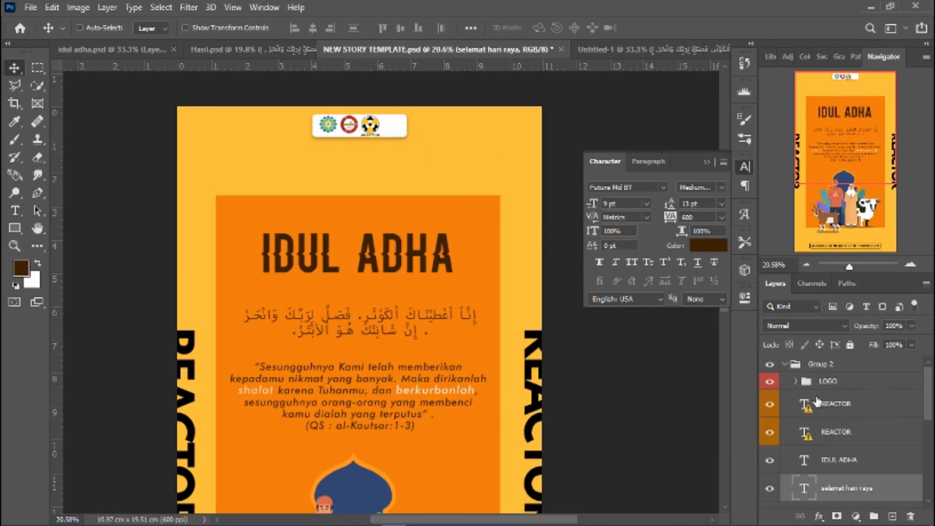
left_click(707, 162)
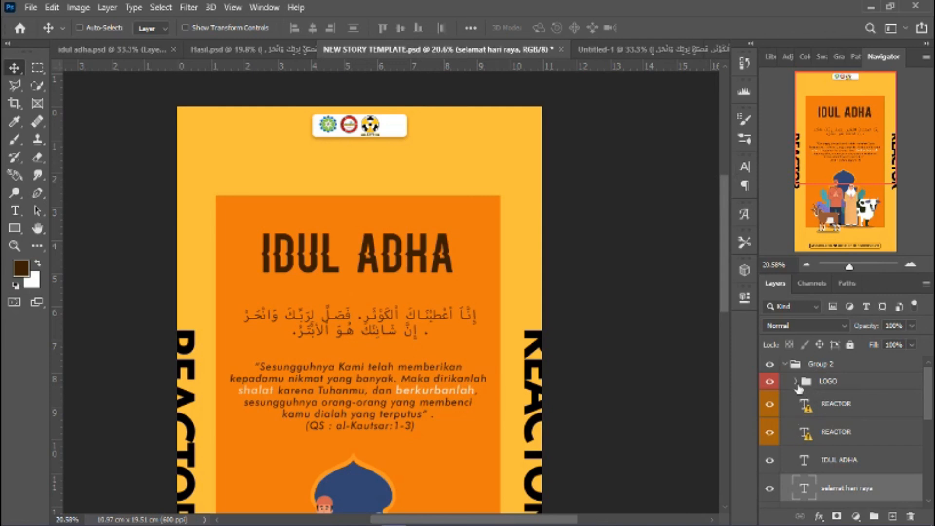
Step: Preview logo wirus from the LOGO group in the white logo bar, hide it again and inspect the bar up close
left_click(797, 382)
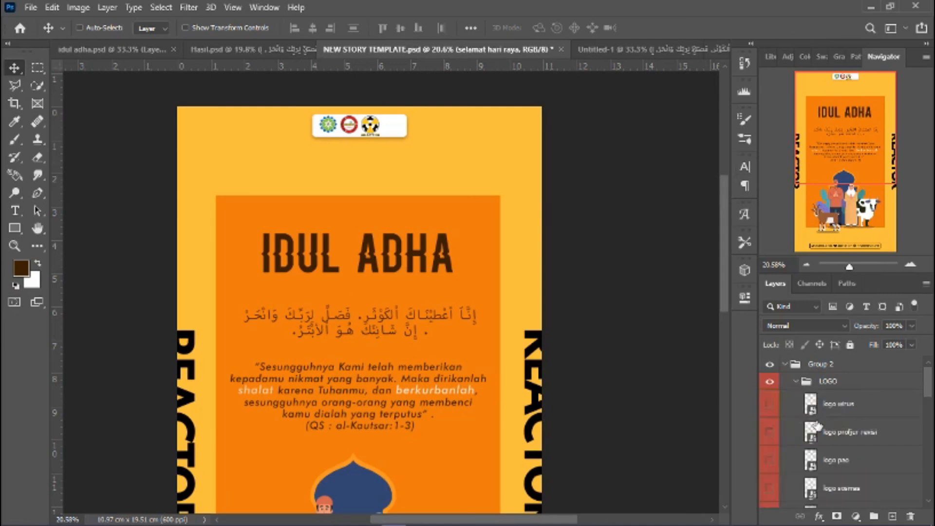
left_click(770, 409)
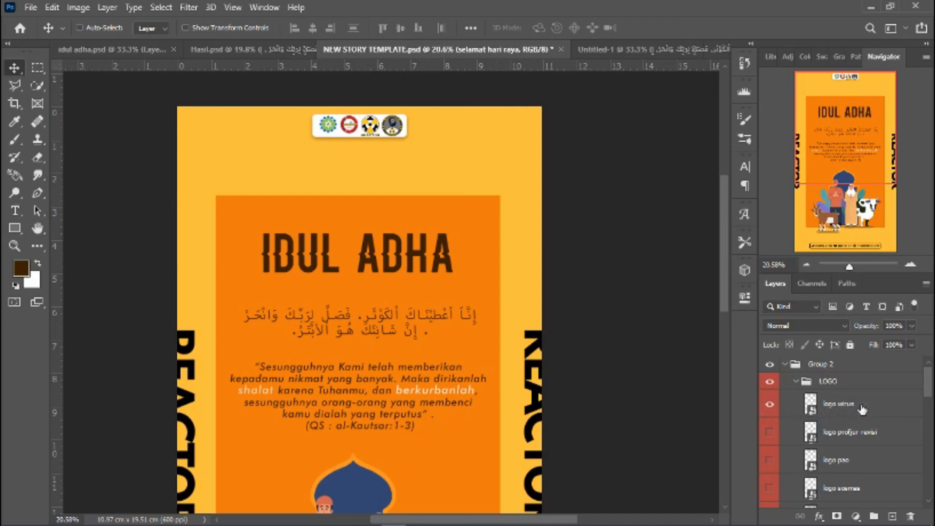
left_click(770, 405)
scroll(390, 214, "up", 5)
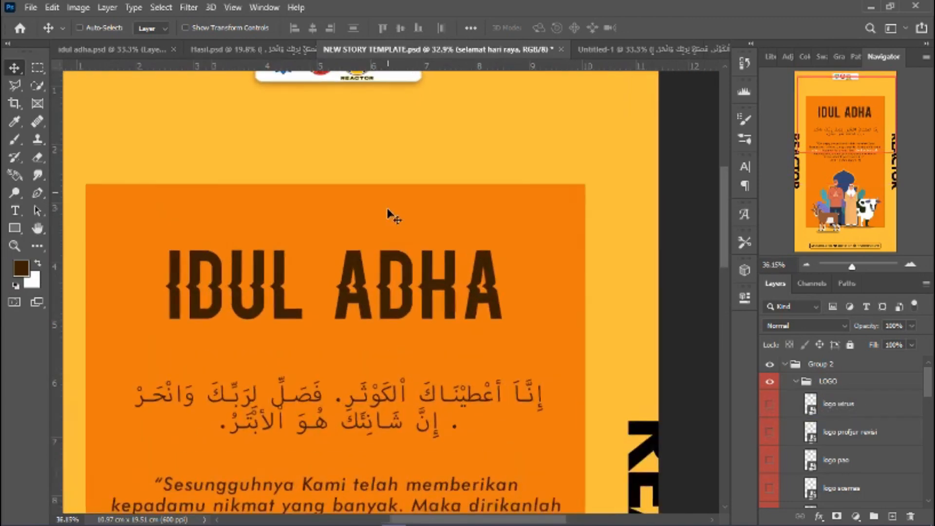
scroll(390, 213, "up", 5)
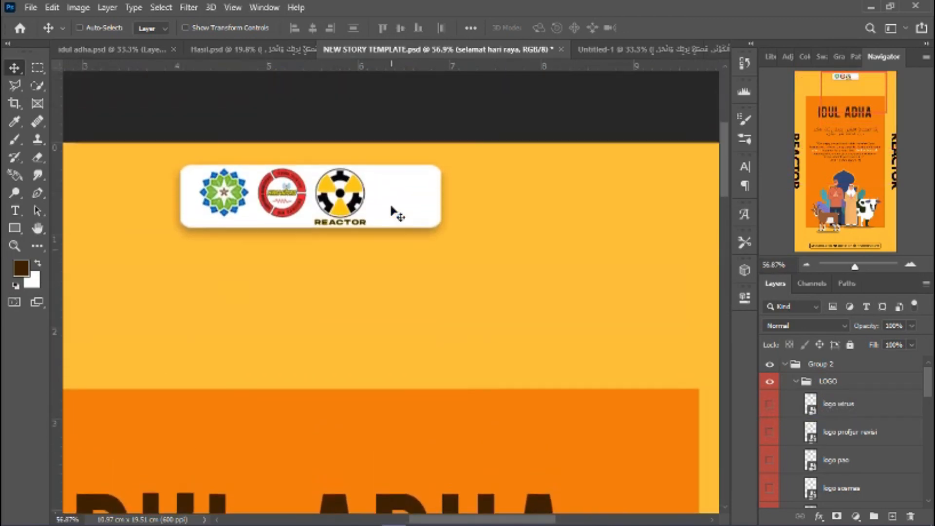
Step: Preview logo profjur revisi, logo pao and logo sosmas one at a time, hiding each again, and collapse the LOGO group
left_click(771, 432)
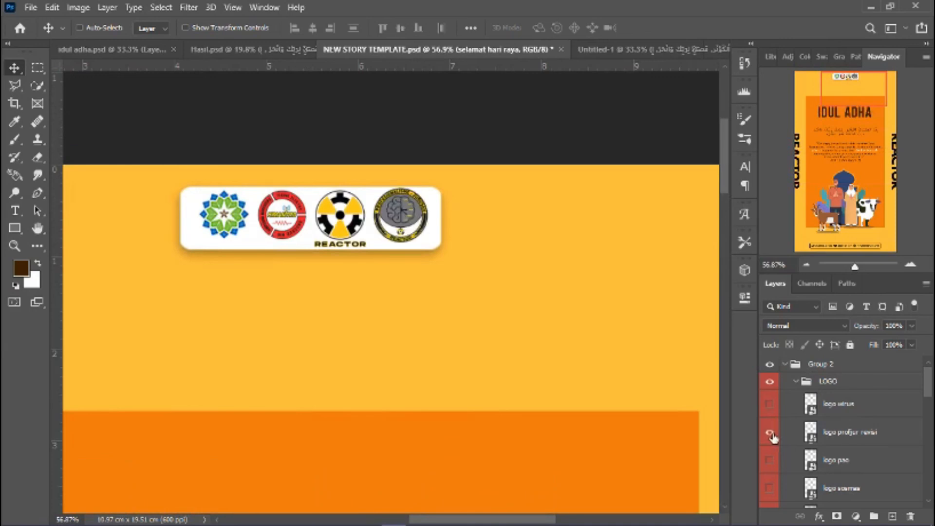
left_click(770, 432)
scroll(770, 433, "down", 2)
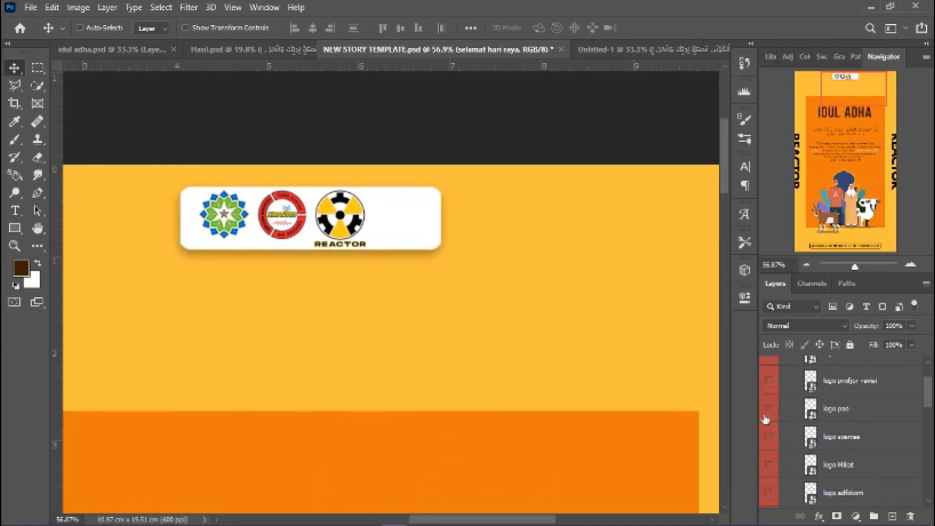
left_click(768, 412)
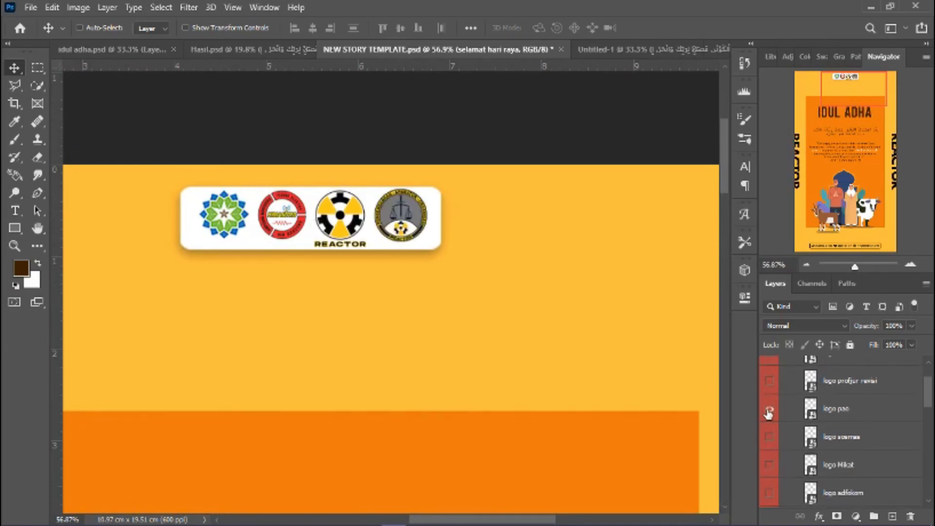
left_click(769, 413)
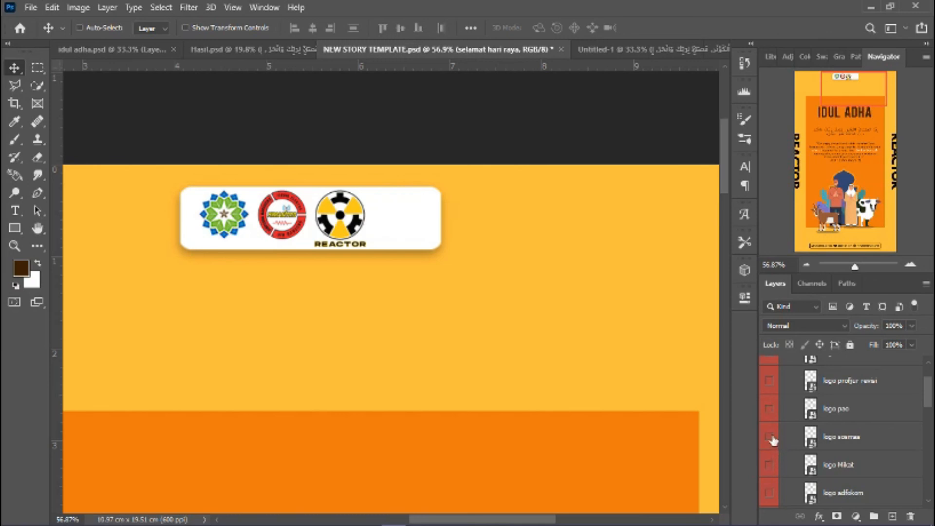
left_click(770, 438)
left_click(771, 438)
scroll(785, 429, "up", 2)
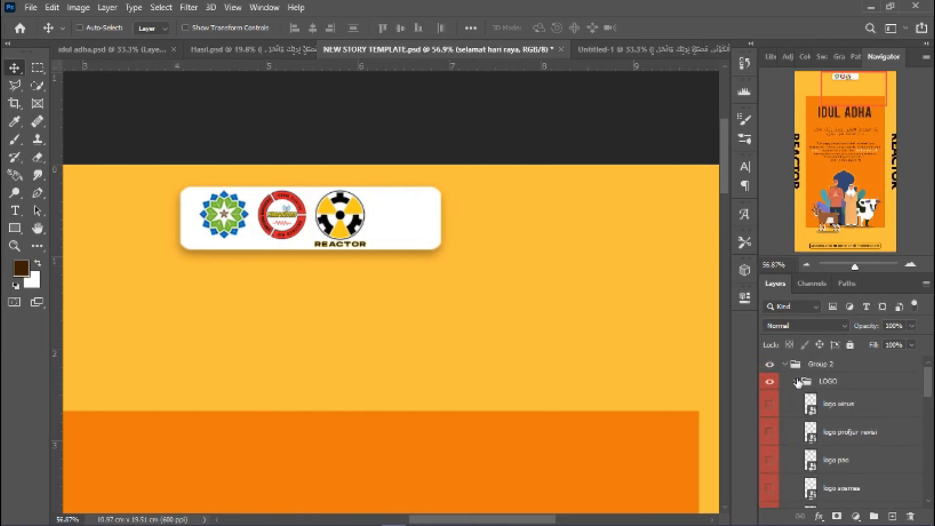
left_click(796, 381)
Step: Group the "IDUL ADHA", "selamat hari raya", Arabic verse and Indonesian verse text layers and name the group Isi
scroll(827, 414, "down", 3)
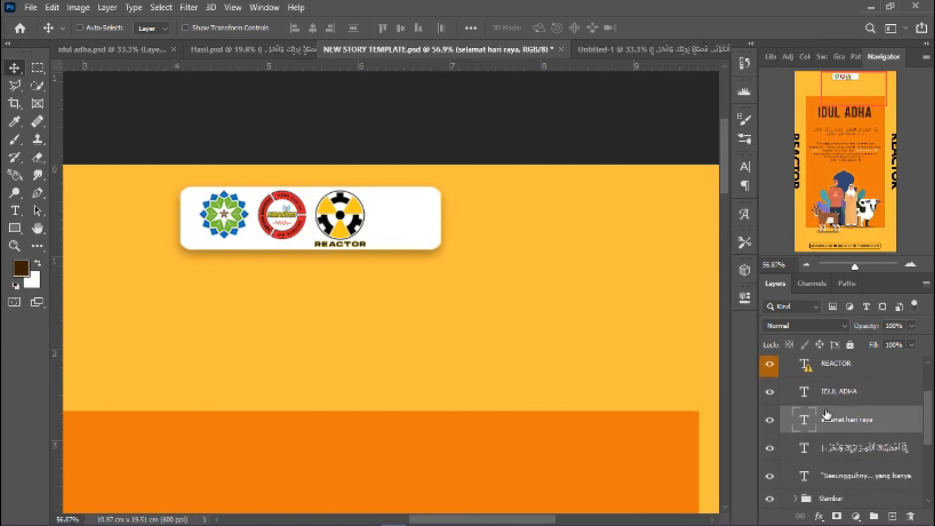
left_click(849, 375)
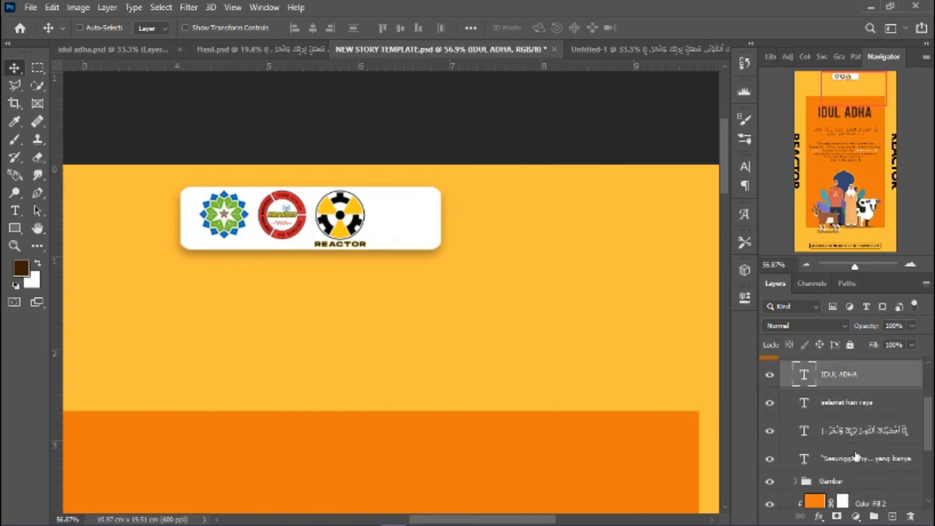
left_click(874, 461, "shift")
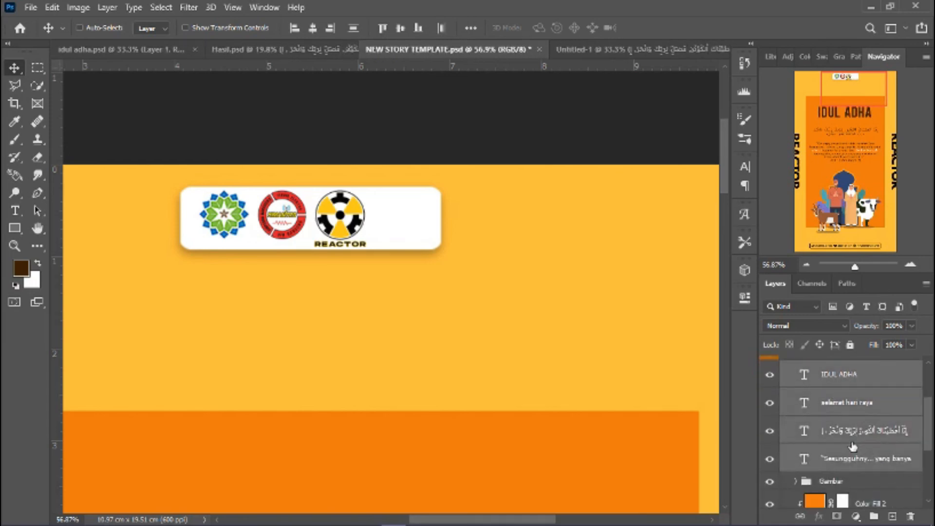
key("ctrl")
key("ctrl")
key("ctrl+g")
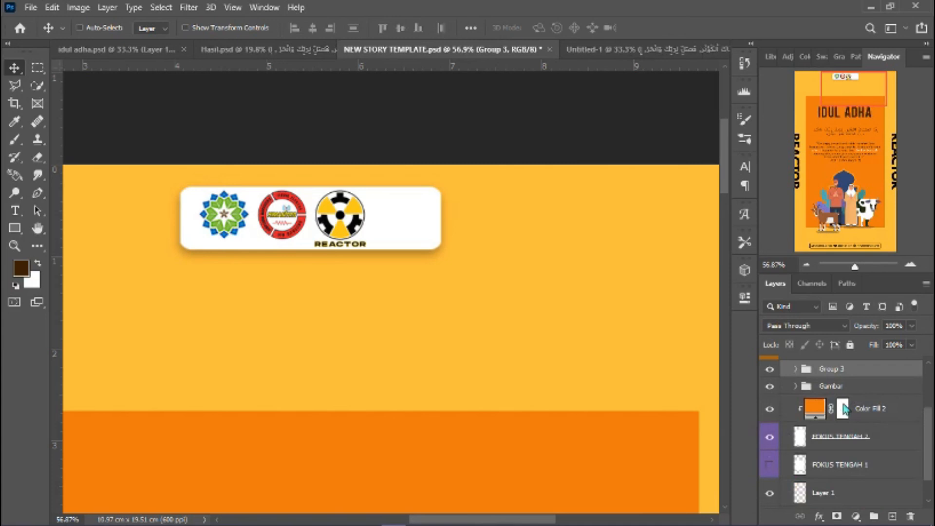
scroll(840, 414, "up", 2)
double_click(834, 419)
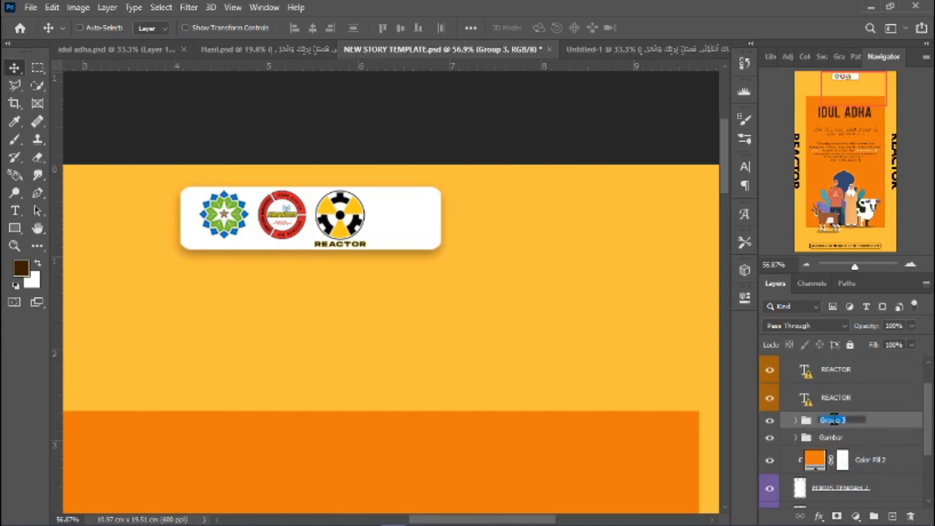
type("Lo")
key("Return")
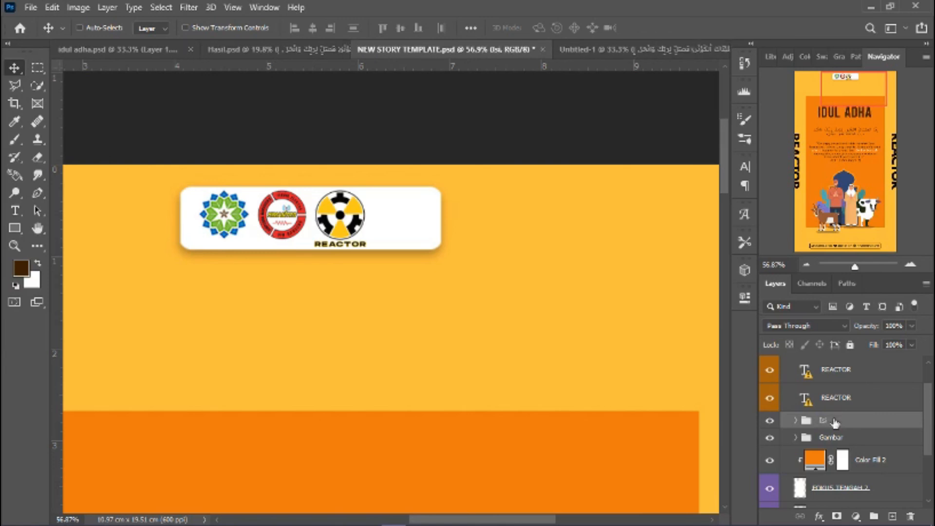
Step: Group the Color Fill 2 and FOKUS TENGAH 2 layers and name the group "kotak tengah"
scroll(833, 422, "down", 1)
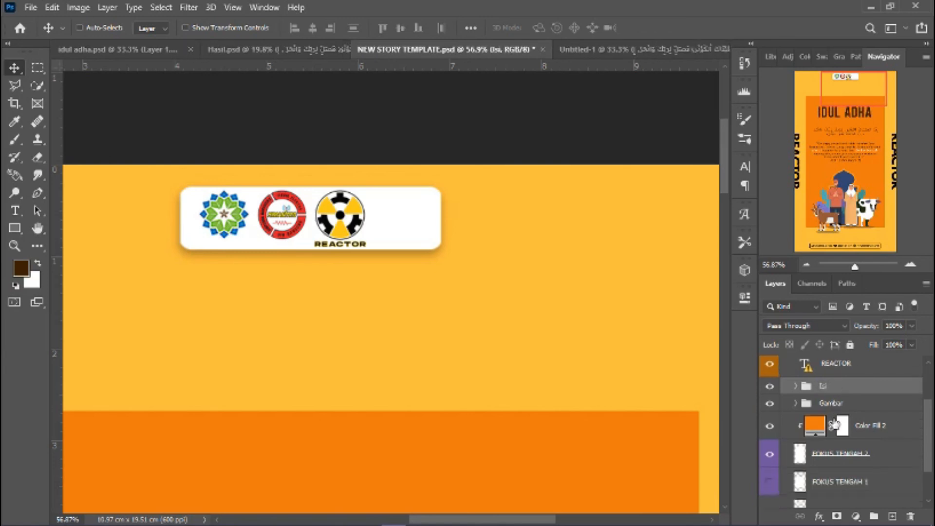
left_click(872, 431)
left_click(859, 453, "shift")
key("ctrl+g")
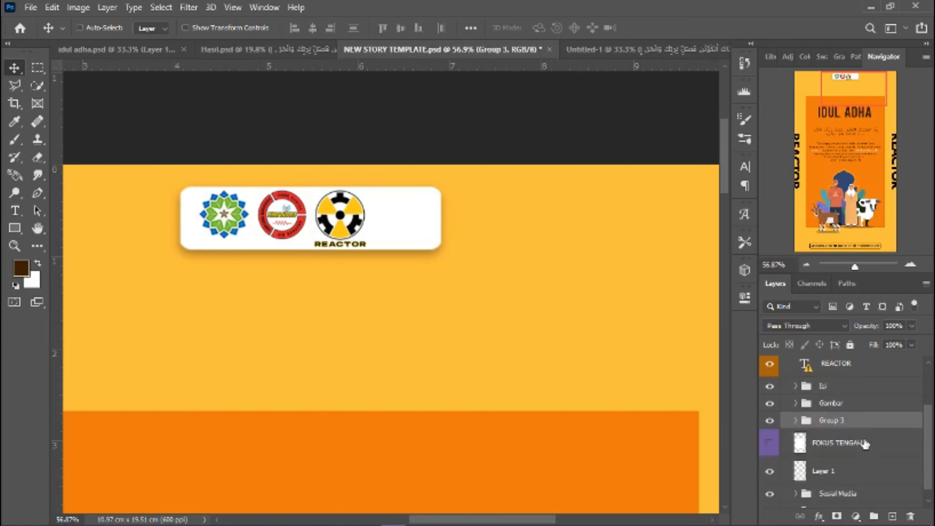
double_click(829, 420)
type("T")
type("otak")
type(" tengah")
key("Return")
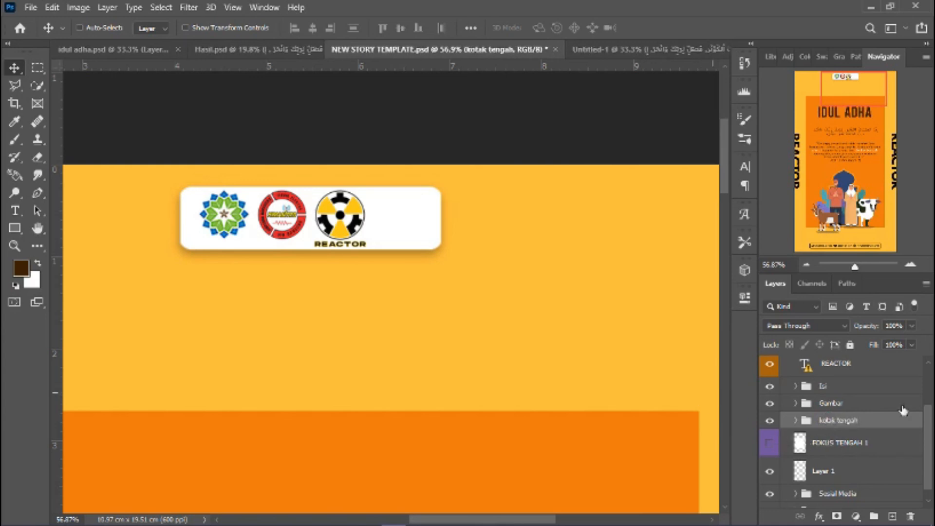
Step: Preview the story with FOKUS TENGAH 1 in place of the kotak tengah group, then show kotak tengah again
scroll(865, 432, "down", 1)
scroll(560, 395, "down", 4)
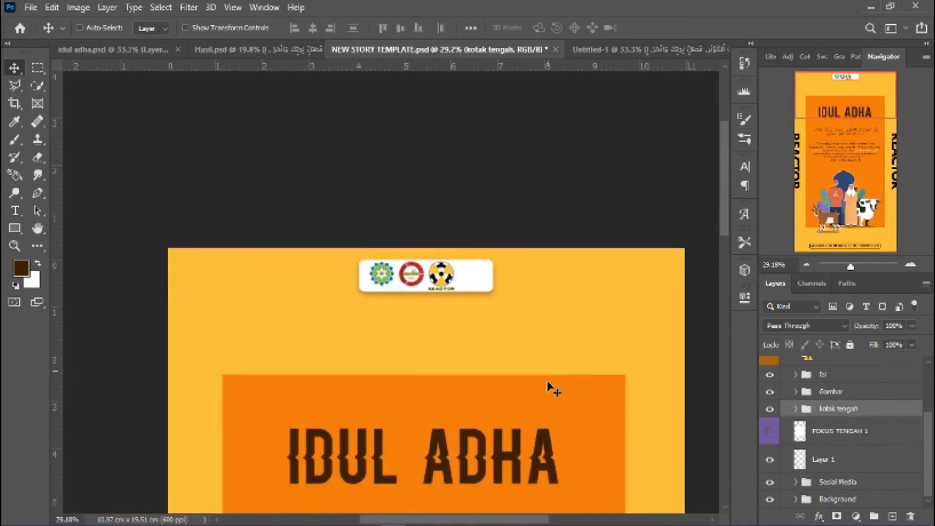
scroll(548, 385, "down", 3)
scroll(545, 379, "down", 3)
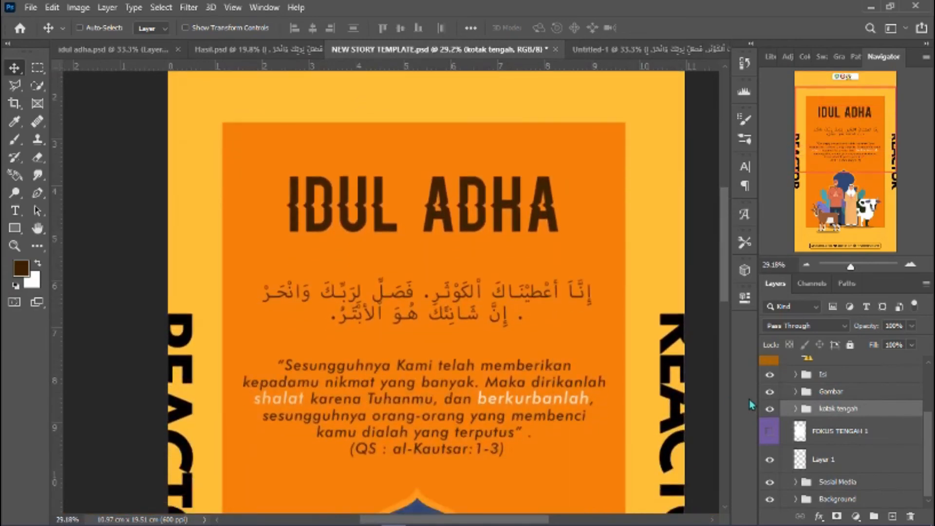
left_click(770, 409)
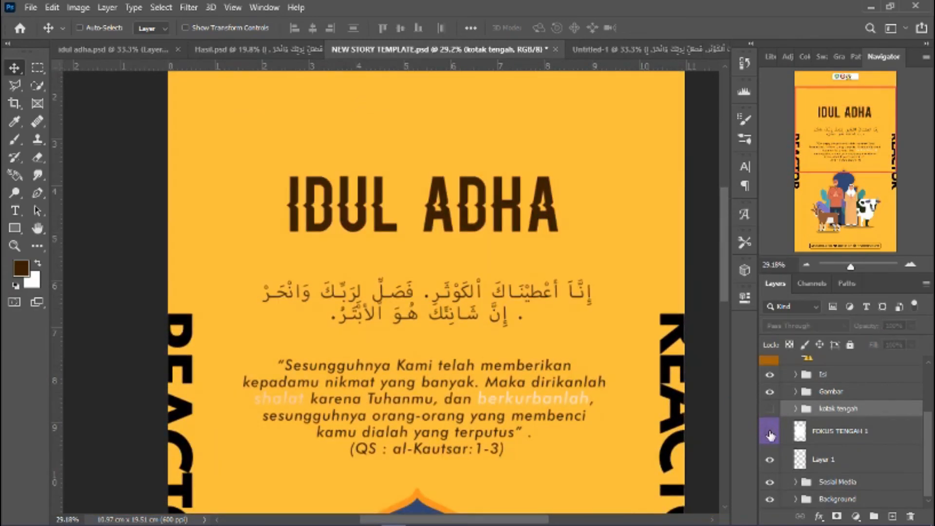
left_click(771, 432)
scroll(502, 384, "down", 3)
scroll(501, 382, "down", 3)
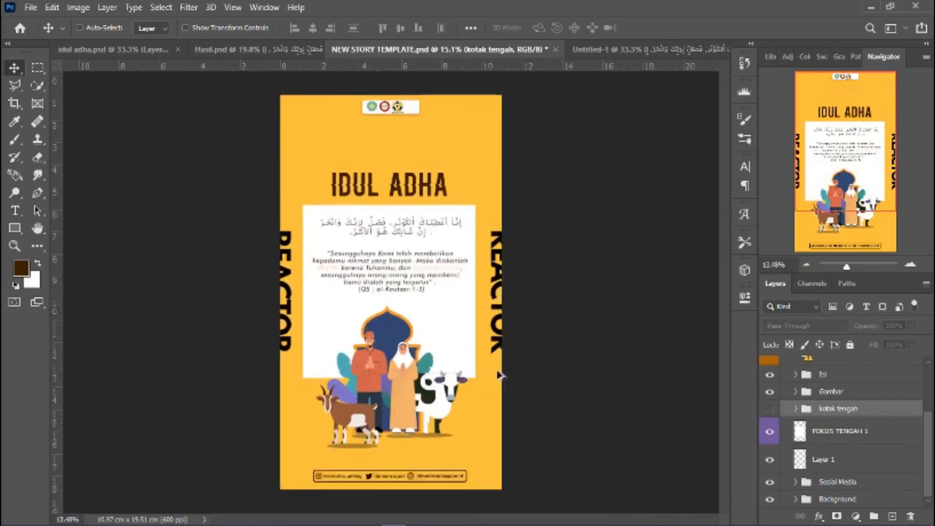
scroll(500, 375, "down", 1)
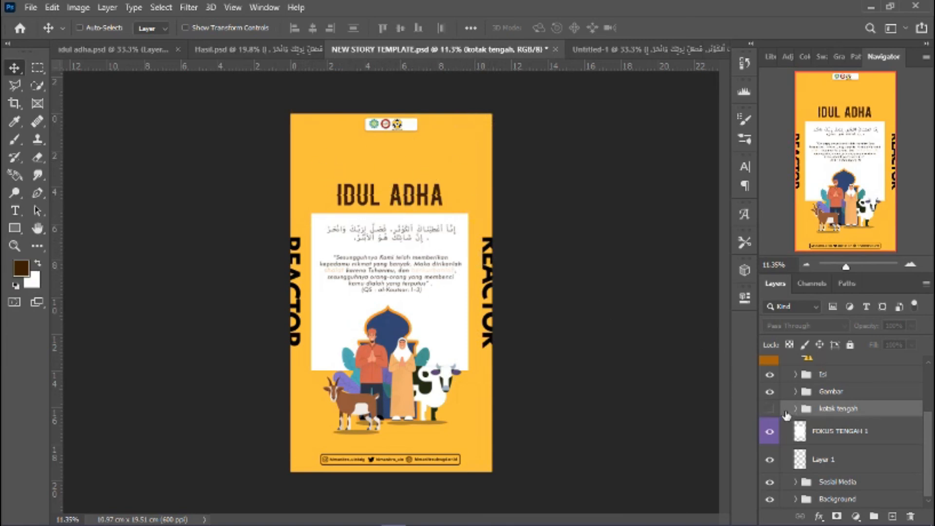
left_click(769, 409)
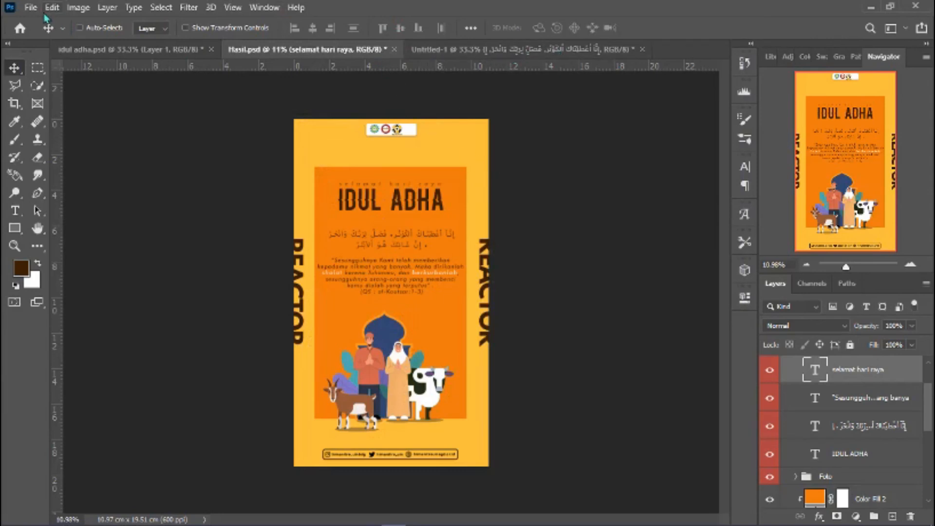
Step: In Hasil.psd, show logo sosmas in the logo bar and collapse the Teks and LOGO groups
scroll(298, 149, "up", 4)
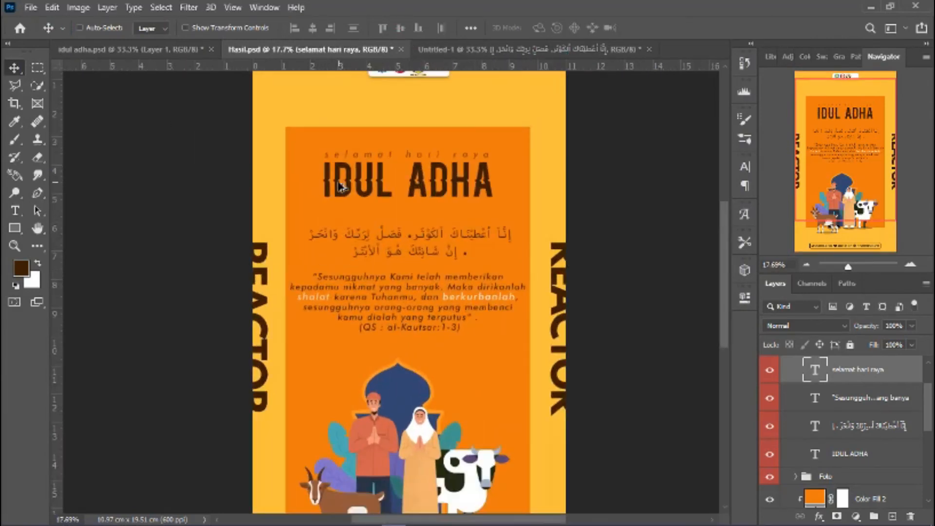
scroll(298, 147, "down", 3)
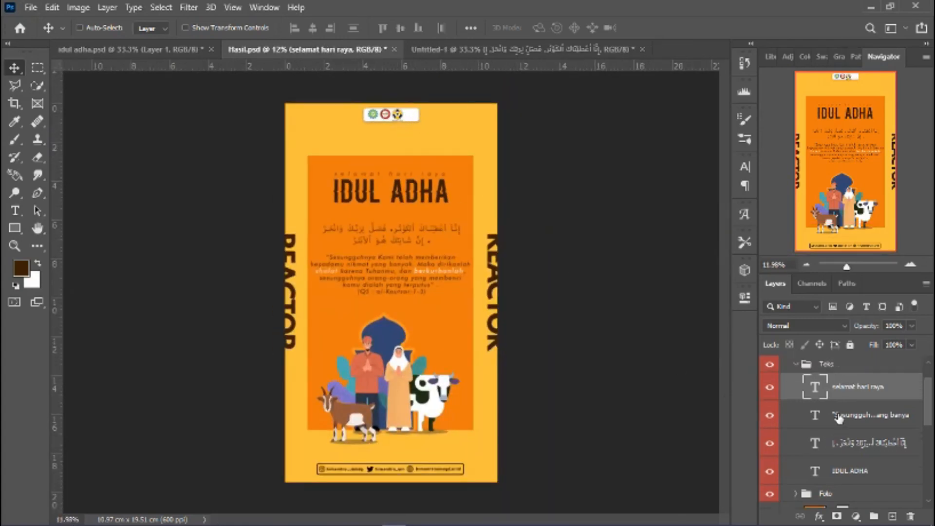
scroll(838, 419, "up", 2)
left_click(795, 398)
left_click(796, 381)
scroll(828, 438, "down", 3)
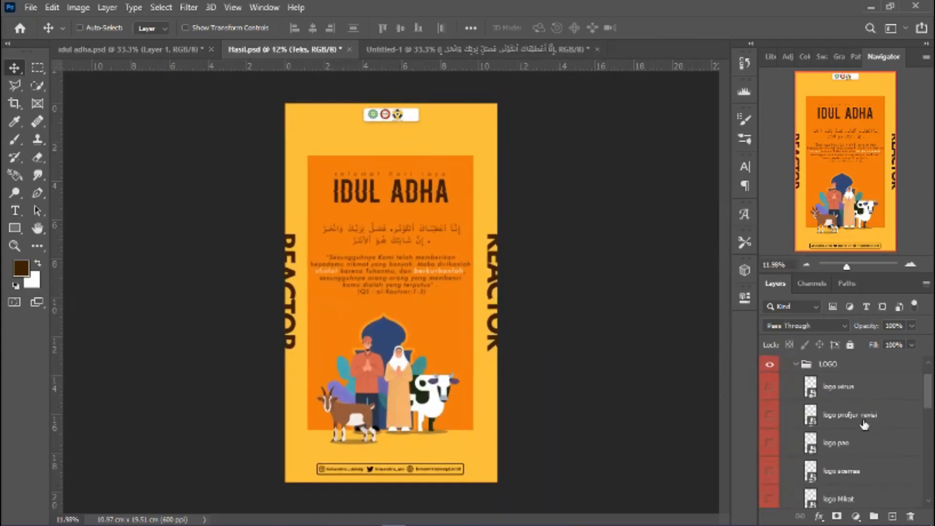
left_click(770, 475)
scroll(852, 446, "up", 3)
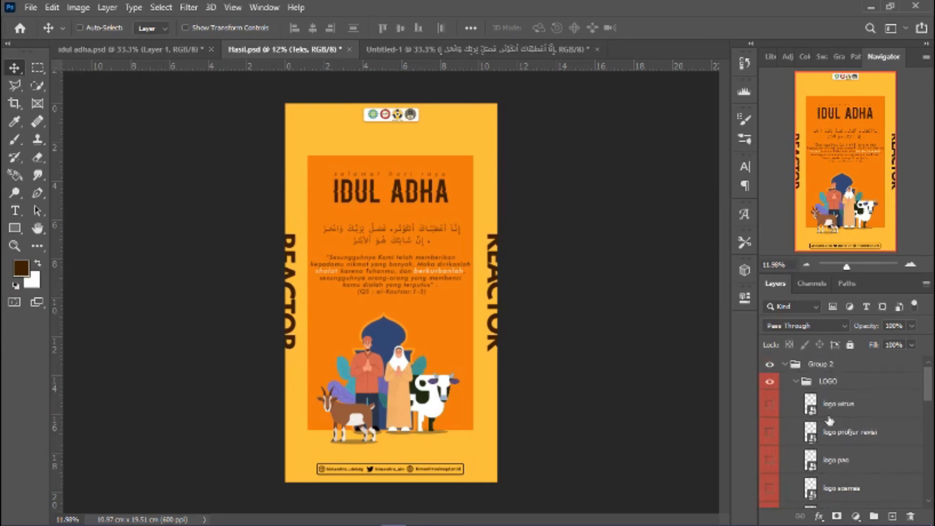
left_click(795, 381)
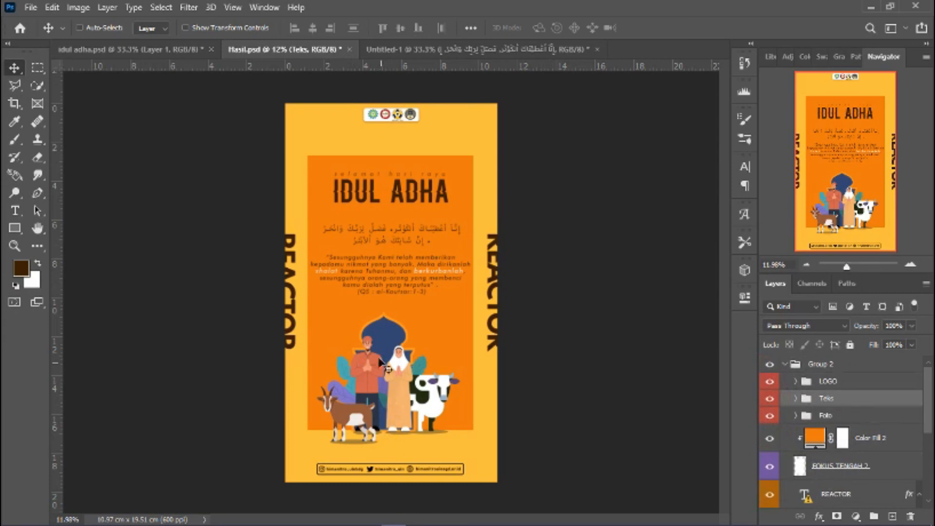
Step: Open the Export As settings for Hasil.psd and review the image size and file format options, choosing JPG
left_click(30, 8)
mouse_move(103, 209)
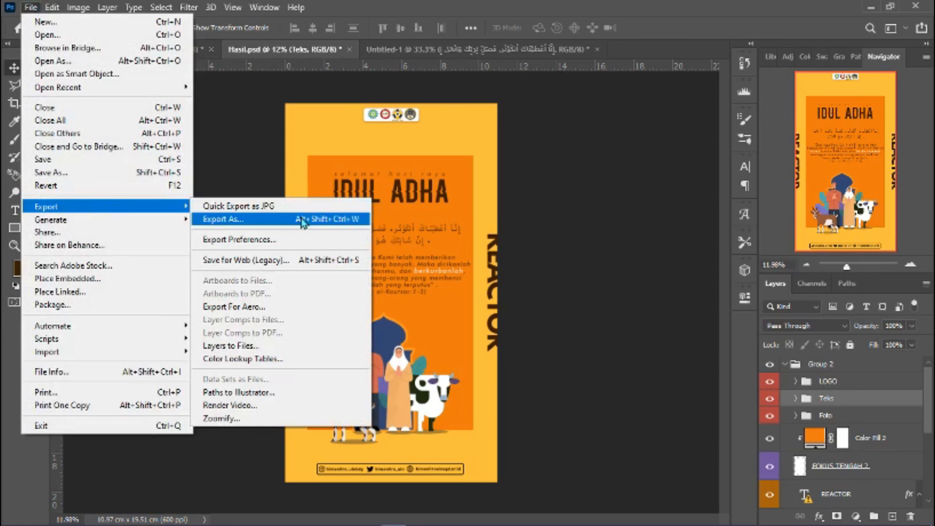
left_click(303, 220)
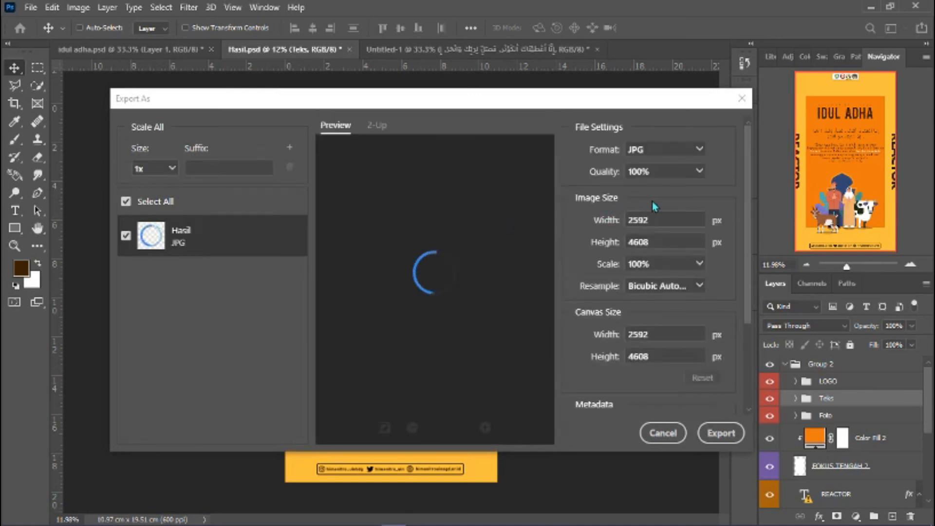
left_click(671, 220)
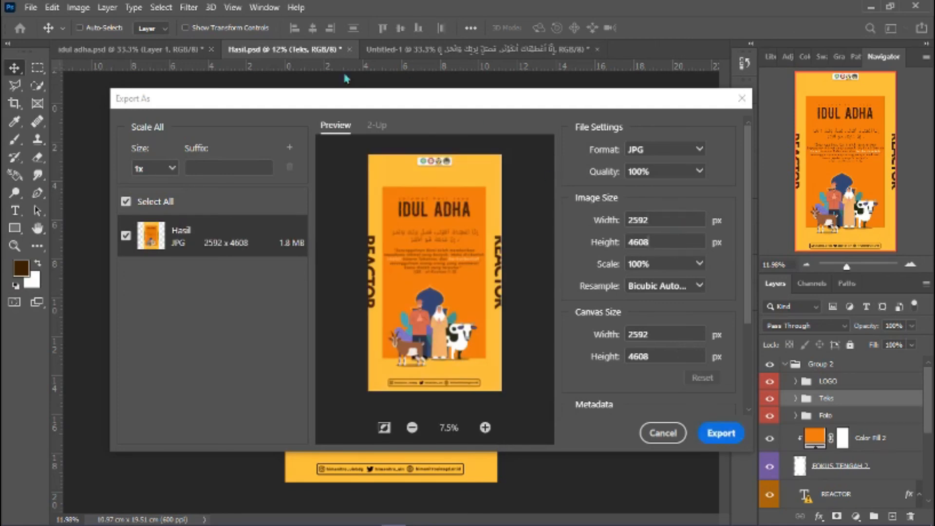
key("Tab")
left_click_drag(665, 248, 626, 221)
left_click(666, 152)
left_click(665, 155)
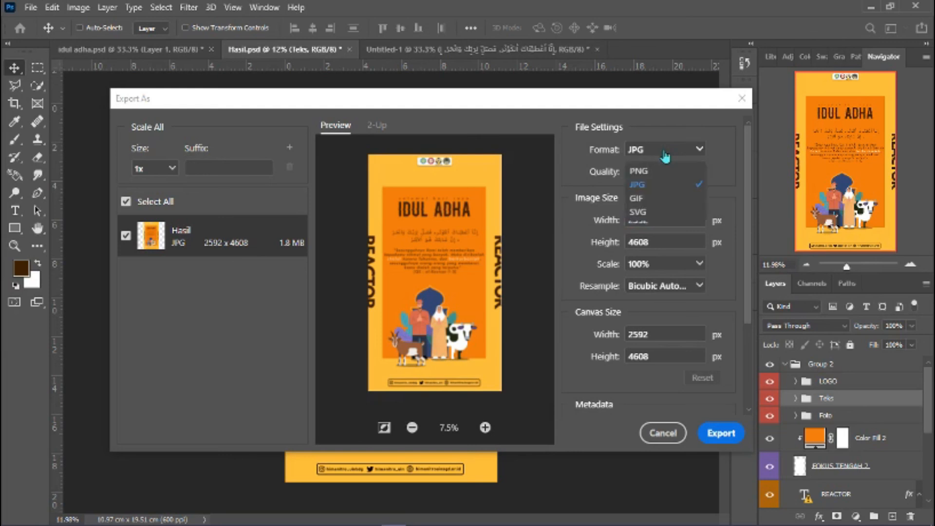
left_click(666, 155)
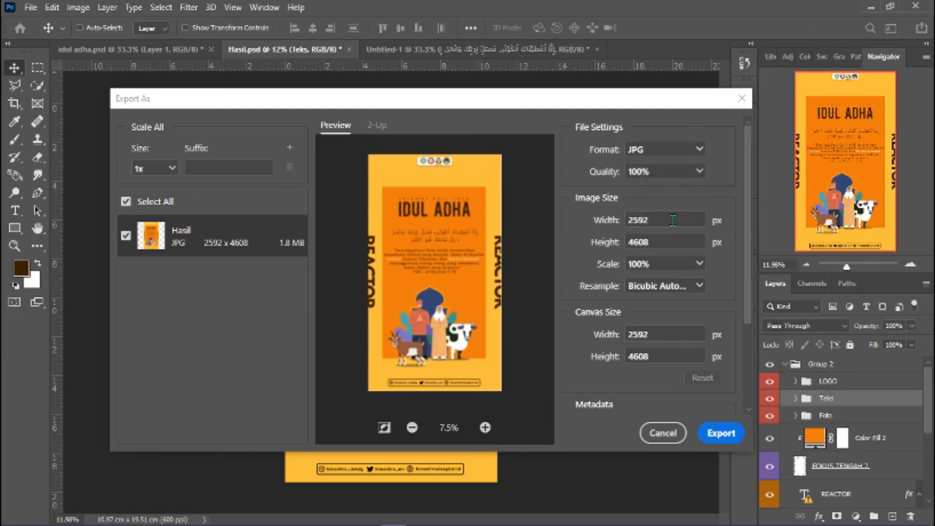
Step: Export the story as Hasil.jpg into the Pelatihan Design folder, replace the existing file and close the export settings
left_click(712, 440)
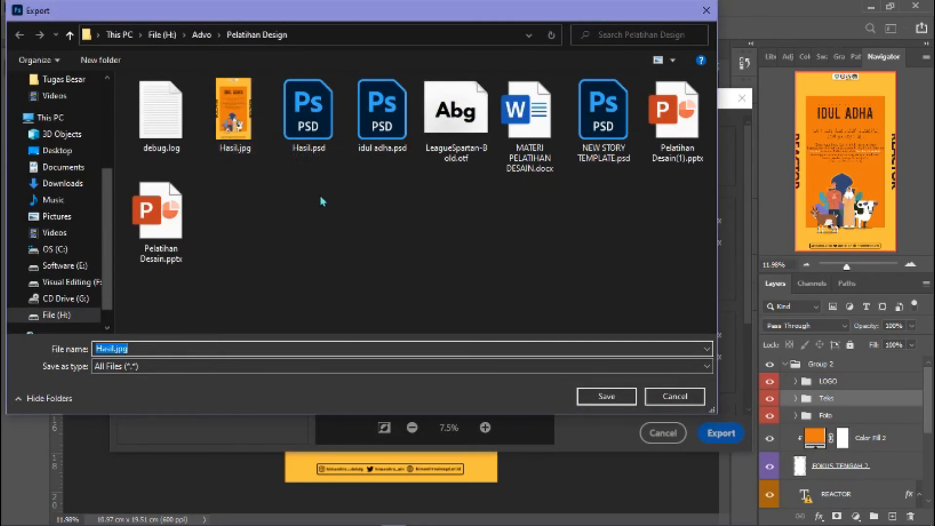
left_click(602, 396)
left_click(498, 271)
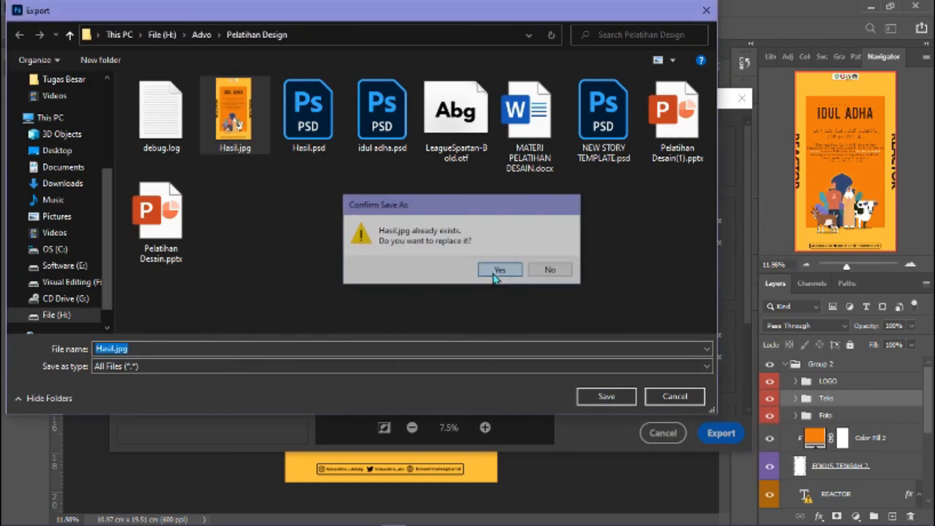
left_click(743, 99)
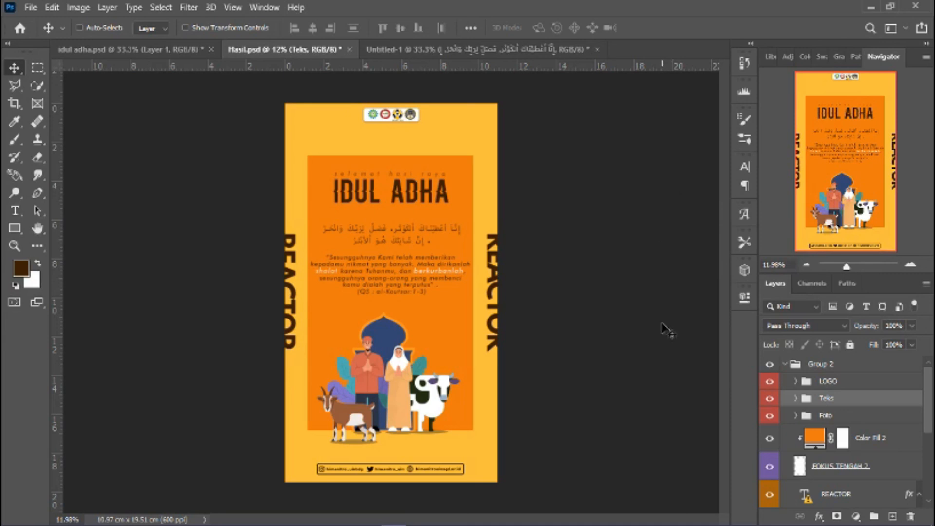
mouse_move(607, 516)
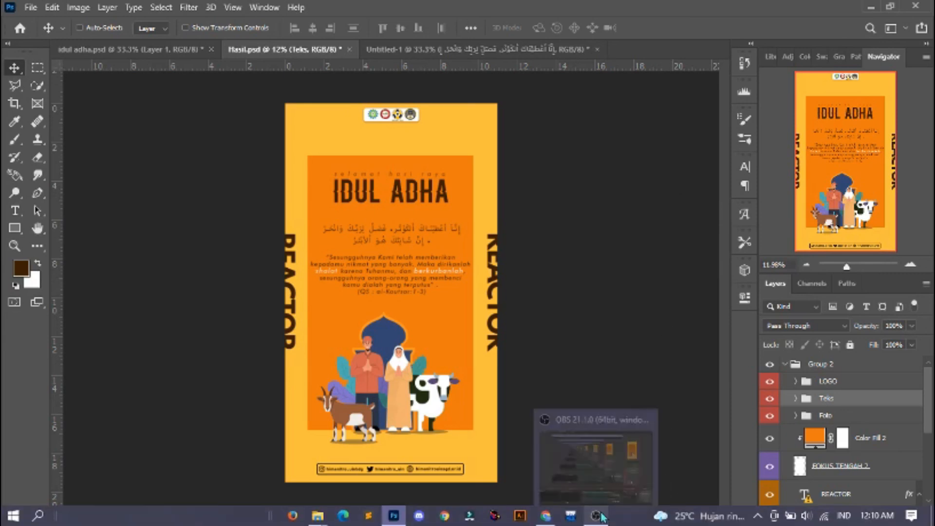
left_click(613, 486)
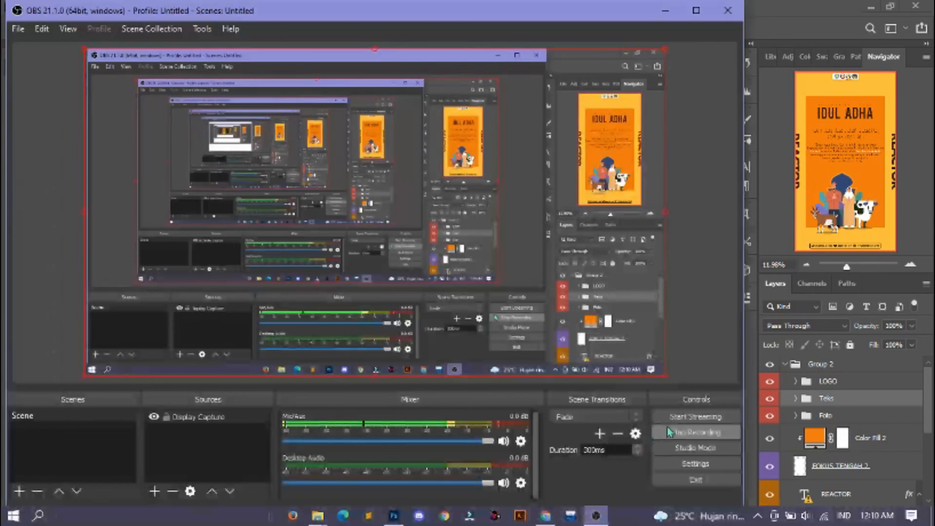